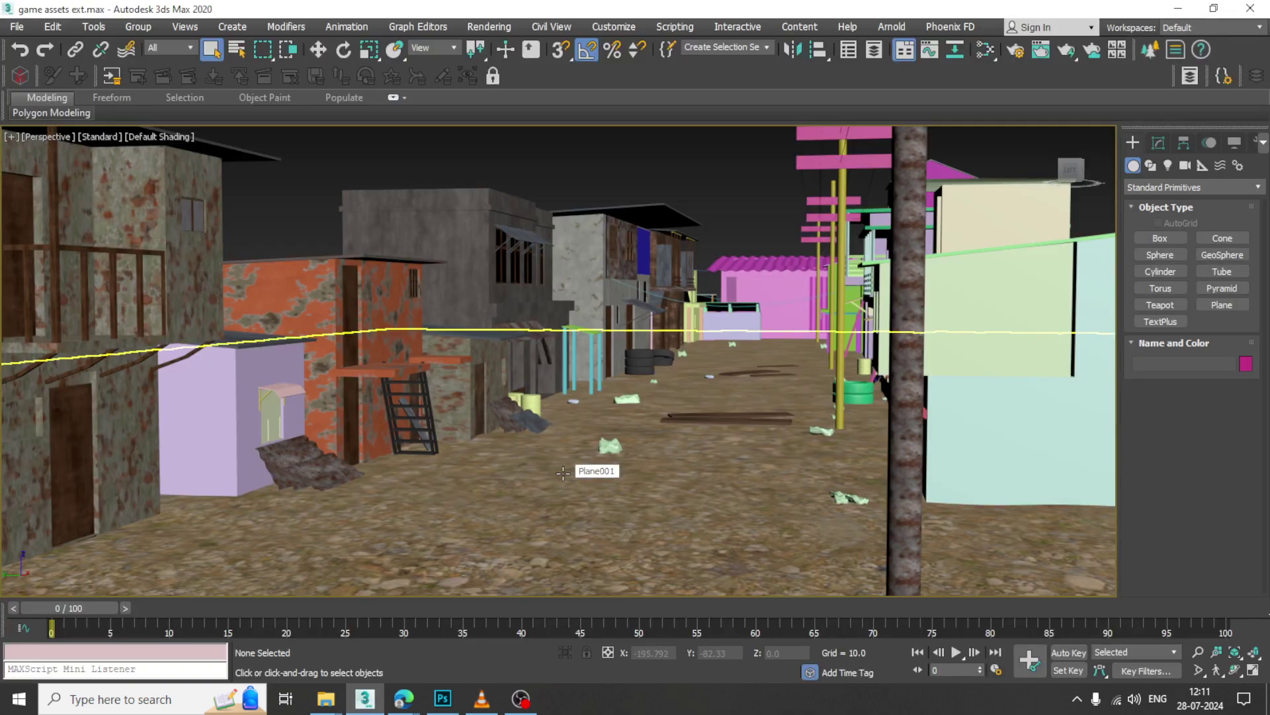
Look over the slum street, checking the textured houses and the plain-coloured buildings still without materials.
alt+middle_drag(664, 410, 769, 395)
scroll(768, 395, down, 5)
middle_drag(850, 285, 801, 383)
scroll(801, 383, up, 8)
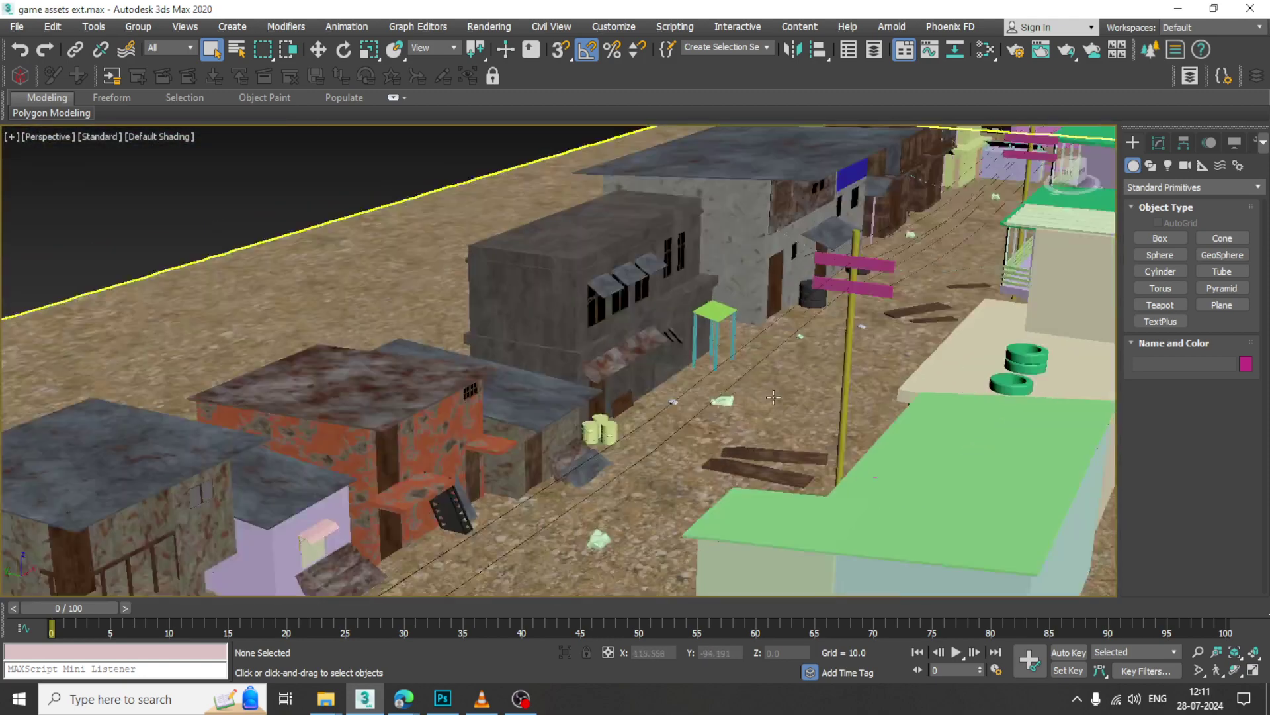
middle_drag(833, 310, 796, 363)
scroll(797, 363, down, 15)
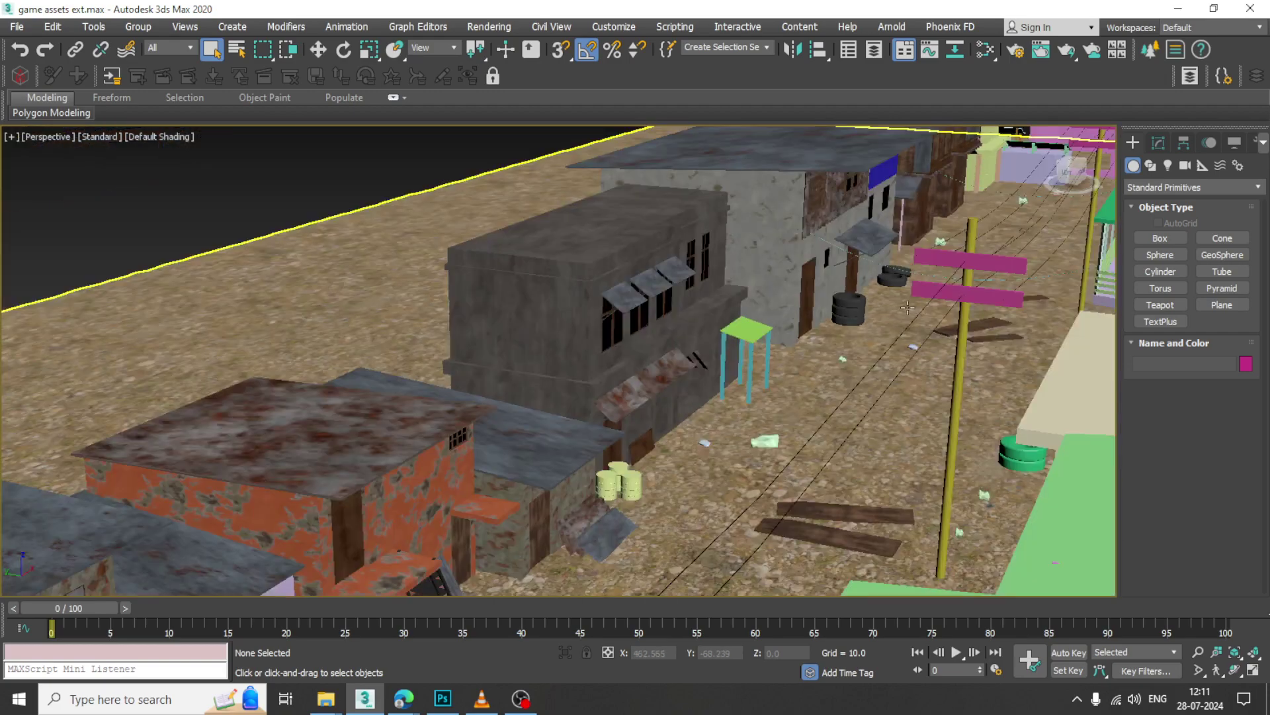
scroll(767, 278, up, 10)
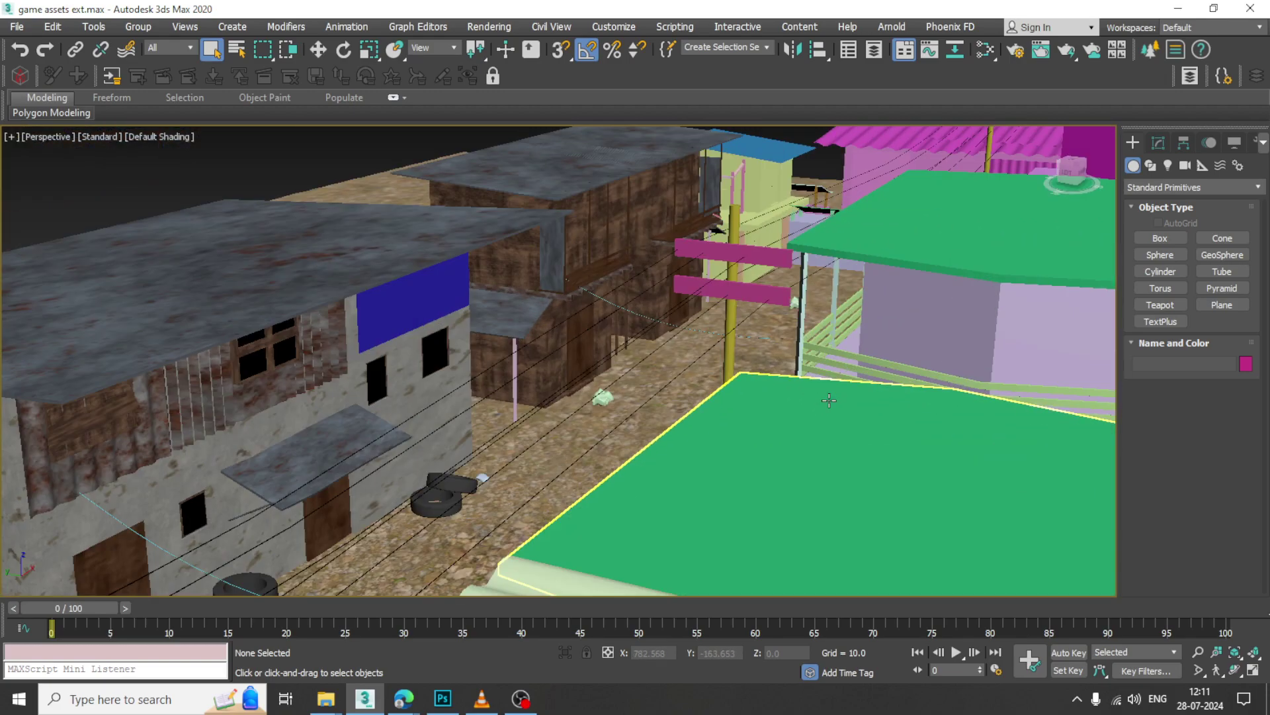
middle_drag(765, 264, 387, 348)
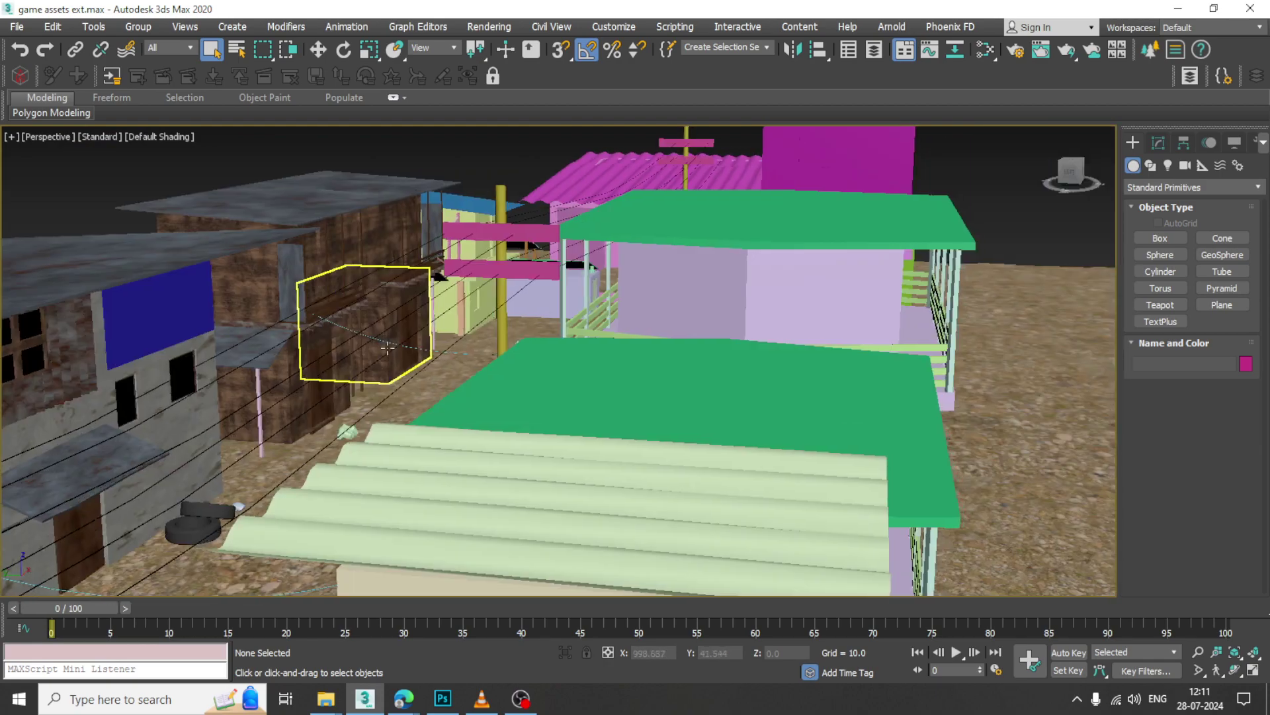
middle_drag(437, 308, 437, 278)
middle_drag(731, 529, 867, 595)
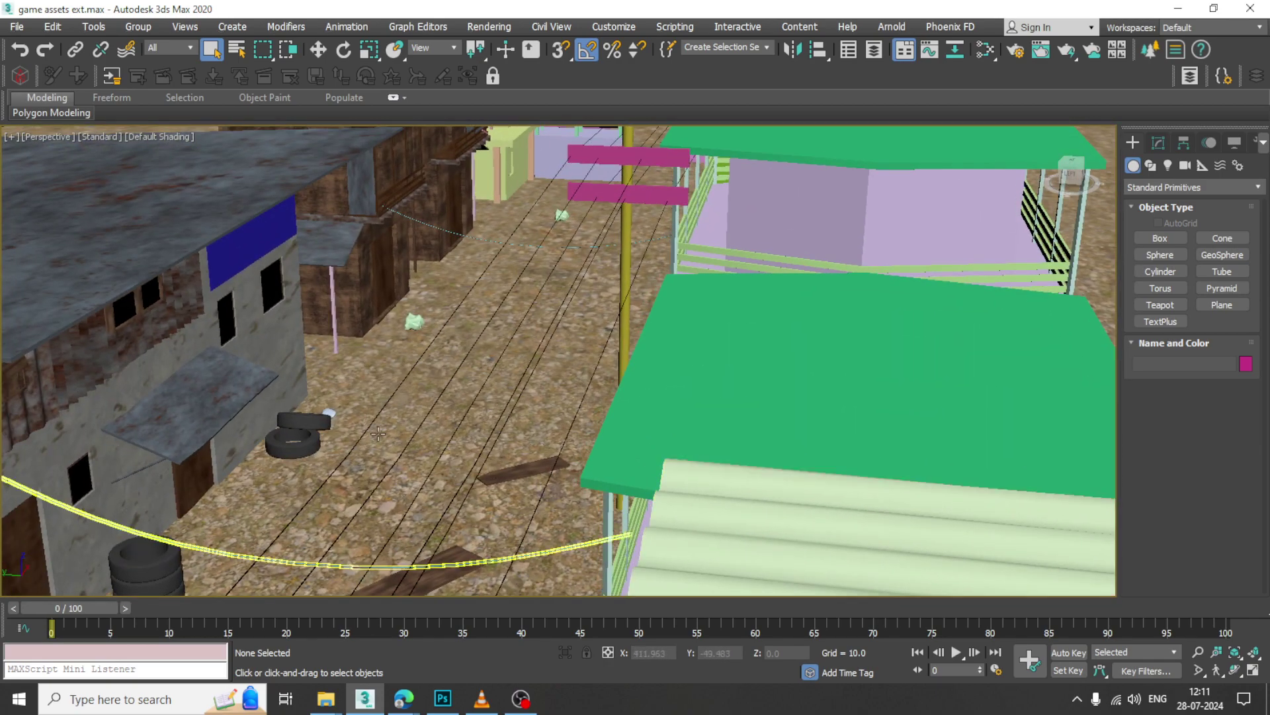
middle_drag(514, 315, 511, 467)
middle_drag(591, 156, 653, 488)
middle_drag(649, 386, 778, 260)
Select all four corrugated roof panels of the large magenta building at the end of the street.
click(569, 219)
key(z)
scroll(570, 222, down, 4)
click(682, 232)
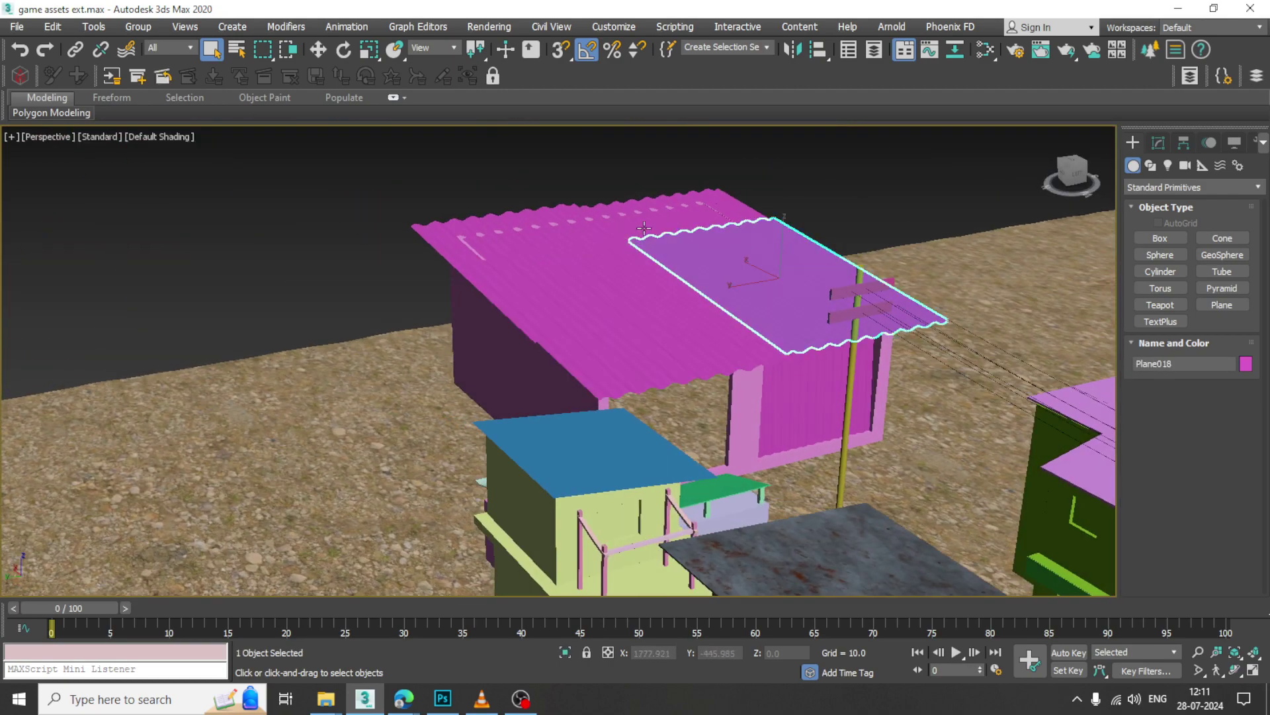
ctrl+click(696, 217)
ctrl+click(554, 241)
ctrl+click(664, 345)
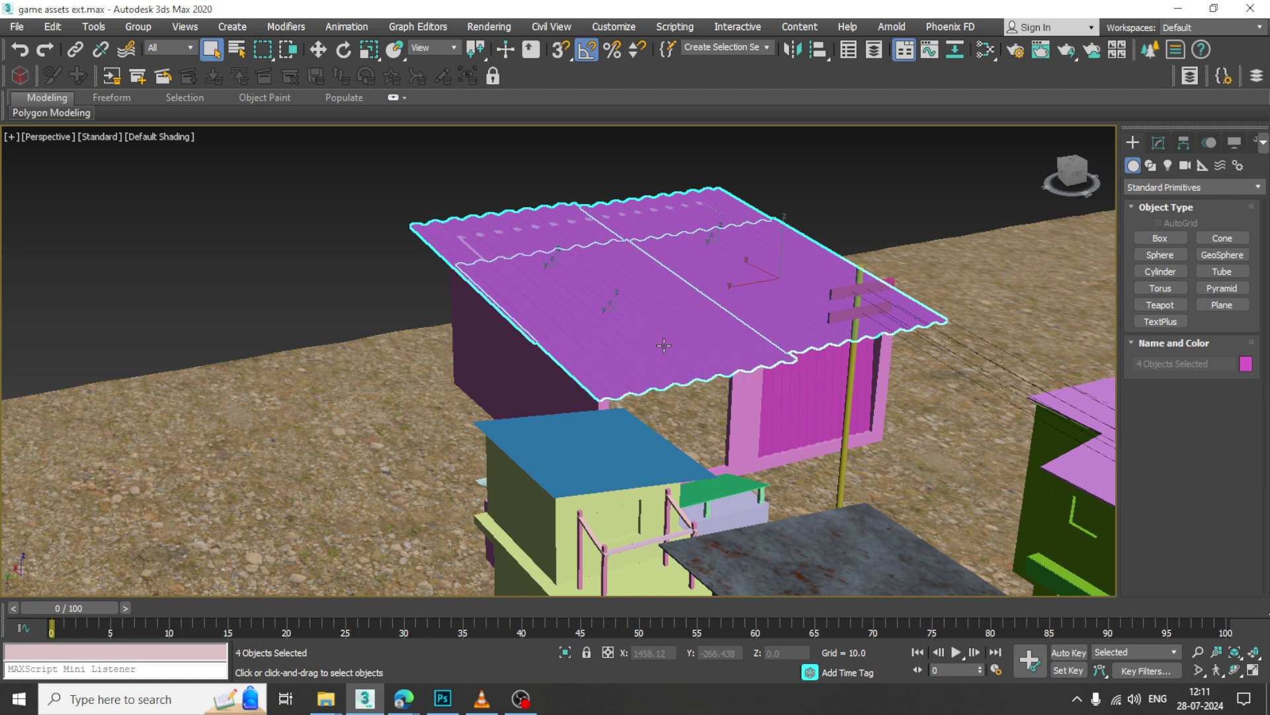
Create a new VRayMtl in an empty area of the Slate Material Editor and show its parameters.
key(m)
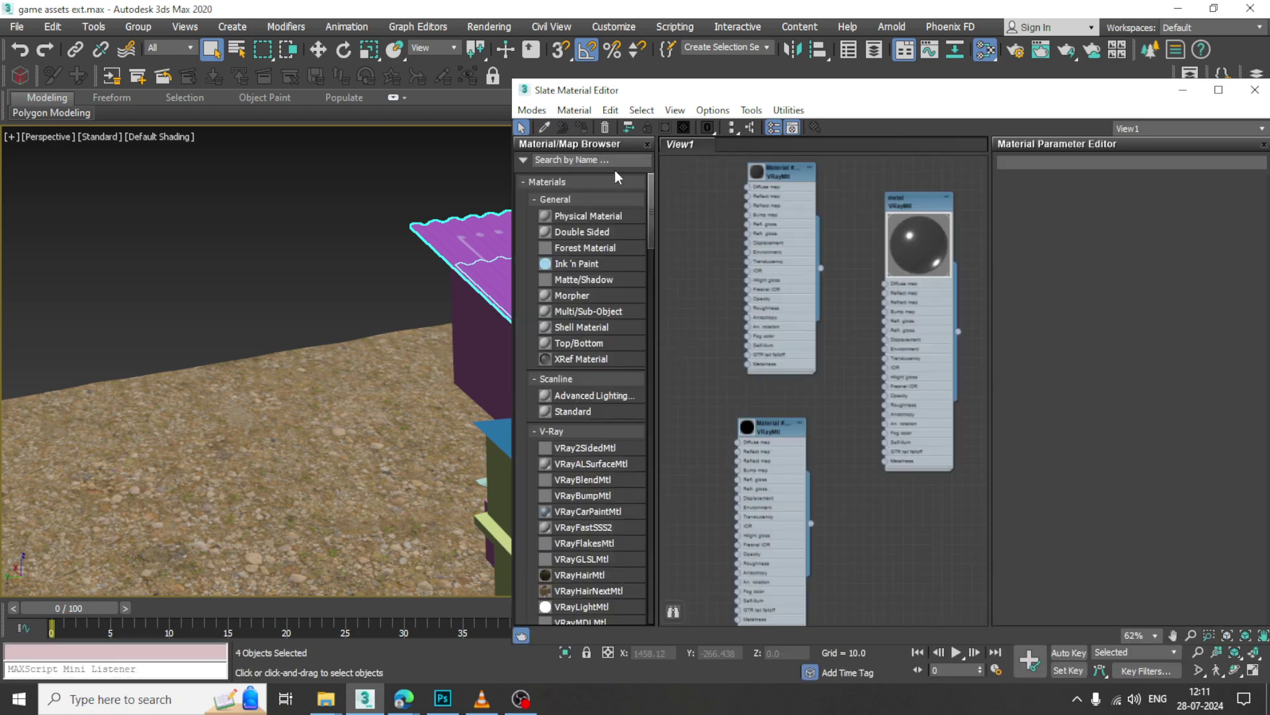
drag(682, 93, 538, 30)
scroll(457, 390, down, 3)
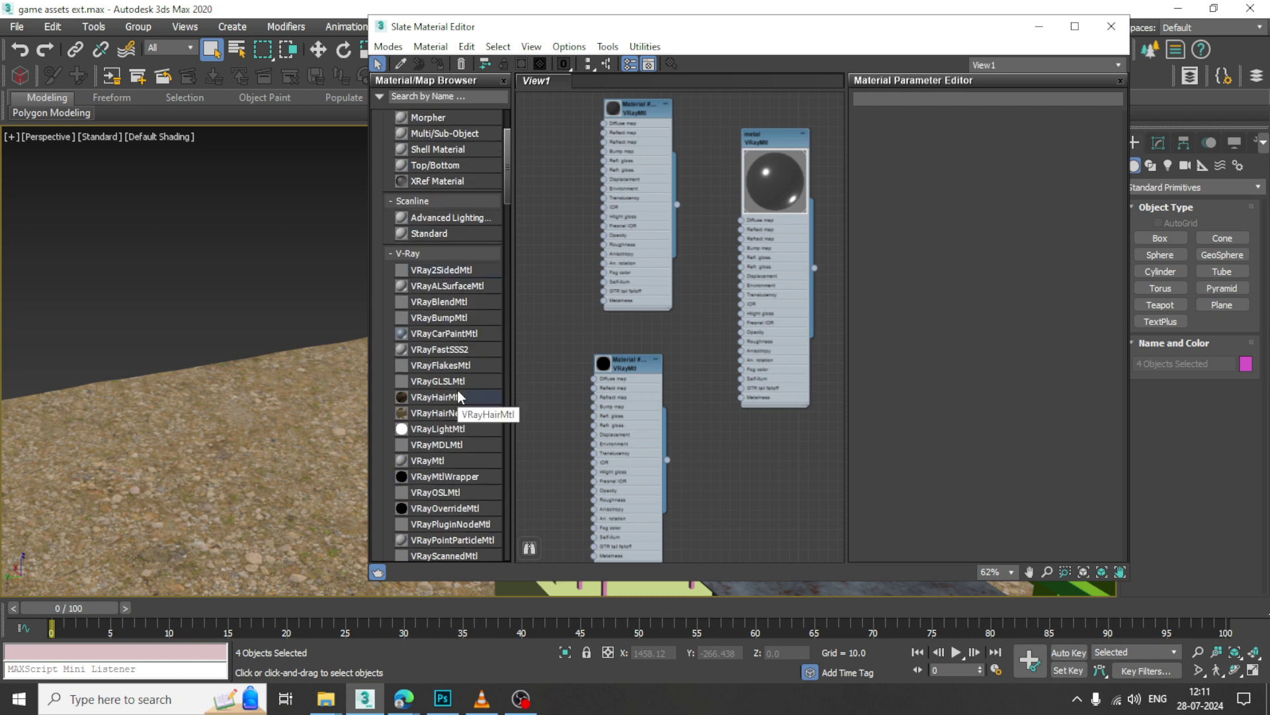
middle_drag(684, 443, 614, 141)
middle_drag(677, 414, 703, 418)
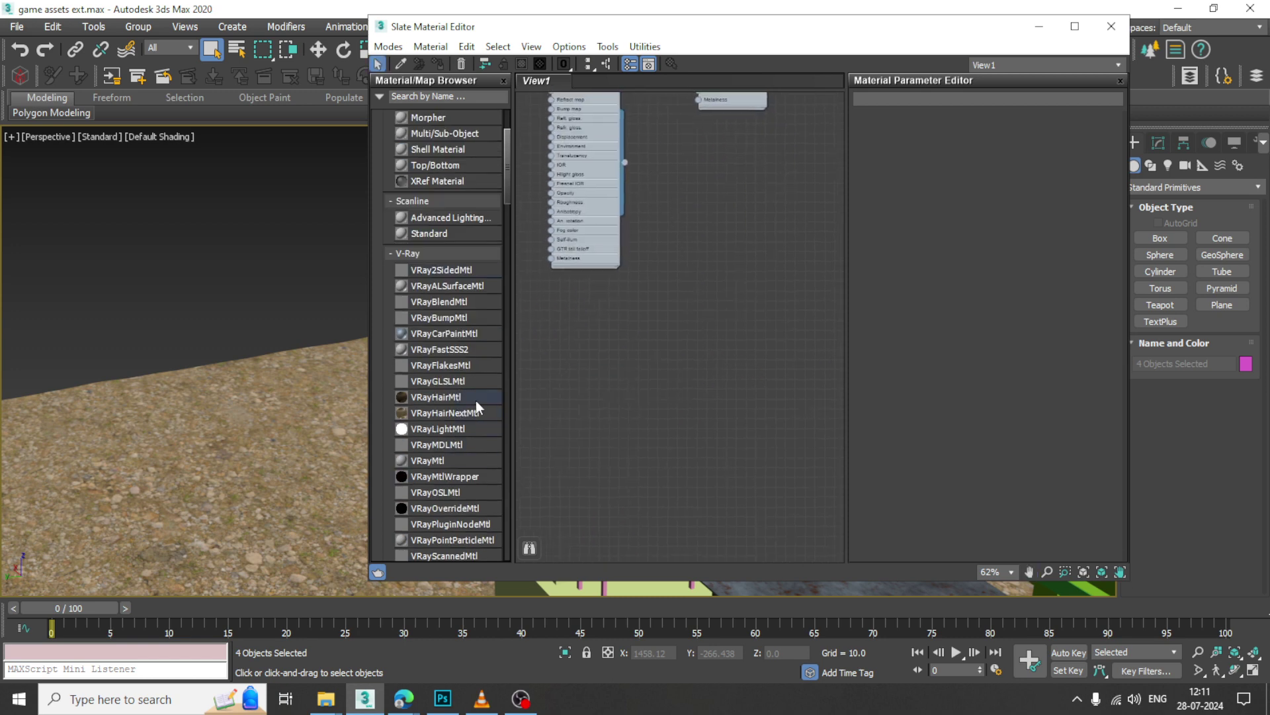
drag(447, 458, 719, 300)
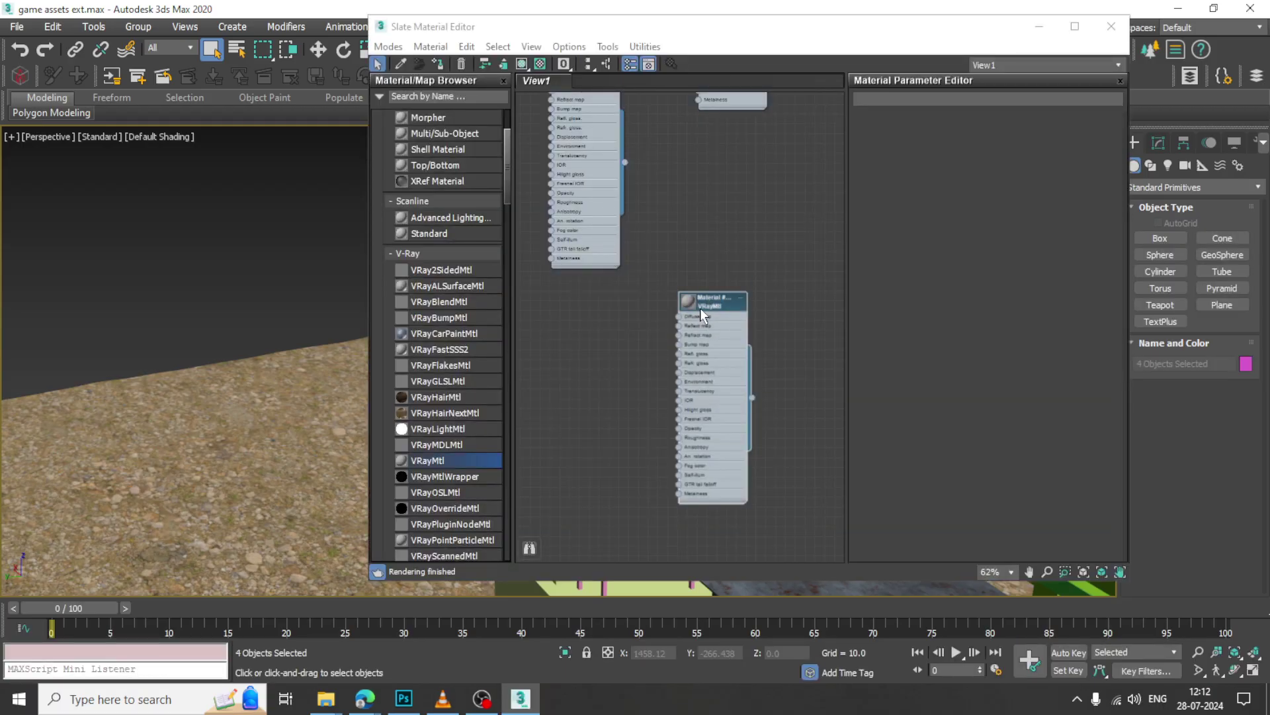
double_click(702, 302)
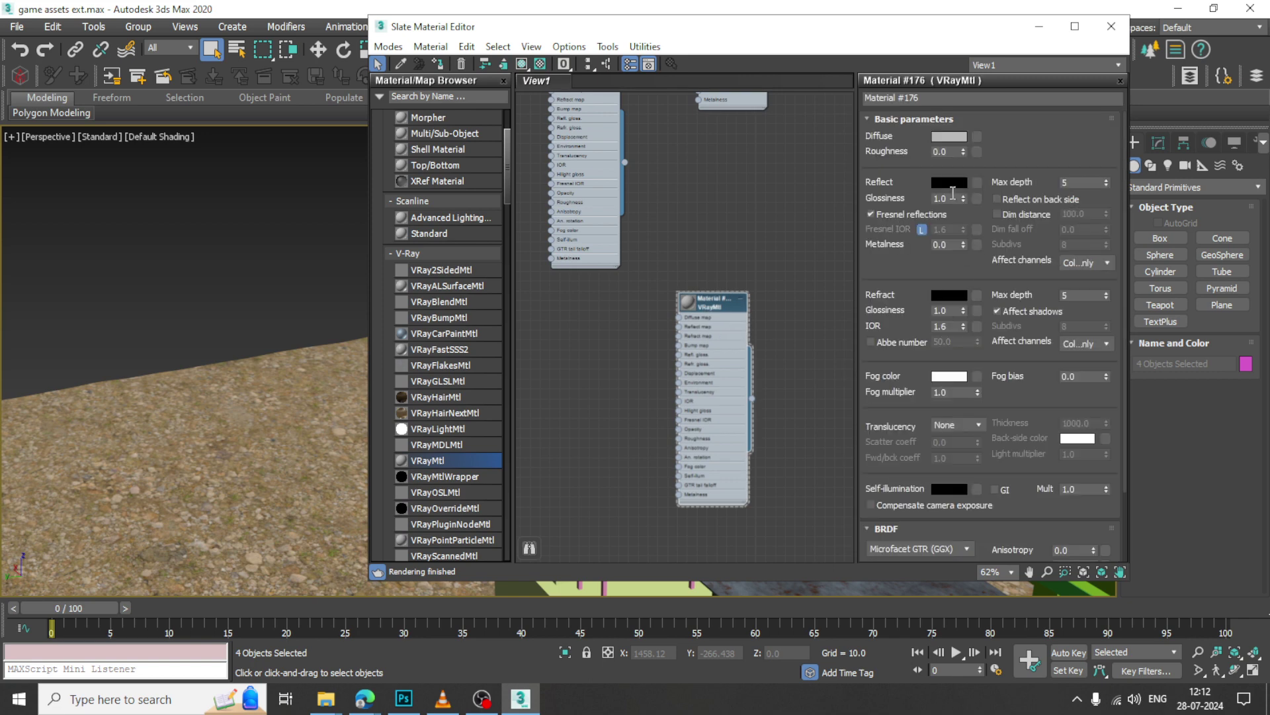
Start a Bitmap for the material's diffuse map and browse to the folder D:\MAY 2024\Slum\slum text.
click(977, 135)
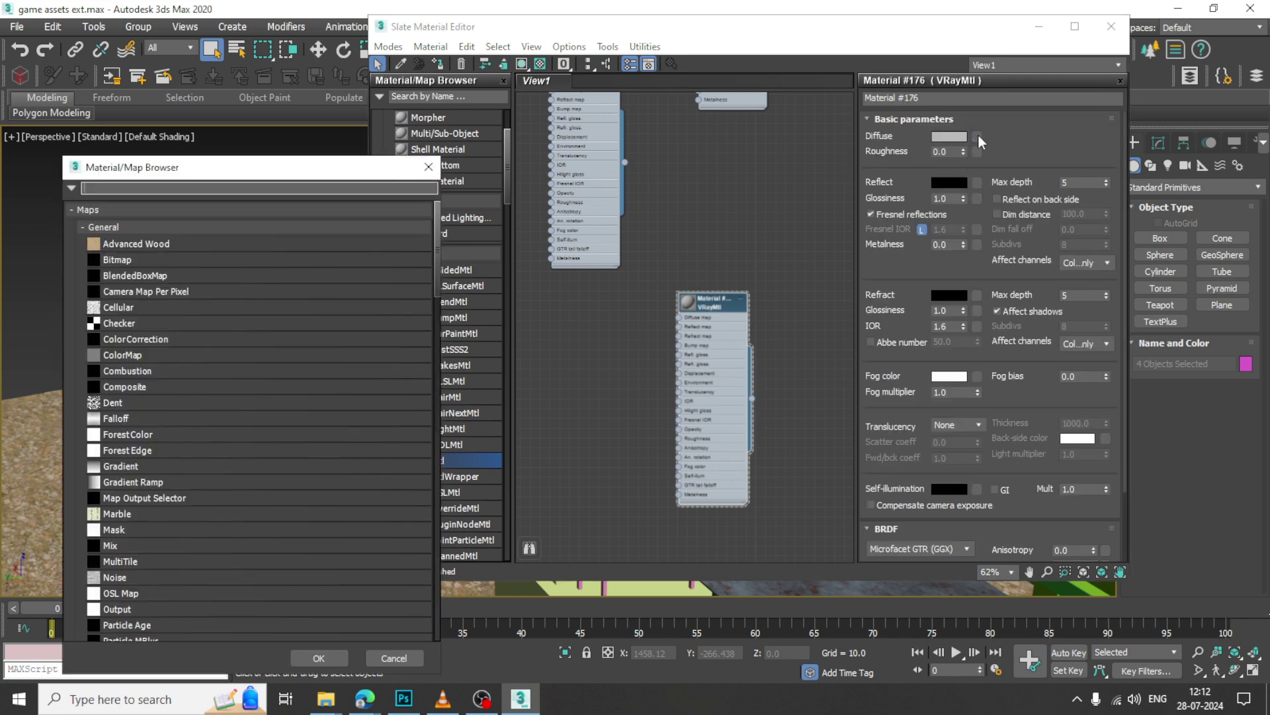
double_click(131, 261)
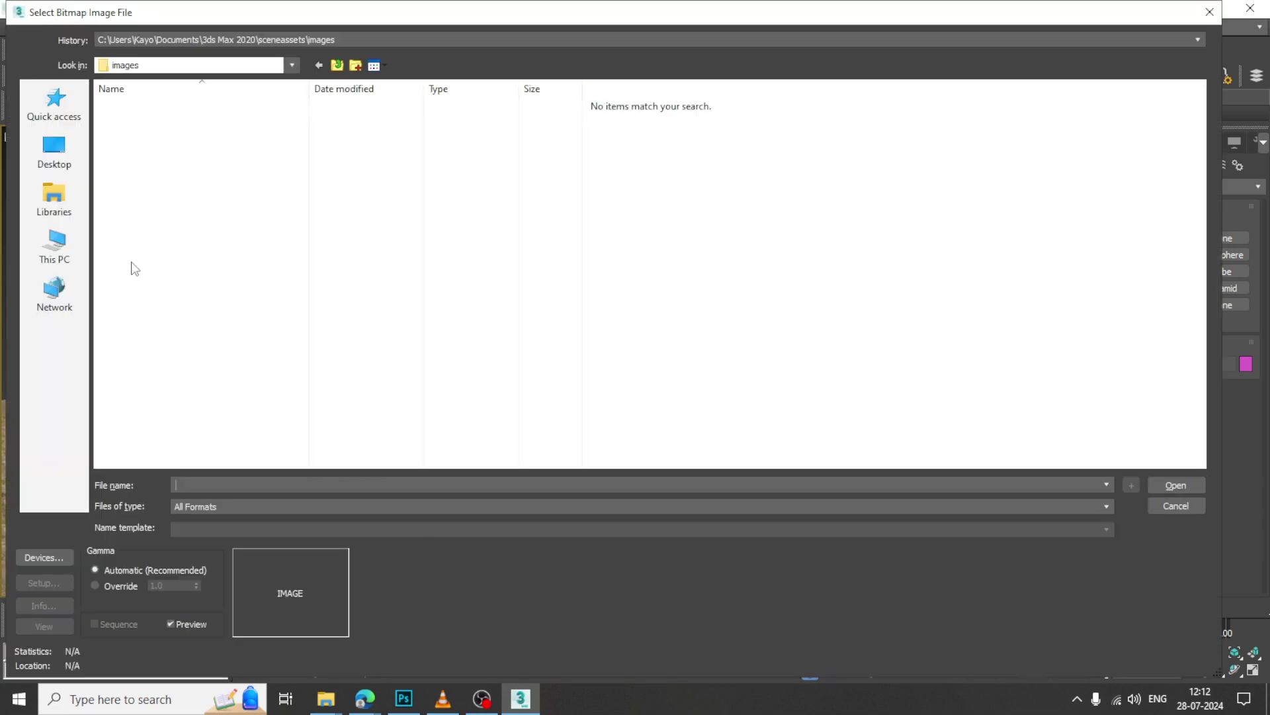
click(54, 247)
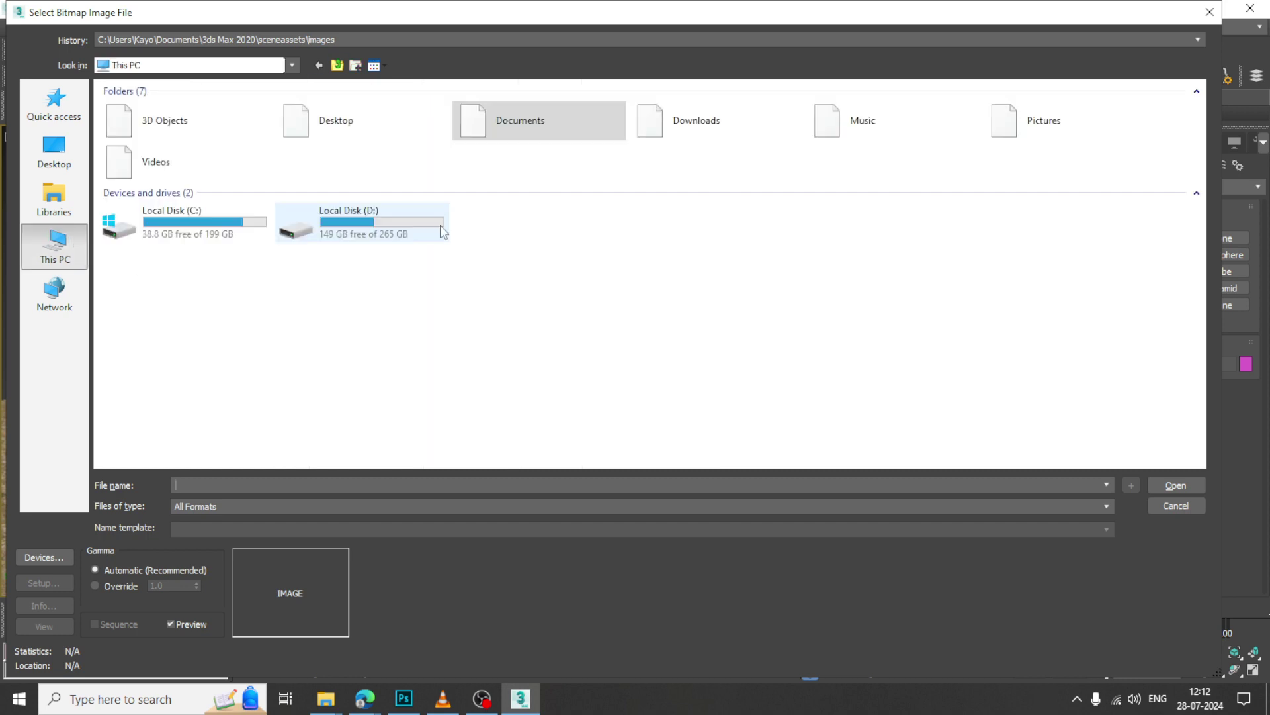
double_click(347, 229)
click(202, 290)
scroll(198, 289, down, 5)
double_click(213, 261)
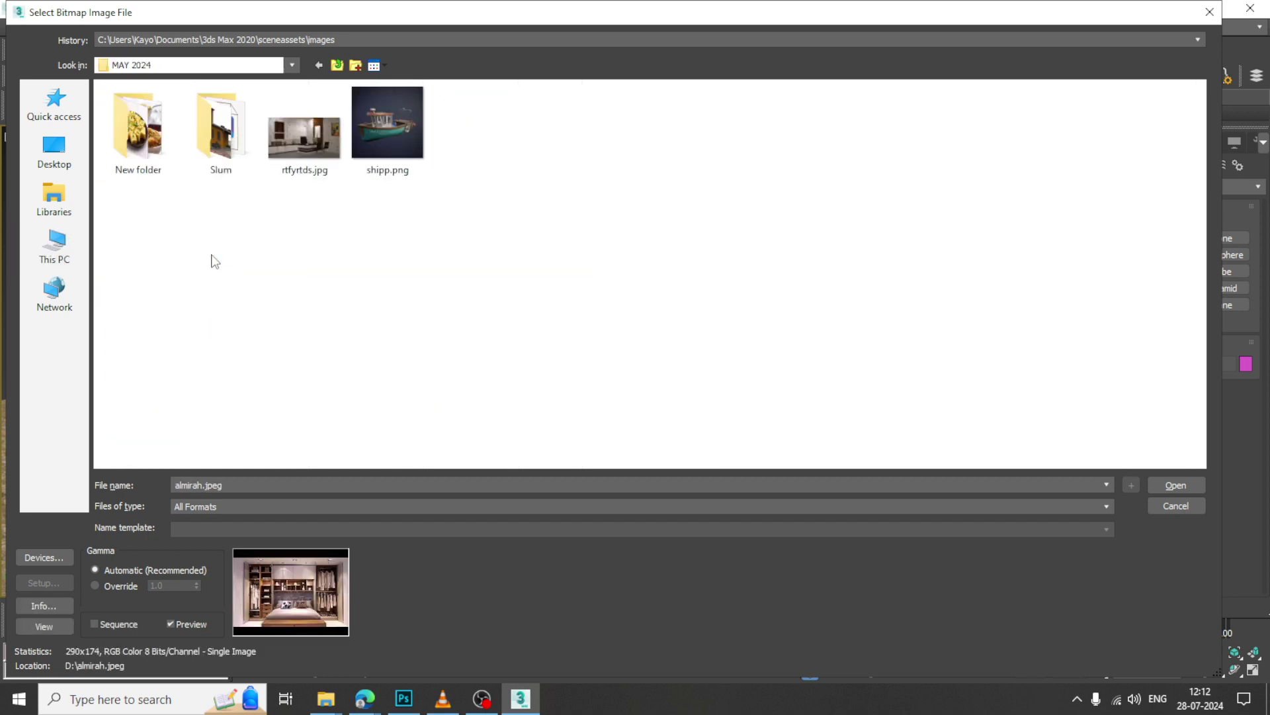
click(135, 150)
double_click(220, 132)
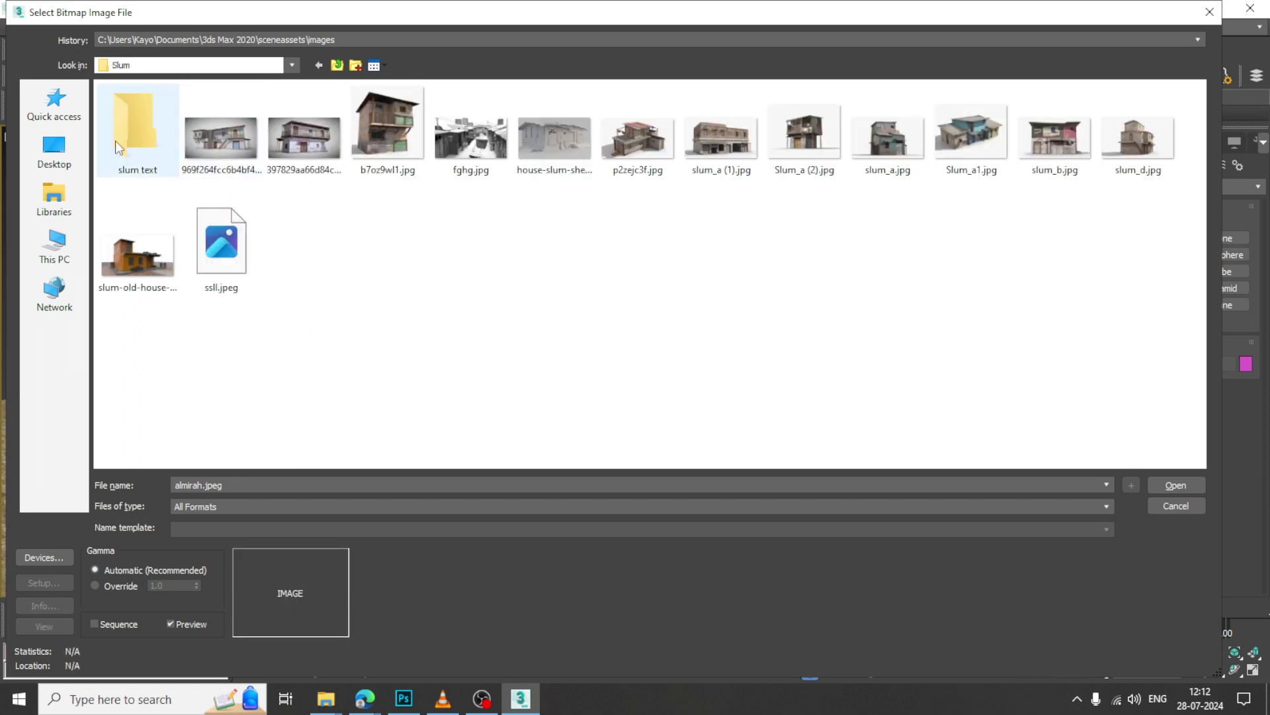
double_click(123, 150)
key(BackSpace)
scroll(170, 423, down, 1)
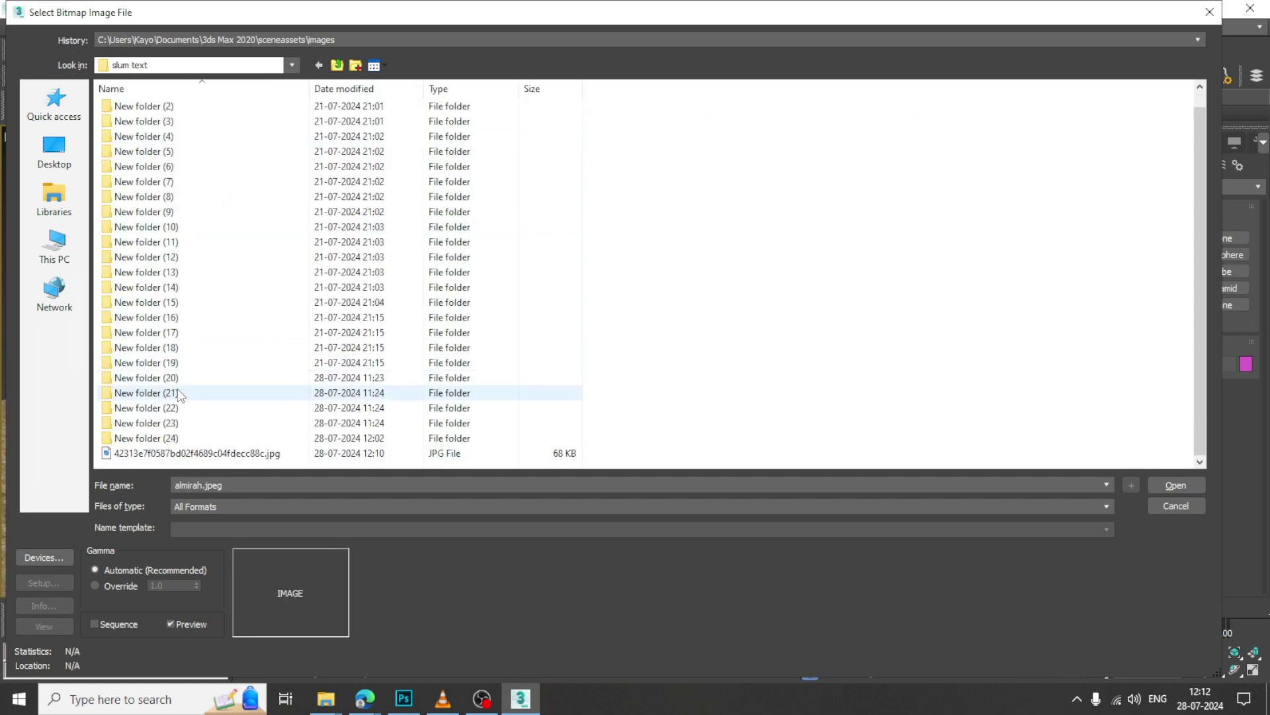
Load Metal013_4K-JPG_Color.jpg from New folder (24) as the diffuse bitmap.
double_click(171, 427)
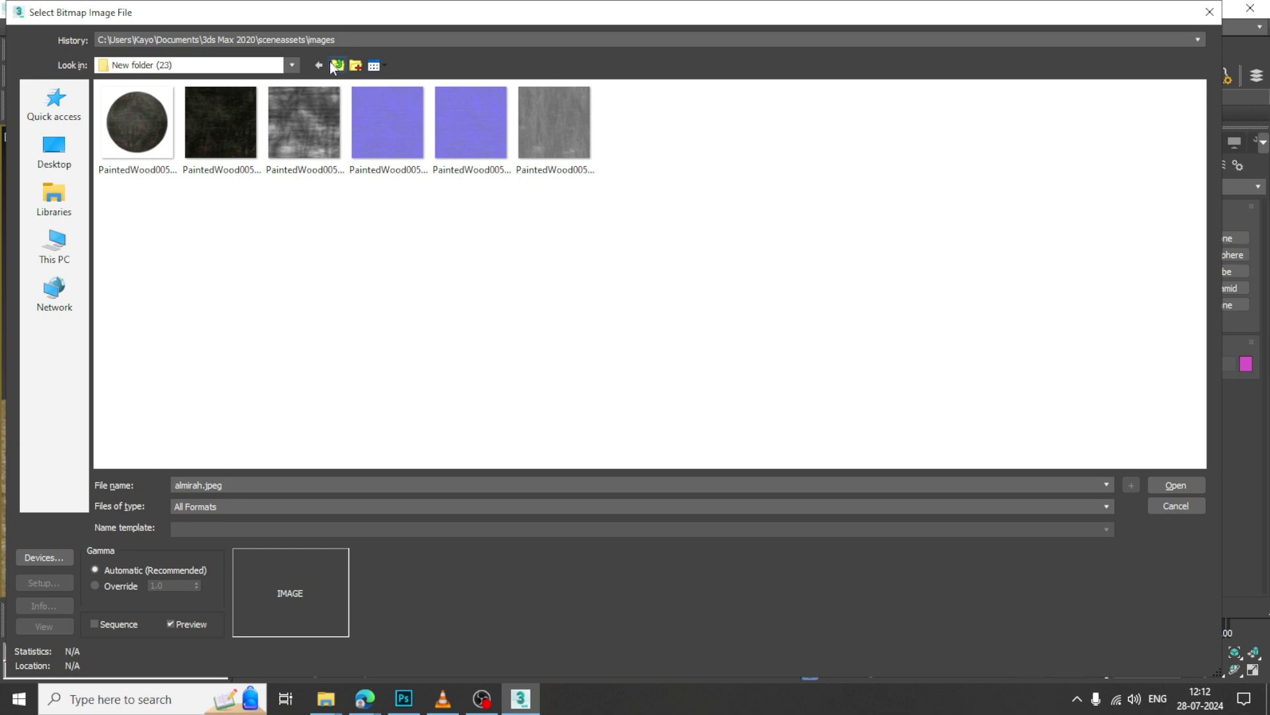
click(336, 65)
double_click(173, 442)
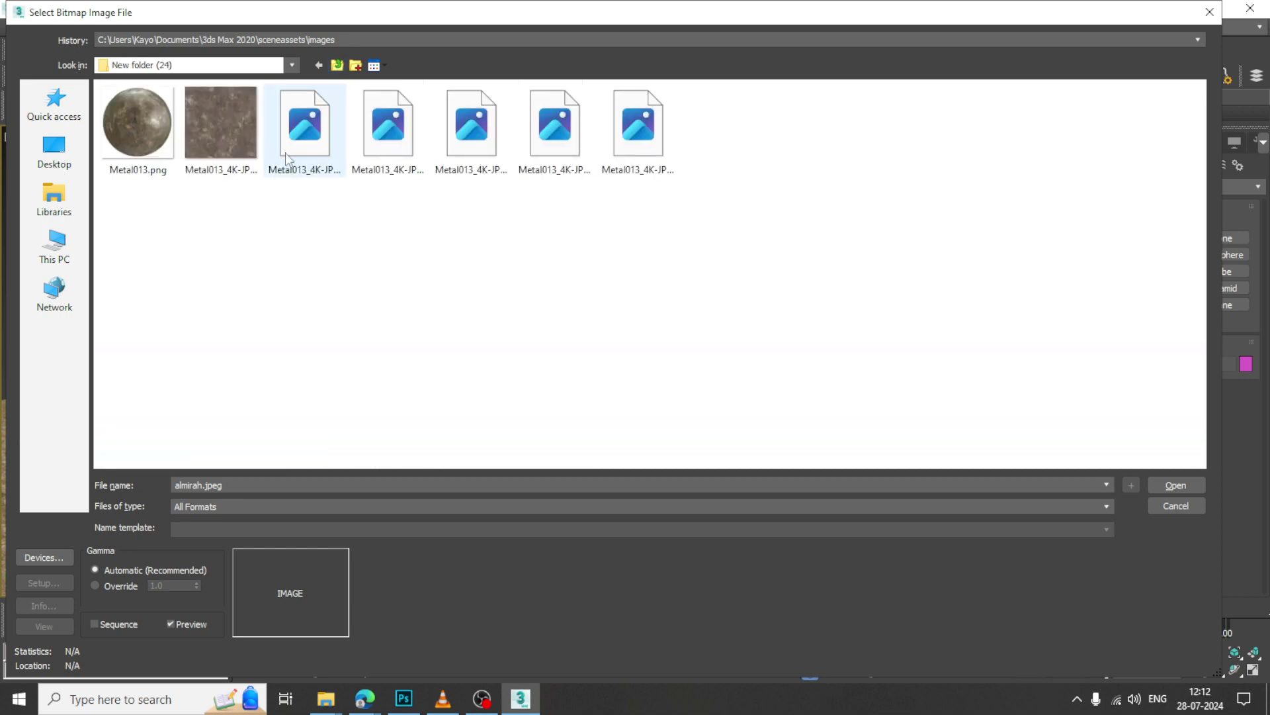
click(246, 111)
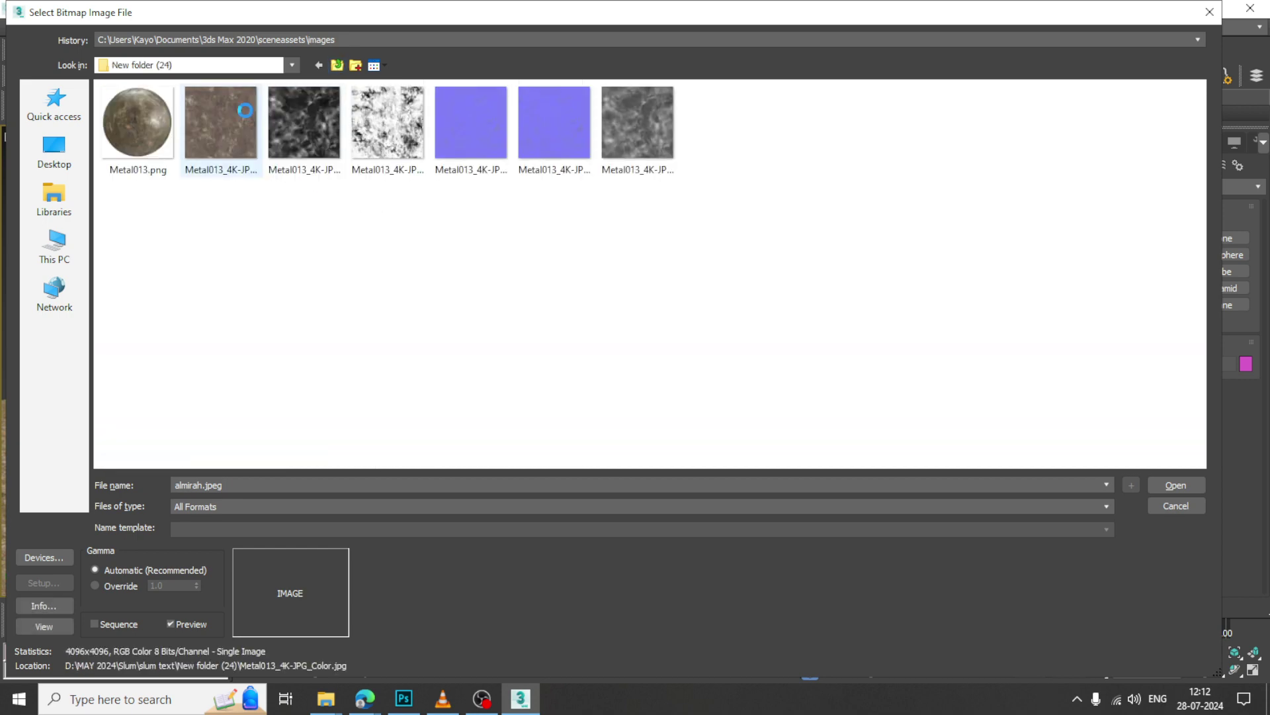
double_click(245, 109)
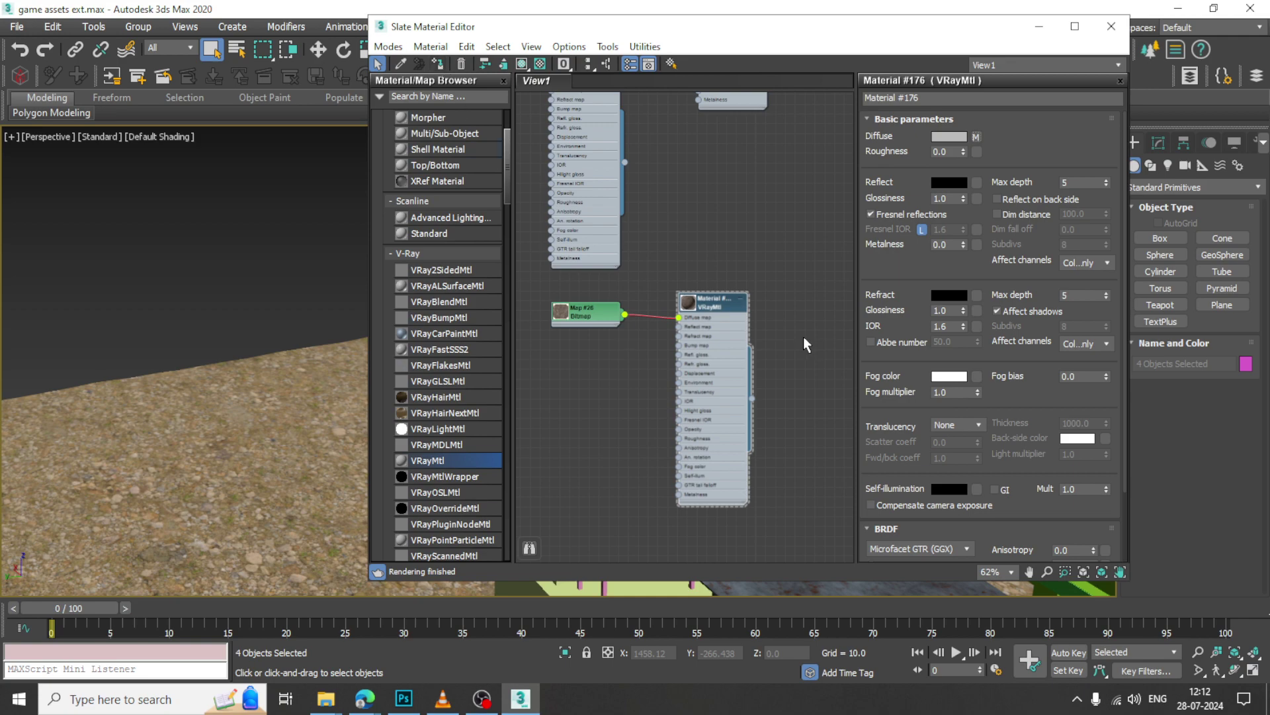
Apply the metal material to the selected roof panels, show its texture in the viewport, and minimize the material editor.
drag(519, 31, 322, 236)
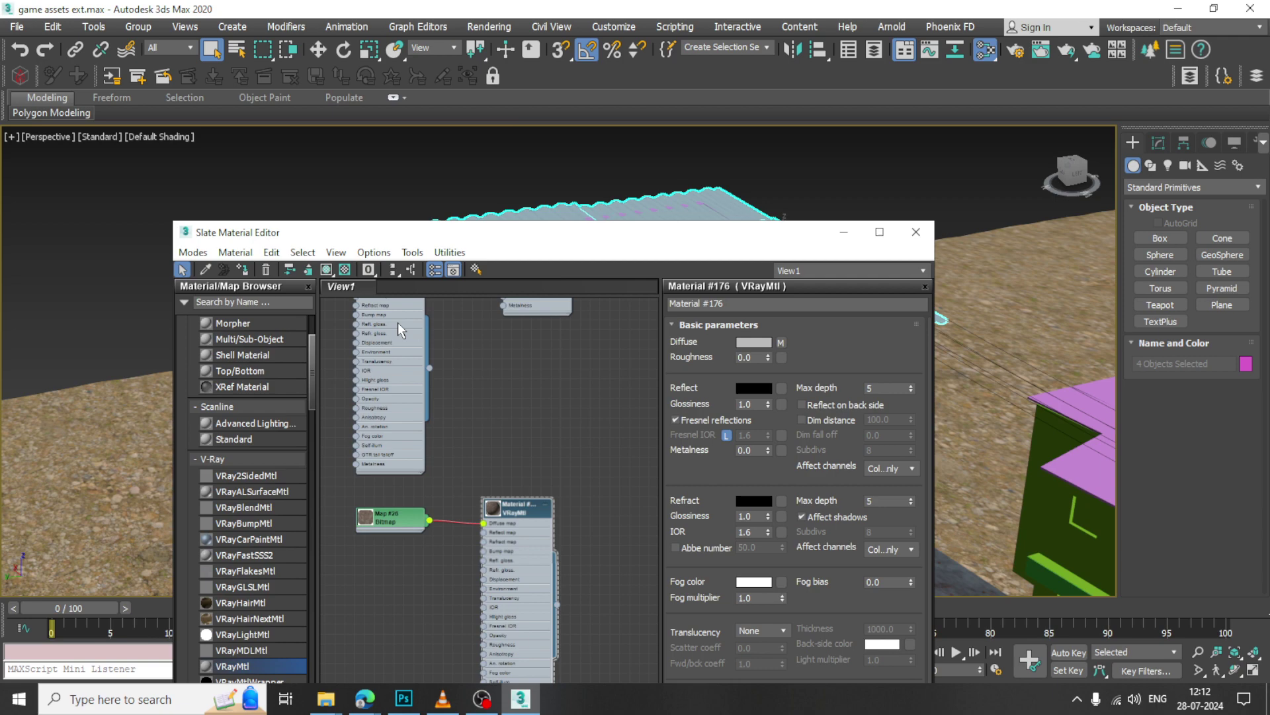
click(325, 270)
click(843, 231)
Add a UVW Map modifier with Box mapping to the roof panel Plane018, beside the utility pole.
scroll(861, 332, up, 5)
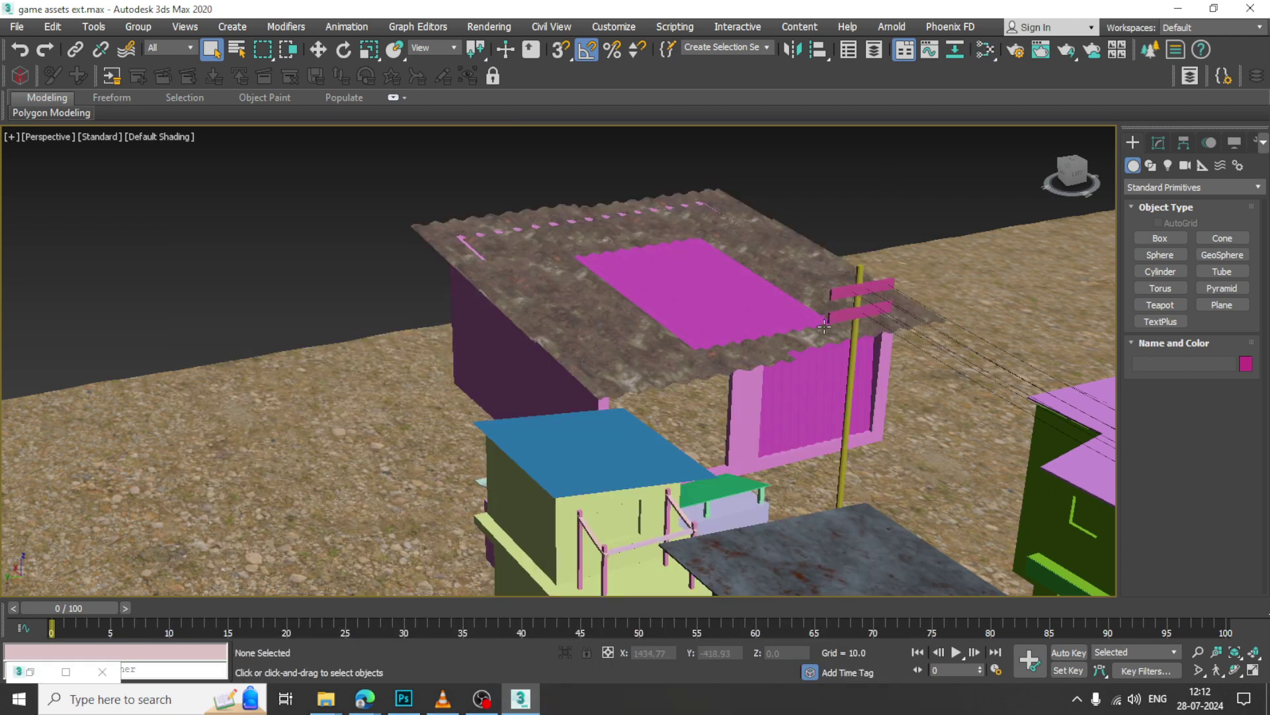
click(870, 334)
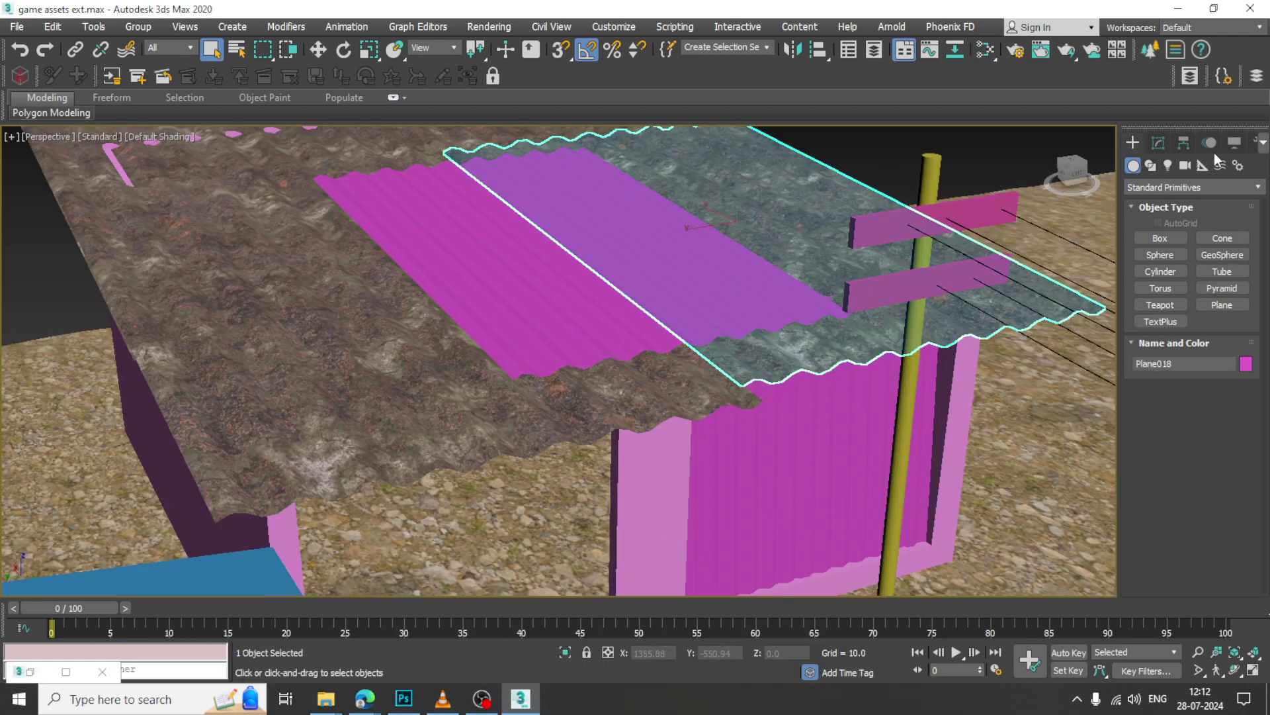
click(1158, 143)
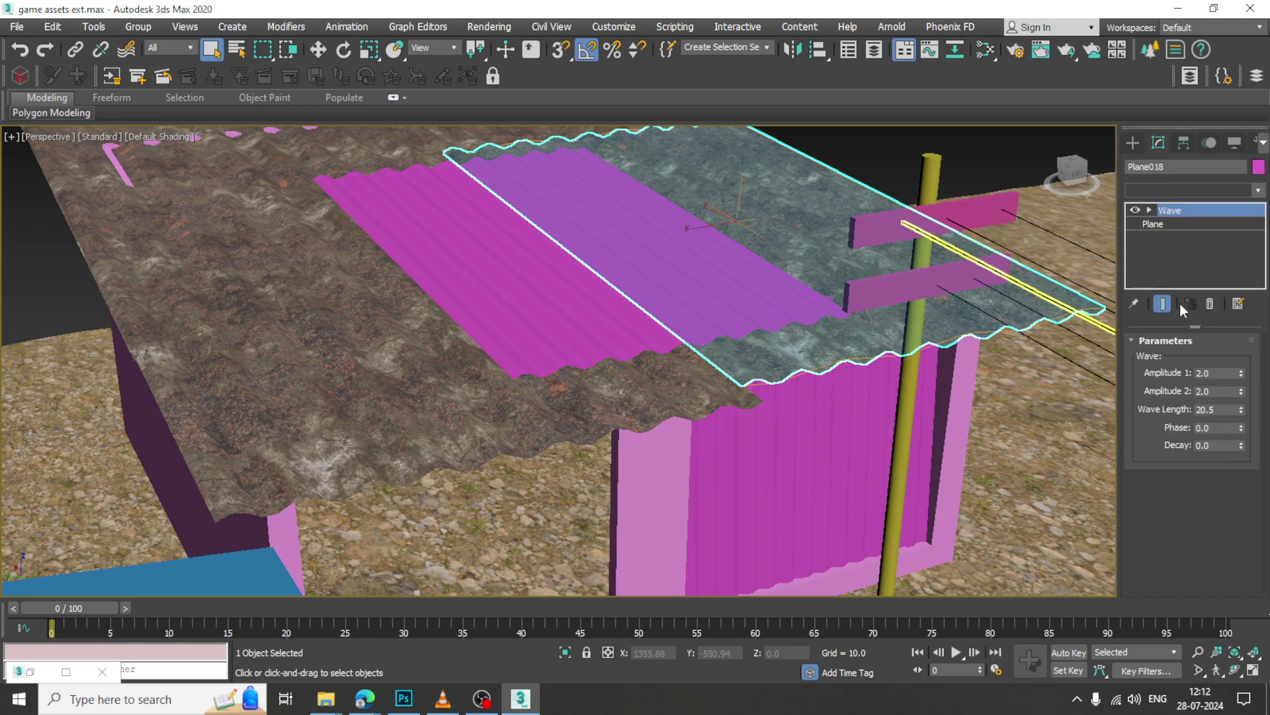
click(1191, 190)
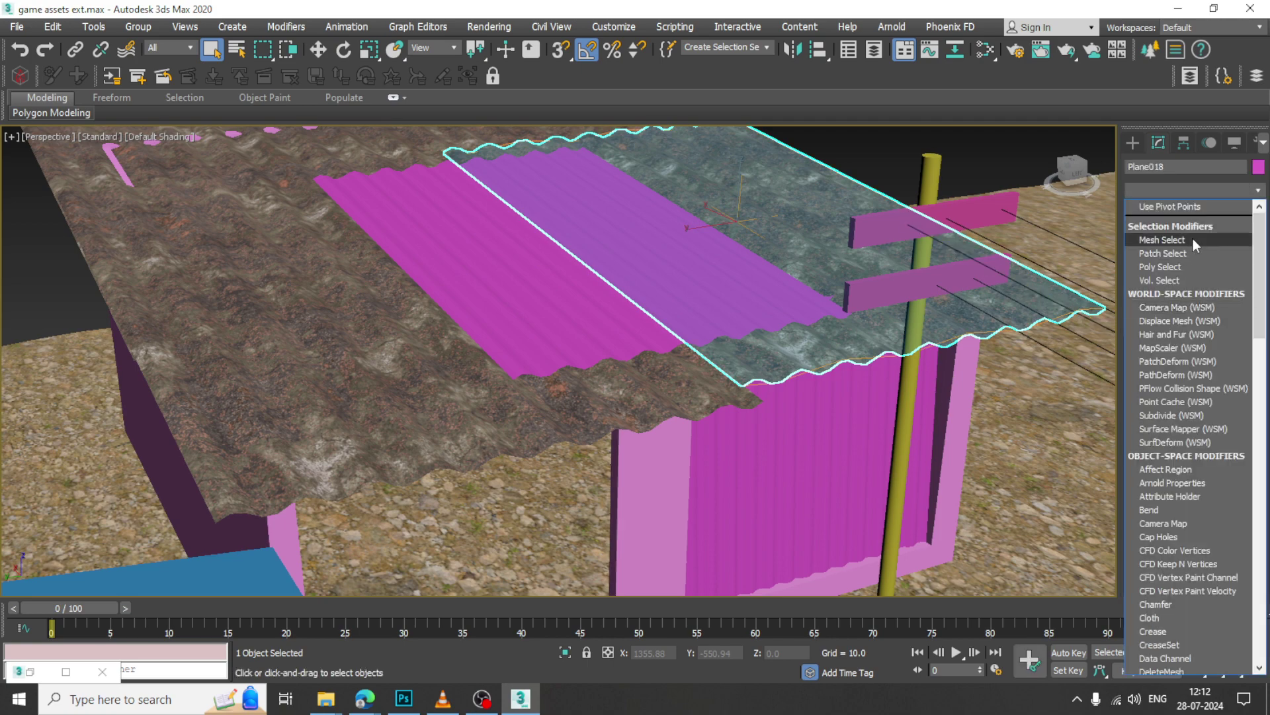
key(u)
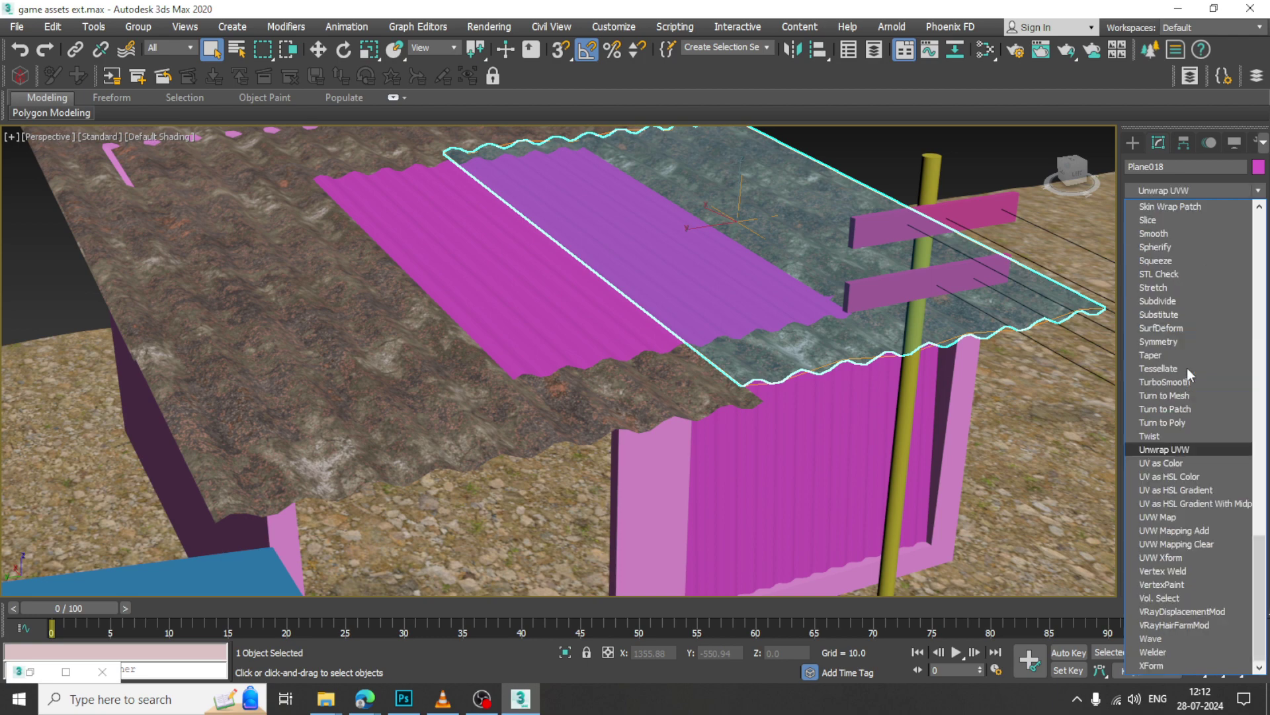
click(1180, 517)
click(1173, 432)
Add a UVW Map modifier with Box mapping to the neighbouring front roof panel, Plane016.
click(684, 390)
click(1187, 192)
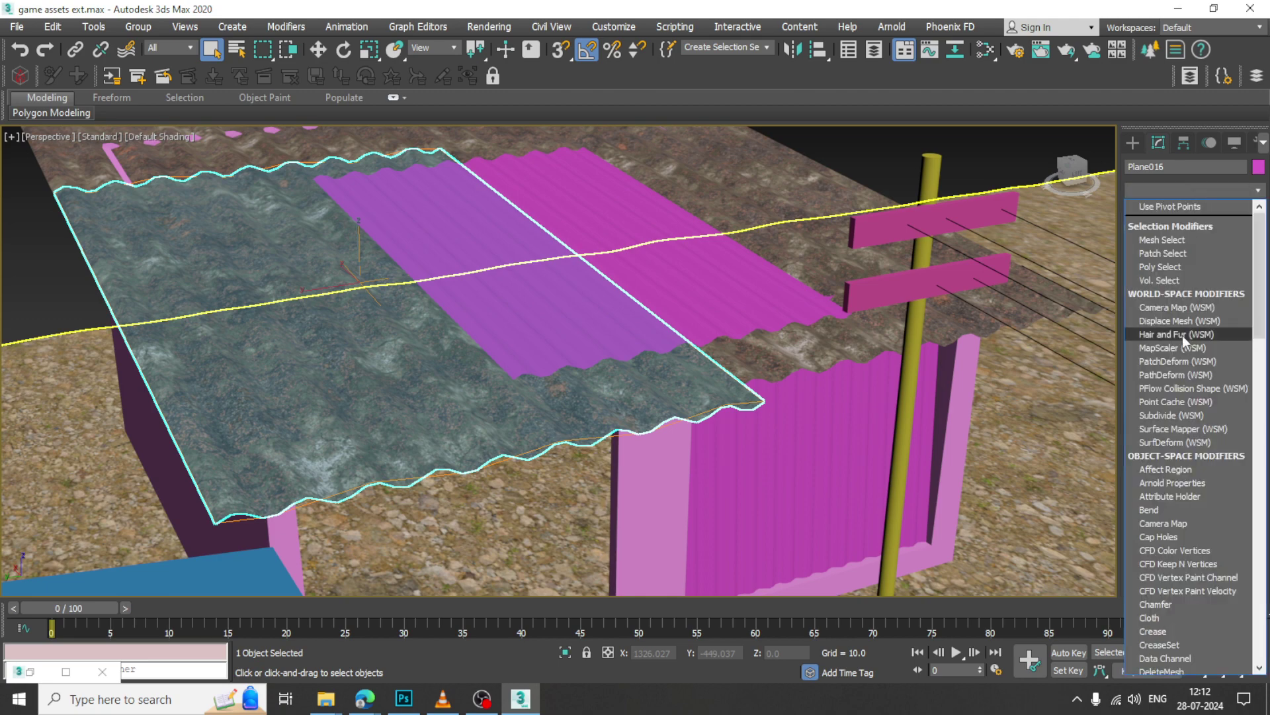
key(u)
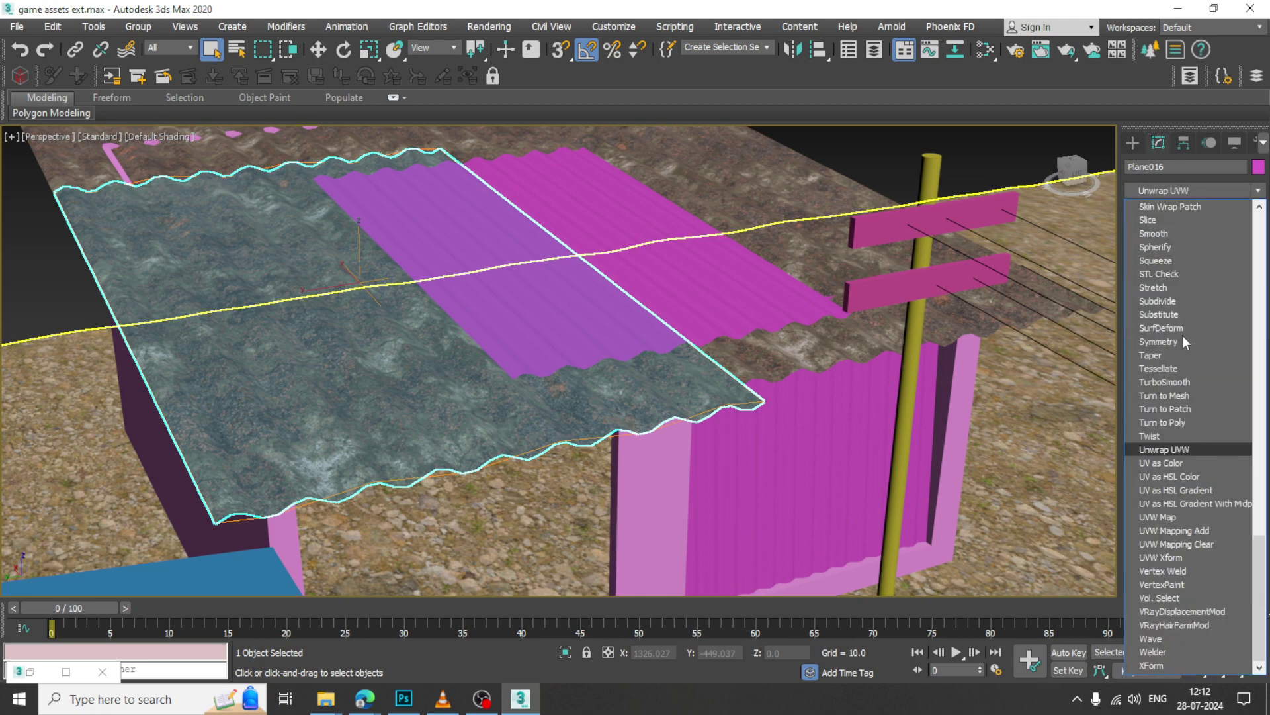
click(1171, 518)
Add a UVW Map modifier to the rear roof panel Plane015, behind Plane016.
alt+middle_drag(159, 218, 244, 242)
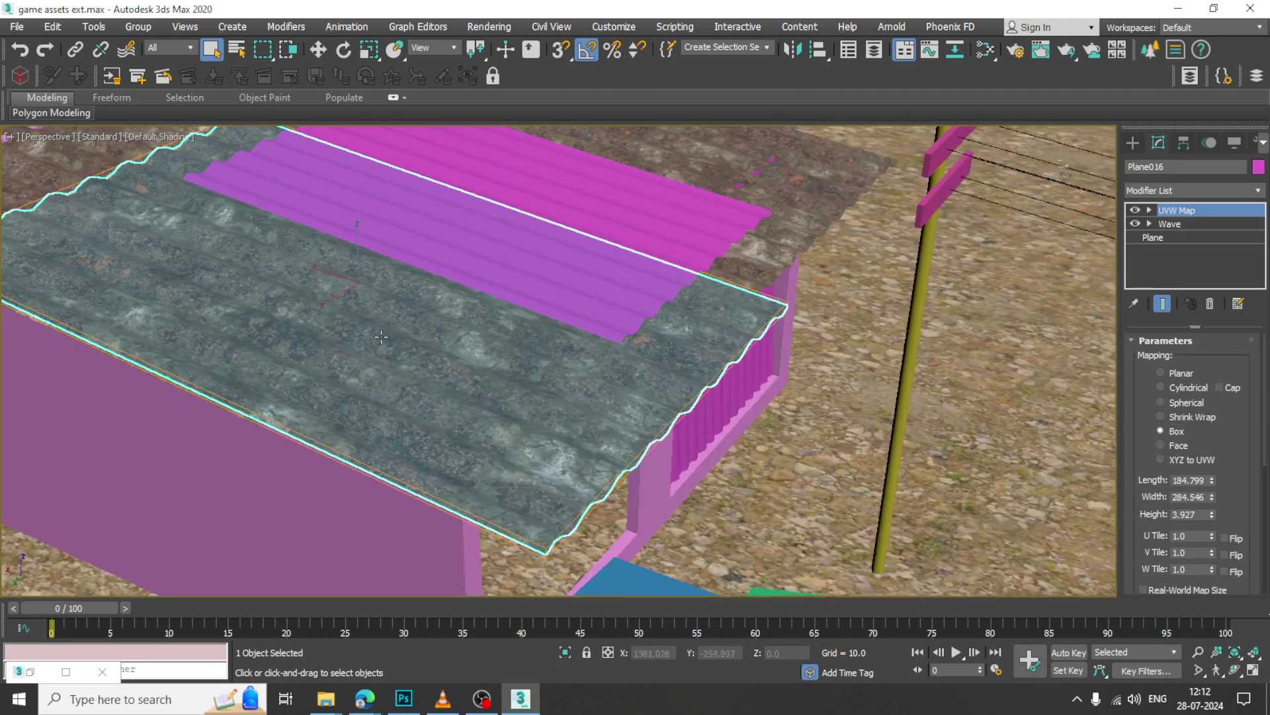
middle_drag(126, 231, 317, 368)
click(266, 285)
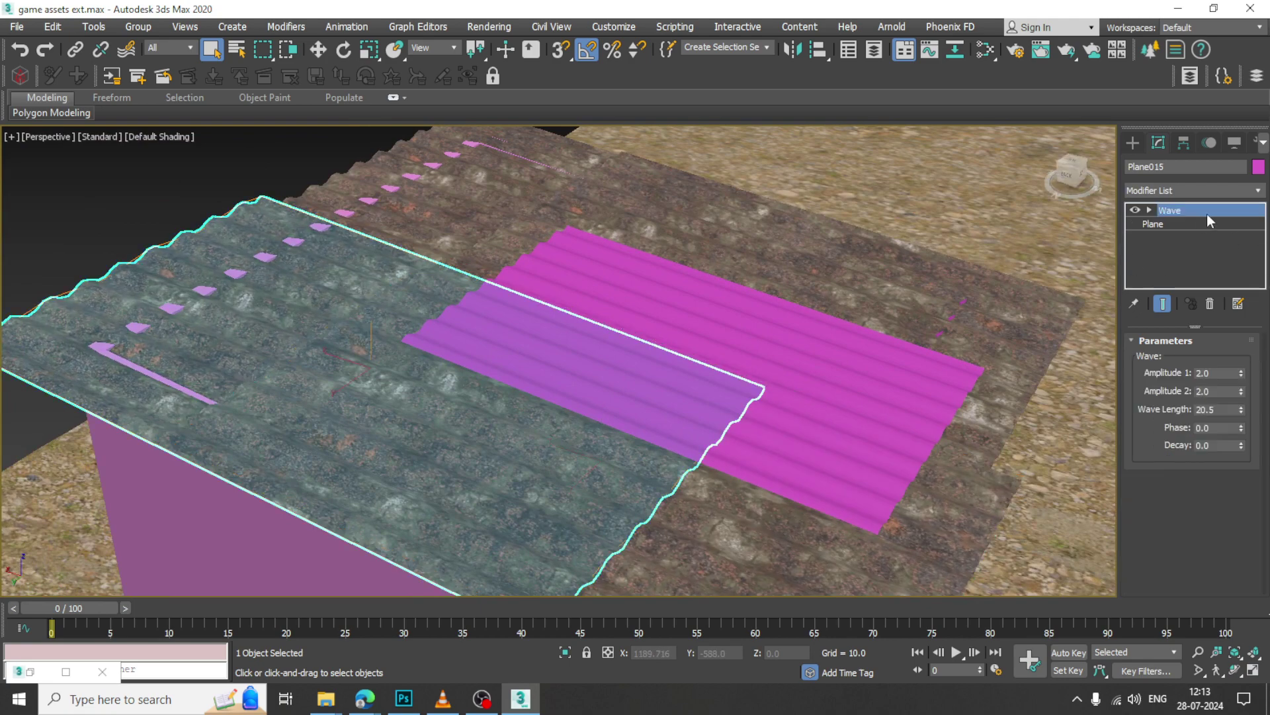
click(1185, 192)
key(u)
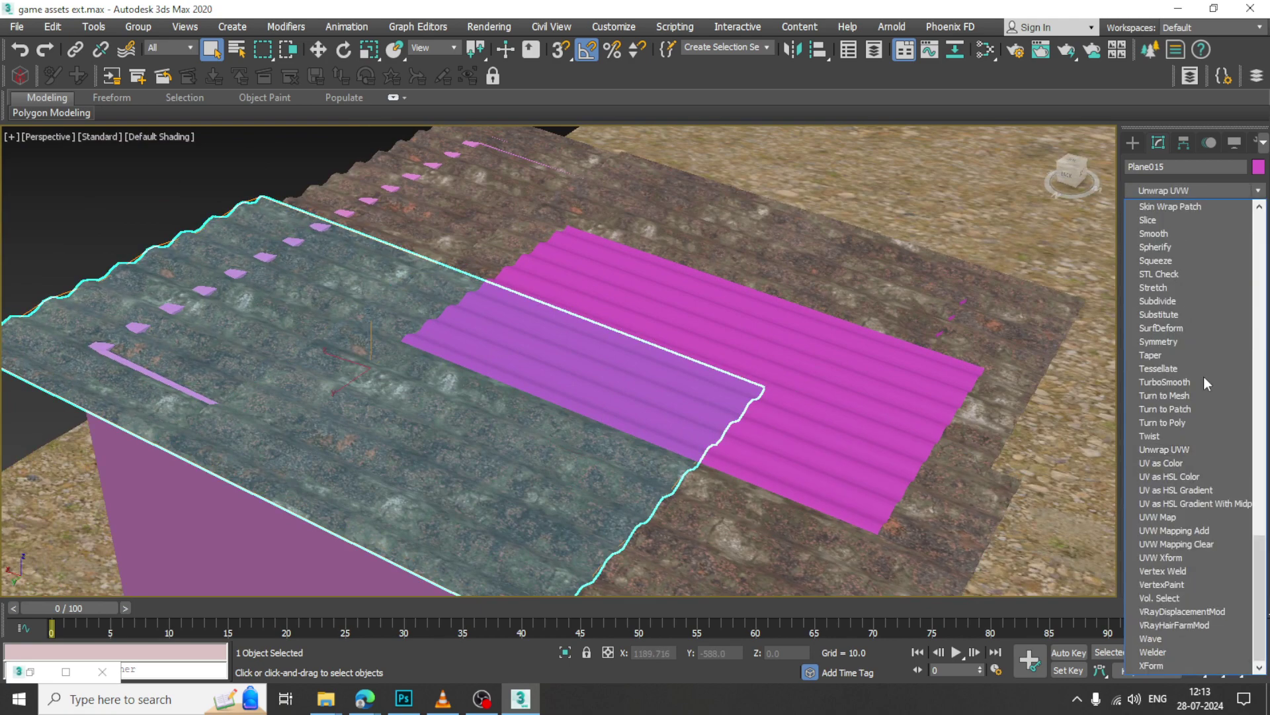
click(1168, 516)
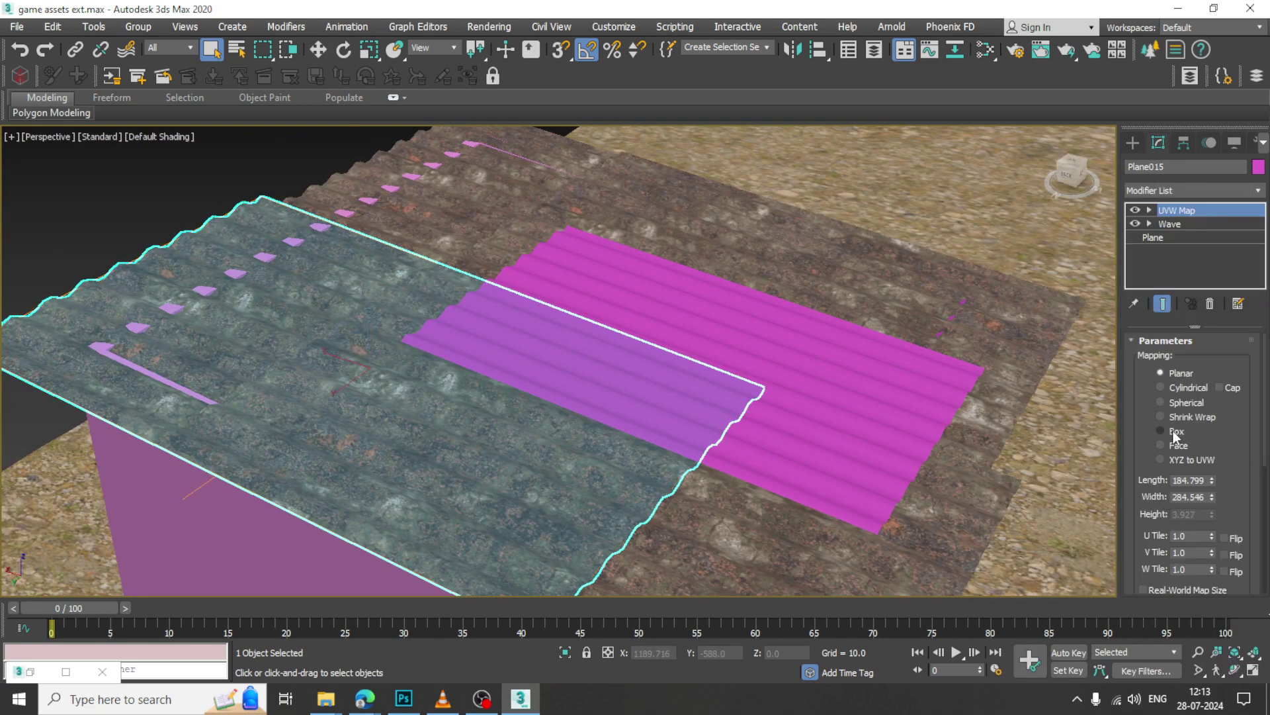
Add a UVW Map modifier with Box mapping to the roof panel Plane017, next to Plane015.
click(384, 225)
click(1205, 192)
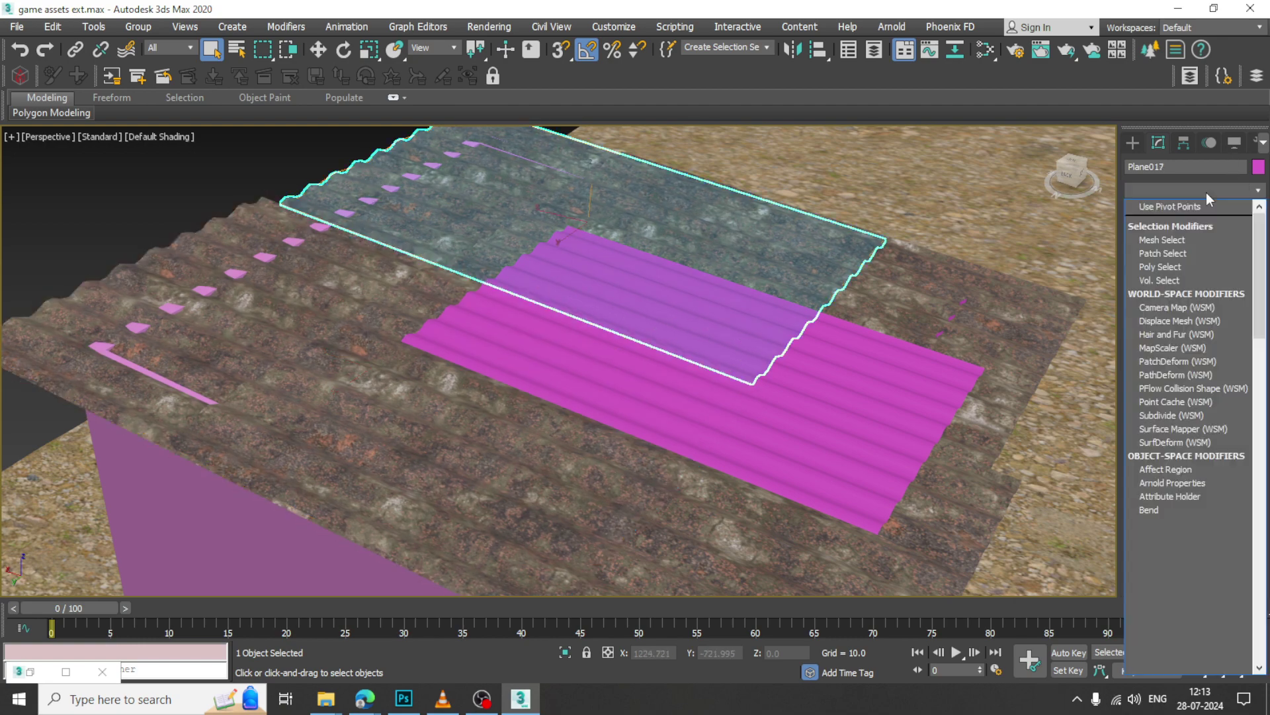
key(u)
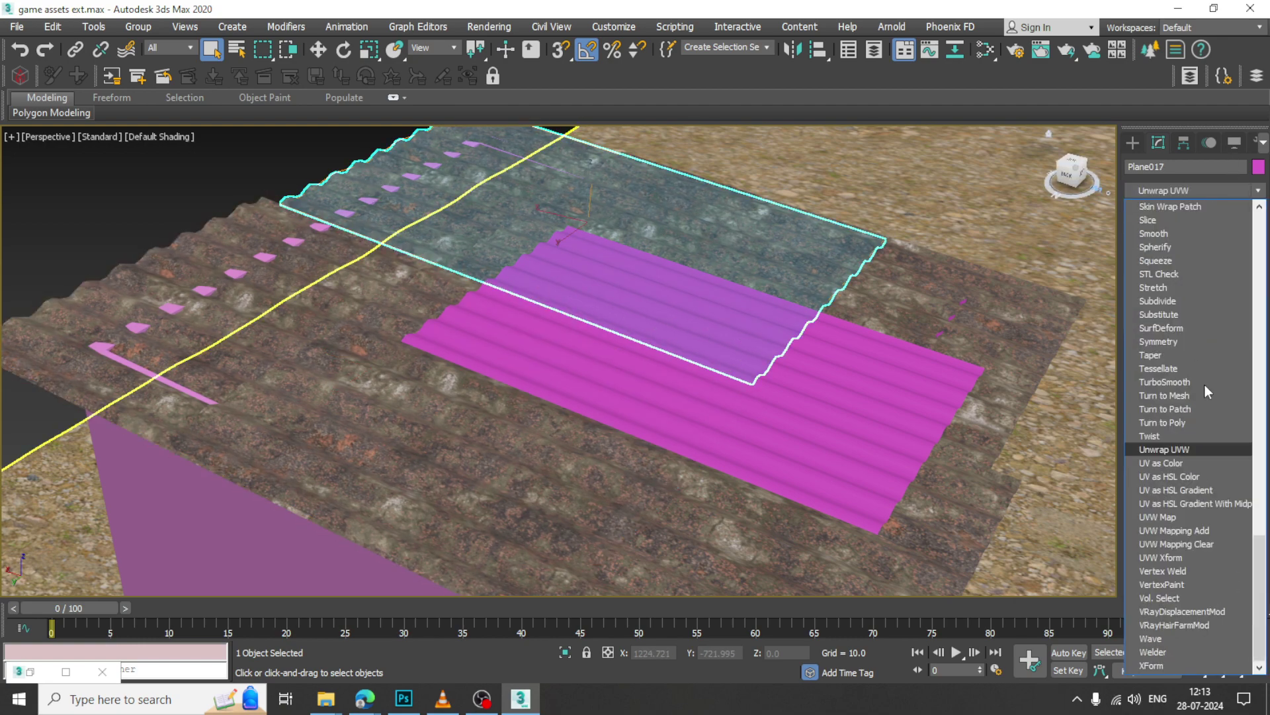
click(1199, 516)
scroll(829, 424, down, 5)
Add a VRayBump2Normal map and connect it to the bump map input of the roof's metal material.
key(m)
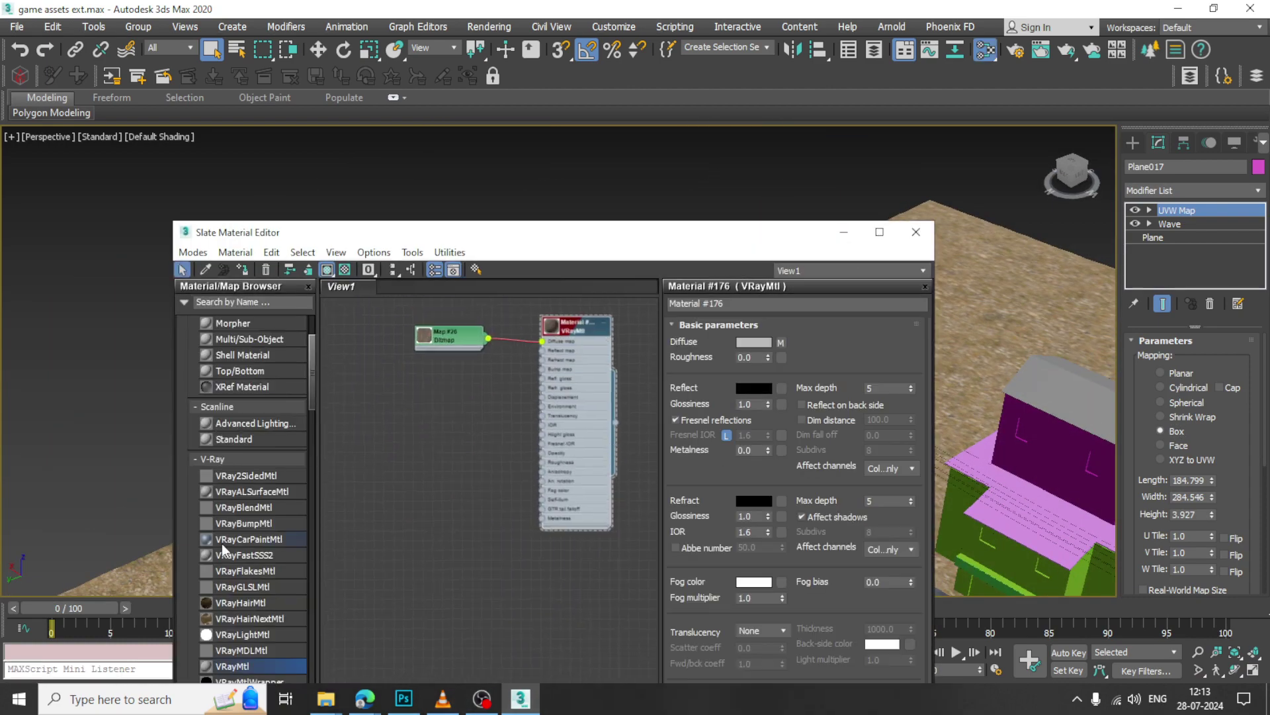
scroll(227, 541, down, 1)
scroll(228, 537, down, 10)
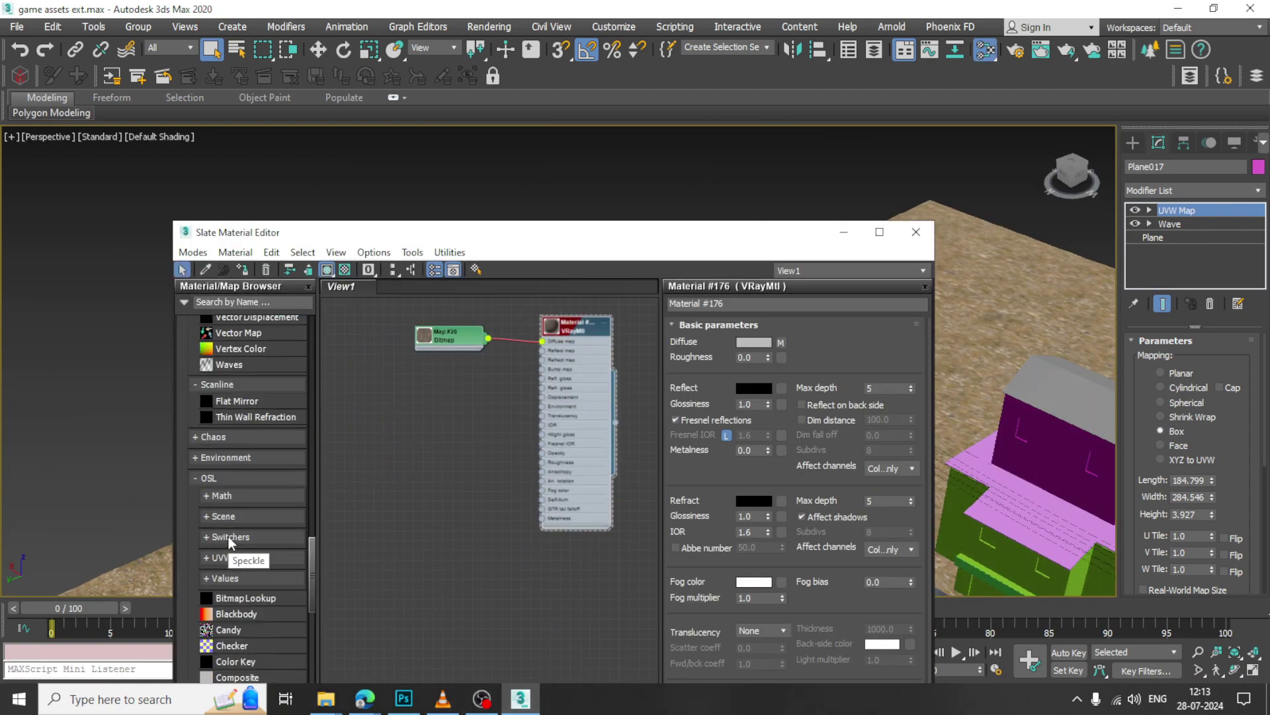
scroll(232, 539, down, 3)
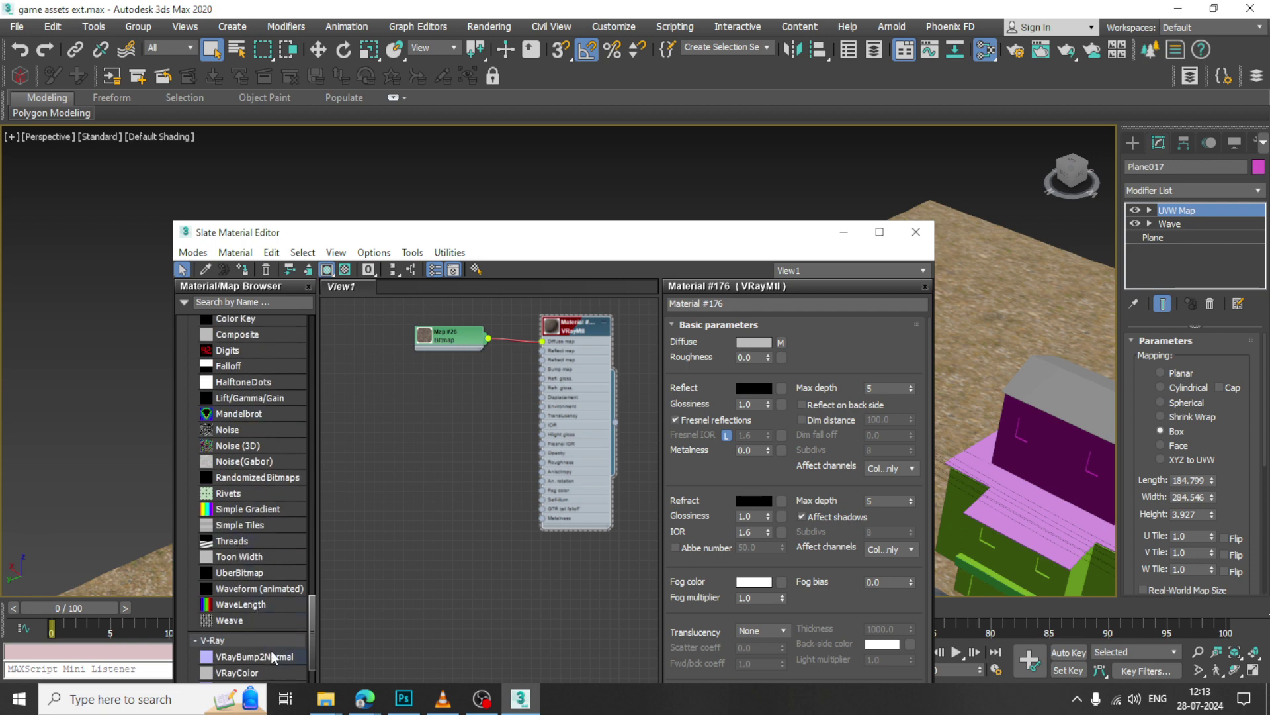
drag(278, 659, 373, 532)
drag(429, 461, 488, 413)
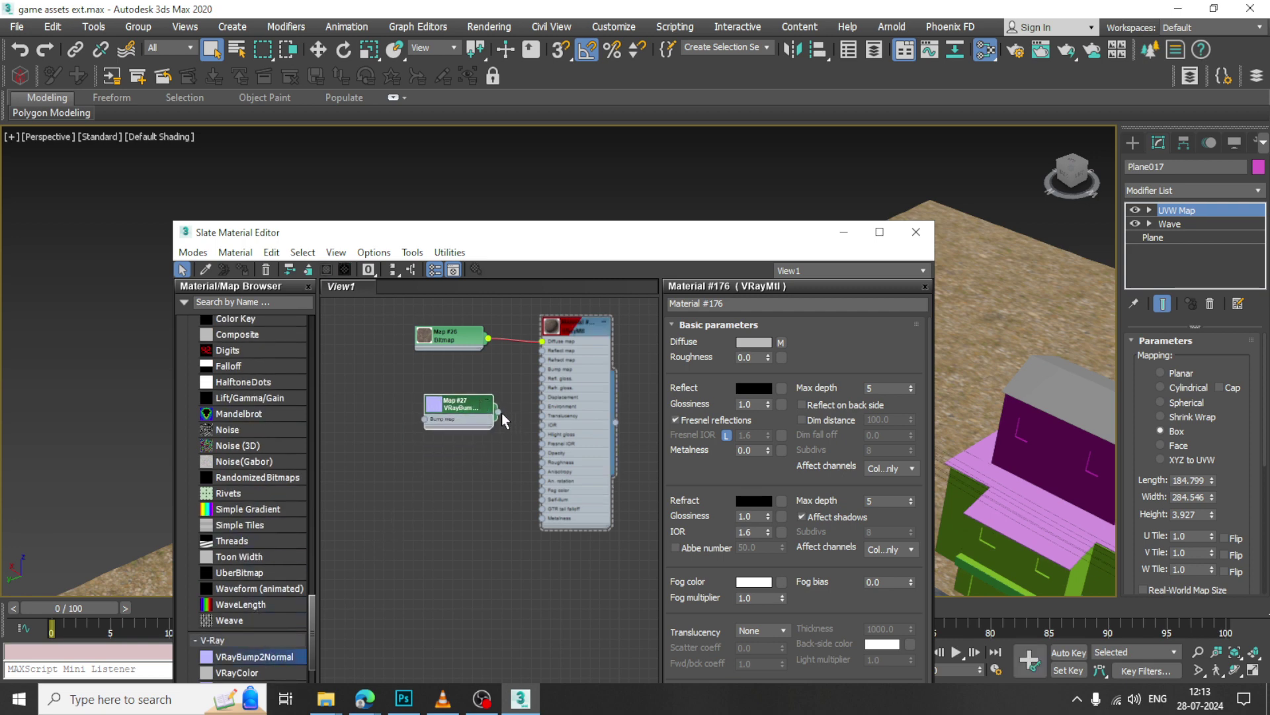
drag(477, 414, 486, 414)
double_click(485, 413)
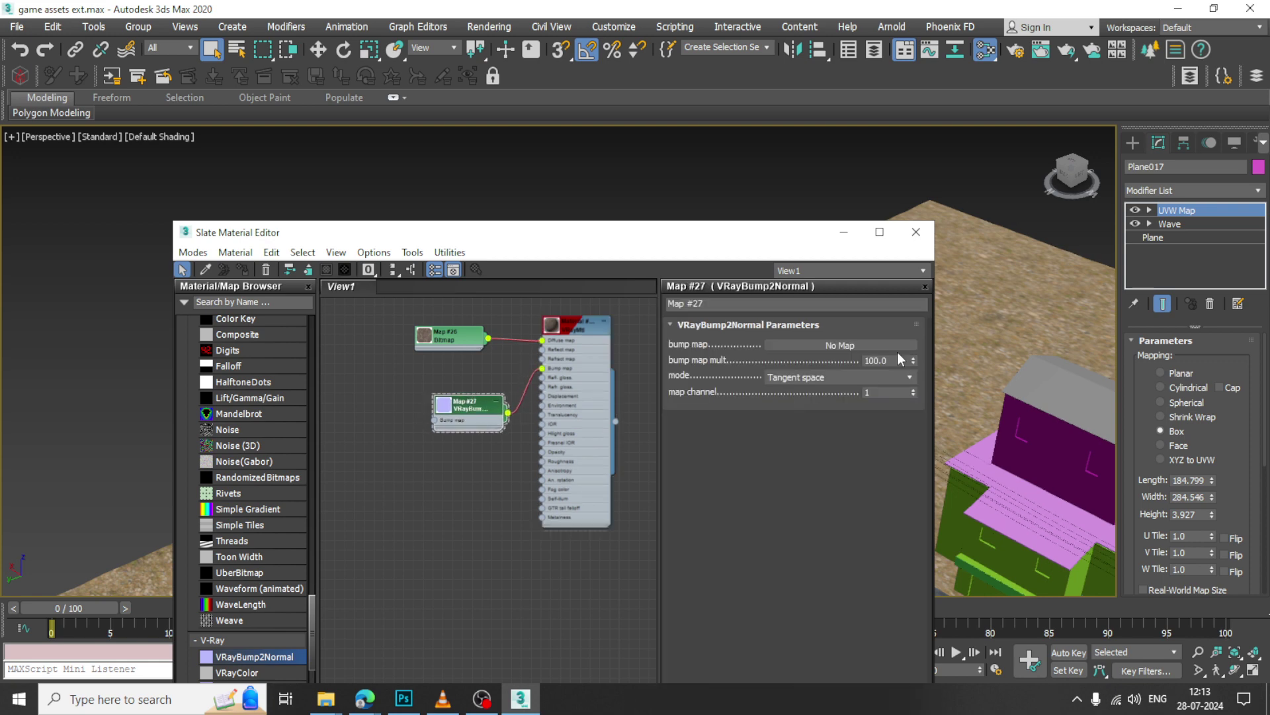
Load Metal013_4K-JPG_NormalDX.jpg as the VRayBump2Normal node's bump map bitmap and minimize the material editor.
click(843, 345)
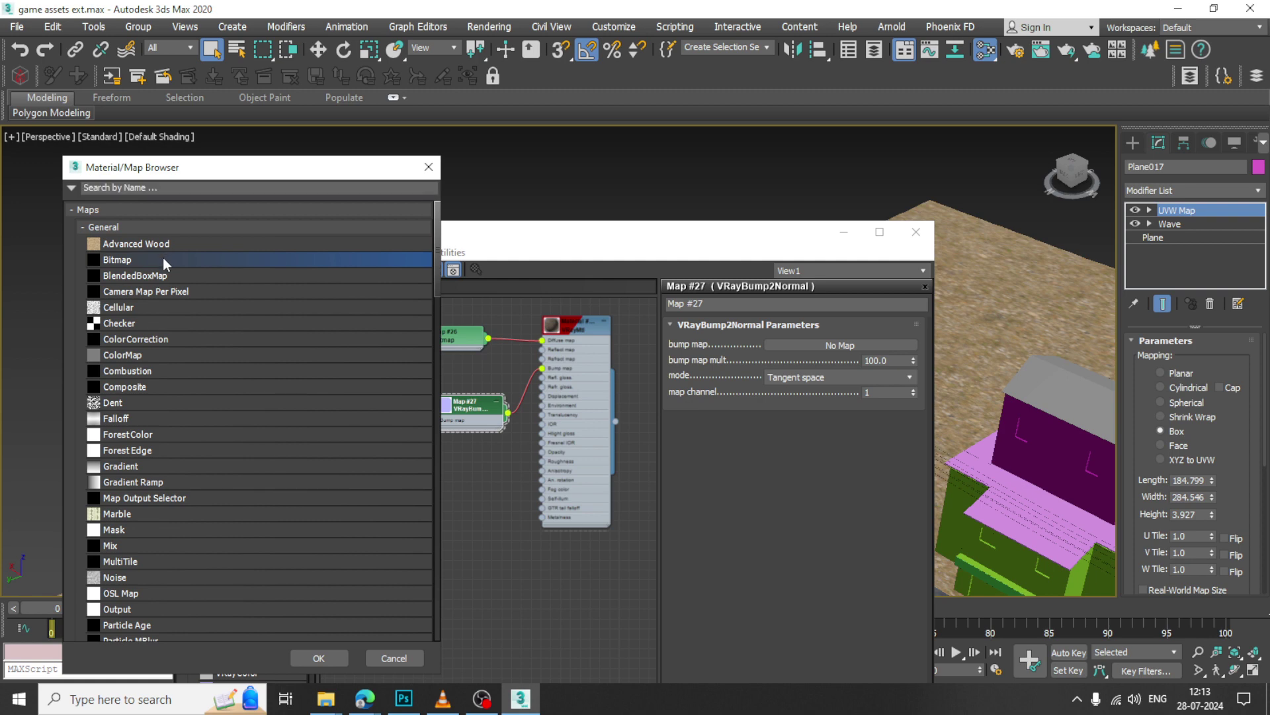
double_click(162, 259)
click(470, 123)
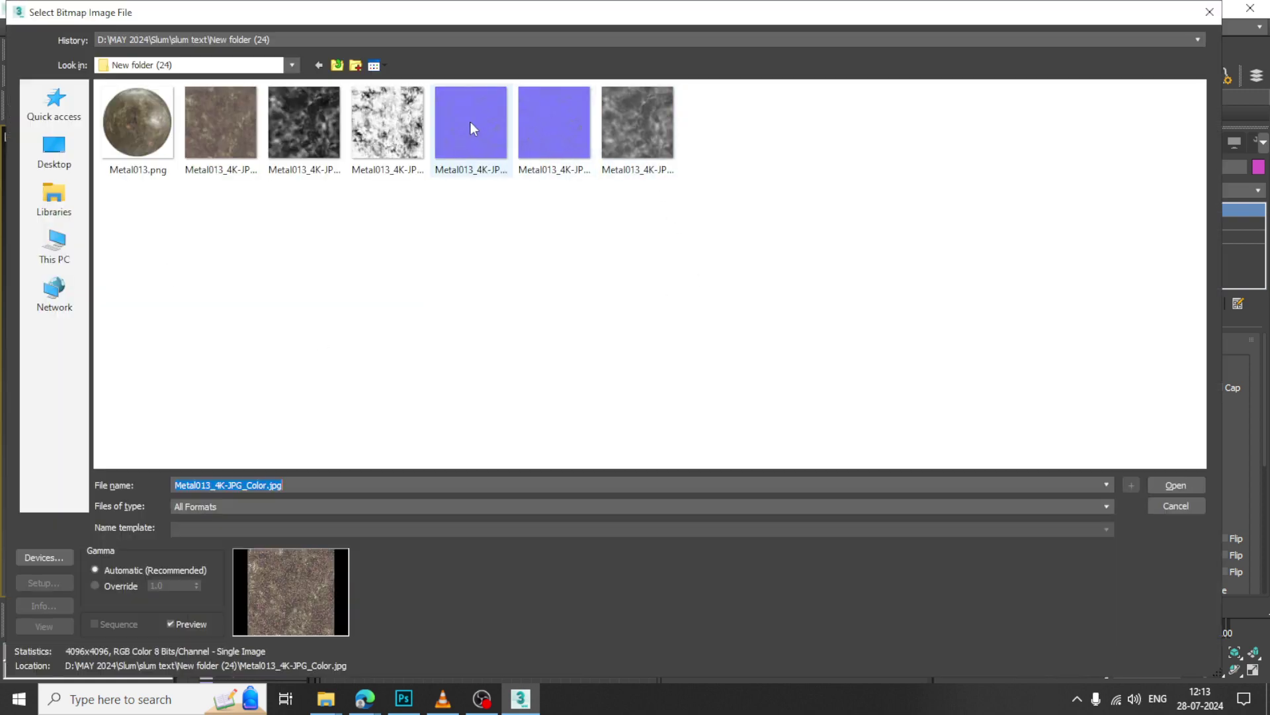
click(469, 121)
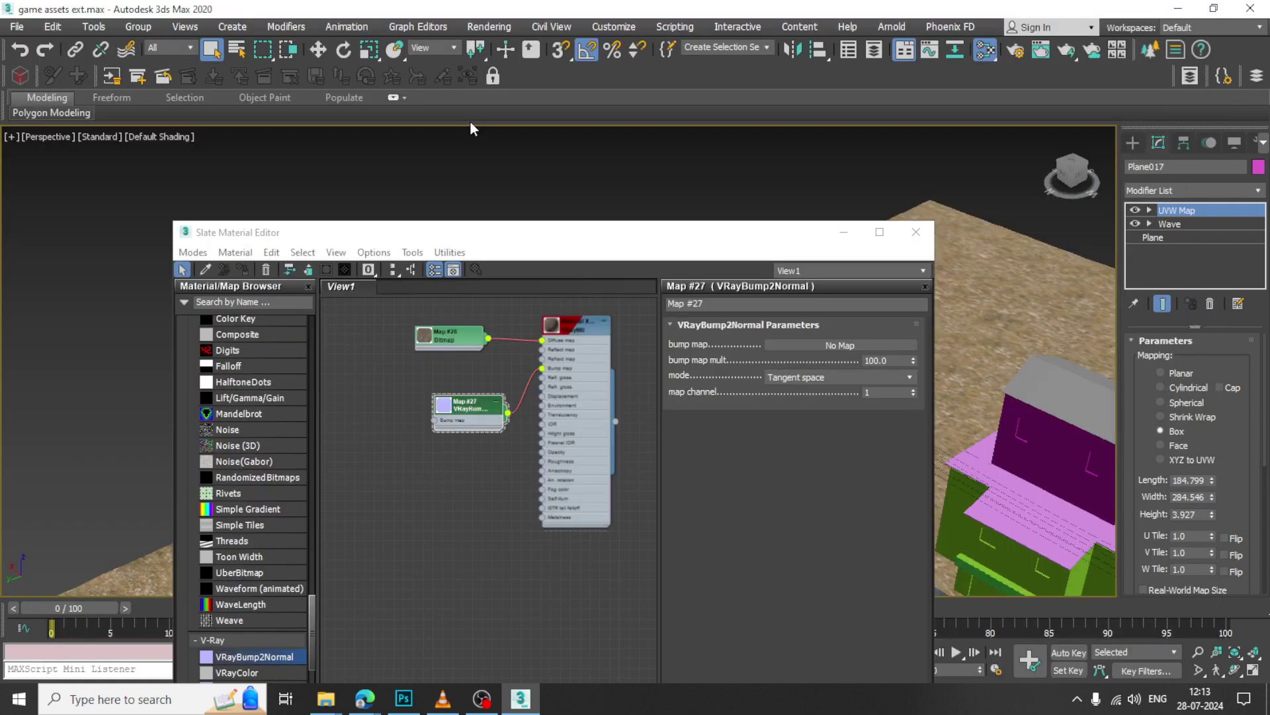
click(844, 232)
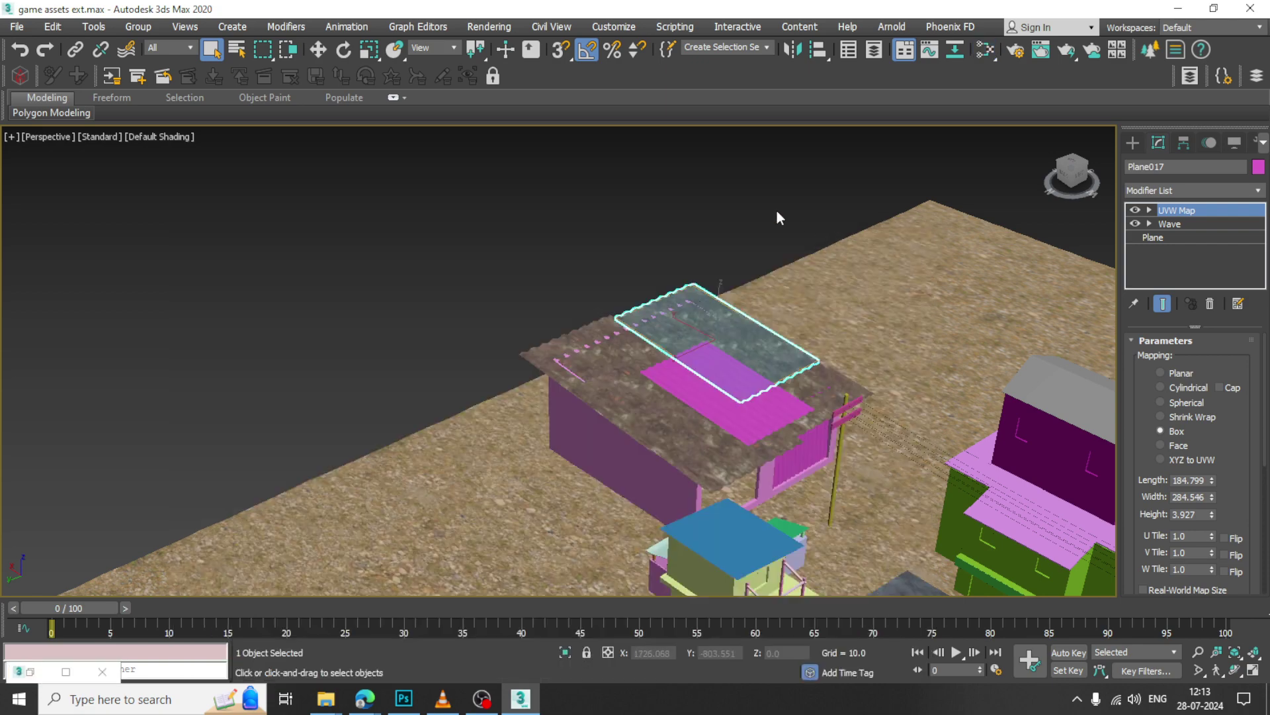
Assign the metal material to the small magenta panel Plane019 in the middle of the roof and minimize the material editor.
click(777, 213)
scroll(830, 284, down, 7)
alt+middle_drag(830, 331, 777, 358)
scroll(777, 357, up, 5)
click(826, 464)
alt+middle_drag(826, 463, 751, 381)
scroll(751, 381, up, 4)
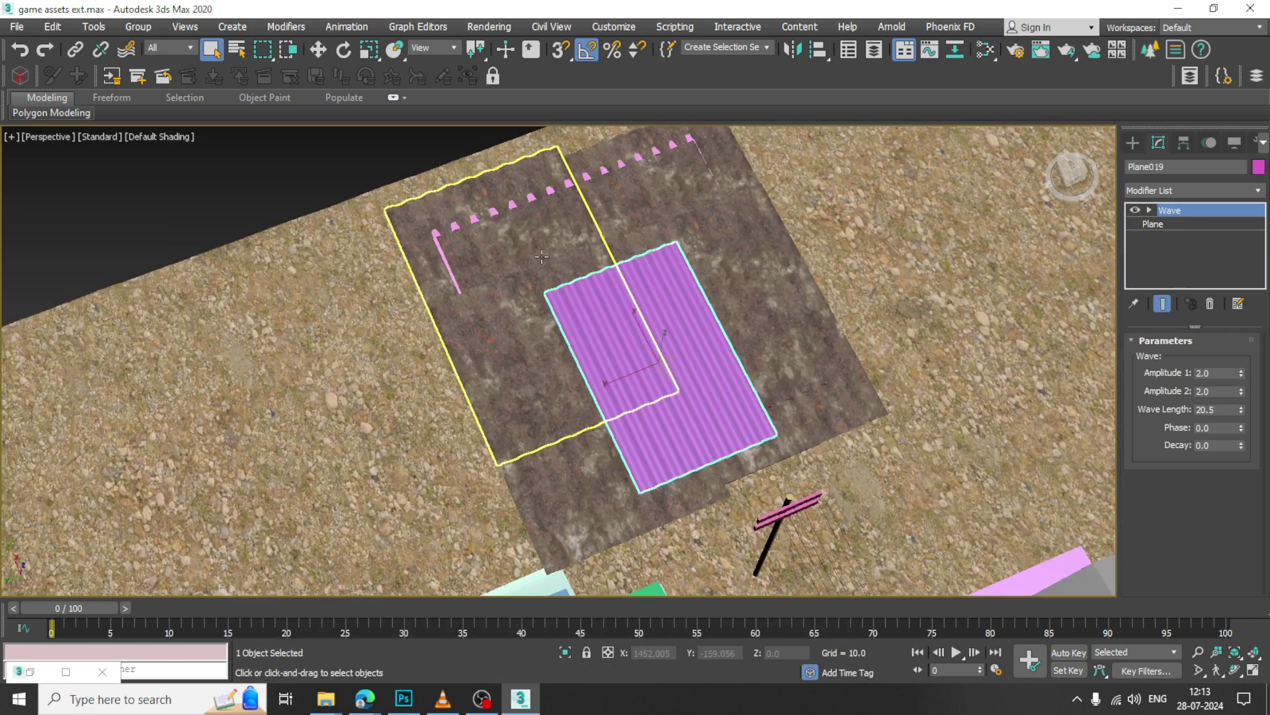
key(m)
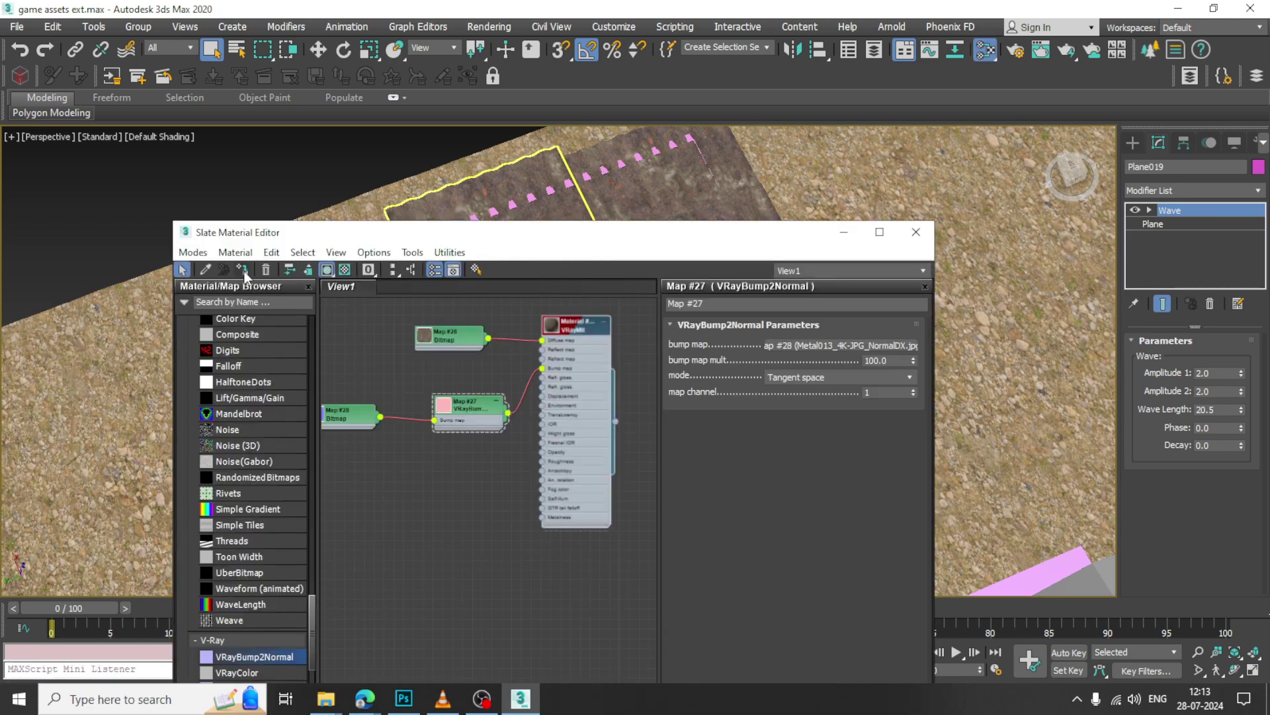
click(843, 232)
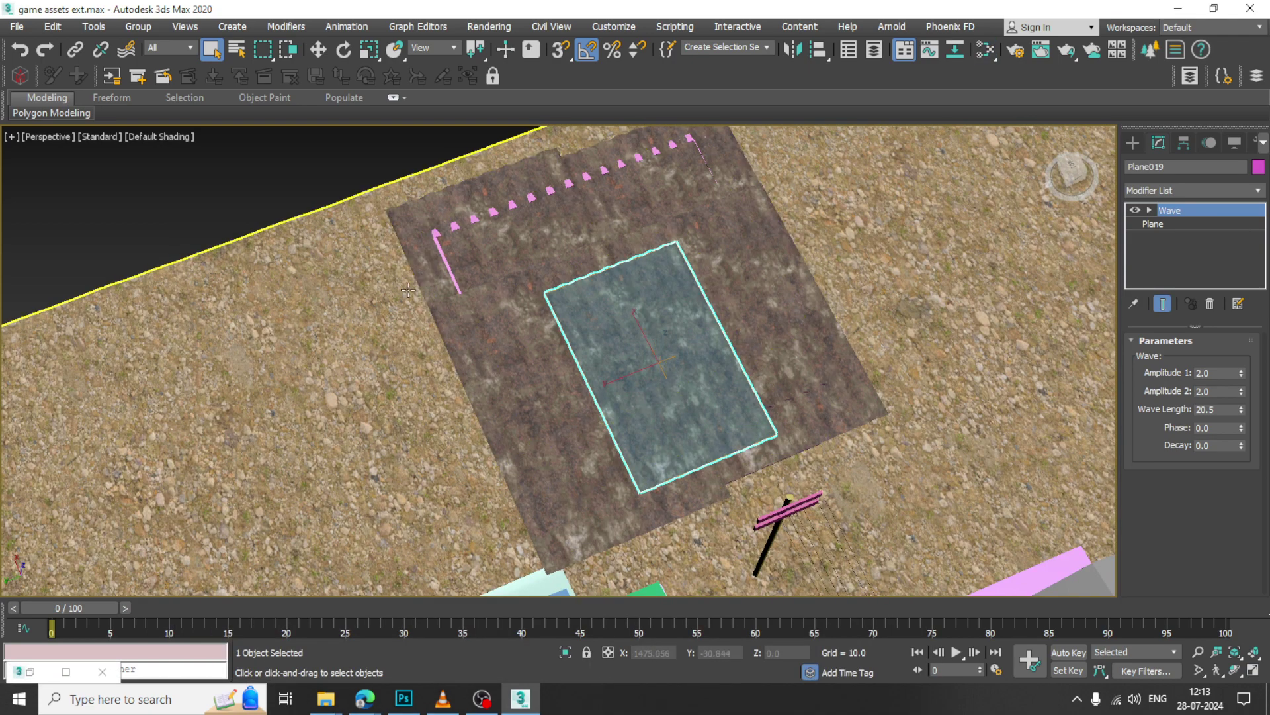
Select the building body Box206 below the corrugated roof and create a new VRayMtl for it.
scroll(404, 289, up, 5)
click(484, 189)
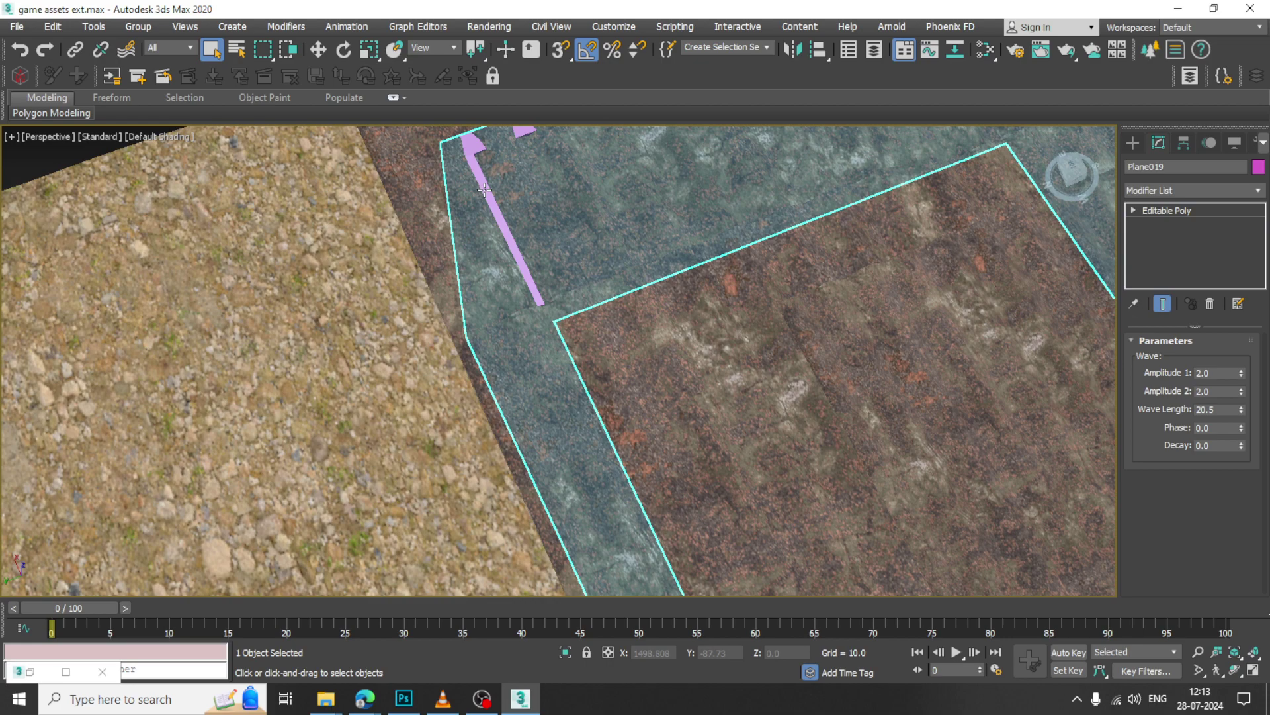
scroll(769, 401, down, 10)
alt+middle_drag(784, 417, 744, 389)
scroll(804, 364, up, 3)
click(780, 400)
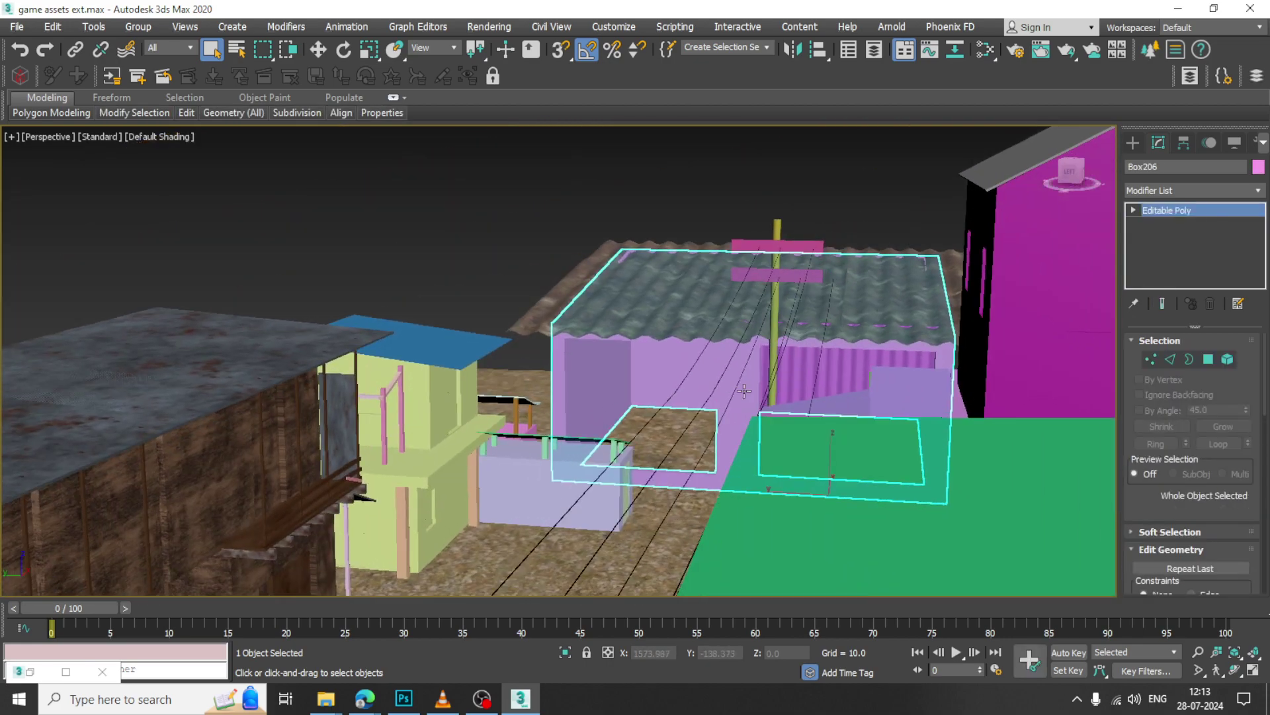
key(m)
middle_drag(481, 582, 503, 473)
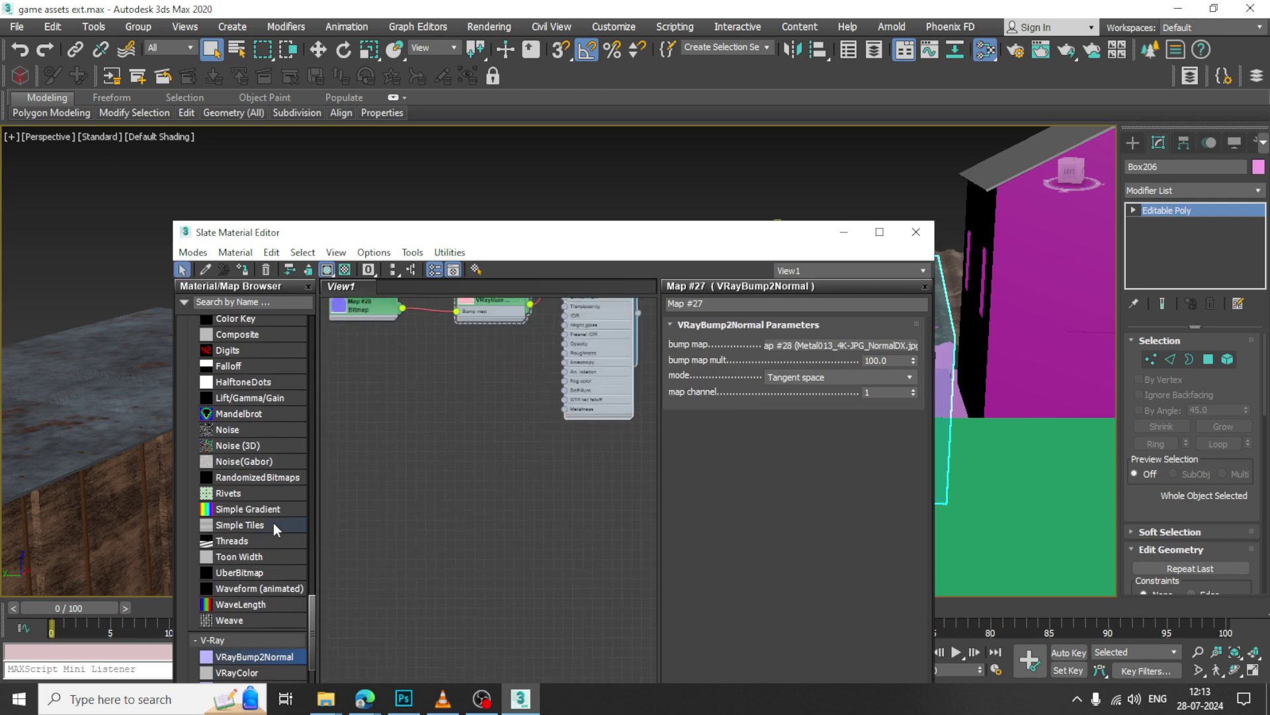
scroll(280, 467, up, 15)
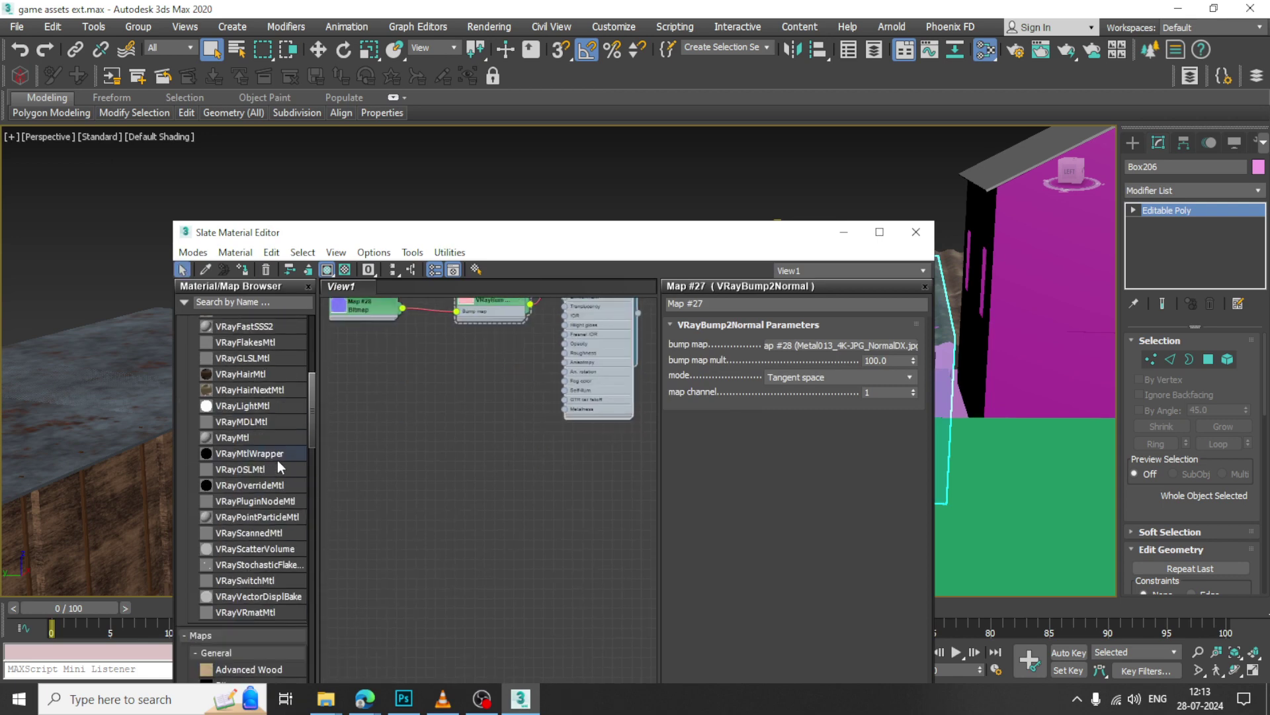
drag(261, 437, 497, 449)
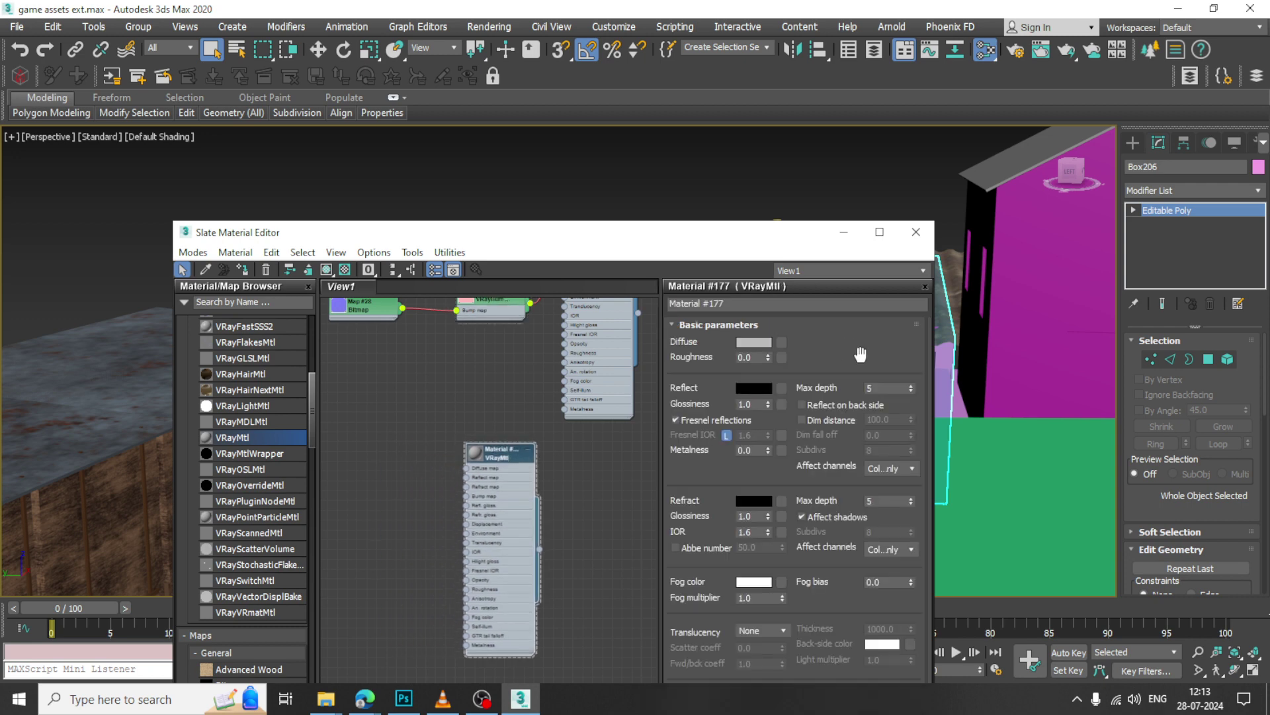
Load the yellowish Concrete038 color texture from New folder (21) as the new material's diffuse bitmap.
click(781, 342)
double_click(155, 260)
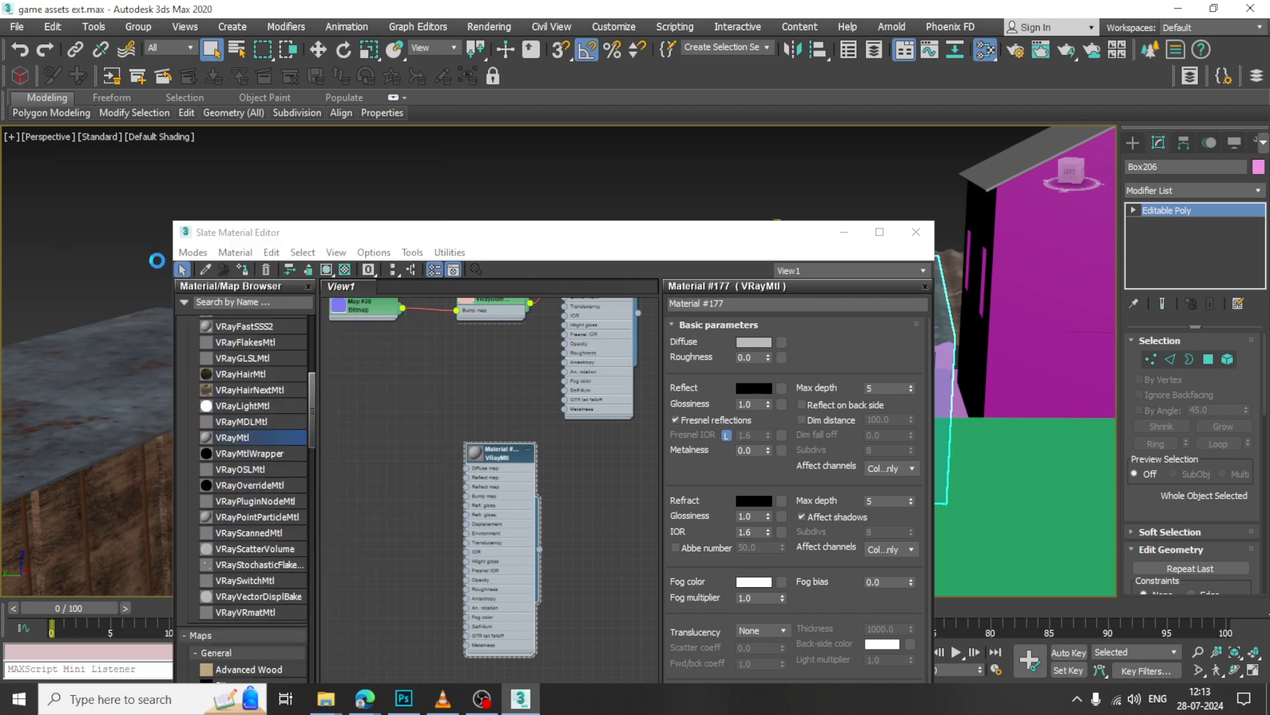
click(337, 64)
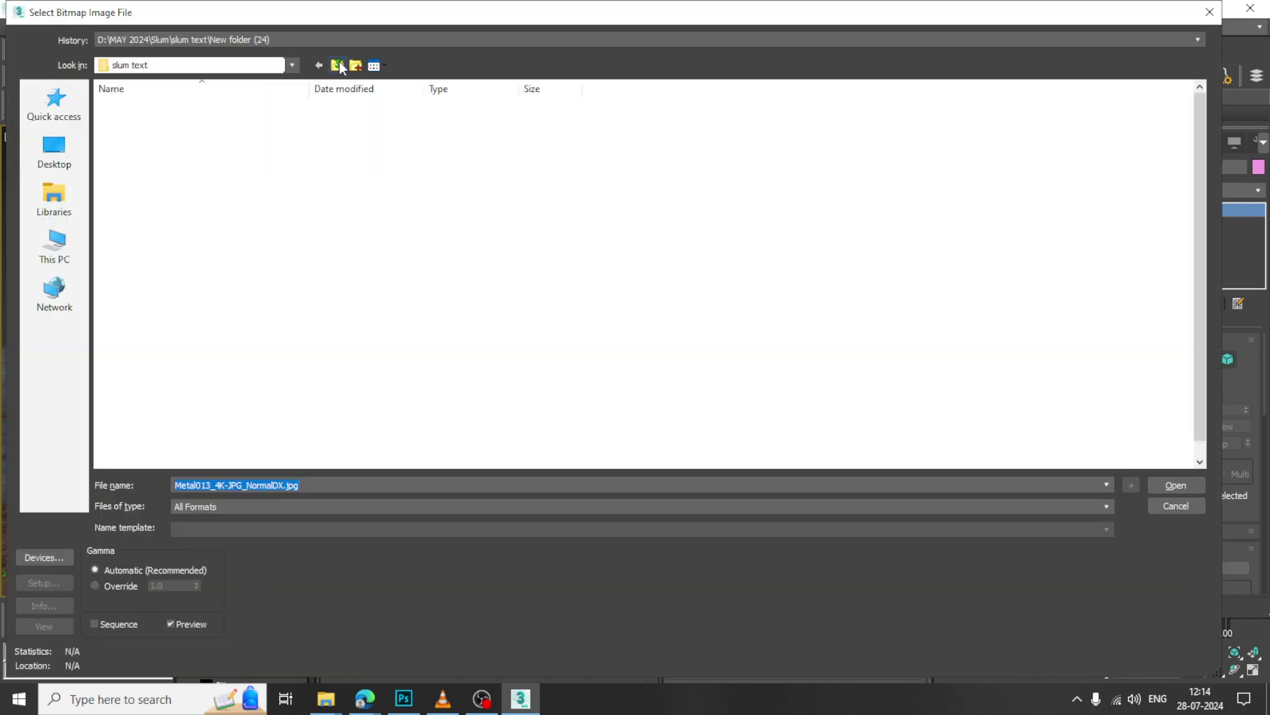
double_click(177, 424)
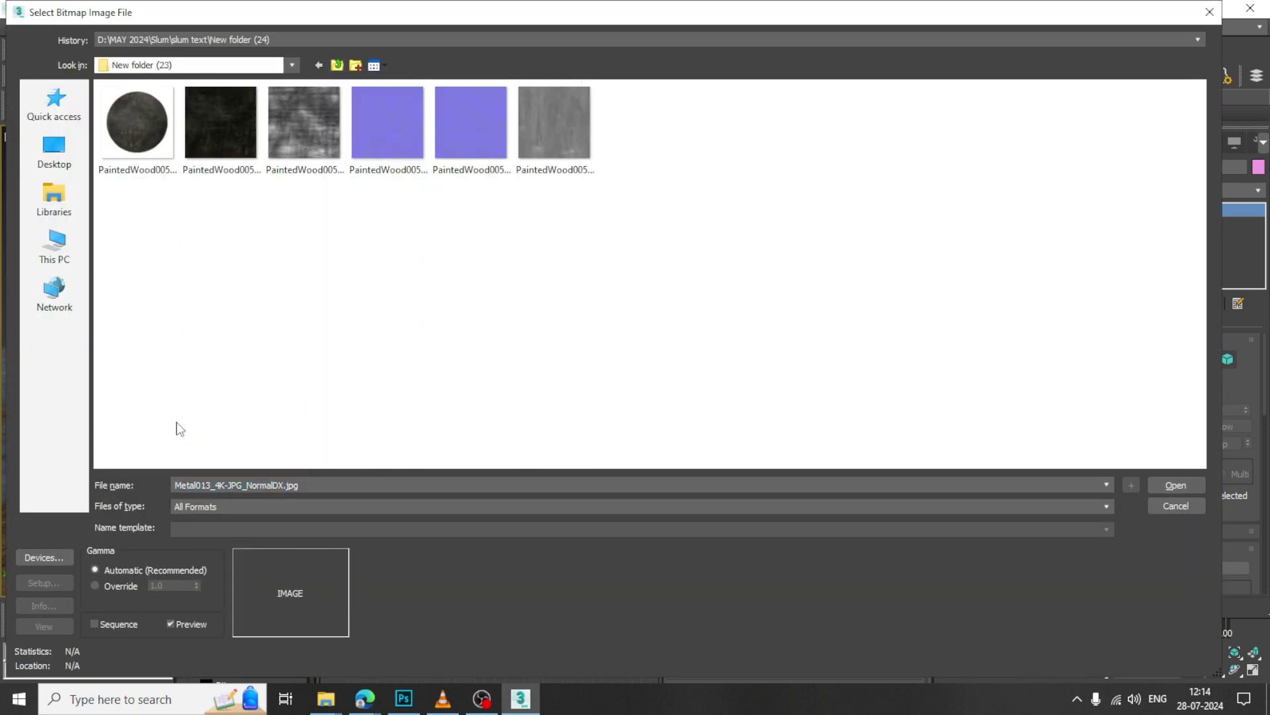
click(337, 64)
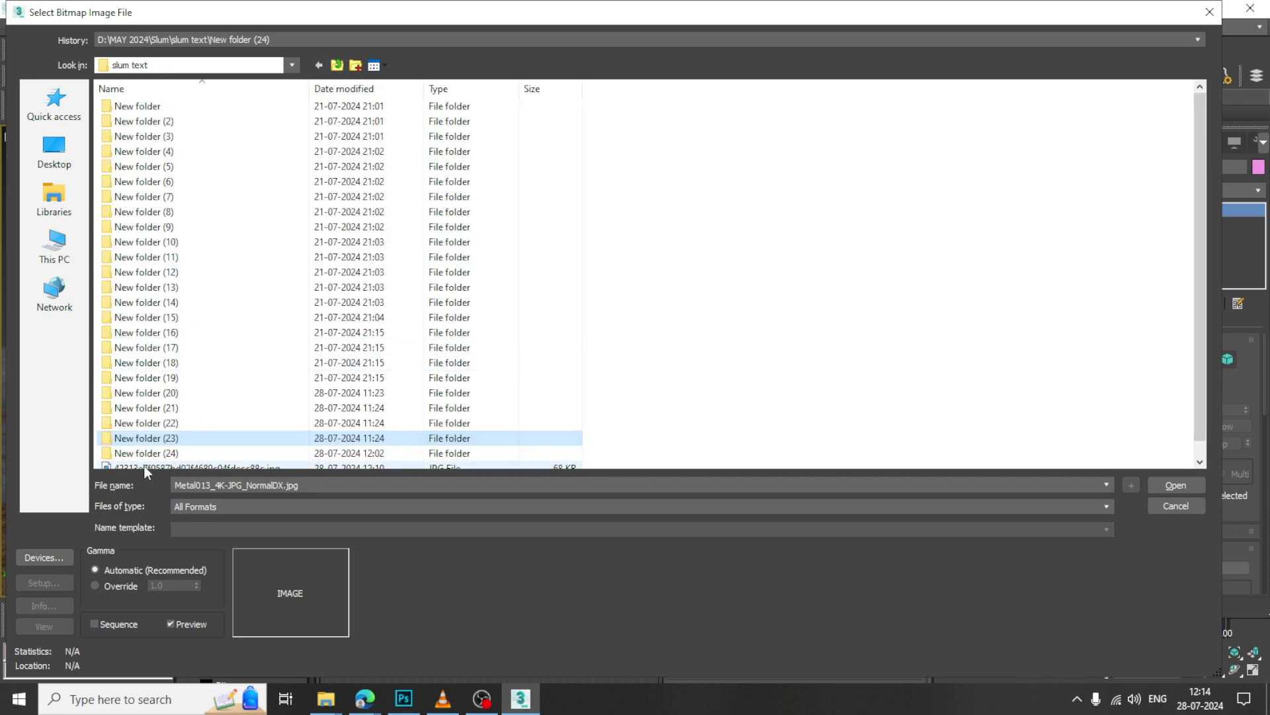
double_click(174, 427)
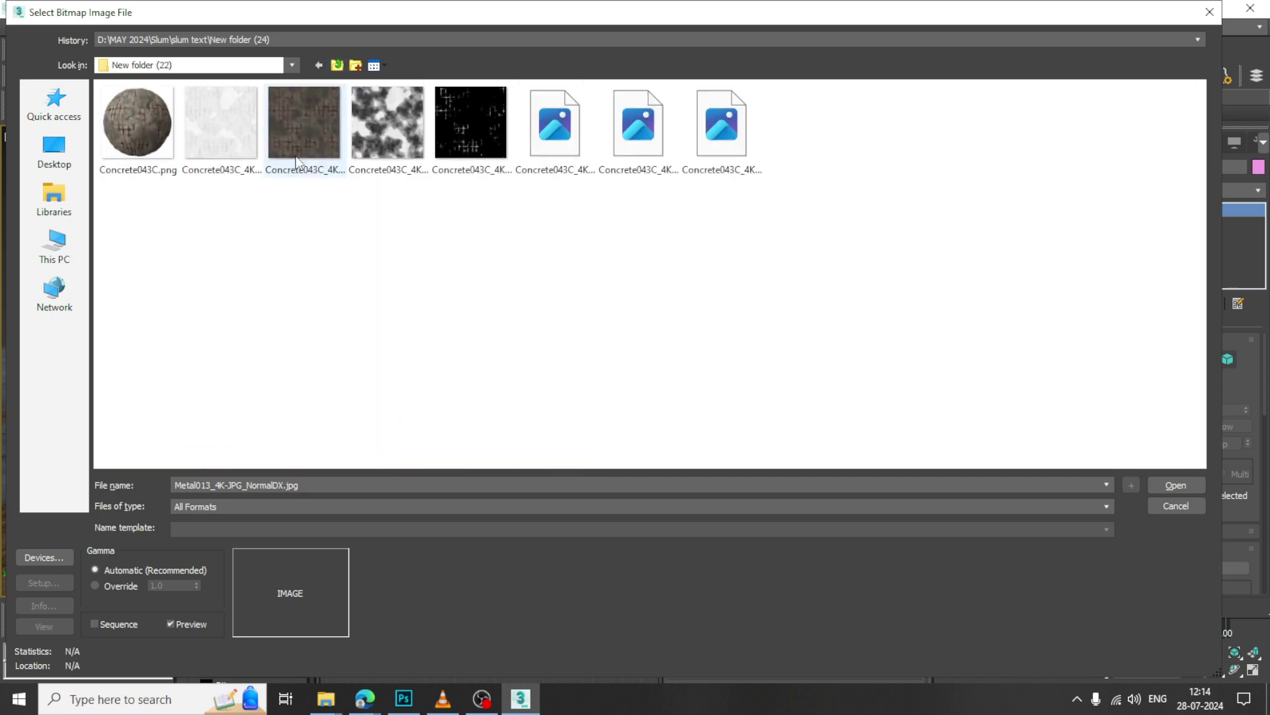
click(337, 65)
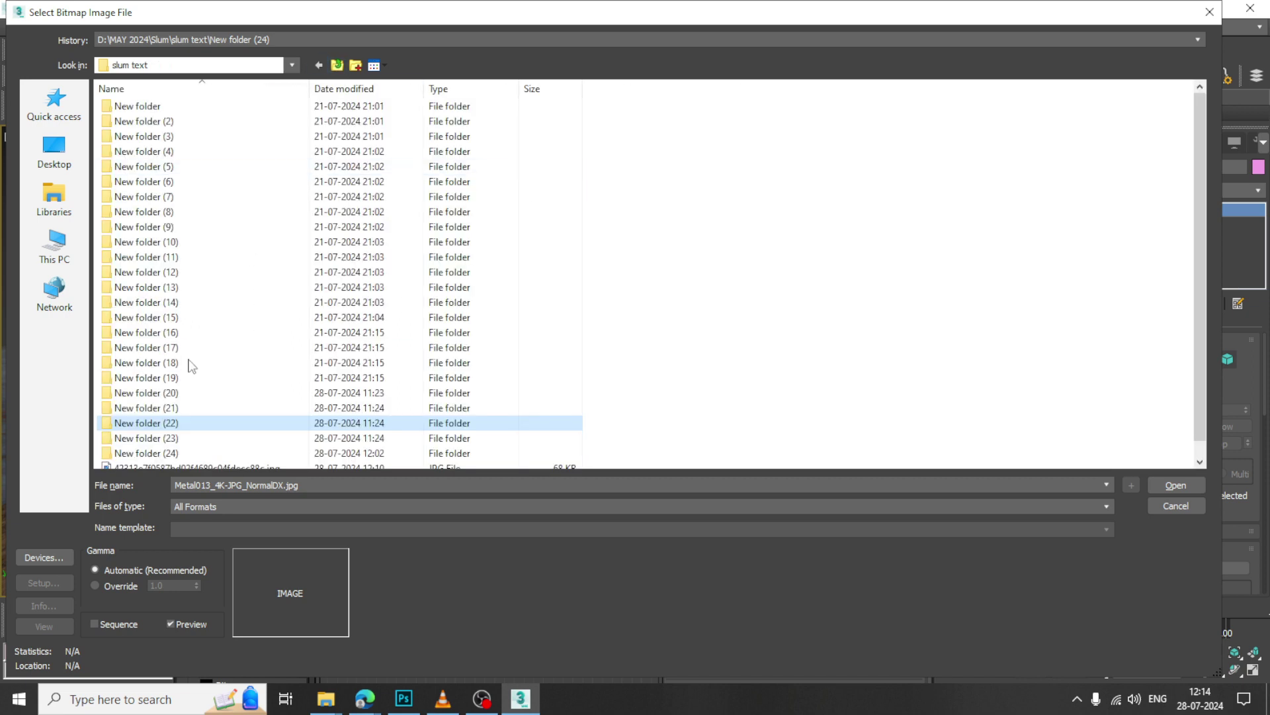
click(170, 411)
double_click(170, 409)
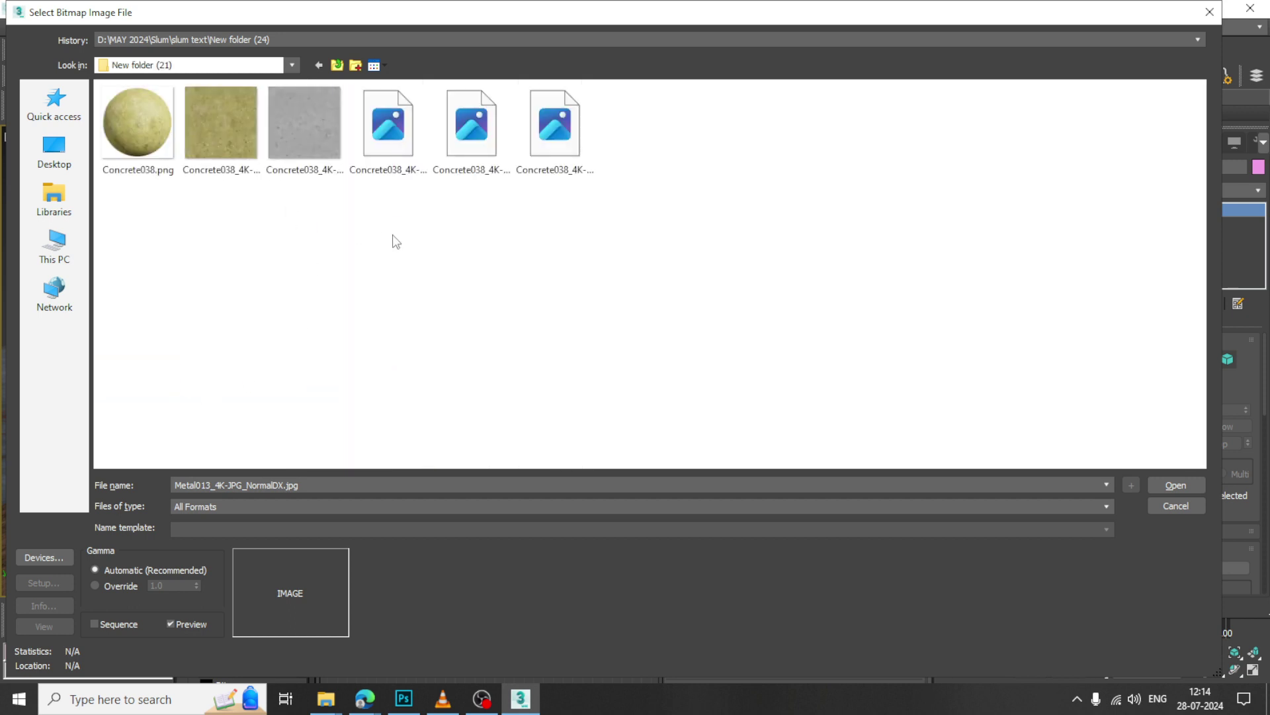
click(243, 125)
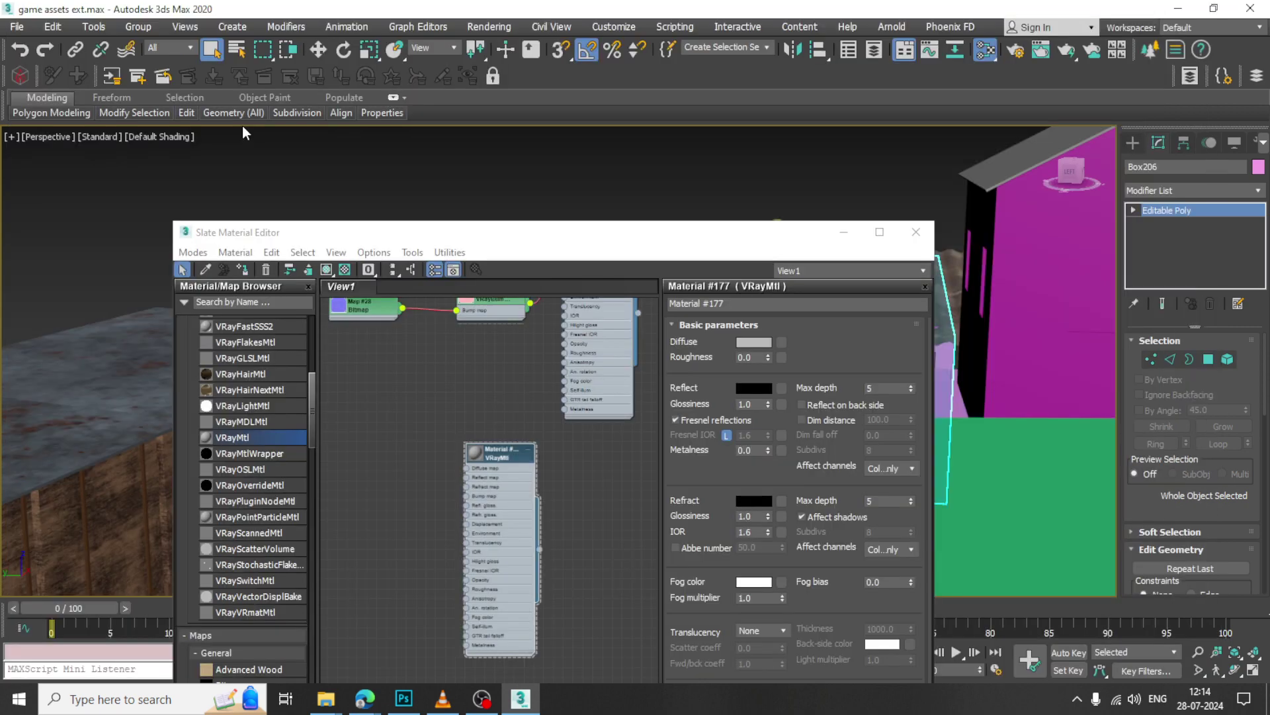
Assign the concrete material to Box206 and add a UVW Map modifier with Box mapping.
click(248, 272)
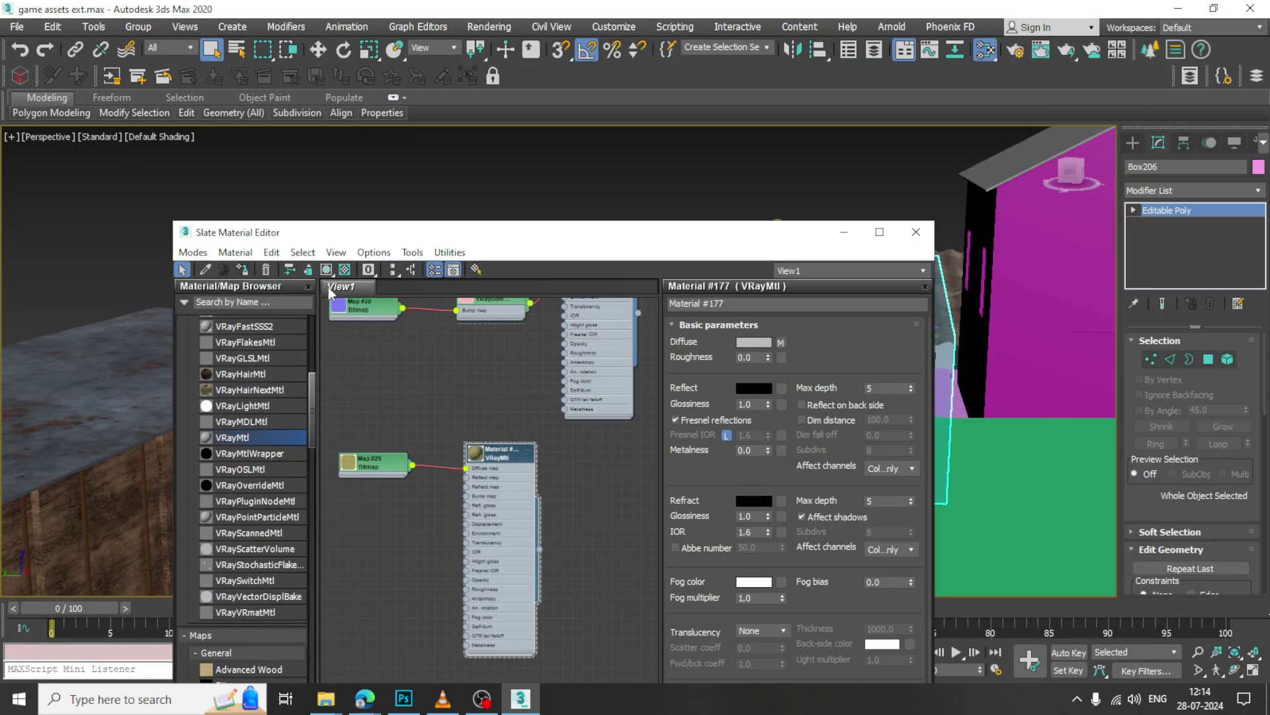
drag(707, 452, 420, 477)
click(1190, 189)
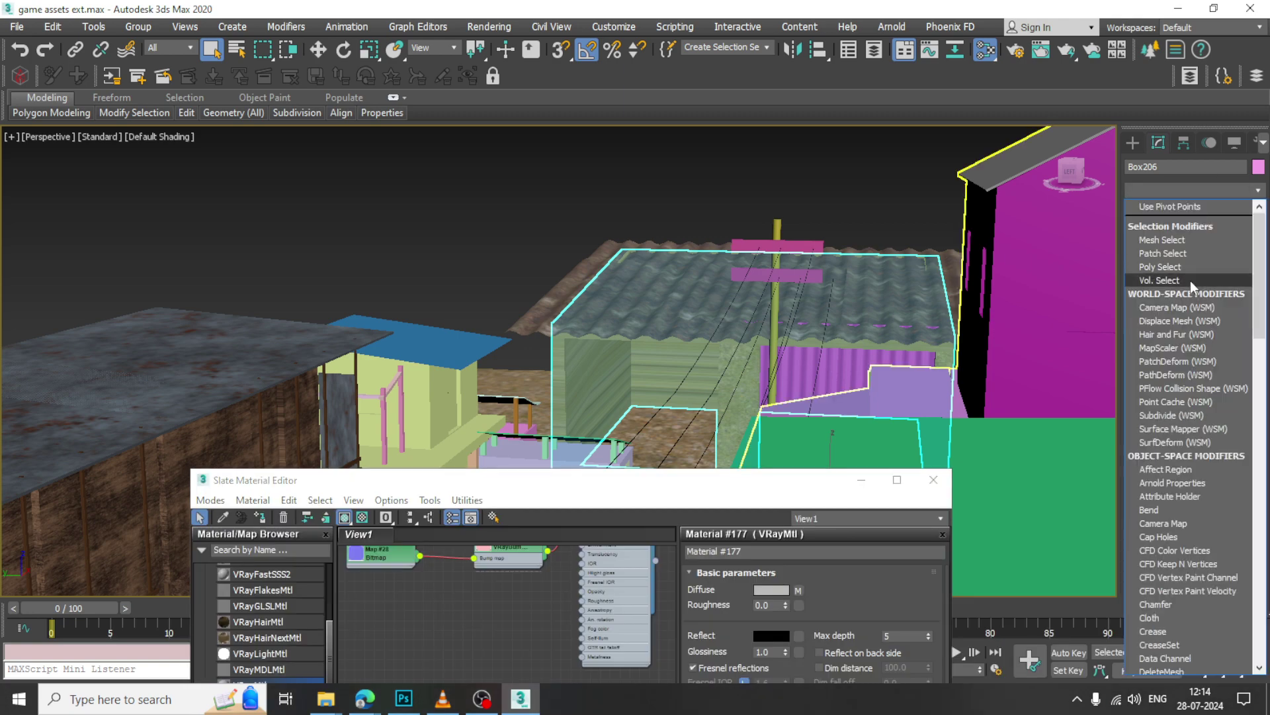
key(u)
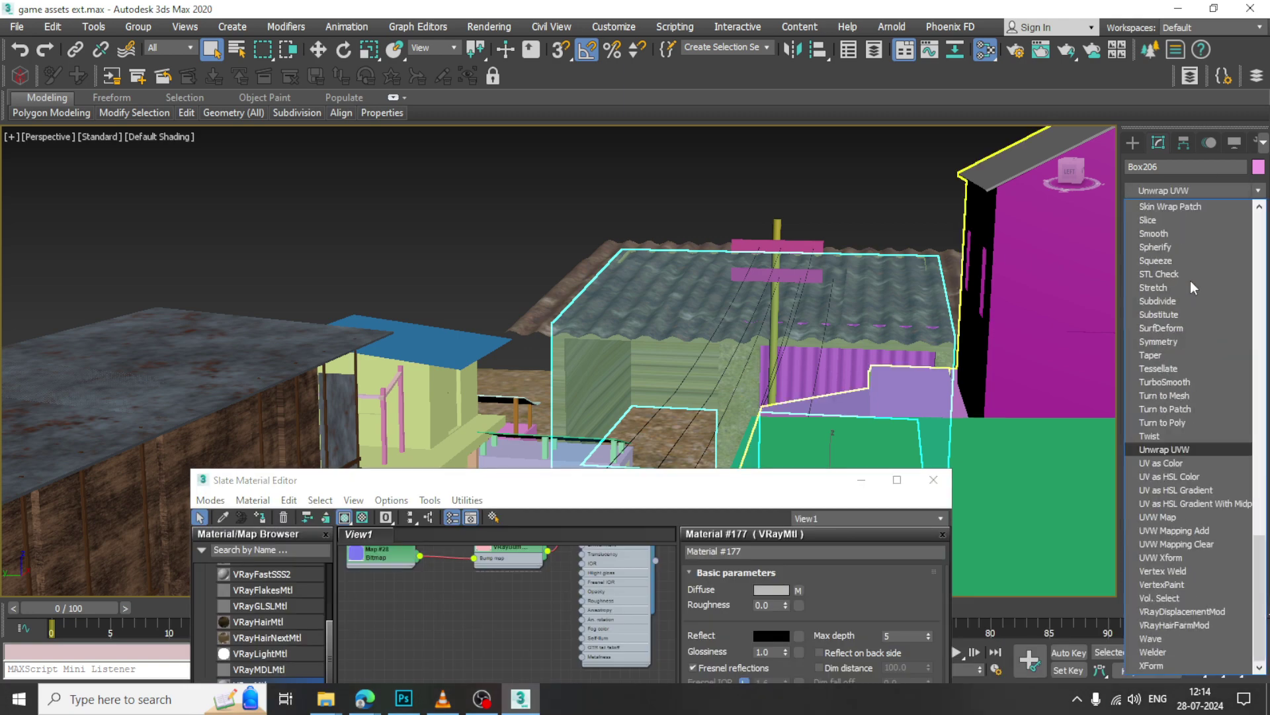
click(1189, 520)
click(1174, 432)
alt+middle_drag(850, 275, 715, 337)
Set the concrete material's roughness to 0.2.
drag(610, 489, 626, 242)
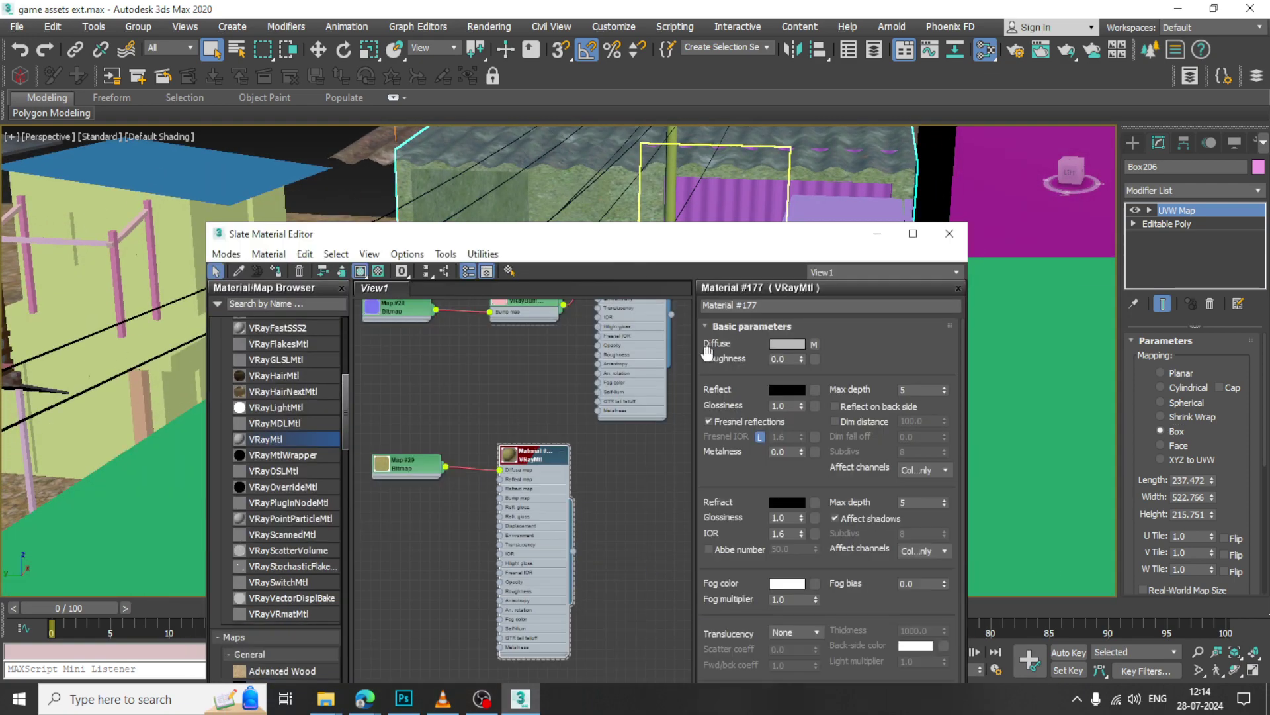
text(0.)
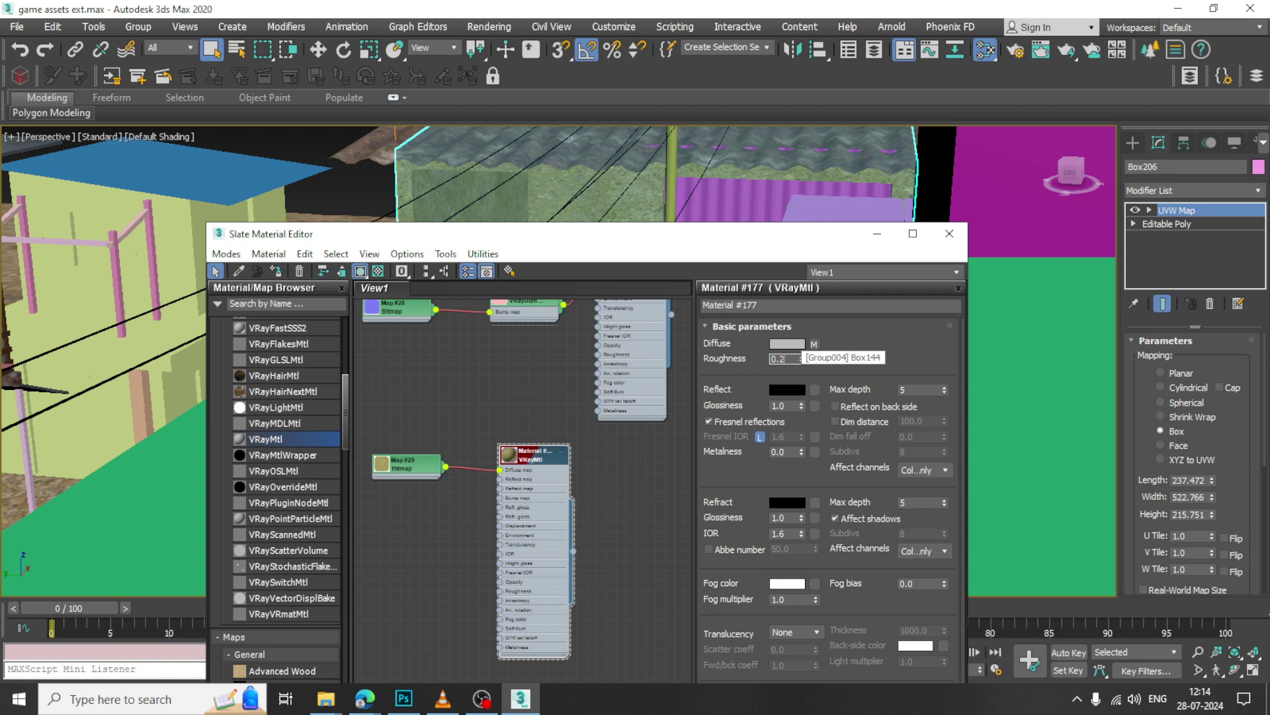
text(2)
Add a VRayBump2Normal map beside the concrete bitmap and wire it into the concrete material's bump input.
drag(511, 503, 578, 531)
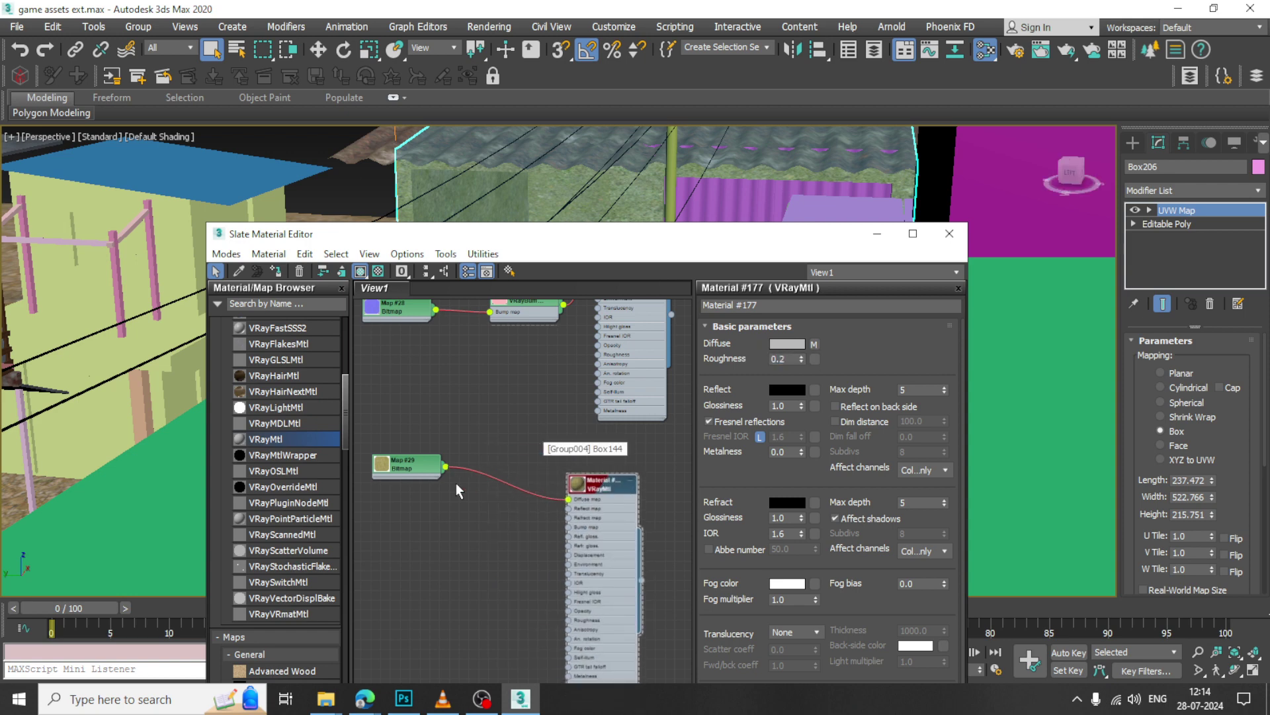
drag(427, 470, 445, 440)
scroll(311, 507, down, 20)
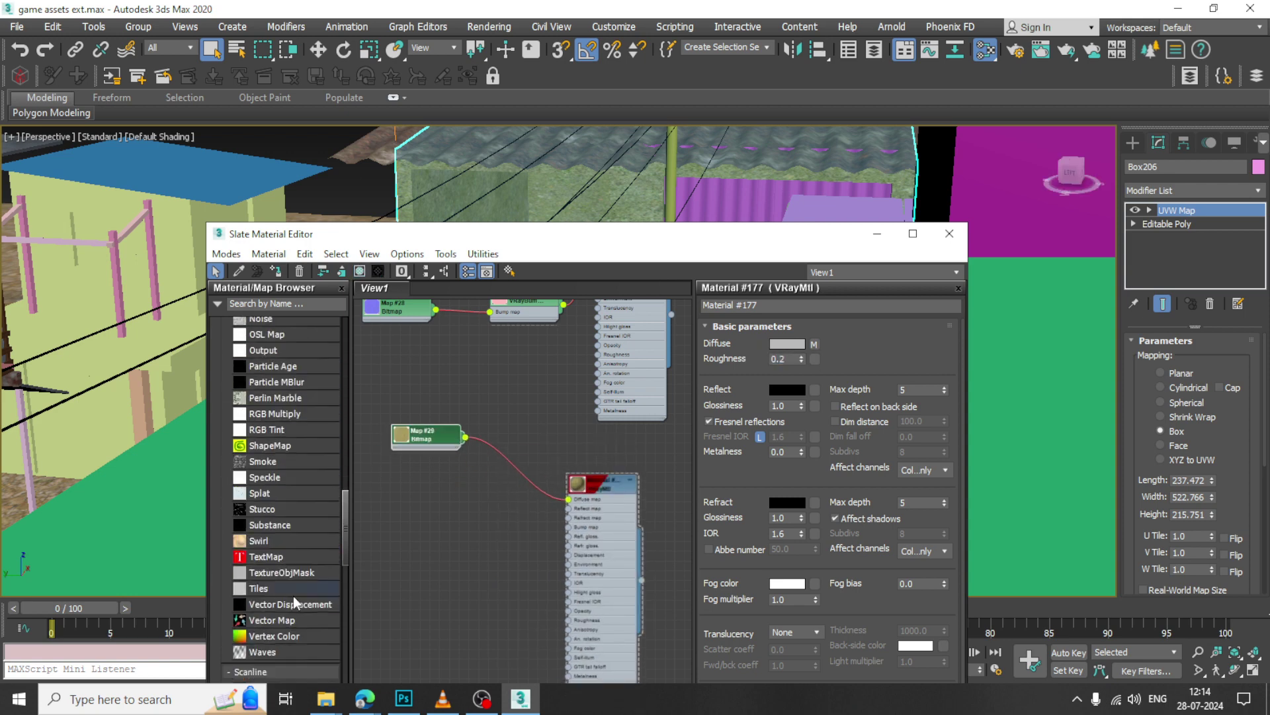
scroll(292, 596, down, 10)
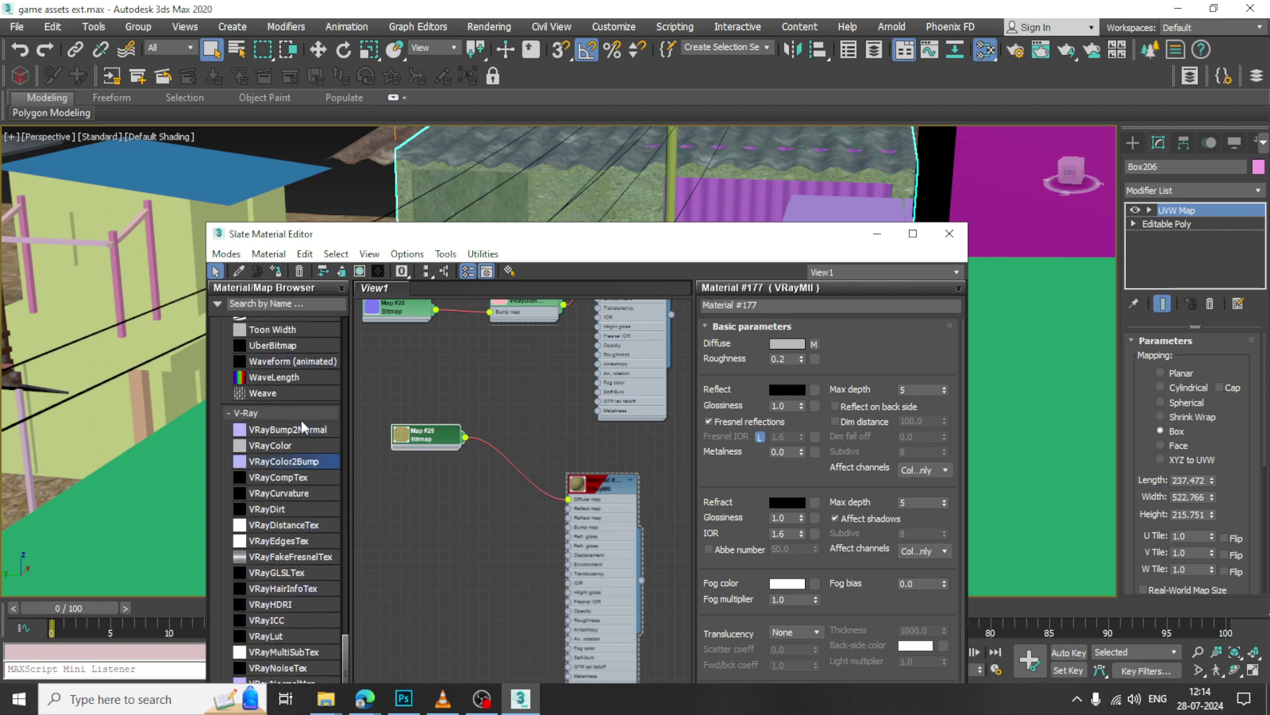
drag(297, 428, 472, 580)
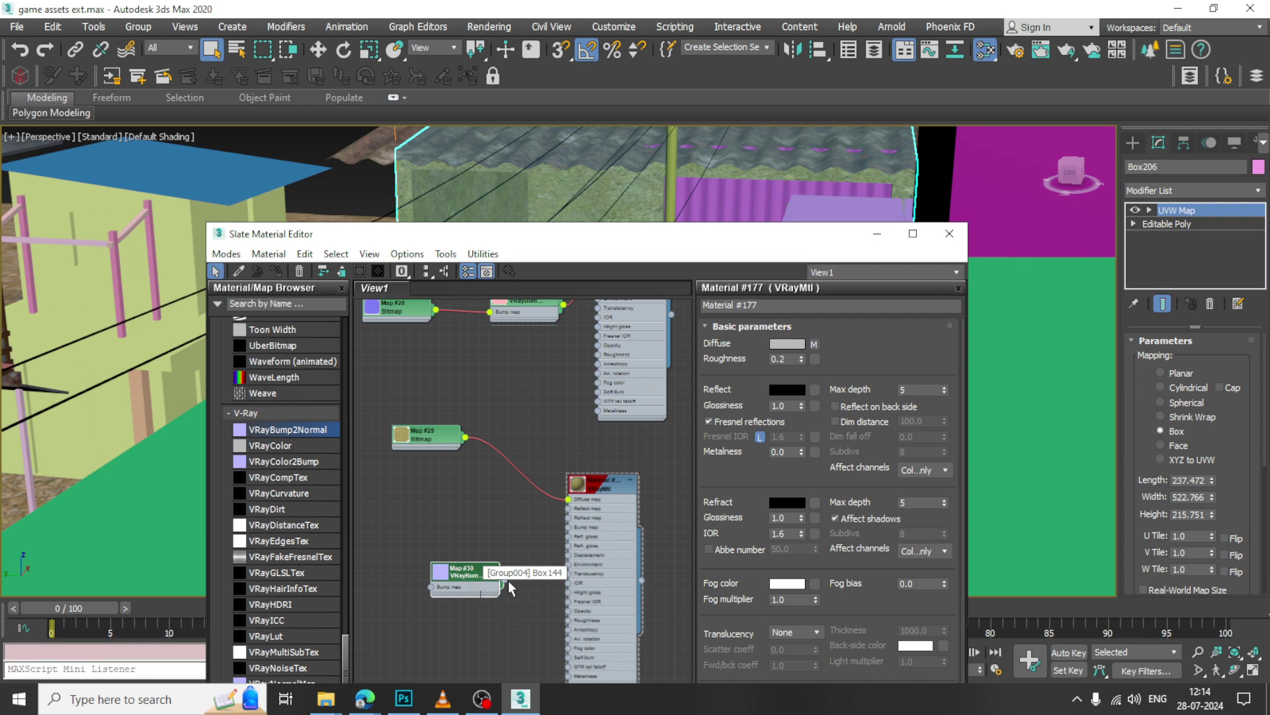
drag(553, 542, 569, 528)
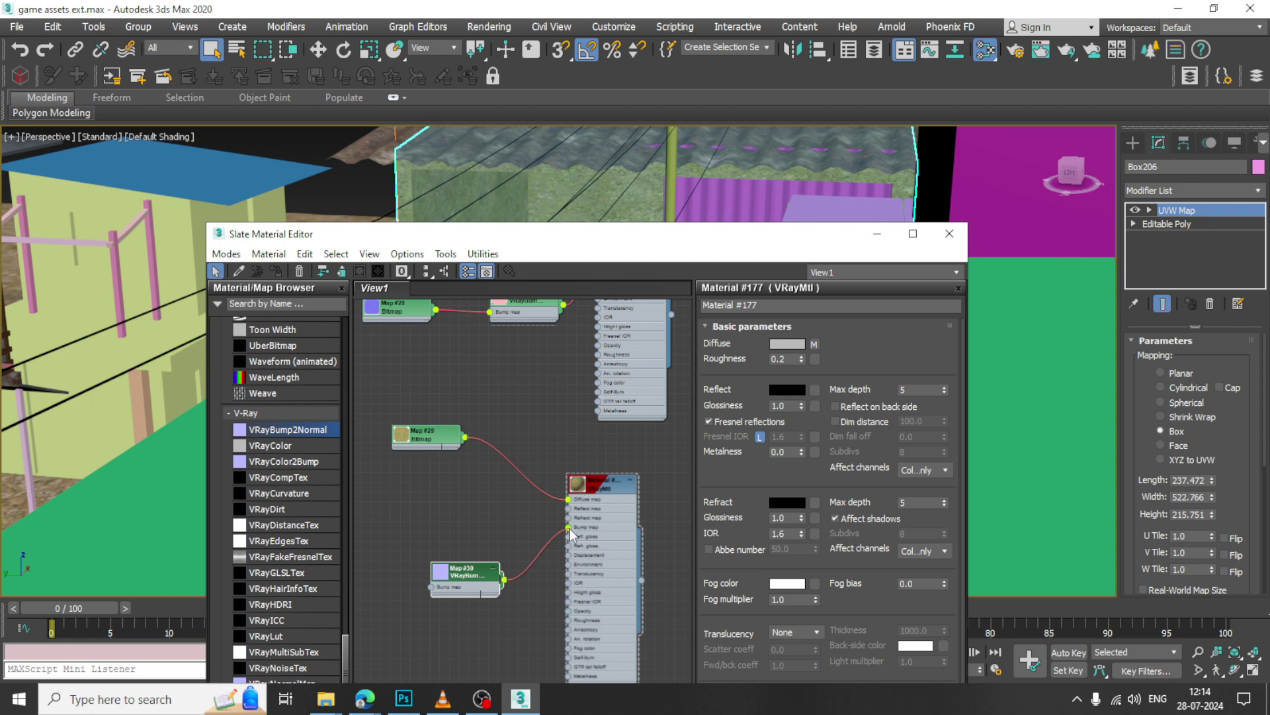
Load the Concrete038_4K-JPG_NormalDX bitmap as the bump map of the VRayBump2Normal node.
drag(474, 578, 463, 568)
double_click(463, 567)
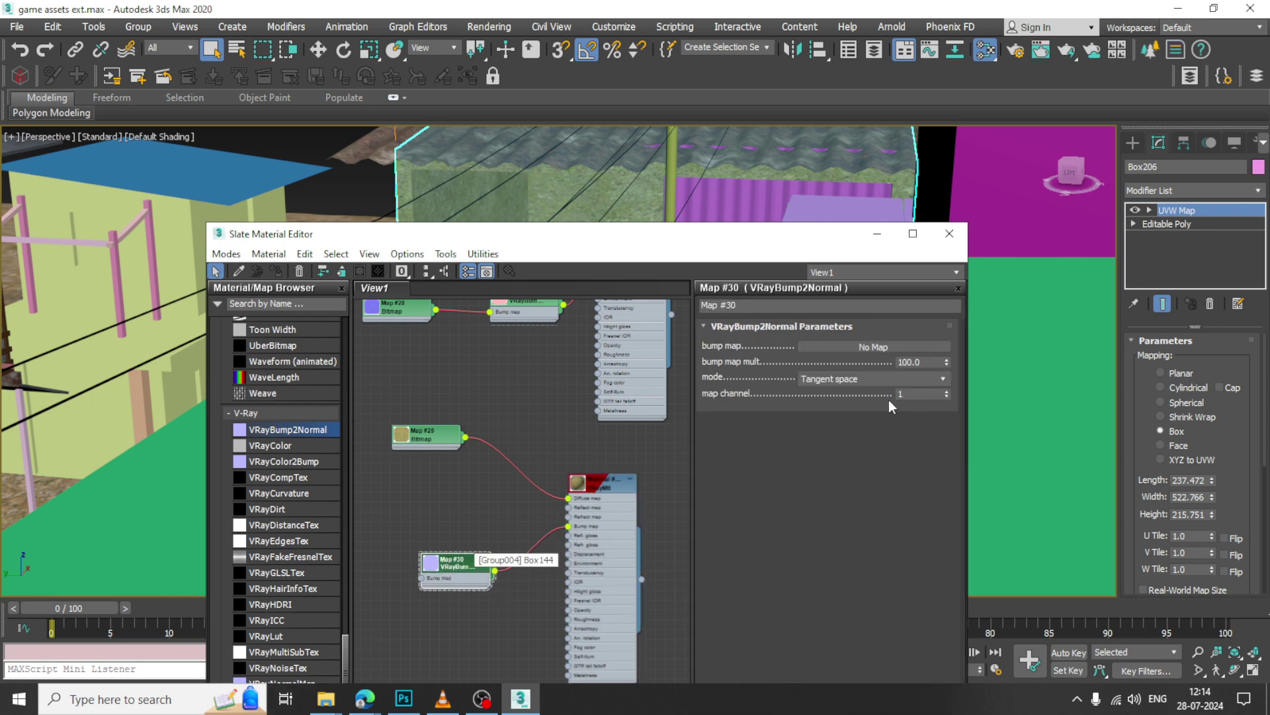
click(902, 346)
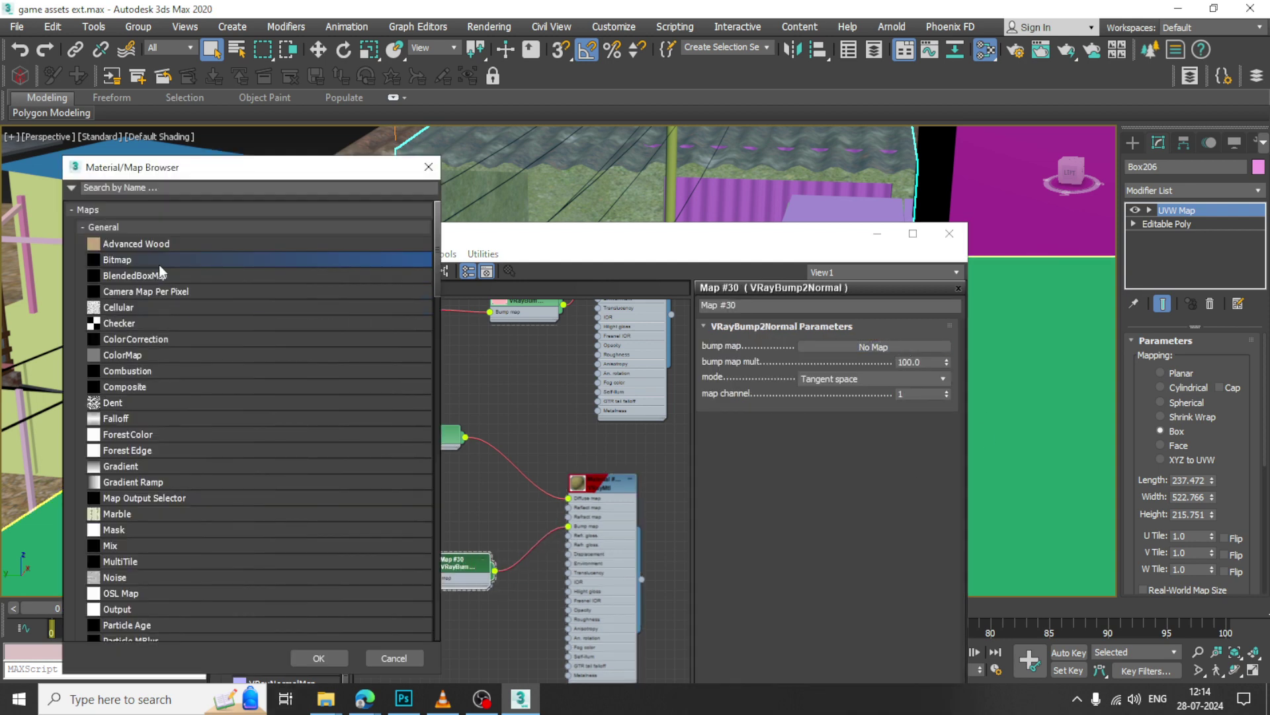
double_click(159, 265)
double_click(387, 121)
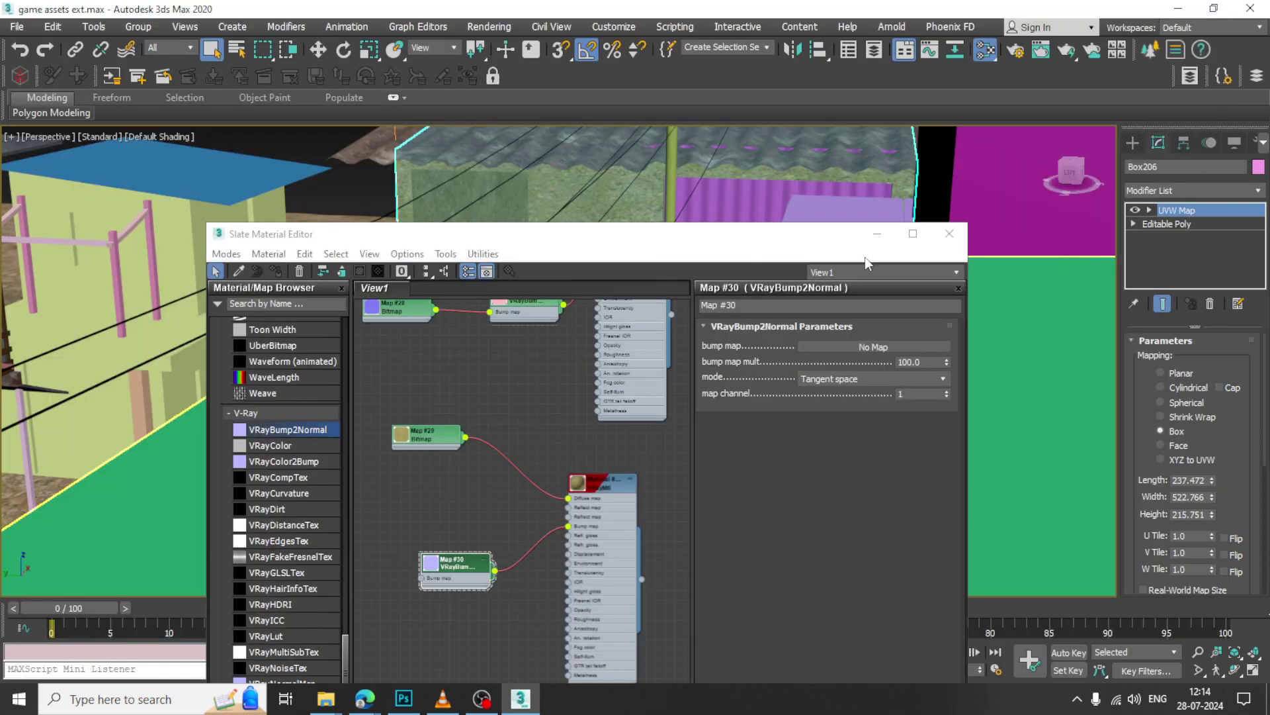
click(875, 236)
Assign the roof's rusty metal material to Plane021, the corrugated magenta panel on the front of the building.
scroll(754, 295, down, 3)
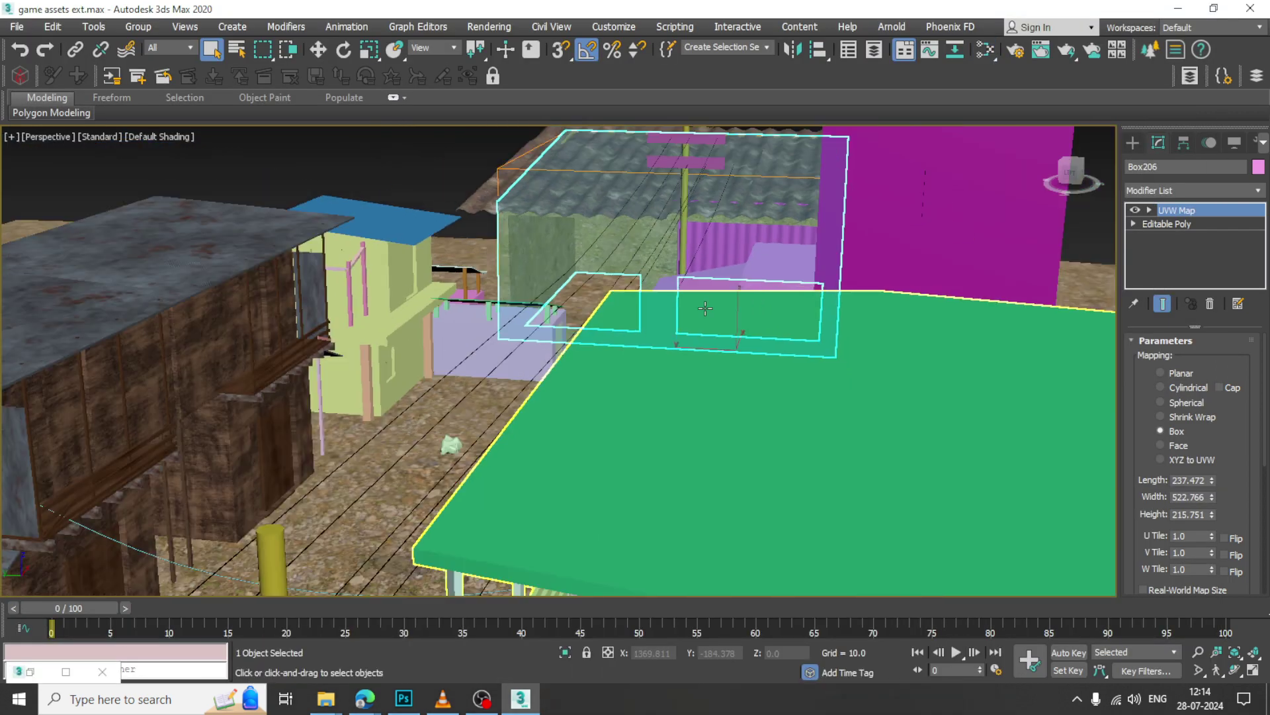
alt+middle_drag(723, 291, 773, 256)
scroll(772, 254, down, 3)
click(724, 351)
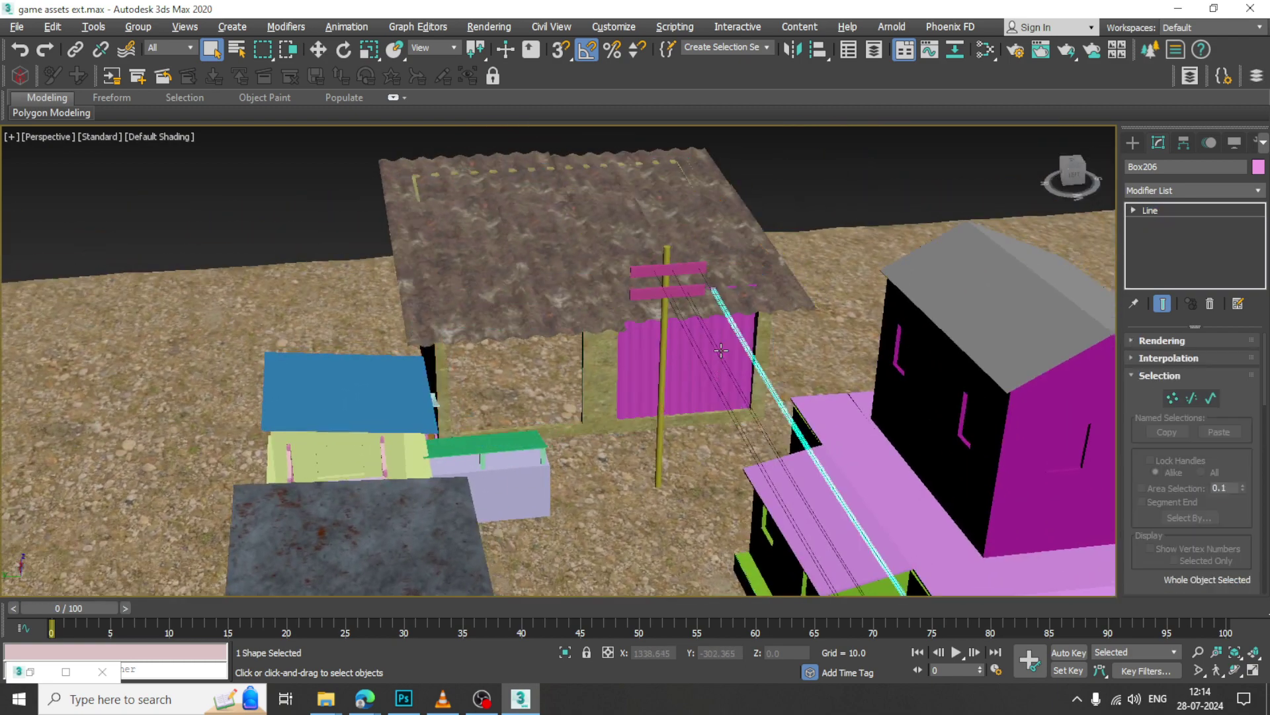
scroll(718, 359, up, 6)
click(718, 359)
key(m)
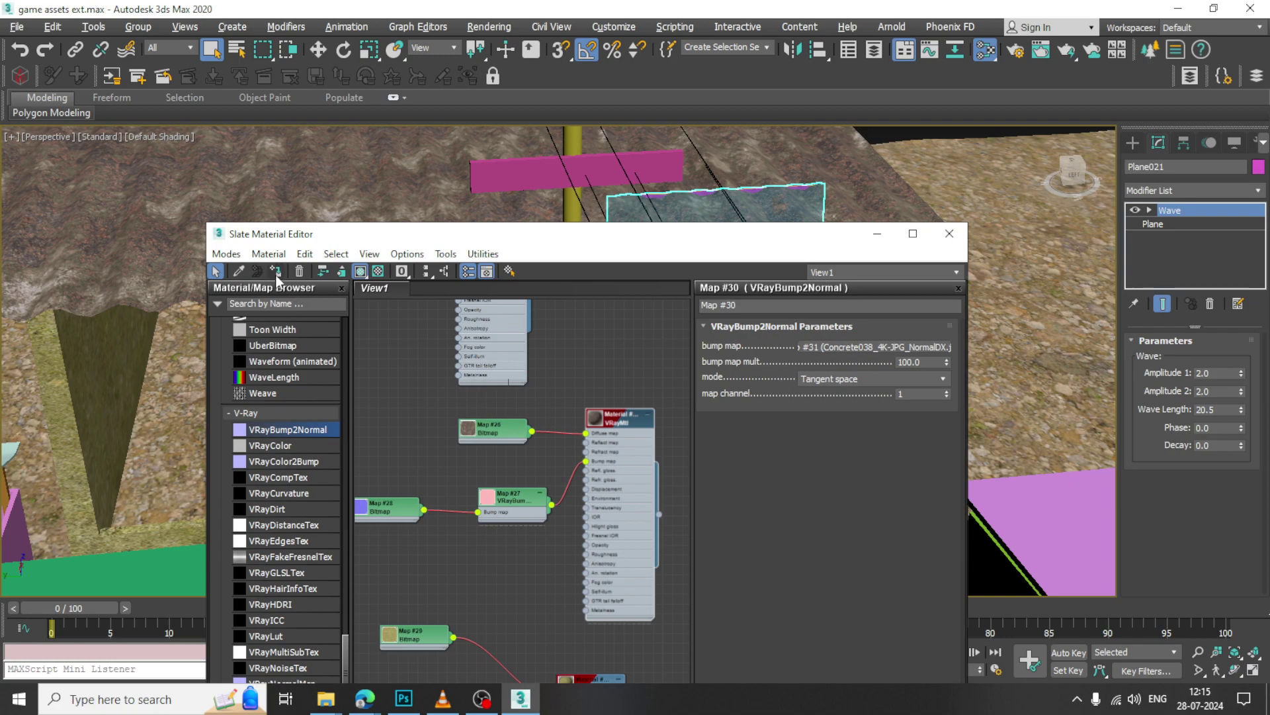
click(877, 233)
scroll(696, 327, up, 2)
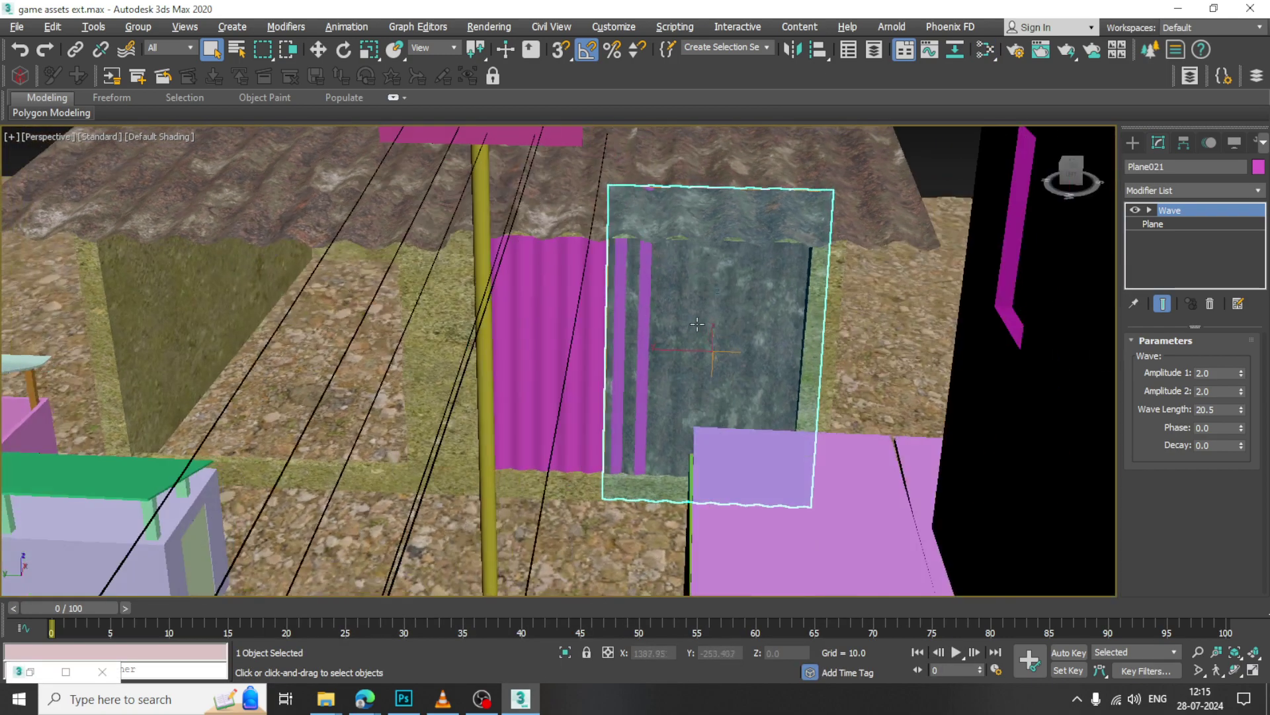
Delete Box049, the small lavender hut standing between the light green building and the concrete-walled building.
scroll(712, 330, down, 8)
middle_drag(694, 332, 774, 242)
alt+middle_drag(718, 357, 703, 299)
alt+middle_drag(680, 246, 641, 326)
click(685, 304)
key(z)
scroll(642, 326, down, 5)
alt+middle_drag(702, 357, 717, 332)
scroll(717, 331, up, 2)
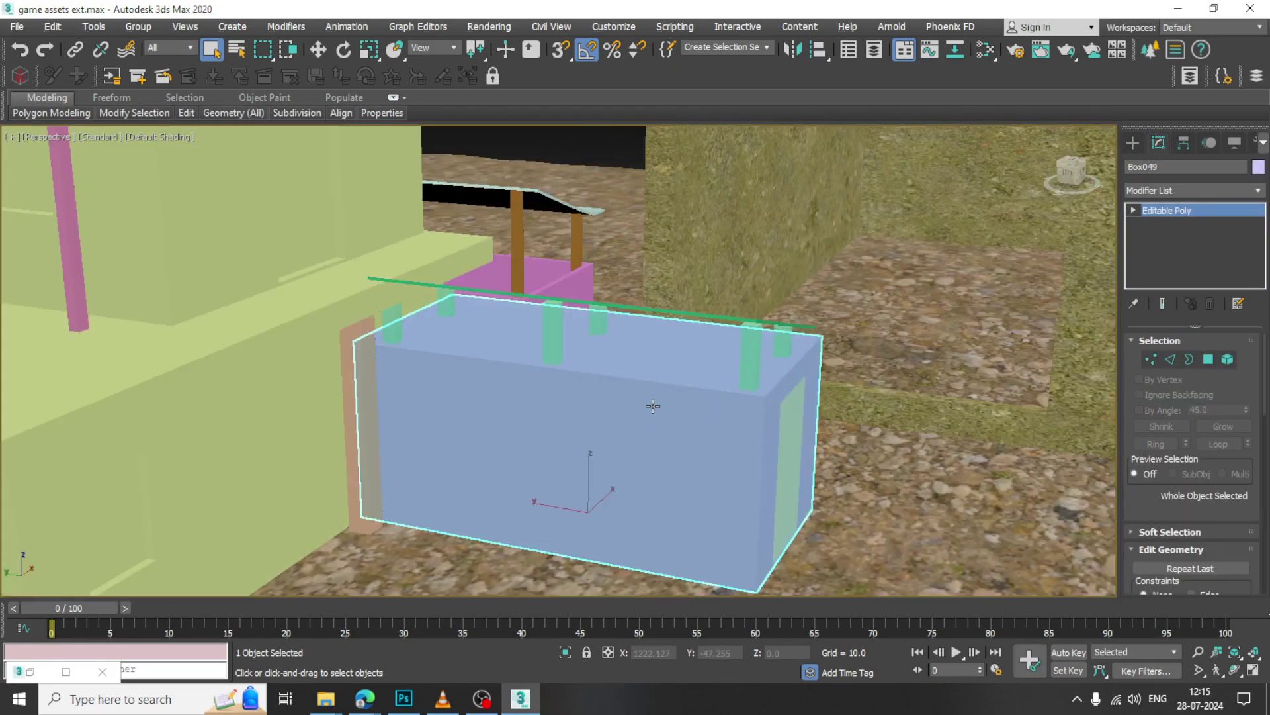
scroll(538, 376, down, 2)
key(Delete)
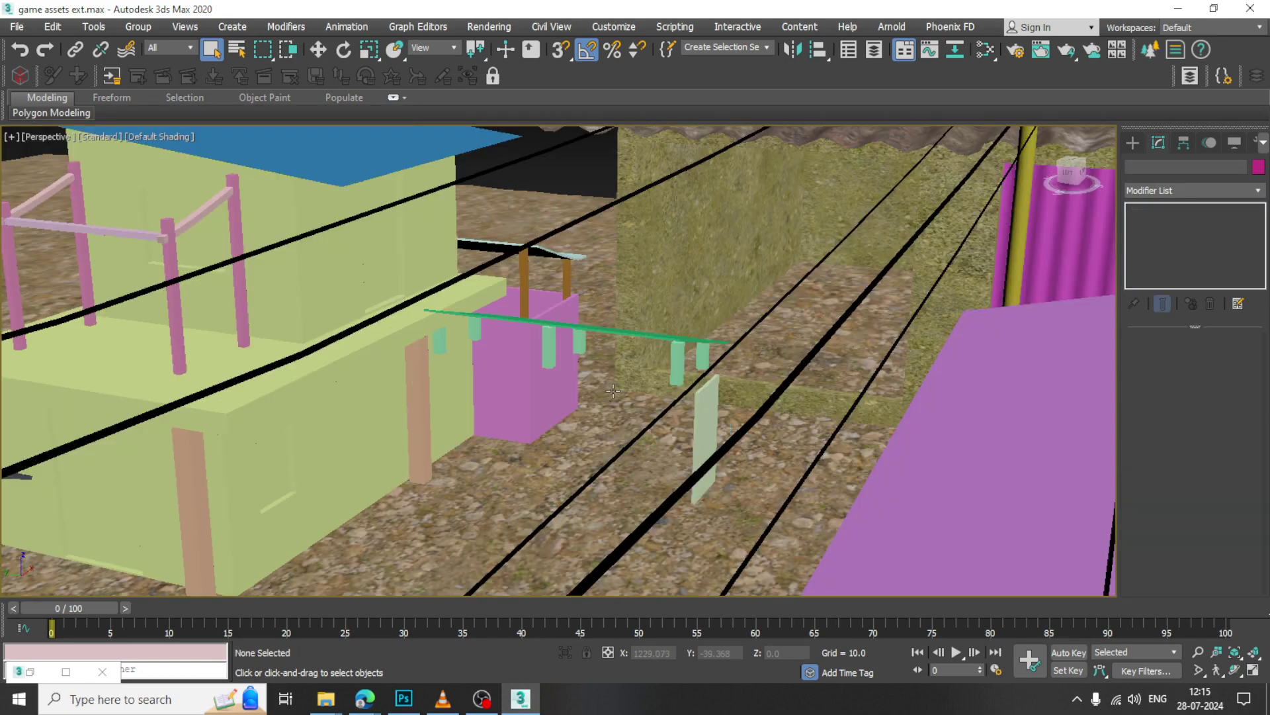
Delete the removed hut's leftover green roof slab, its door panel and the short green roof supports.
click(630, 331)
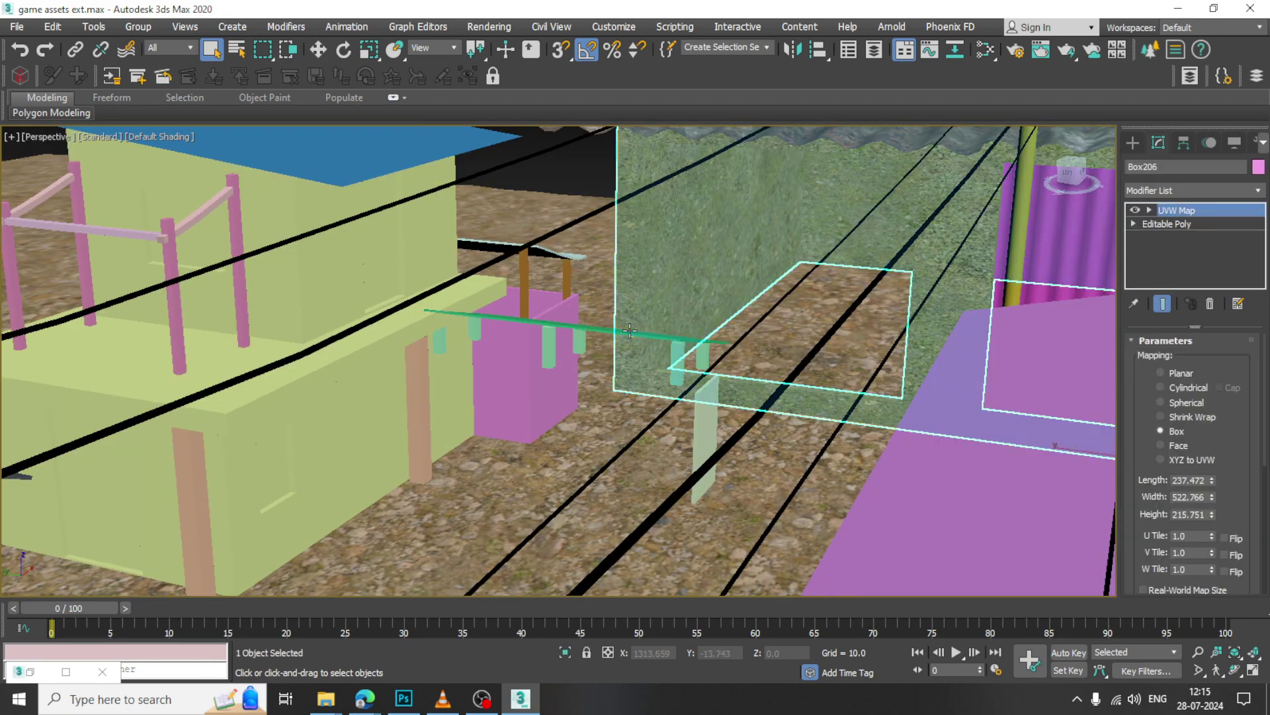
click(606, 332)
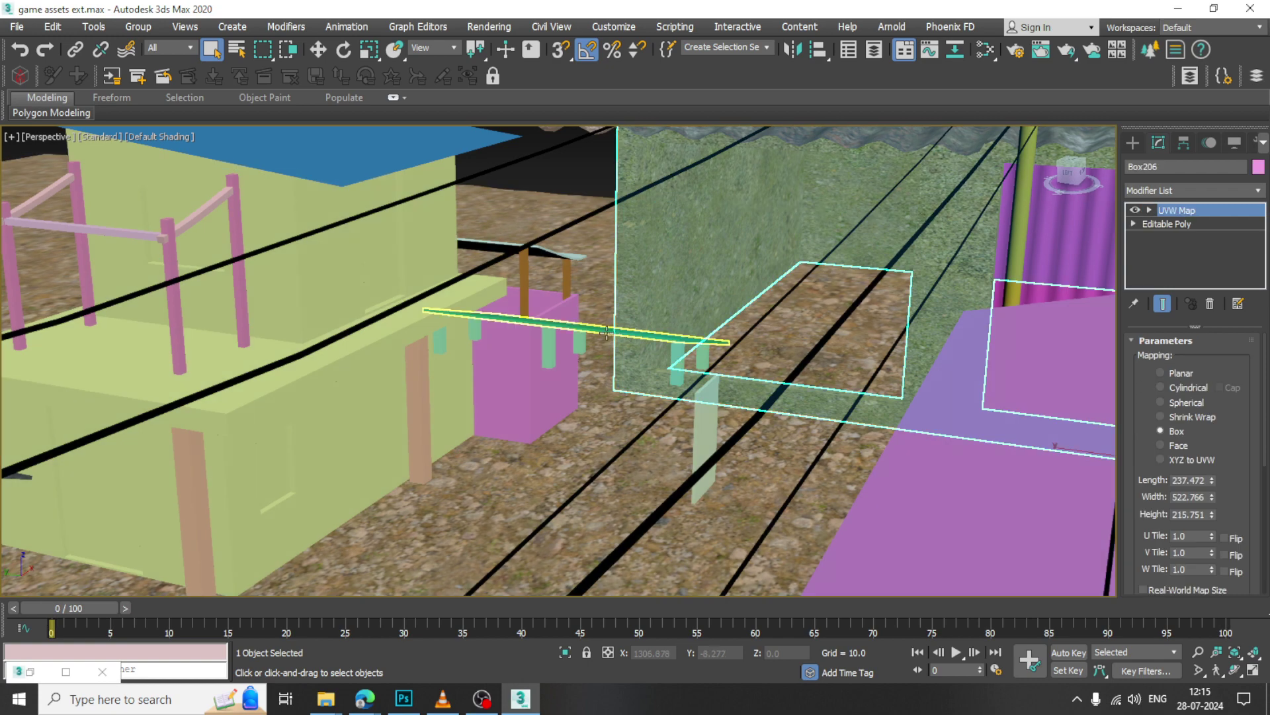
key(Delete)
click(704, 411)
key(Delete)
click(679, 363)
key(Delete)
click(703, 359)
key(Delete)
click(580, 342)
key(Delete)
click(544, 347)
key(Delete)
Look along the street and examine the untextured yellow drums beside the brick-walled hut.
scroll(600, 362, down, 6)
alt+middle_drag(600, 362, 722, 291)
scroll(639, 348, down, 5)
scroll(711, 291, down, 5)
middle_drag(723, 291, 729, 317)
scroll(454, 403, up, 6)
middle_drag(371, 387, 420, 363)
scroll(569, 450, up, 4)
middle_drag(577, 457, 569, 395)
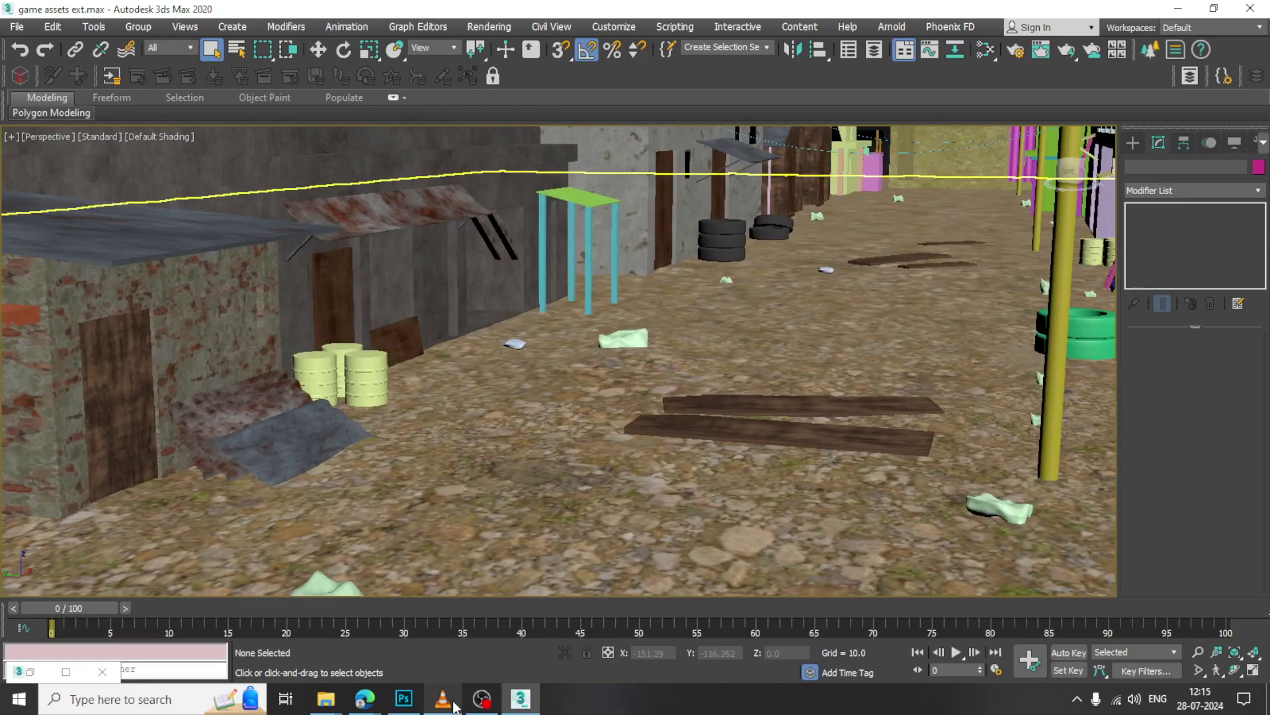
Switch to Photoshop and open the barrel texture 42313e7f0587bd02f4689c04fdecc88c.jpg from the slum text folder.
click(403, 700)
click(44, 11)
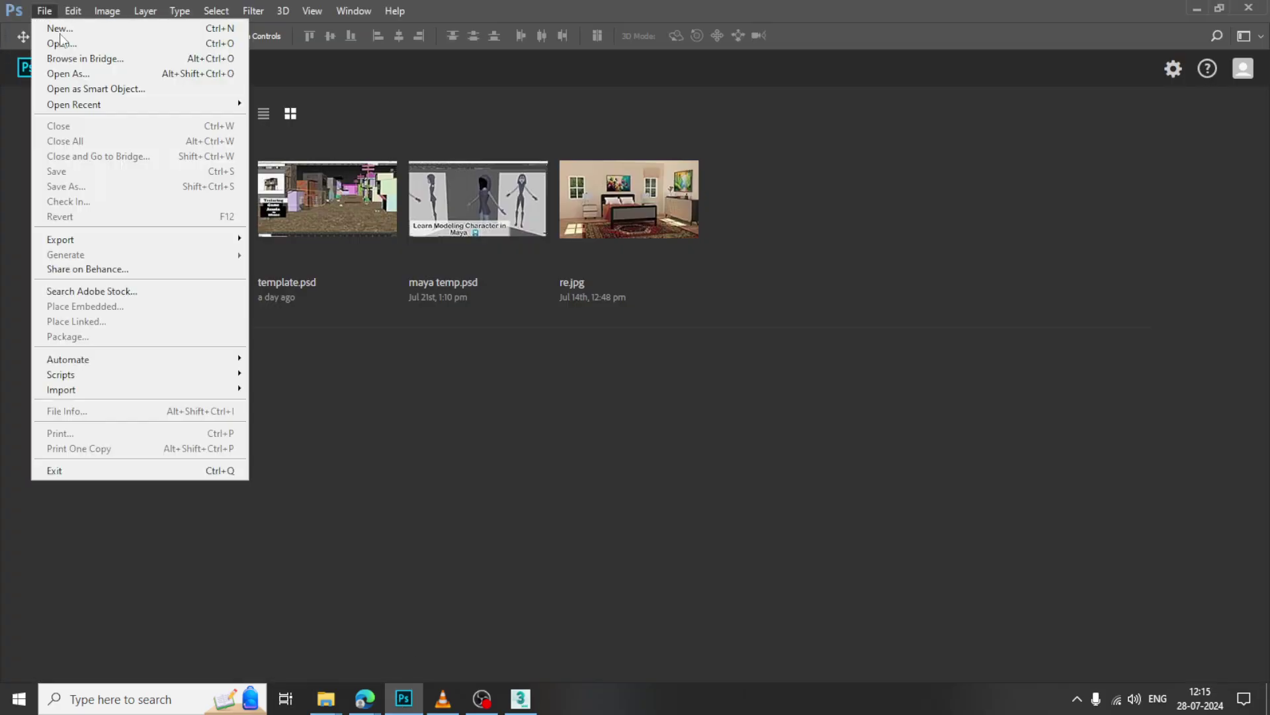
click(63, 44)
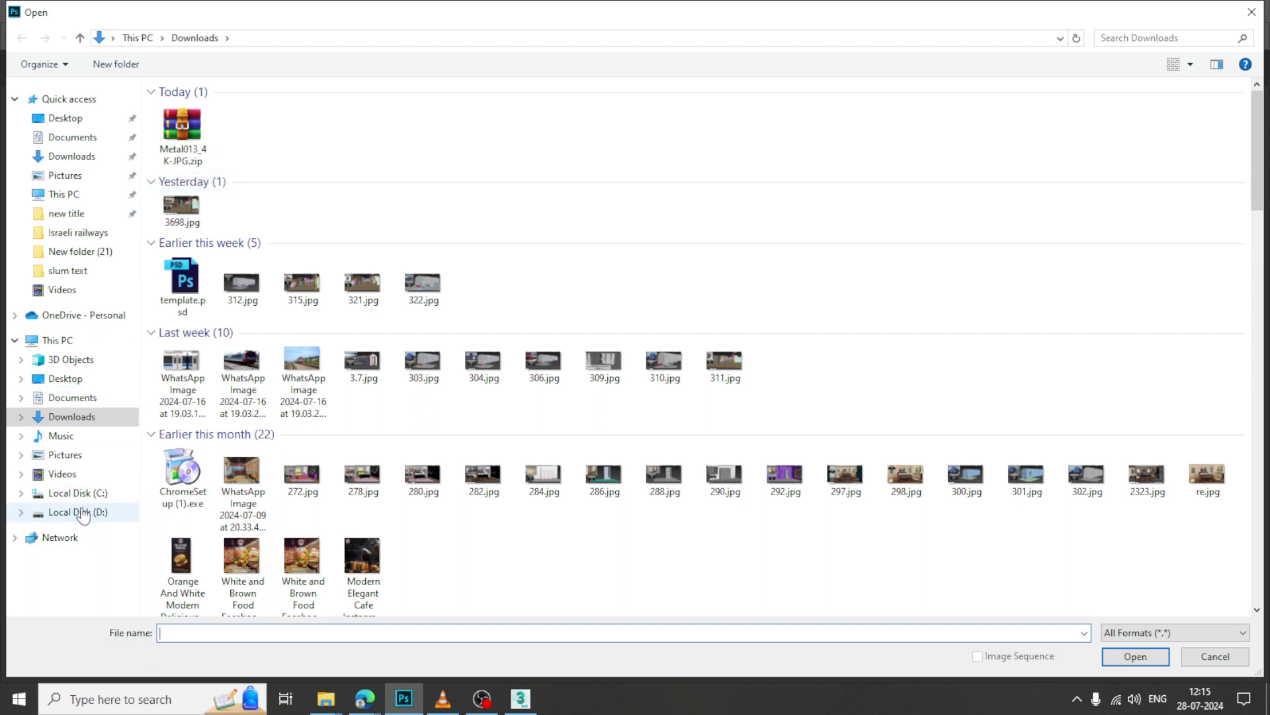
click(73, 271)
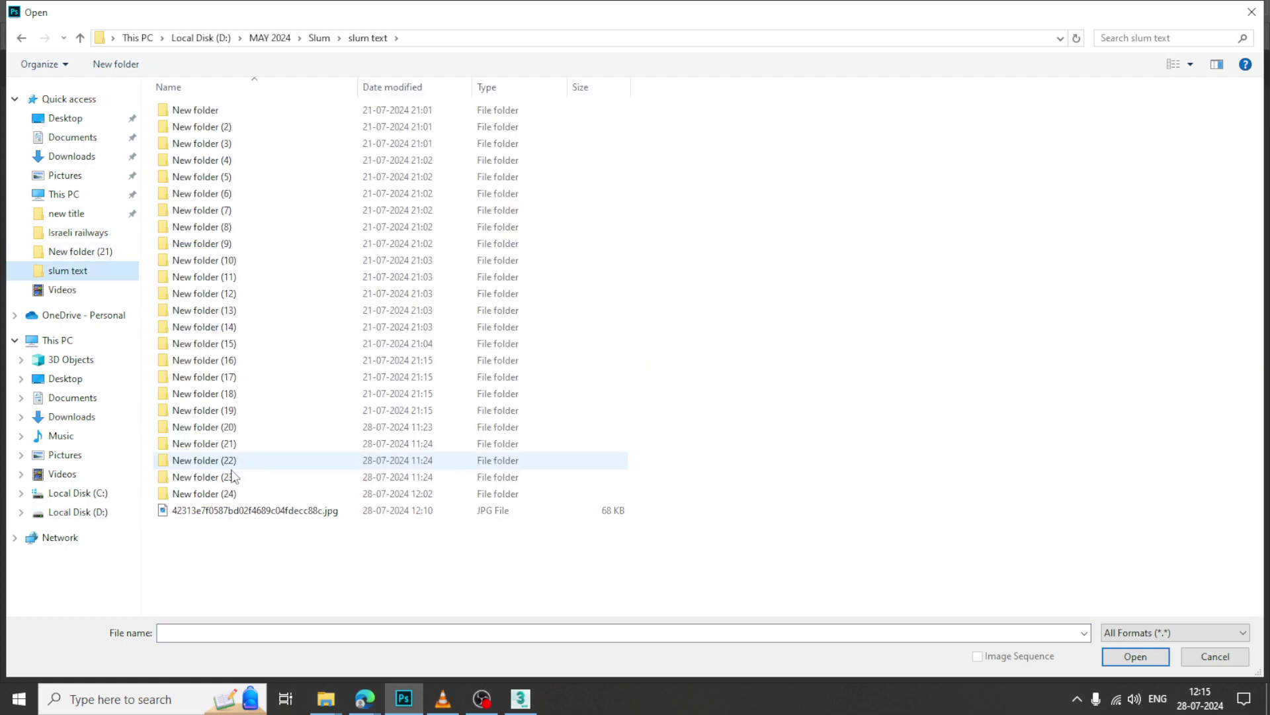
double_click(239, 512)
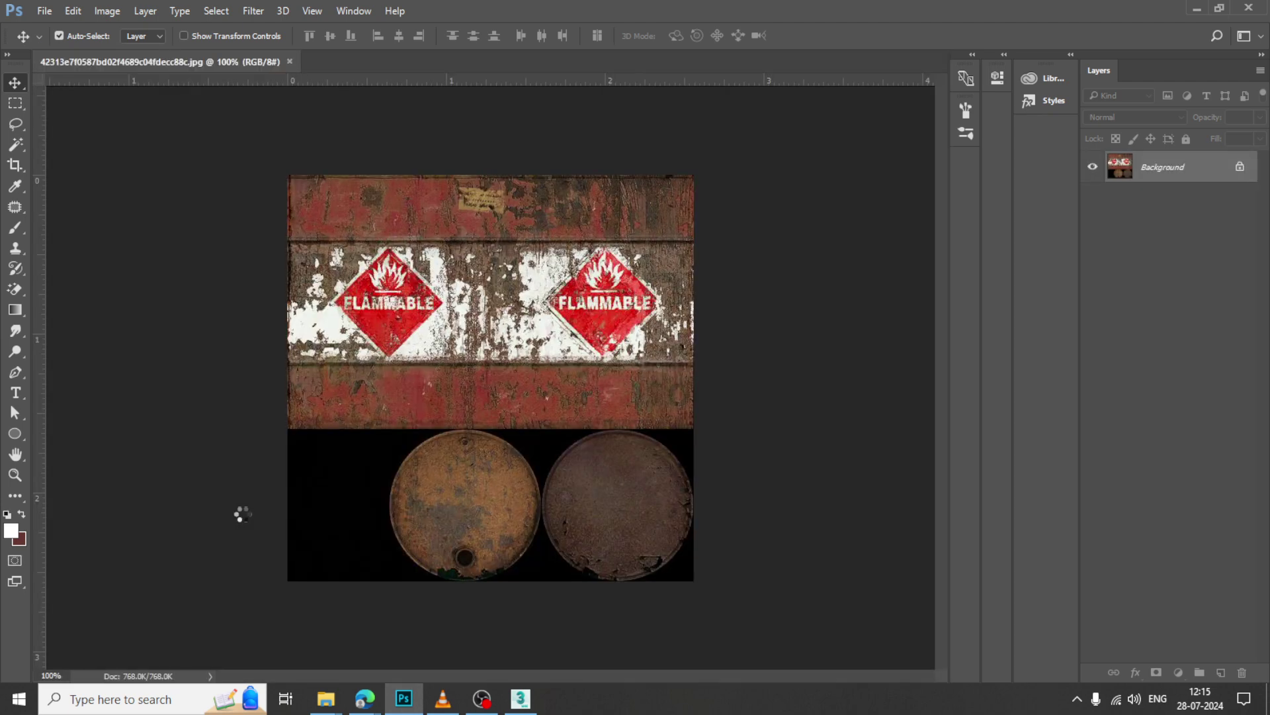
Return to 3ds Max, isolate the drum Cylinder003 and display its edged faces.
click(520, 698)
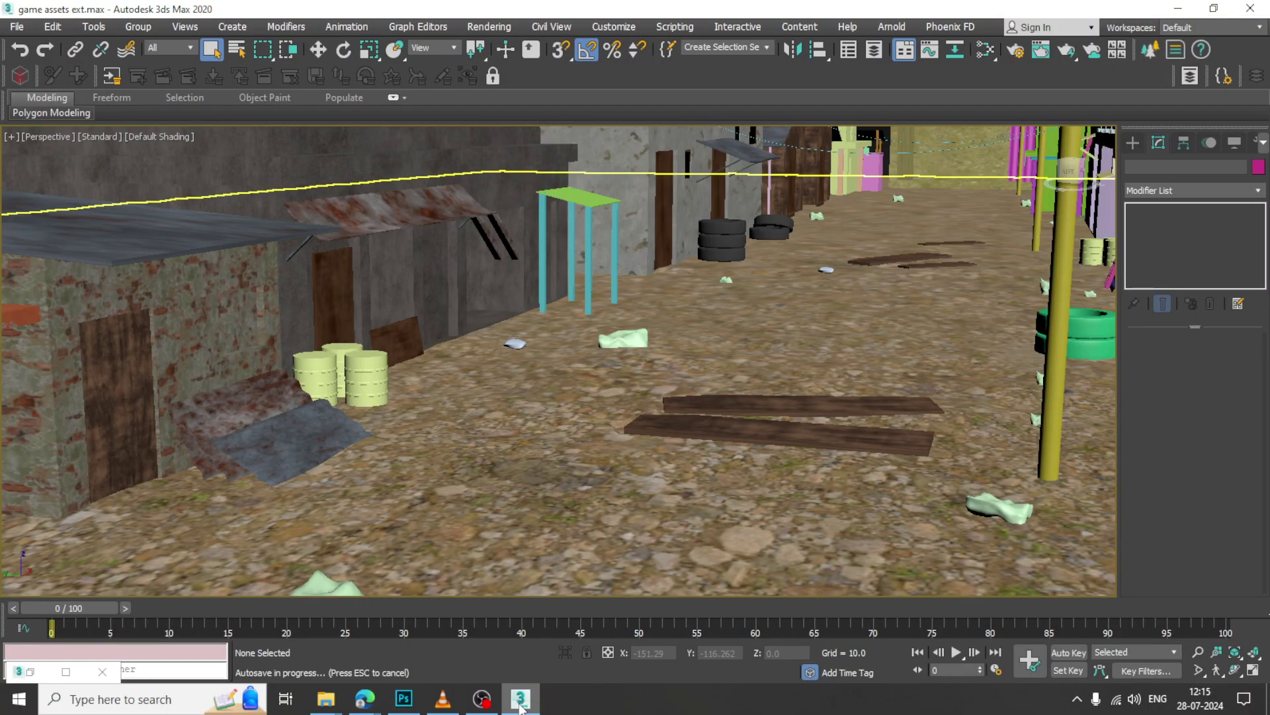
click(361, 374)
key(alt+q)
scroll(773, 391, down, 5)
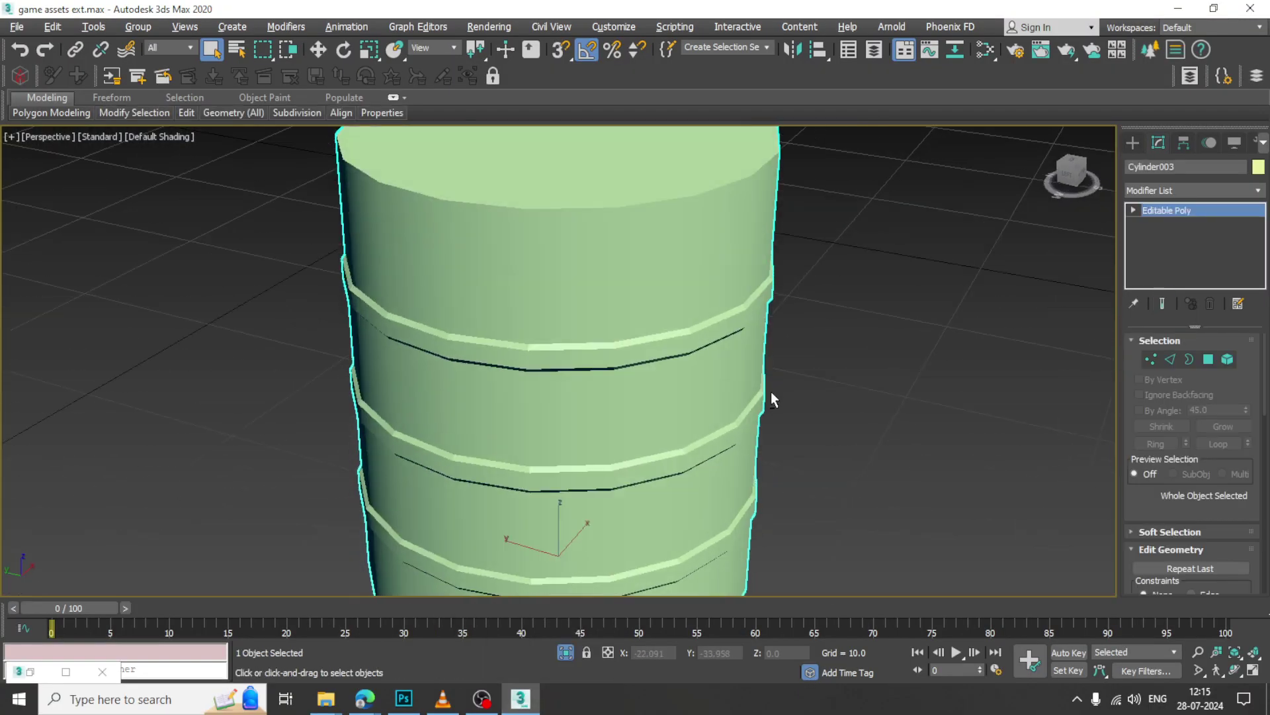
key(F4)
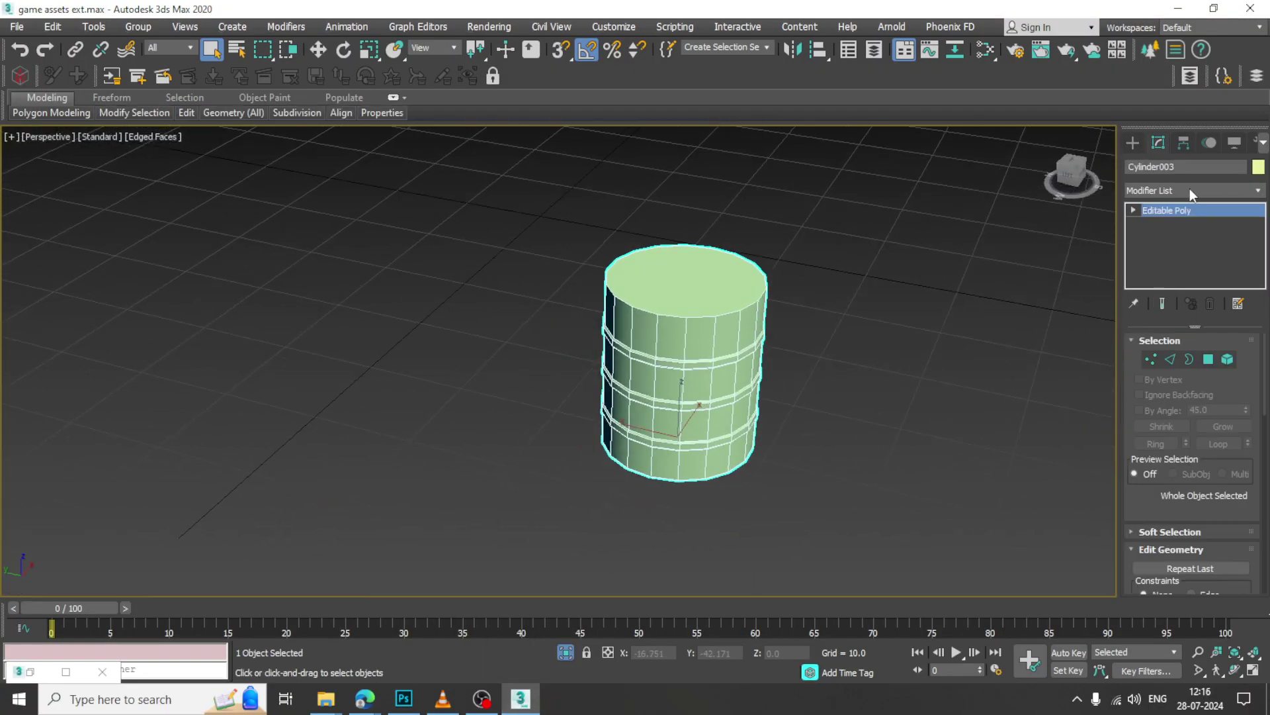
Add an Unwrap UVW modifier to the drum and enter its Polygon sub-object level.
click(1190, 190)
key(u)
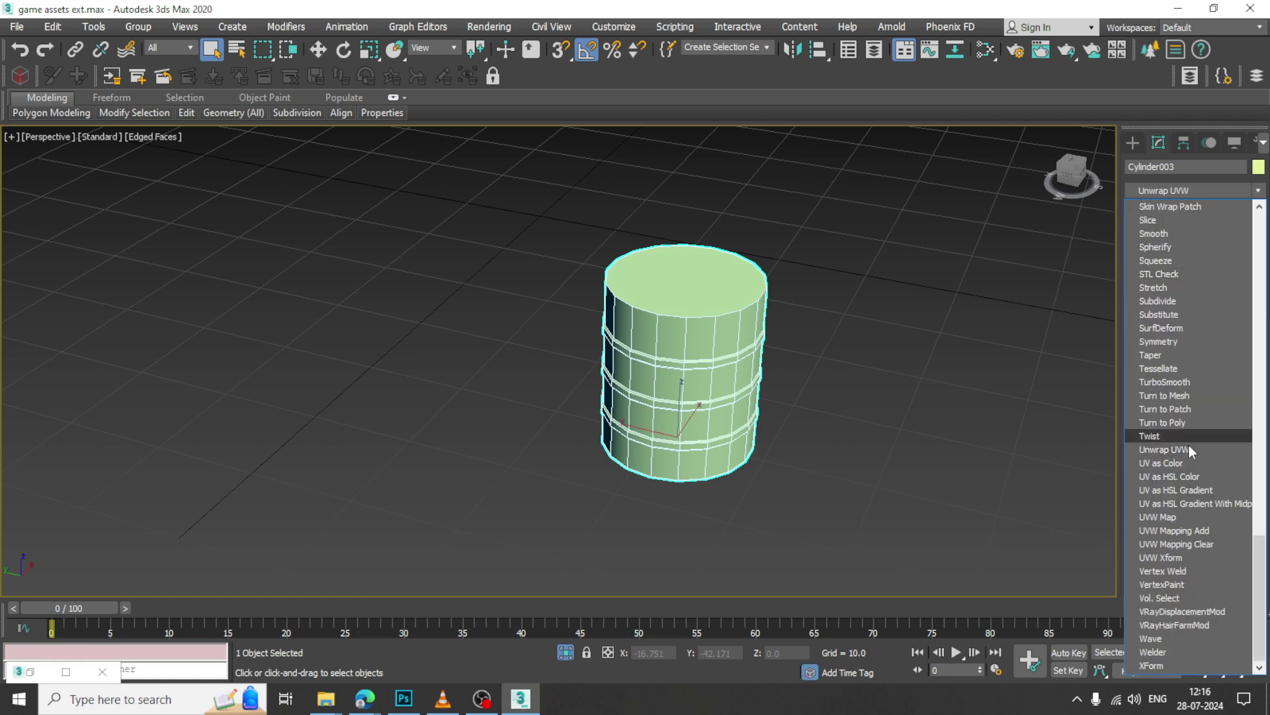
key(u)
key(u)
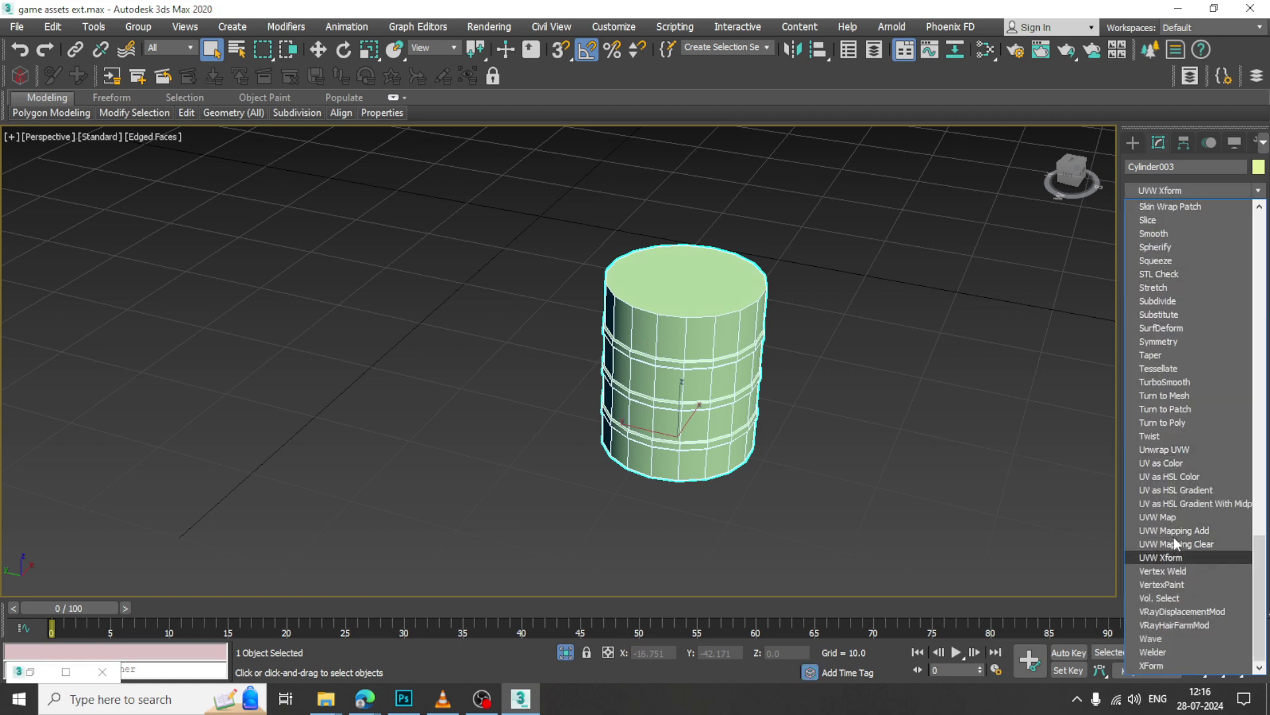
click(1164, 449)
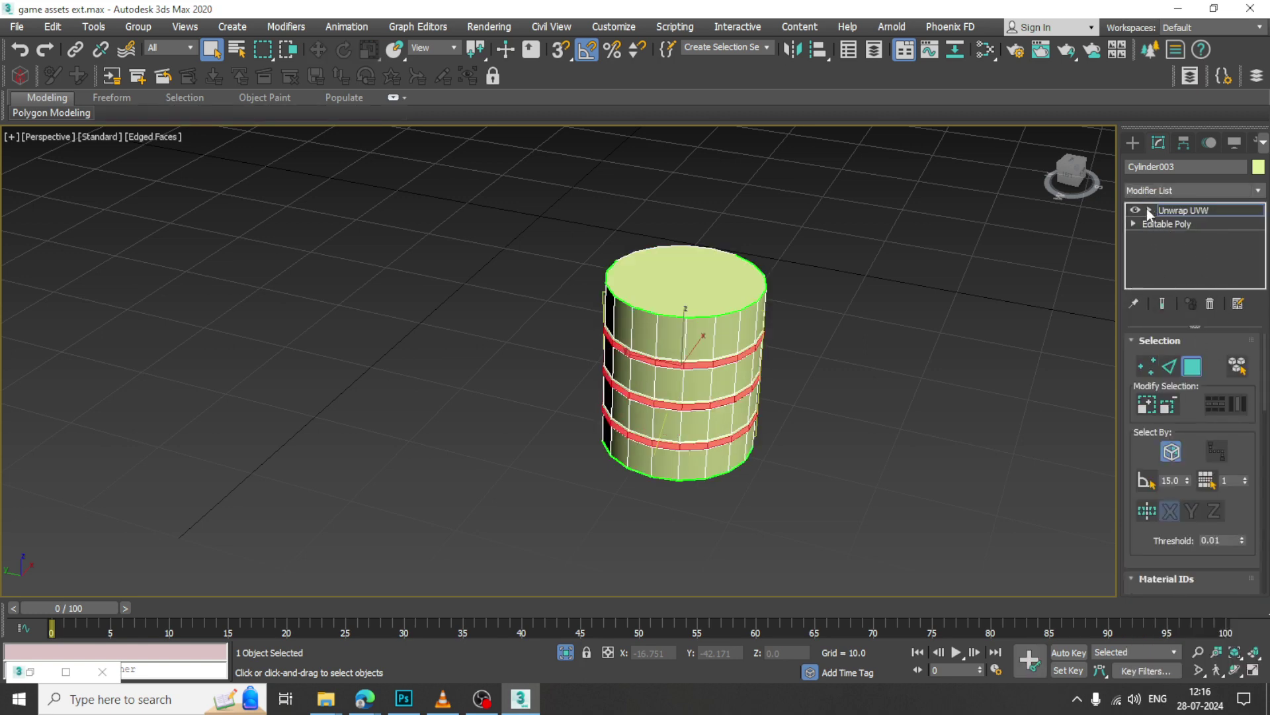
click(1149, 210)
click(1181, 251)
Select the drum's top cap, open the UV editor and move the cap's circular shell above and left of the texture tile.
click(738, 302)
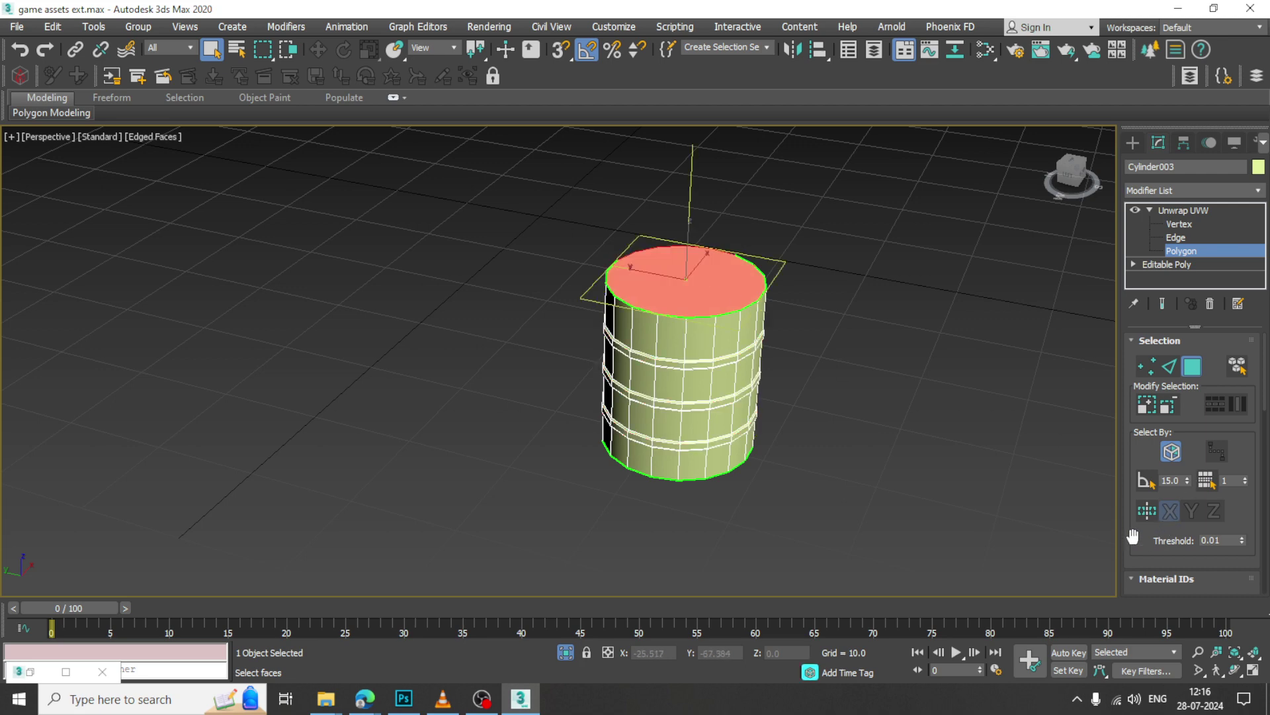
scroll(1137, 536, down, 5)
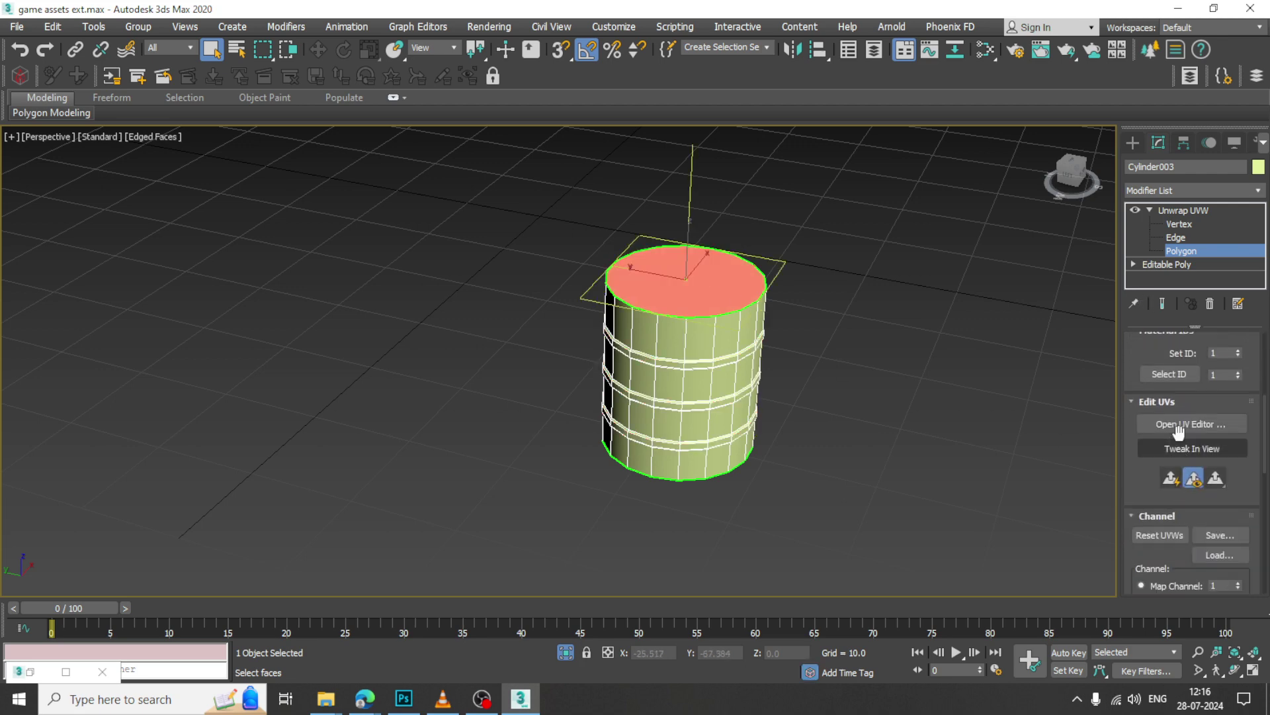
click(1186, 423)
scroll(247, 370, down, 5)
drag(246, 369, 129, 226)
Planar-map the drum's bottom cap and place its circular shell above the texture tile, beside the top cap's shell.
alt+middle_drag(838, 430, 803, 383)
click(801, 376)
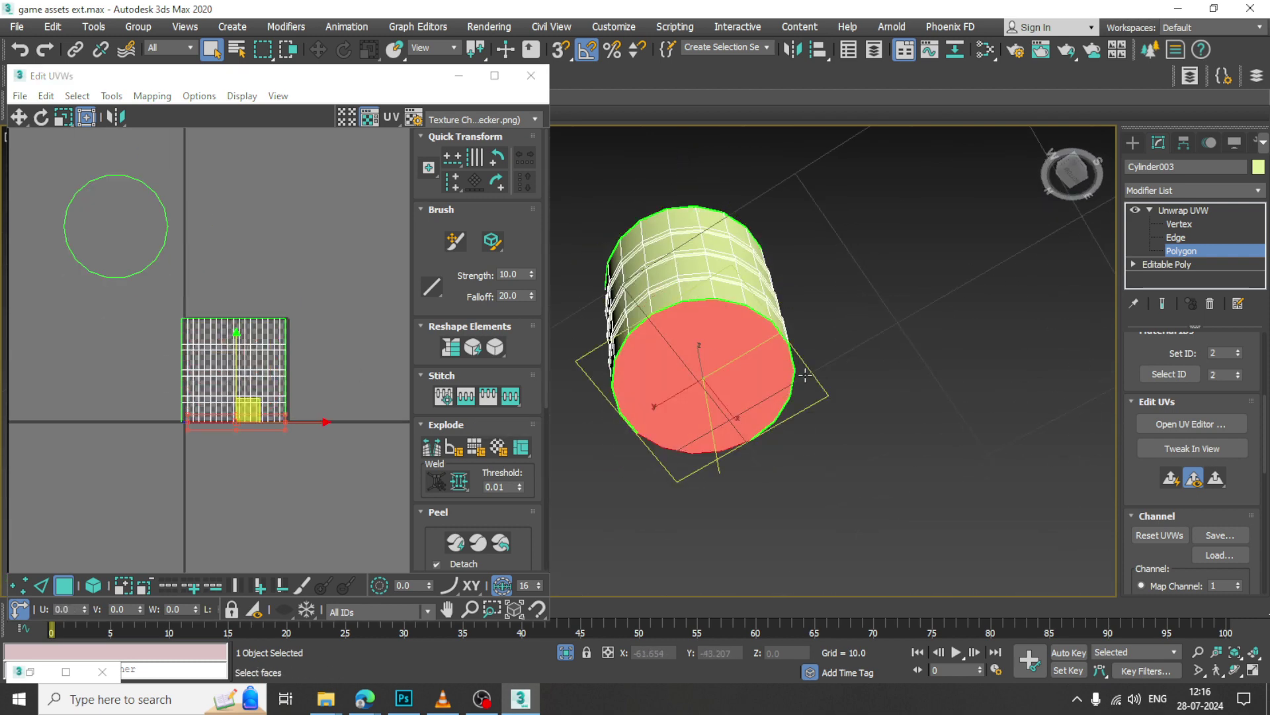
click(1171, 478)
drag(255, 363, 263, 216)
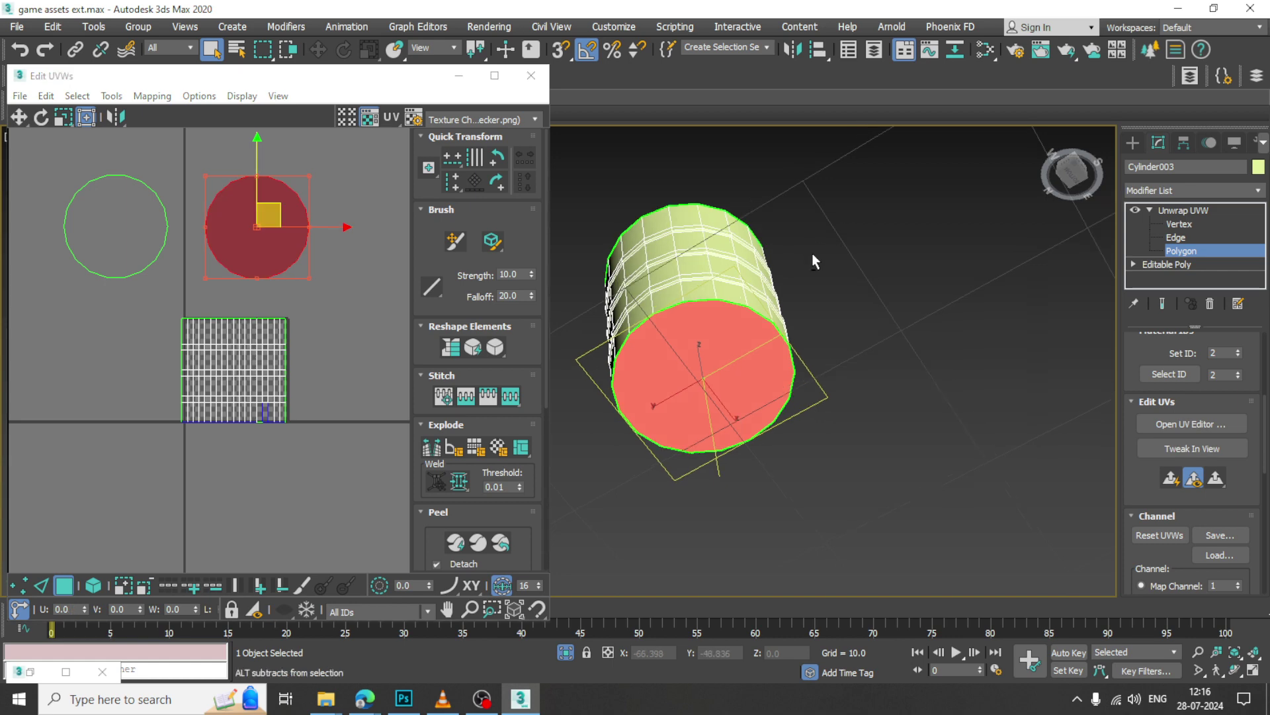
Select the drum's side-wall polygons and unfold them into a flat rectangular shell with Quick Peel.
alt+middle_drag(815, 250, 777, 352)
drag(158, 305, 383, 471)
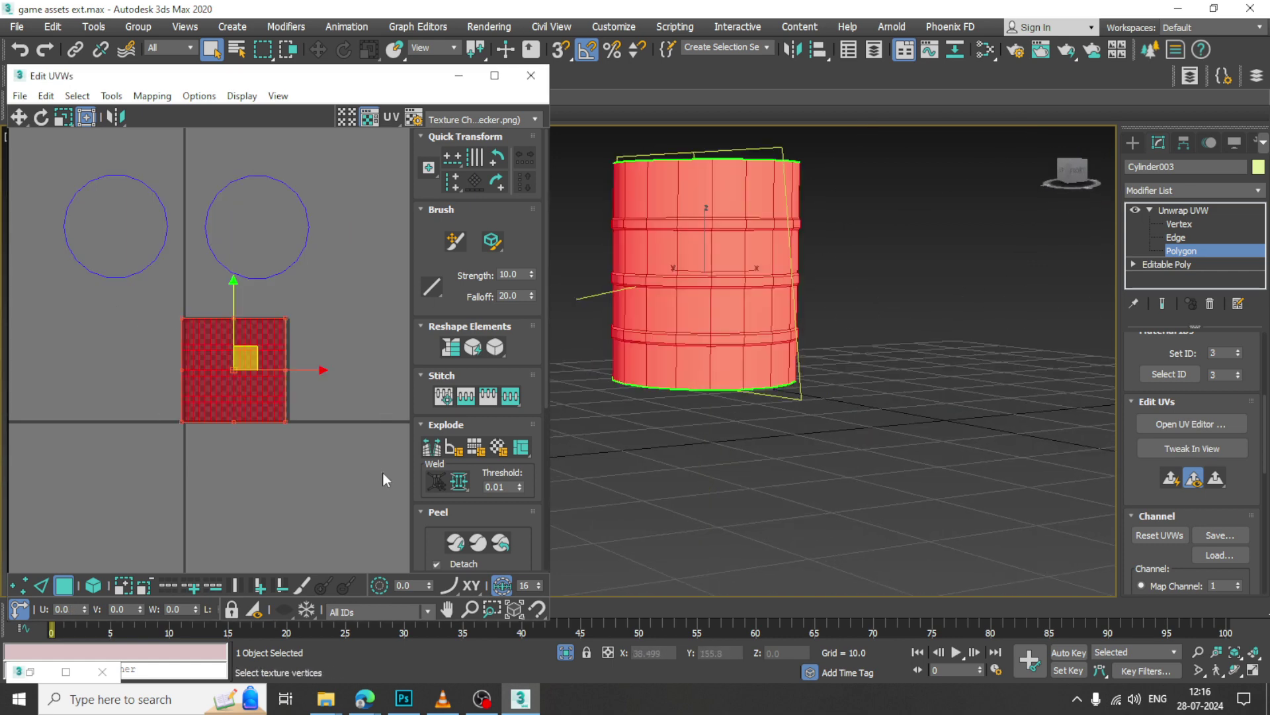
mouse_move(1140, 500)
mouse_down()
mouse_move(1137, 346)
mouse_move(1127, 503)
mouse_up()
click(1169, 486)
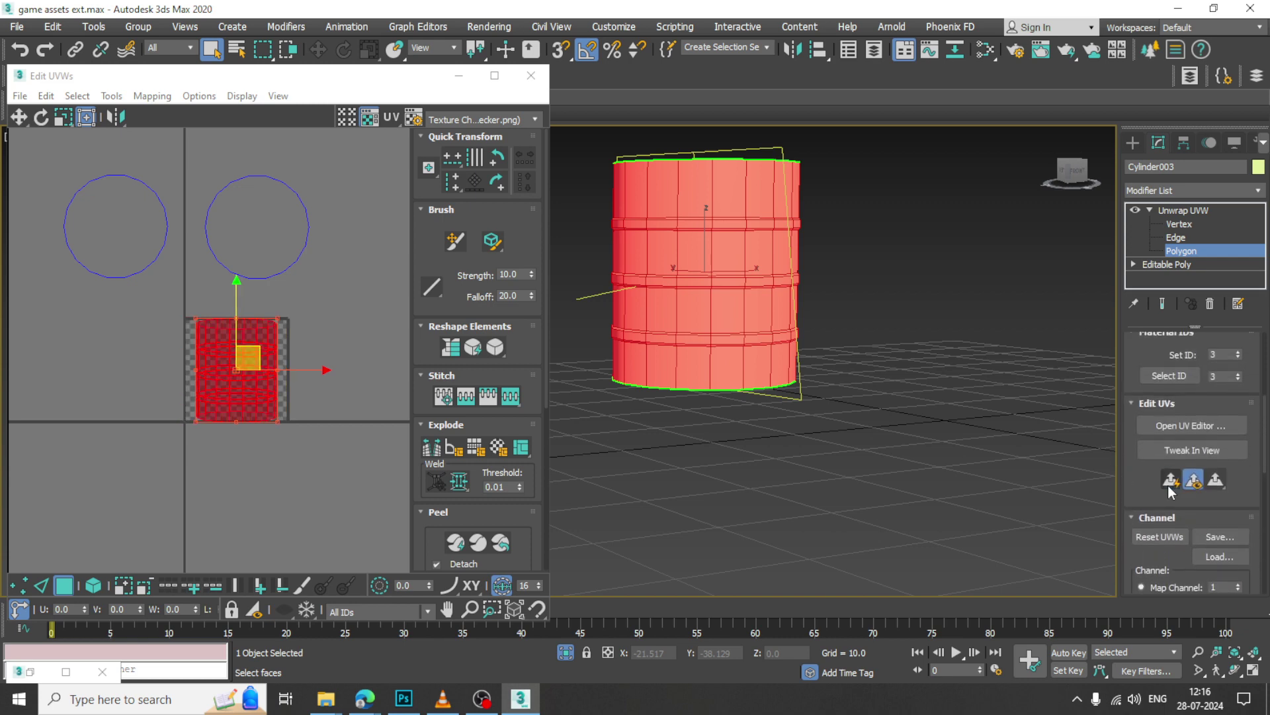
drag(1150, 502, 1148, 202)
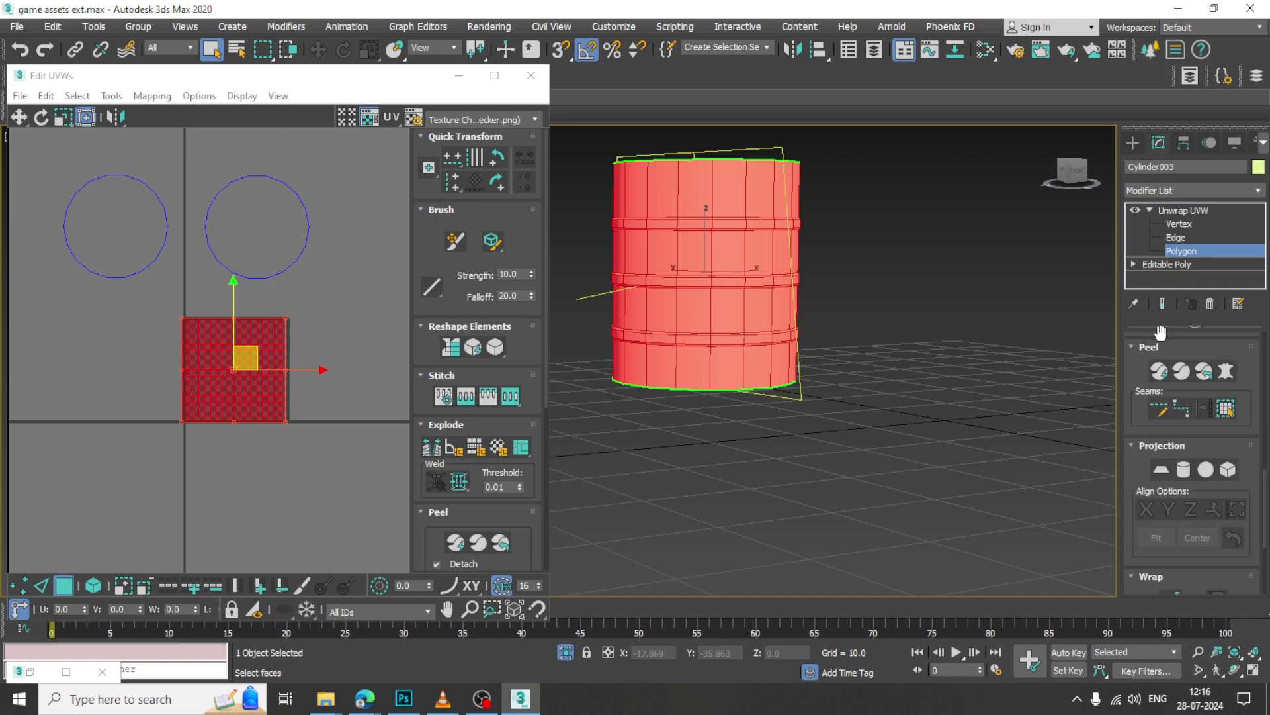
click(1164, 369)
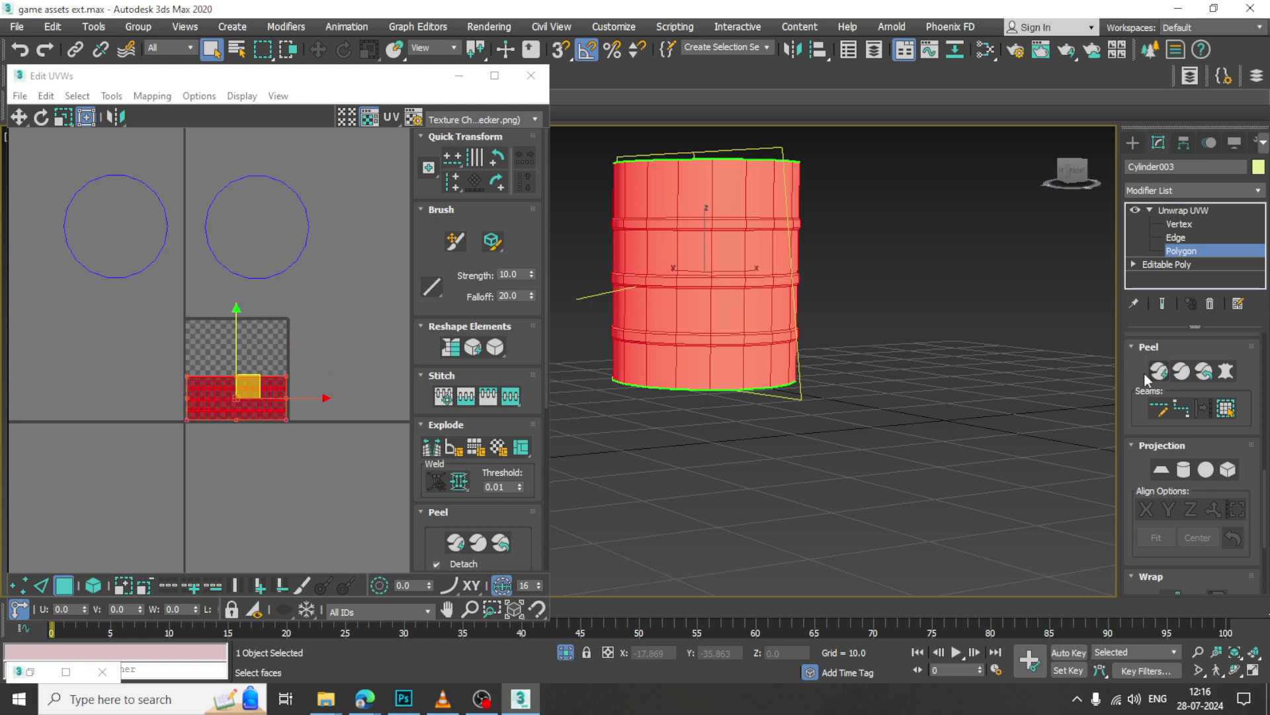
Select all the drum's UV shells and pack them together inside the texture tile.
middle_drag(251, 405, 293, 435)
key(ctrl+a)
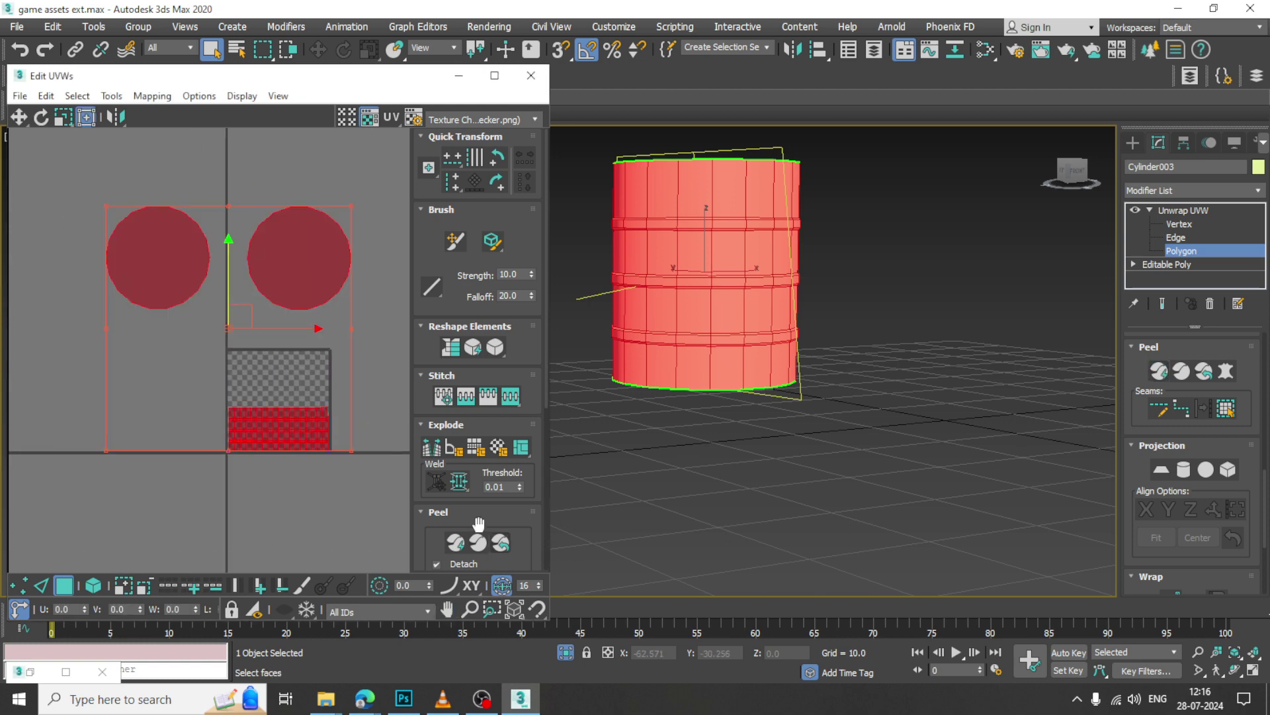
click(111, 96)
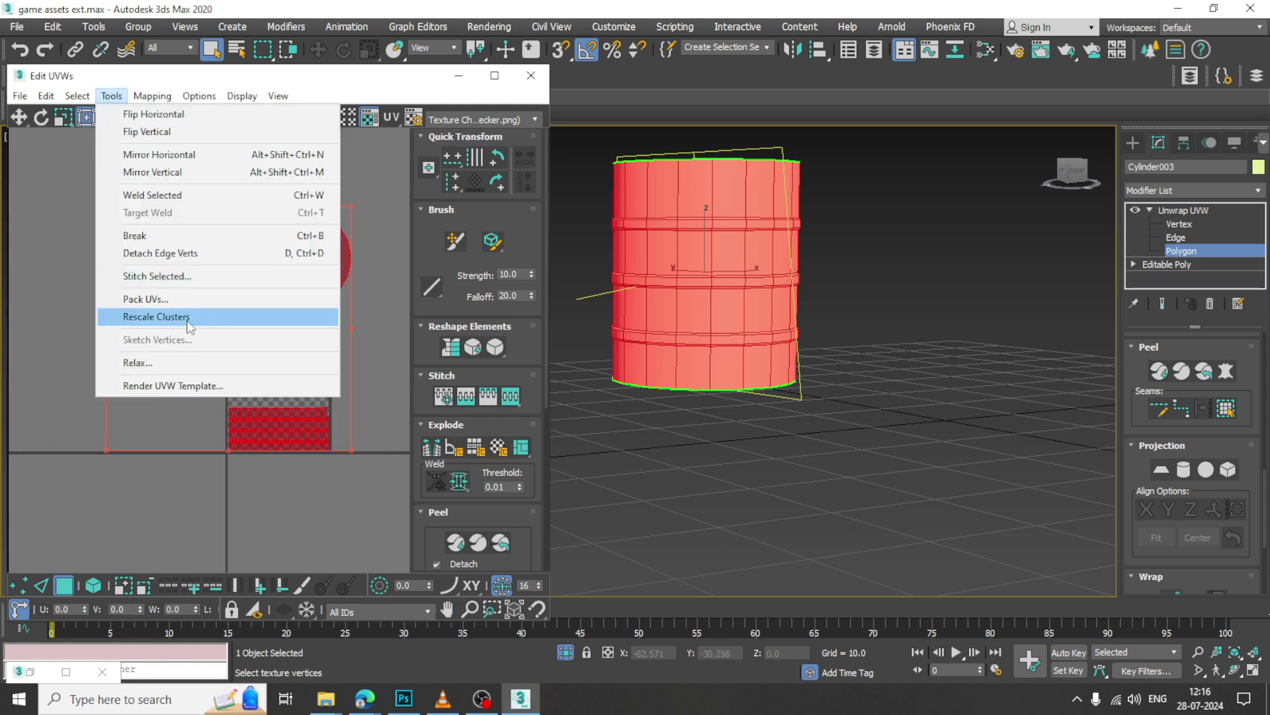
click(191, 298)
click(225, 208)
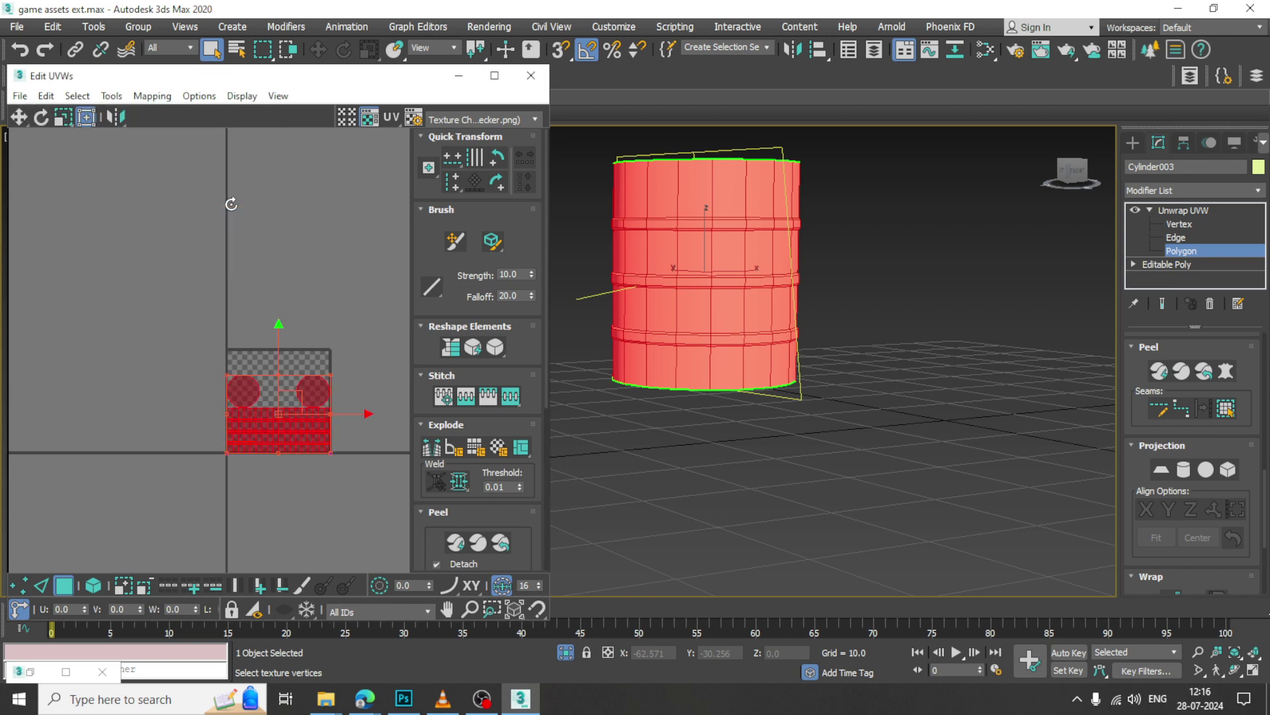
scroll(305, 318, up, 5)
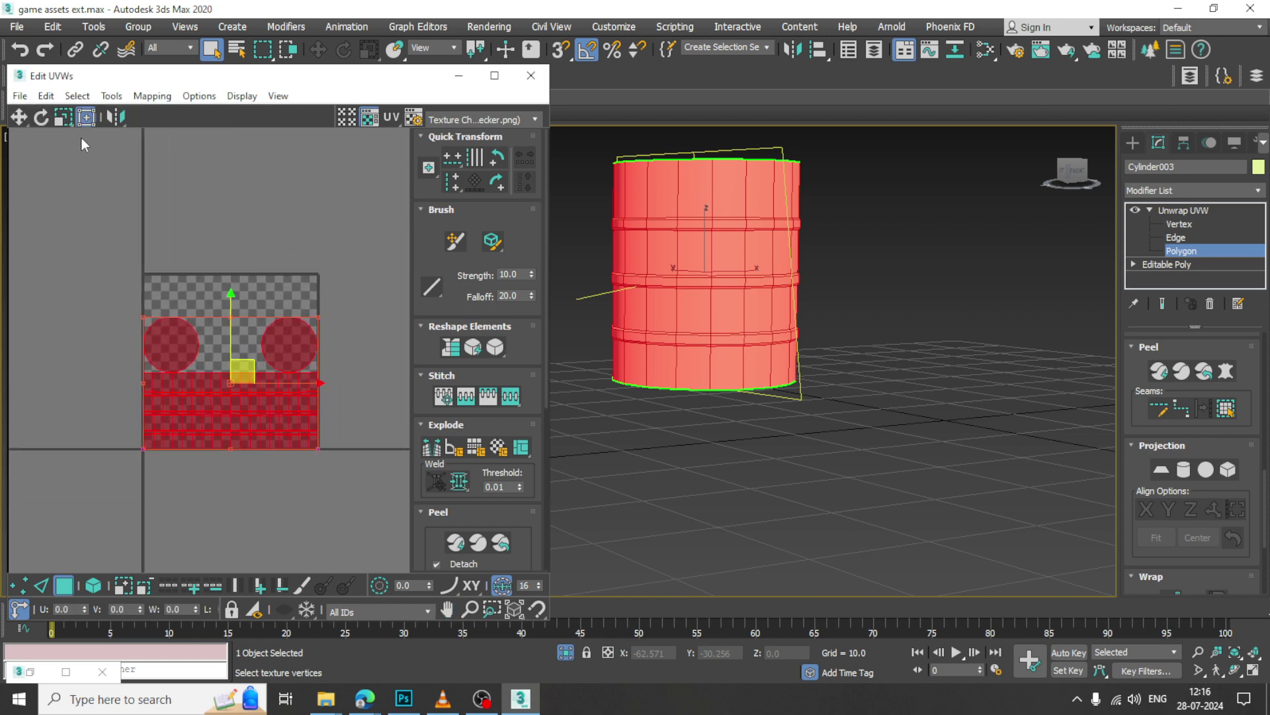
Render the drum's UVW template at 2048 by 2048 pixels.
click(114, 98)
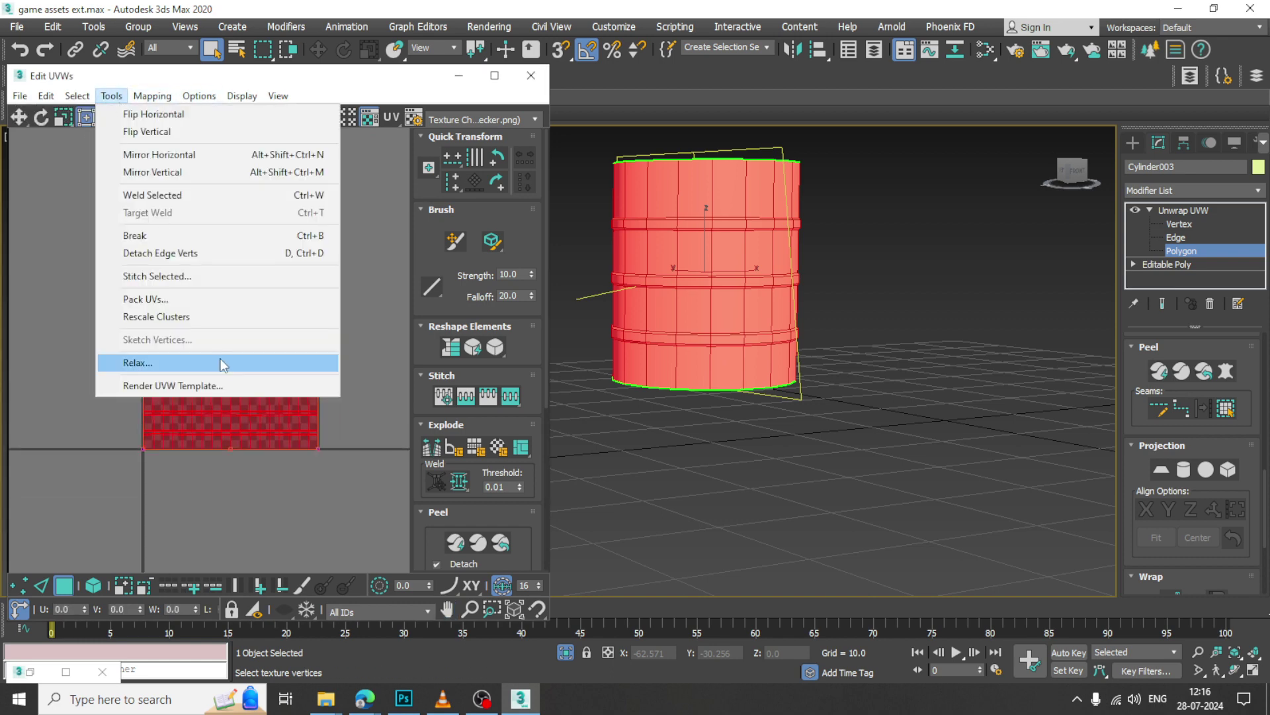
click(222, 386)
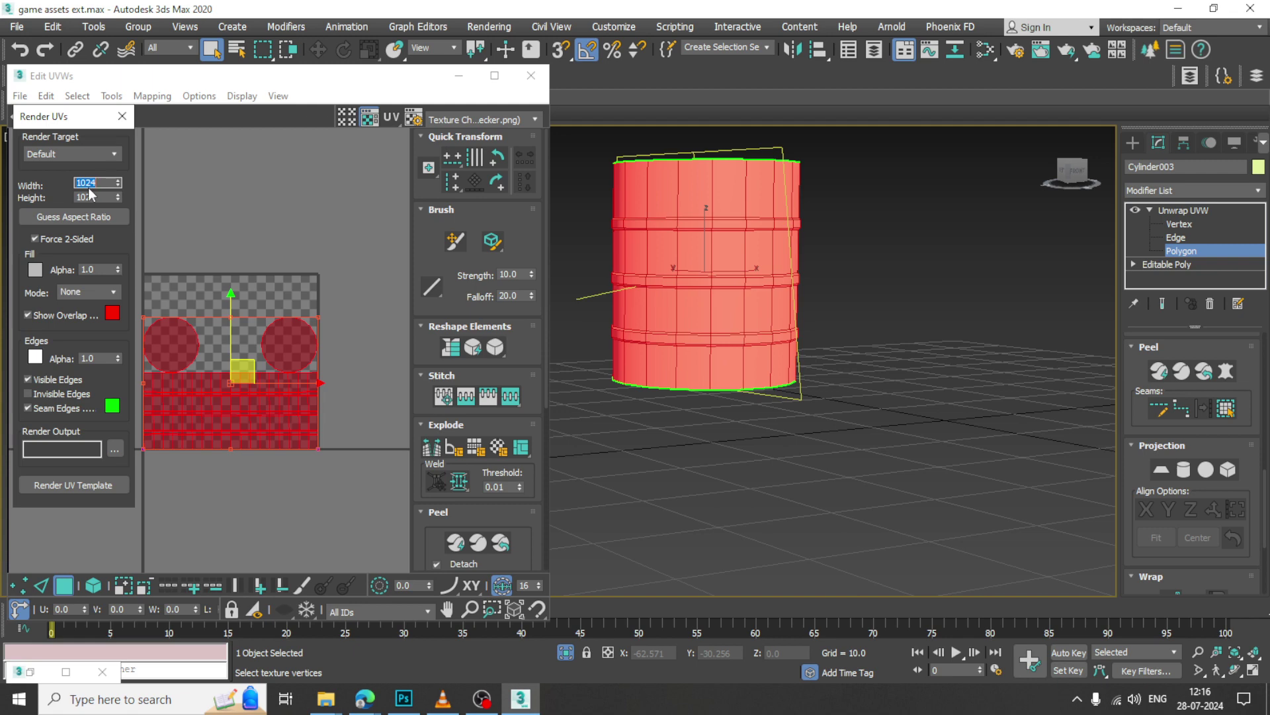
key(Tab)
click(74, 486)
Save the rendered UV template as the JPG file uvs in the slum text folder.
click(439, 173)
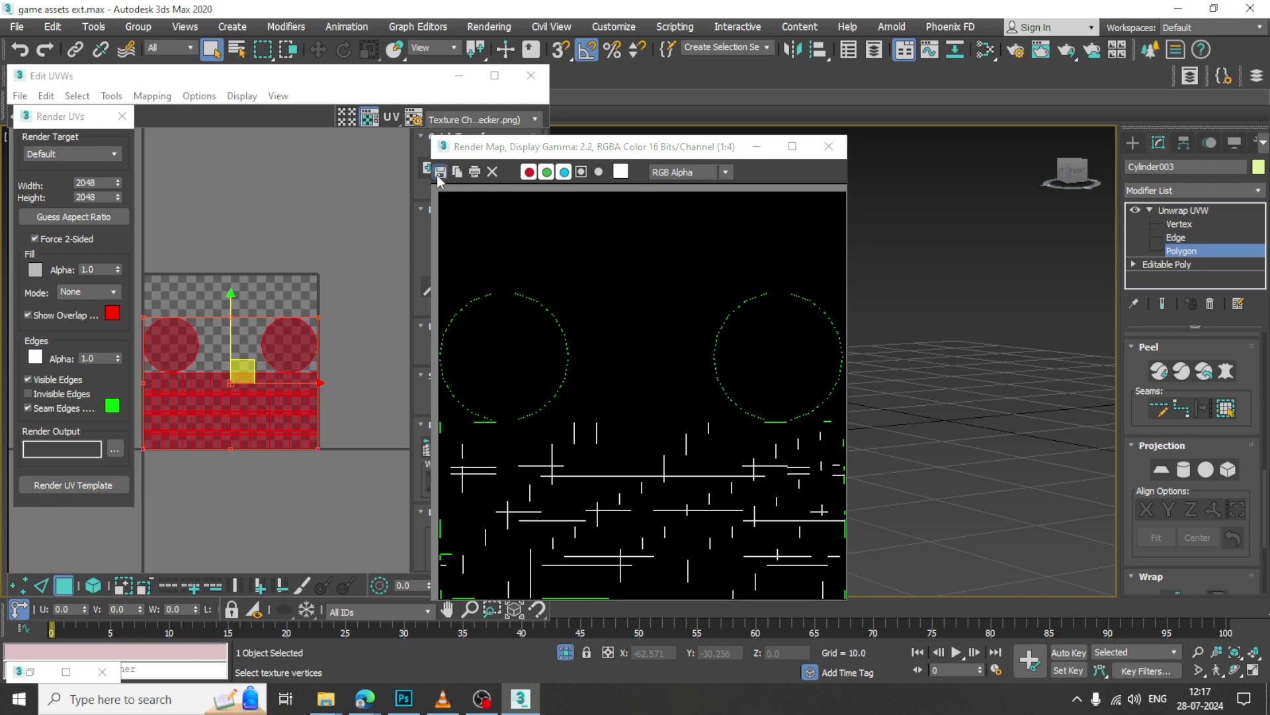
click(380, 64)
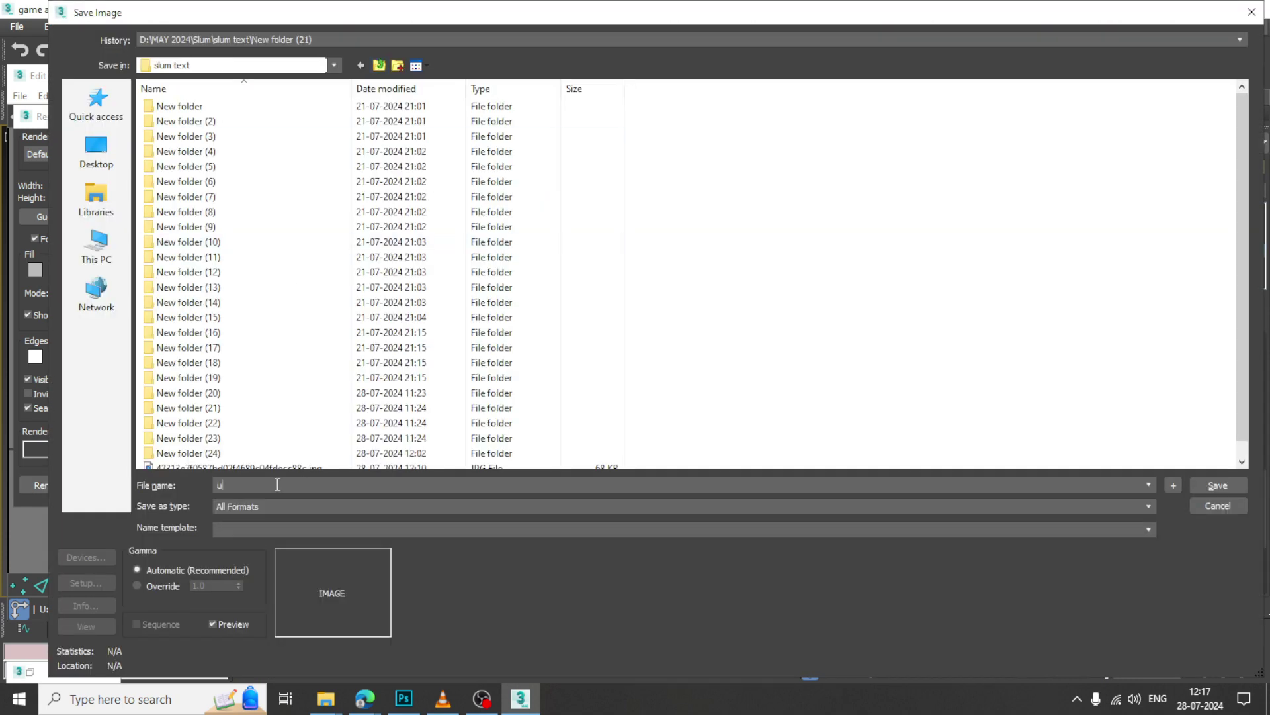
key(Tab)
key(j)
click(1204, 490)
click(618, 434)
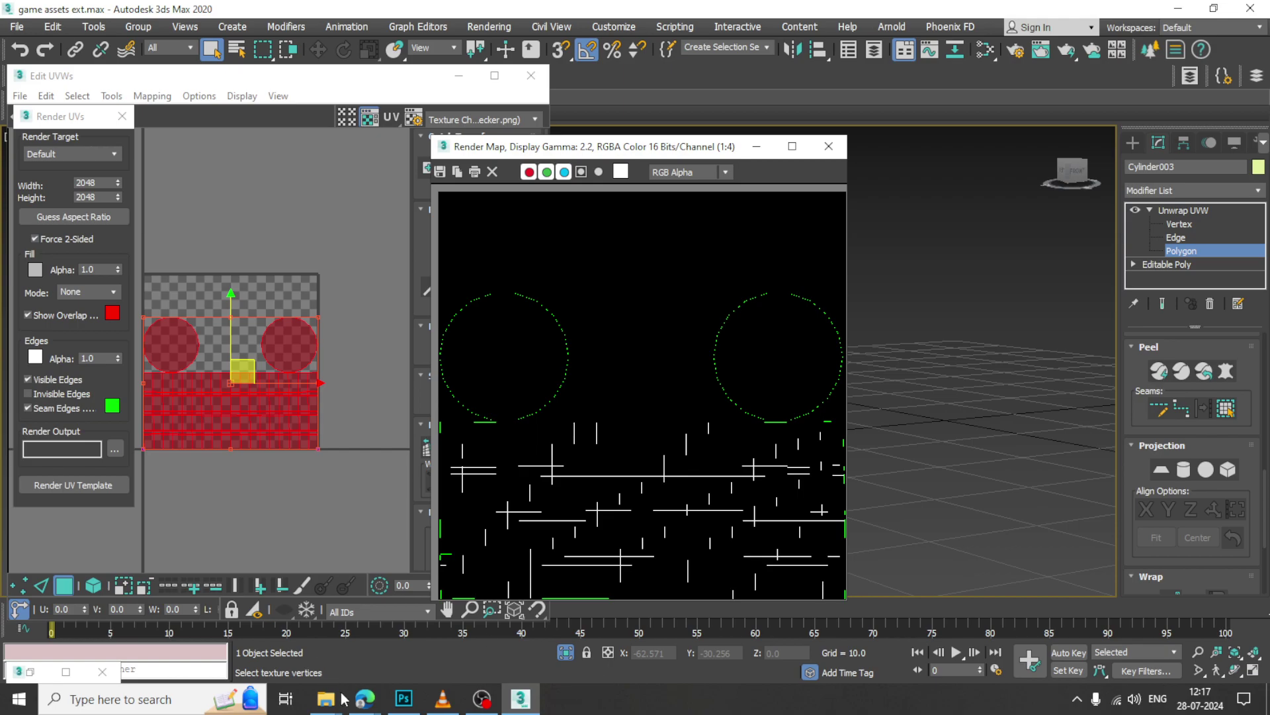
Switch to Photoshop, open uvs.jpg from the slum text folder and unlock its background layer.
click(404, 698)
click(45, 11)
click(65, 43)
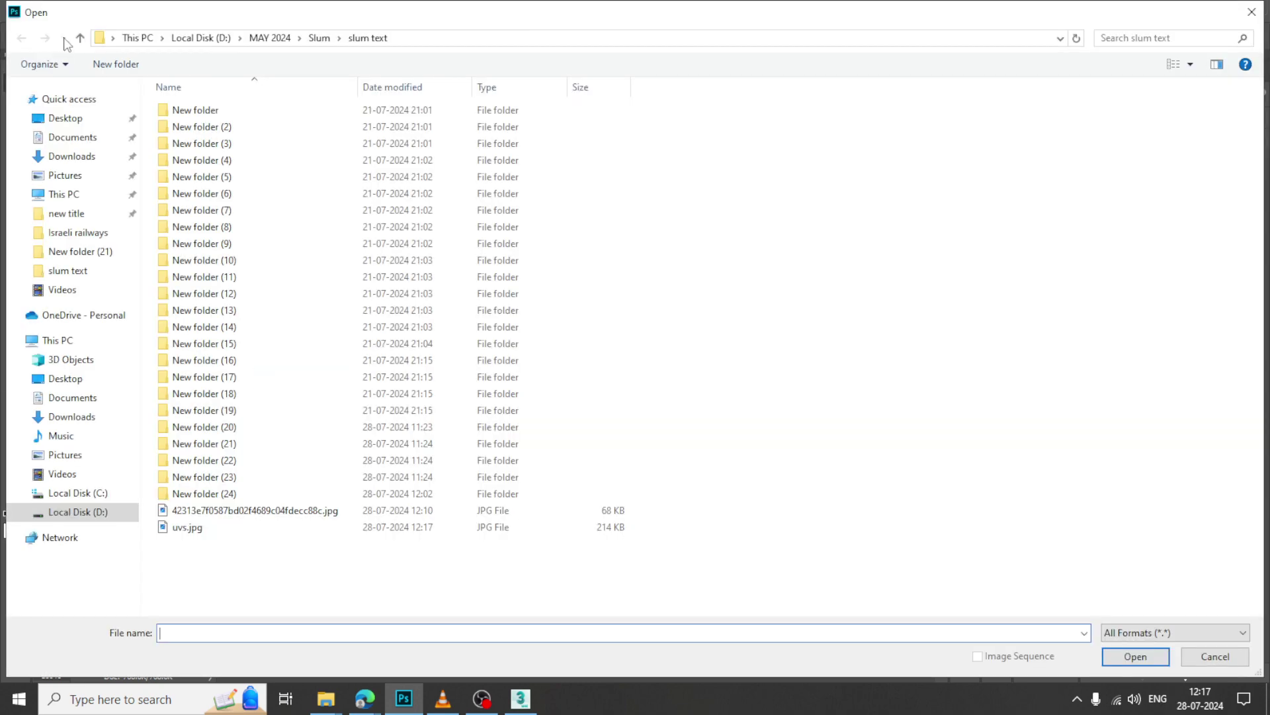
double_click(182, 527)
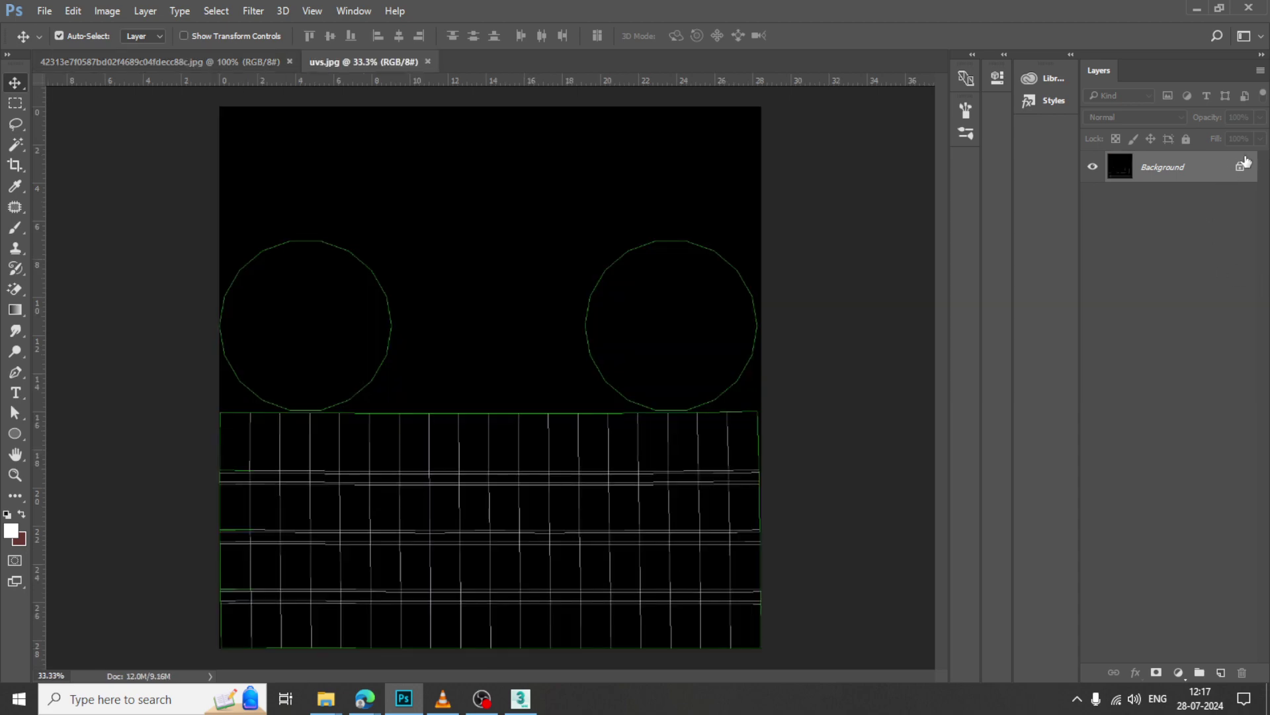
click(1239, 169)
In the flammable barrel image, select the rectangular side-wall artwork above the lids and copy it to a new layer.
click(225, 58)
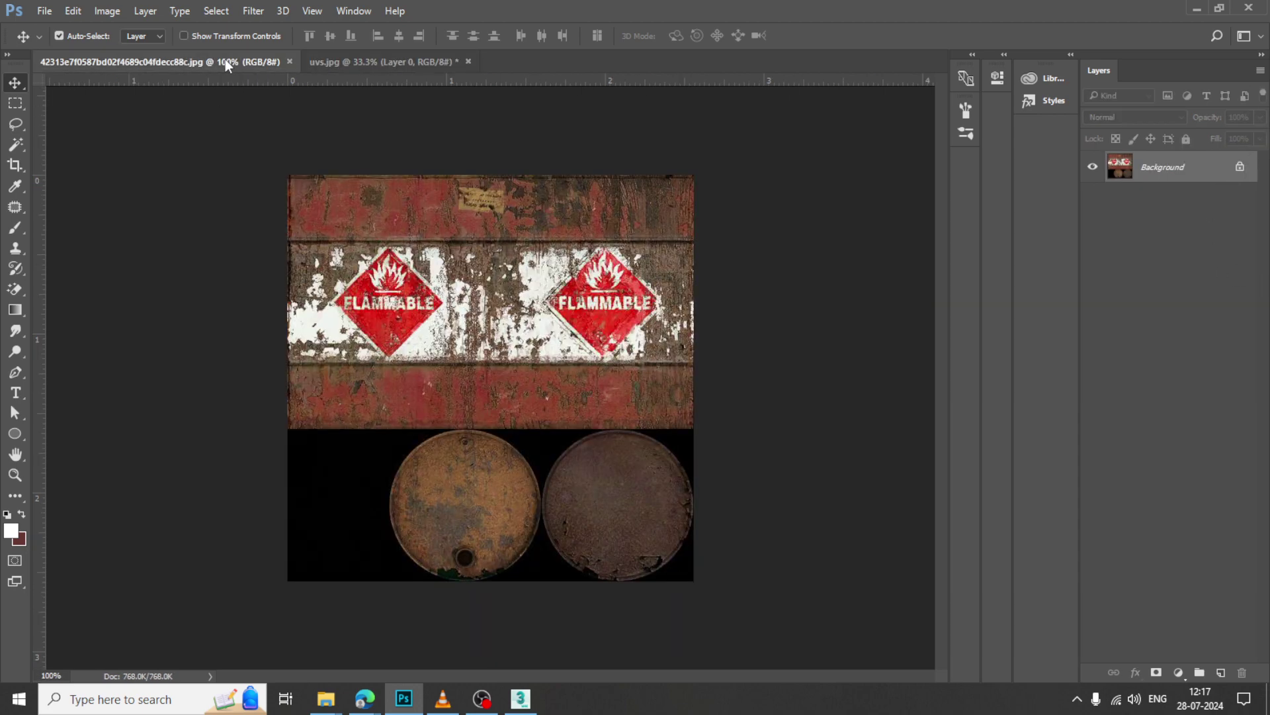
click(15, 102)
drag(286, 176, 772, 429)
right_click(450, 273)
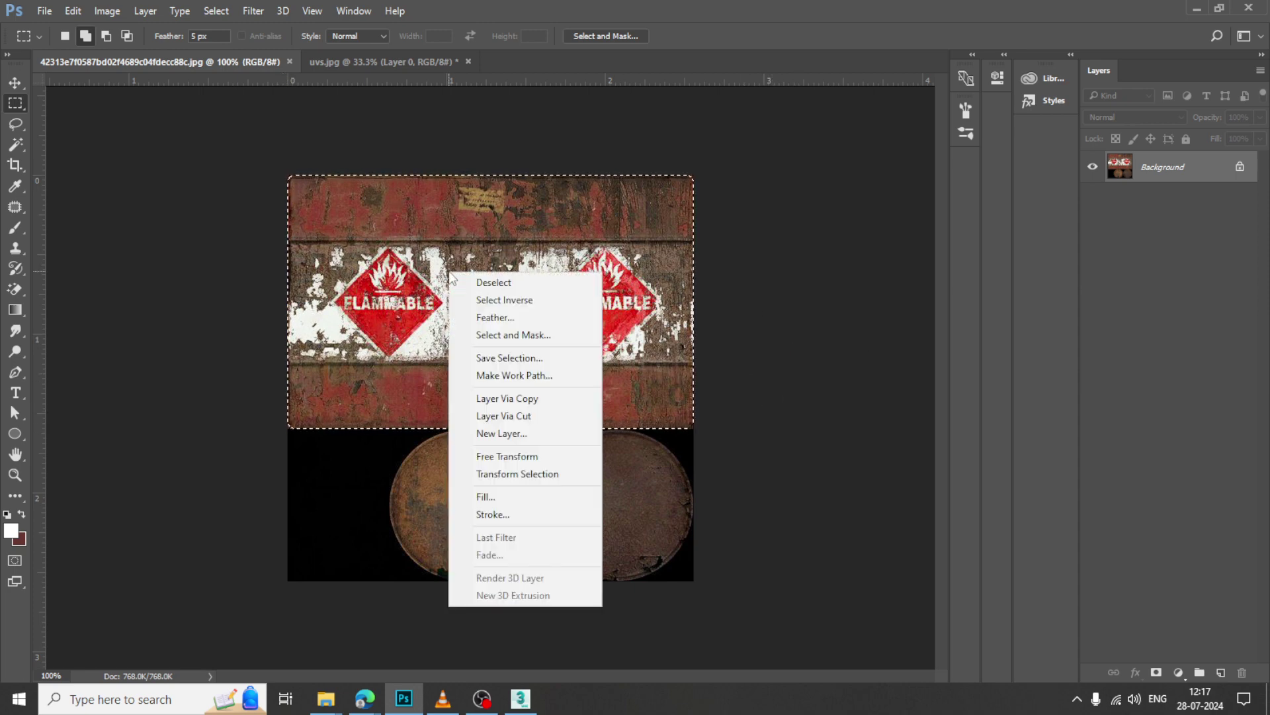
click(548, 398)
Move the side-wall artwork into uvs.jpg and scale it to about 296% over the left part of the rectangular shell.
click(14, 82)
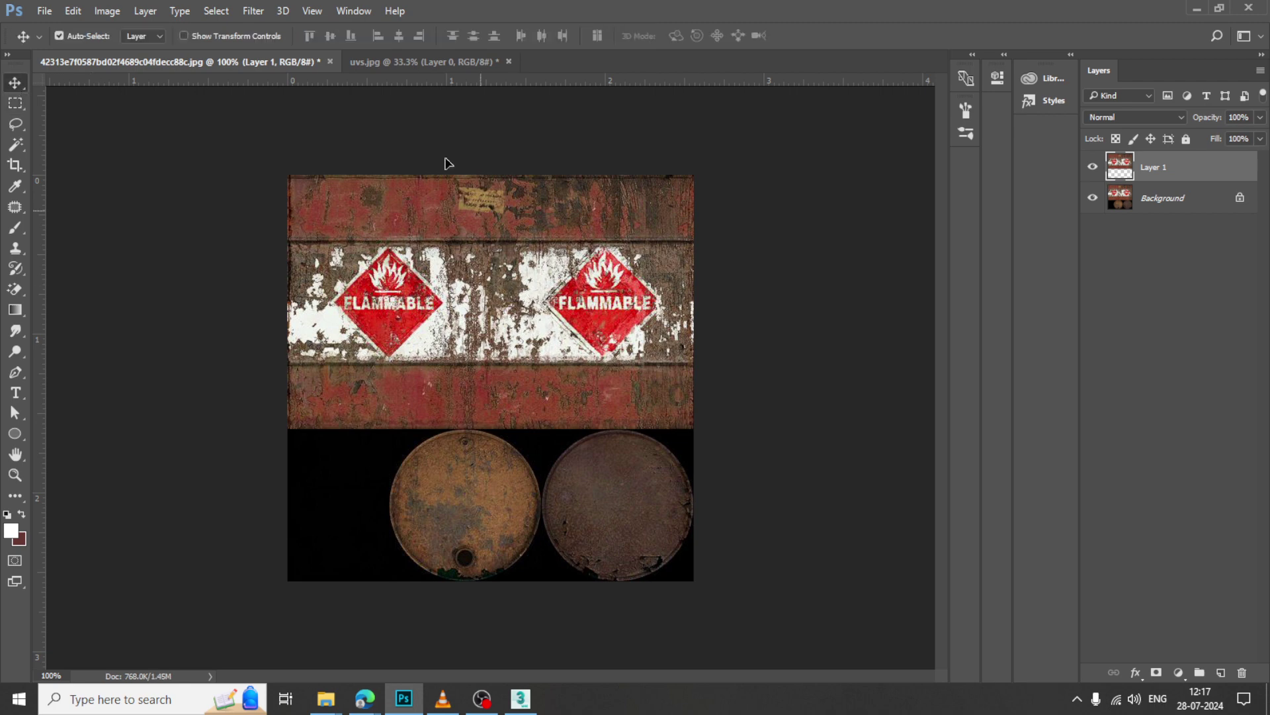
drag(471, 195, 293, 65)
drag(402, 67, 519, 604)
key(ctrl+t)
drag(352, 477, 519, 580)
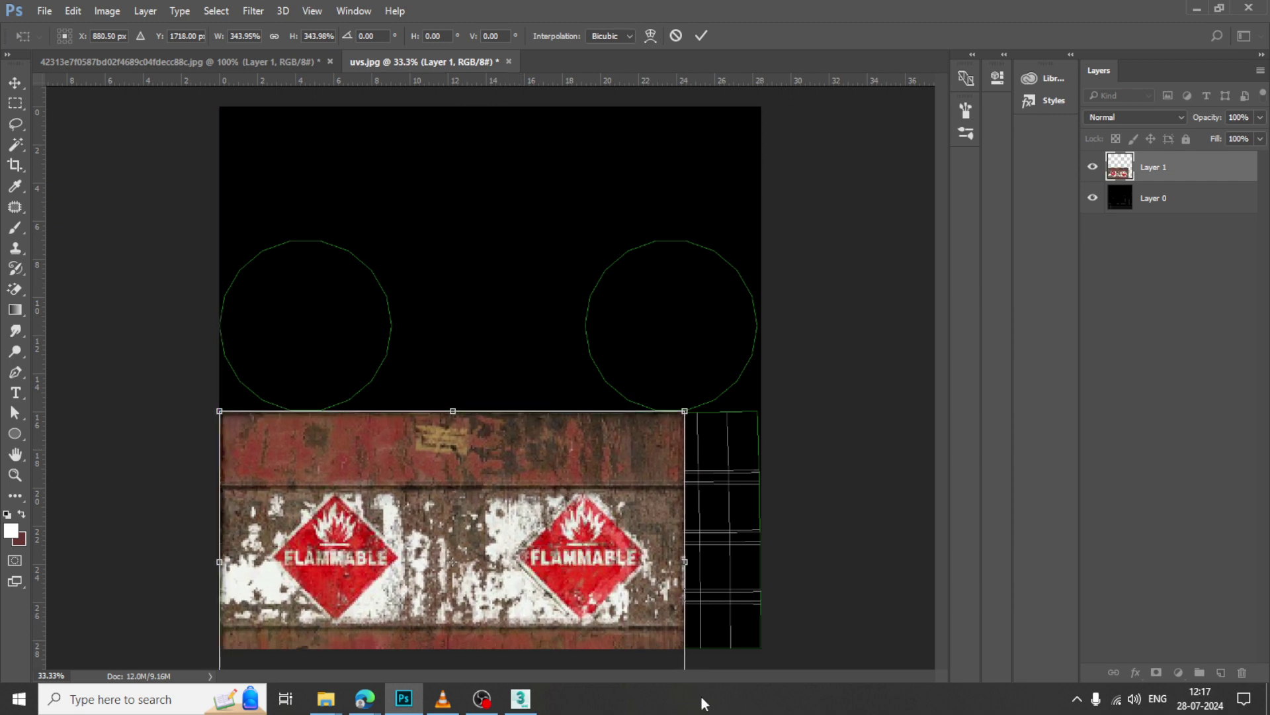
alt+drag(686, 411, 653, 433)
drag(480, 543, 453, 527)
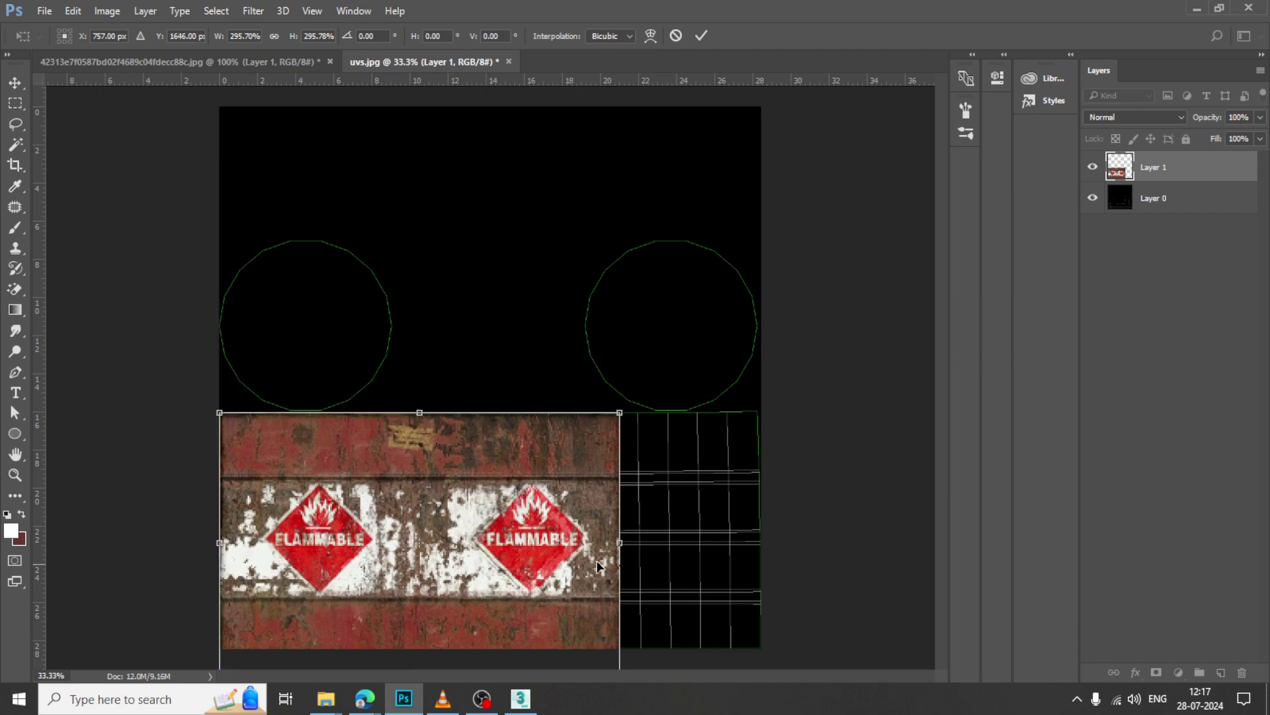
key(ctrl+minus)
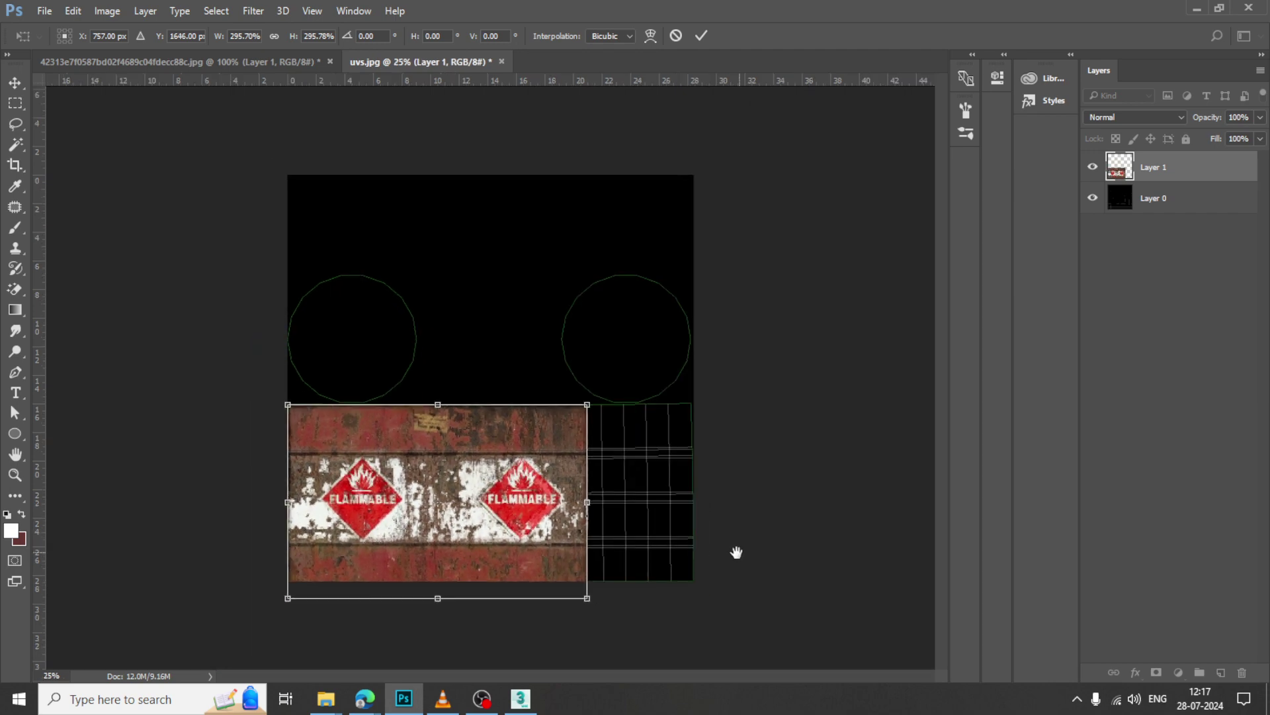
key(Return)
Duplicate the side-wall artwork to cover the rest of the rectangular shell and merge the two layers.
alt+drag(443, 528, 731, 526)
key(shift+Left)
key(shift+Left)
key(shift+Left)
key(shift+Left)
key(shift+Left)
key(shift+Left)
key(shift+Right)
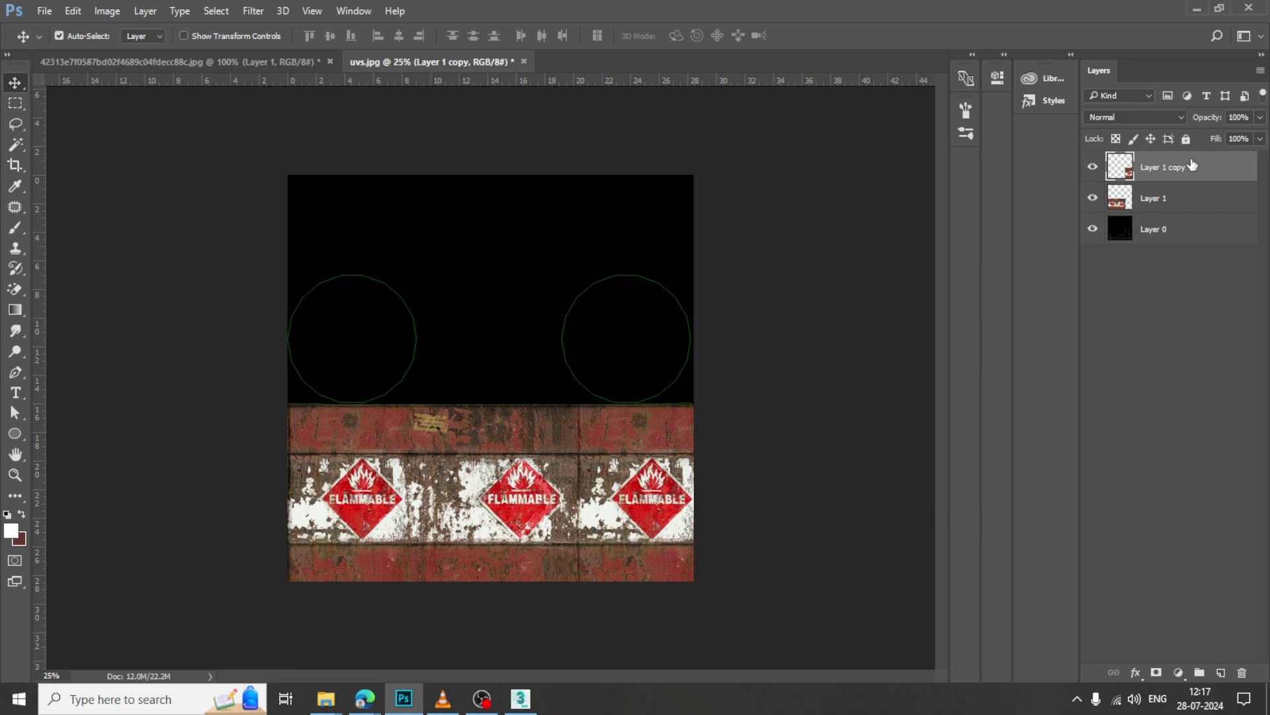
shift+click(1182, 198)
key(ctrl+e)
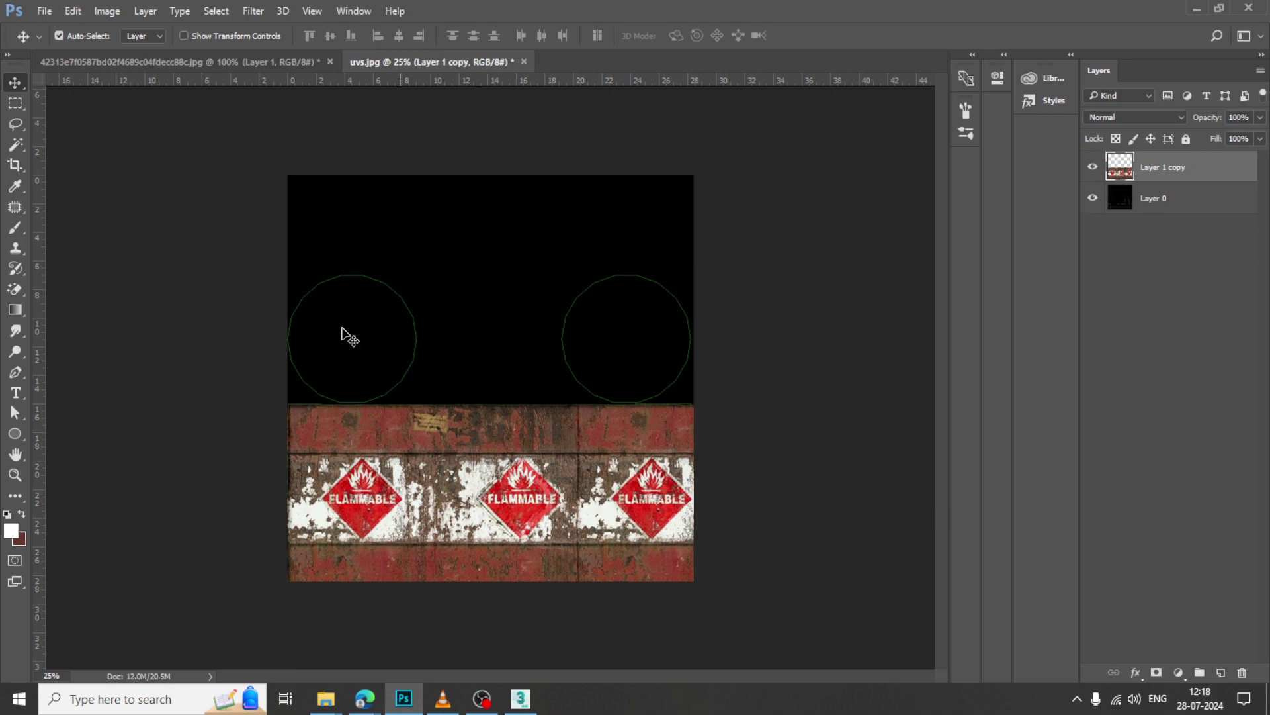
Select a narrow vertical strip over the seam between the two artwork copies and apply a Content-Aware fill at 100% opacity.
click(15, 103)
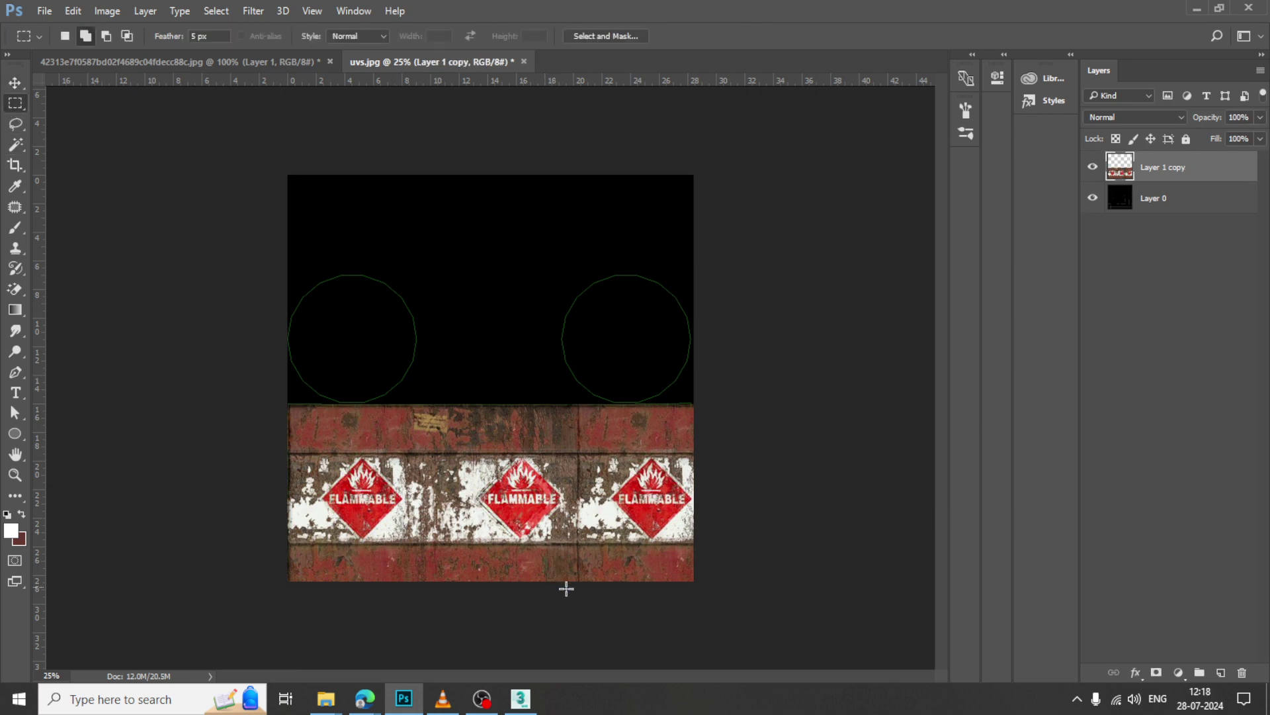
drag(570, 589, 590, 403)
right_click(579, 448)
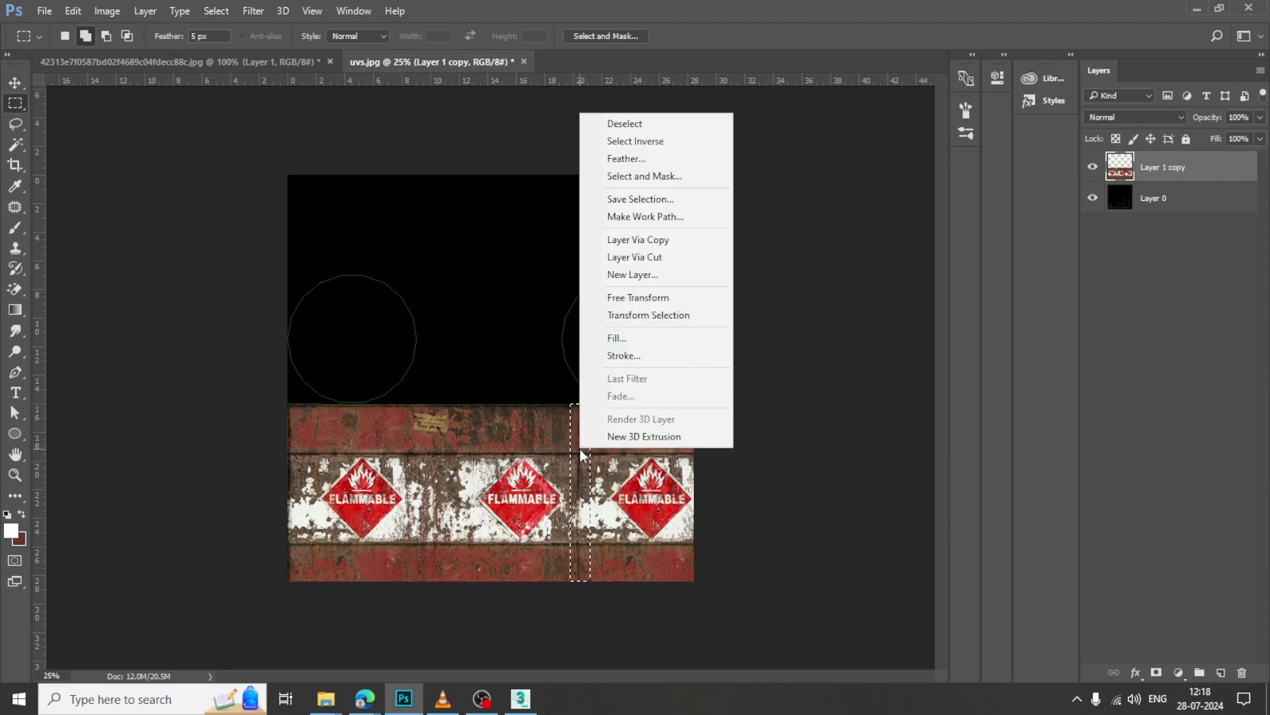
click(640, 336)
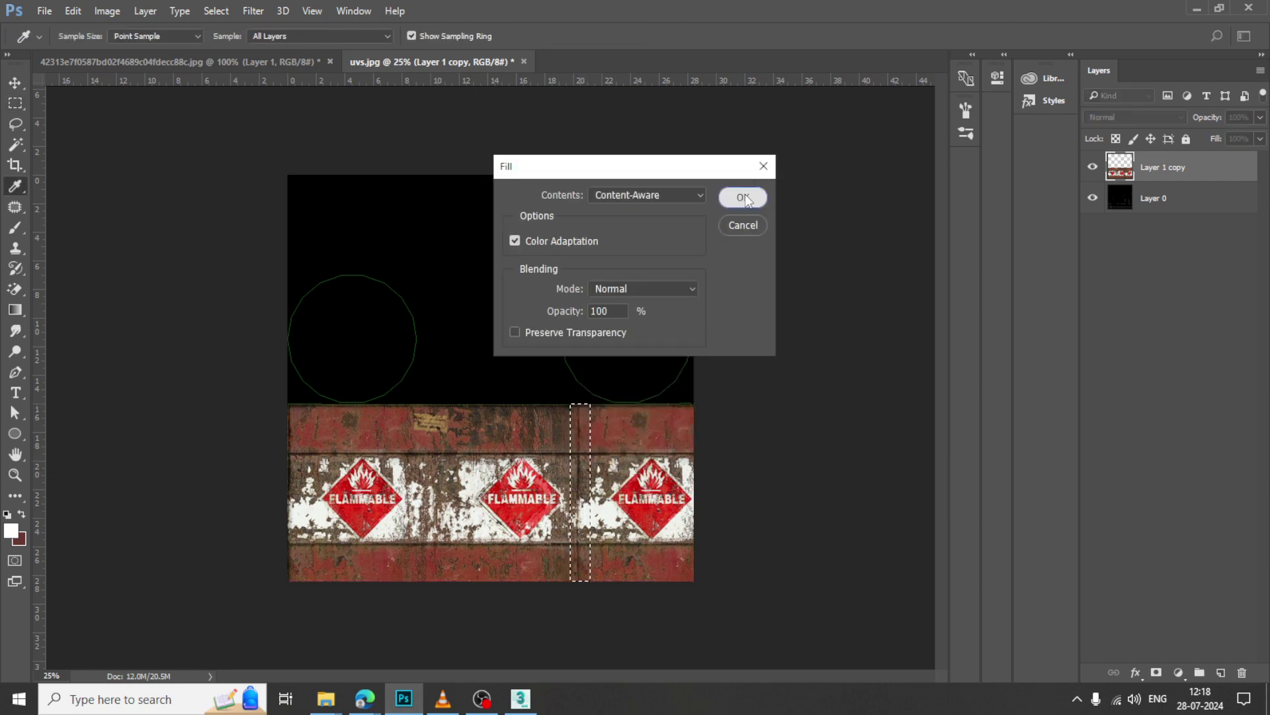
click(743, 198)
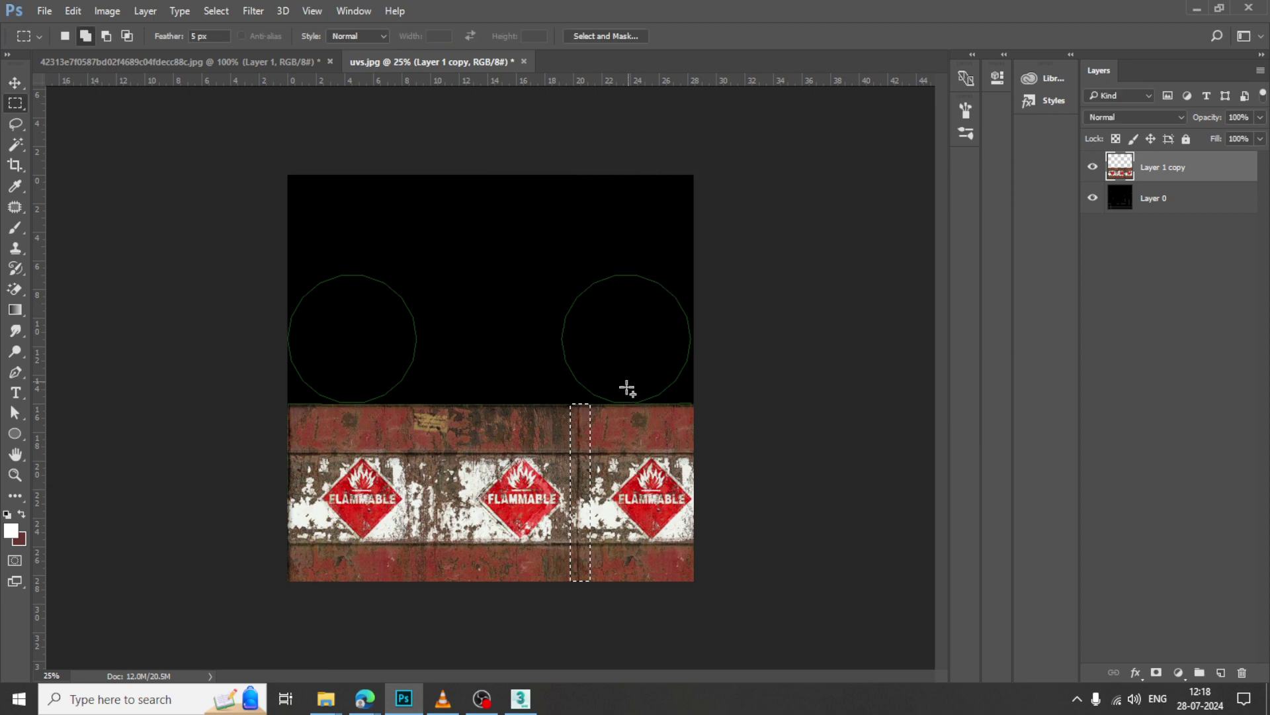
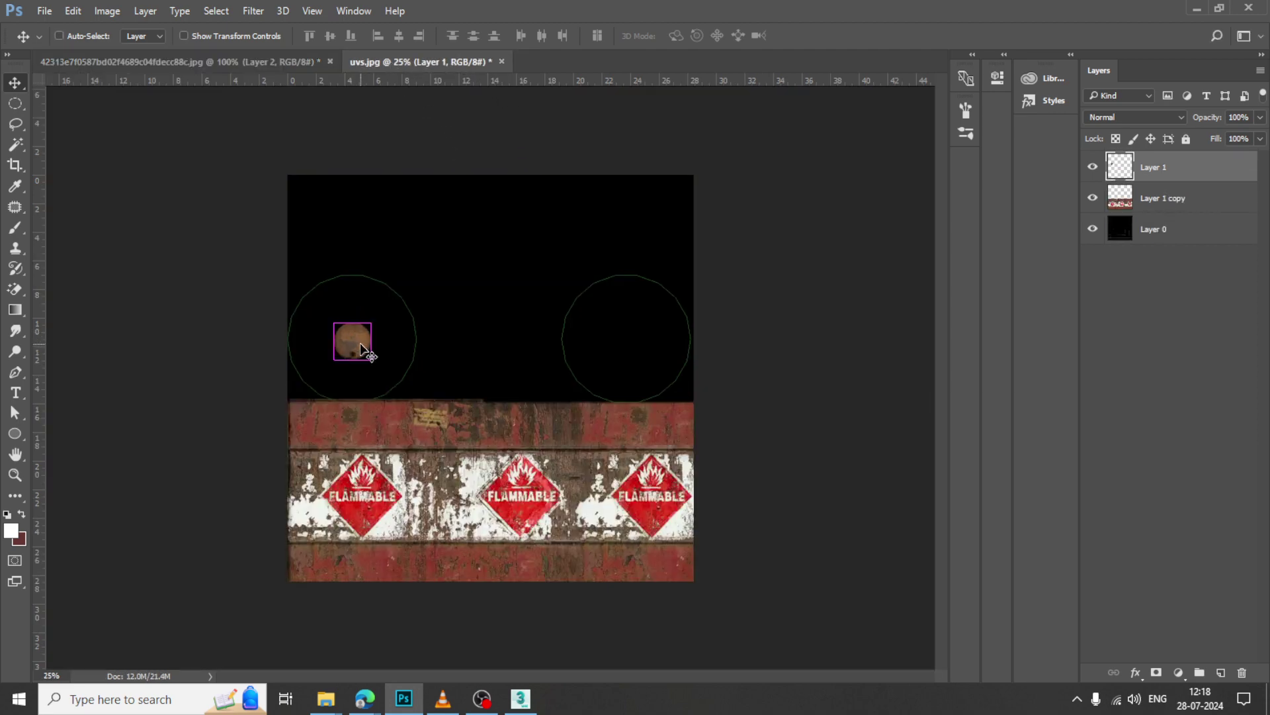
Scale the orange lid to about 372% over the left circular outline and nudge it down and right to fit.
key(ctrl+t)
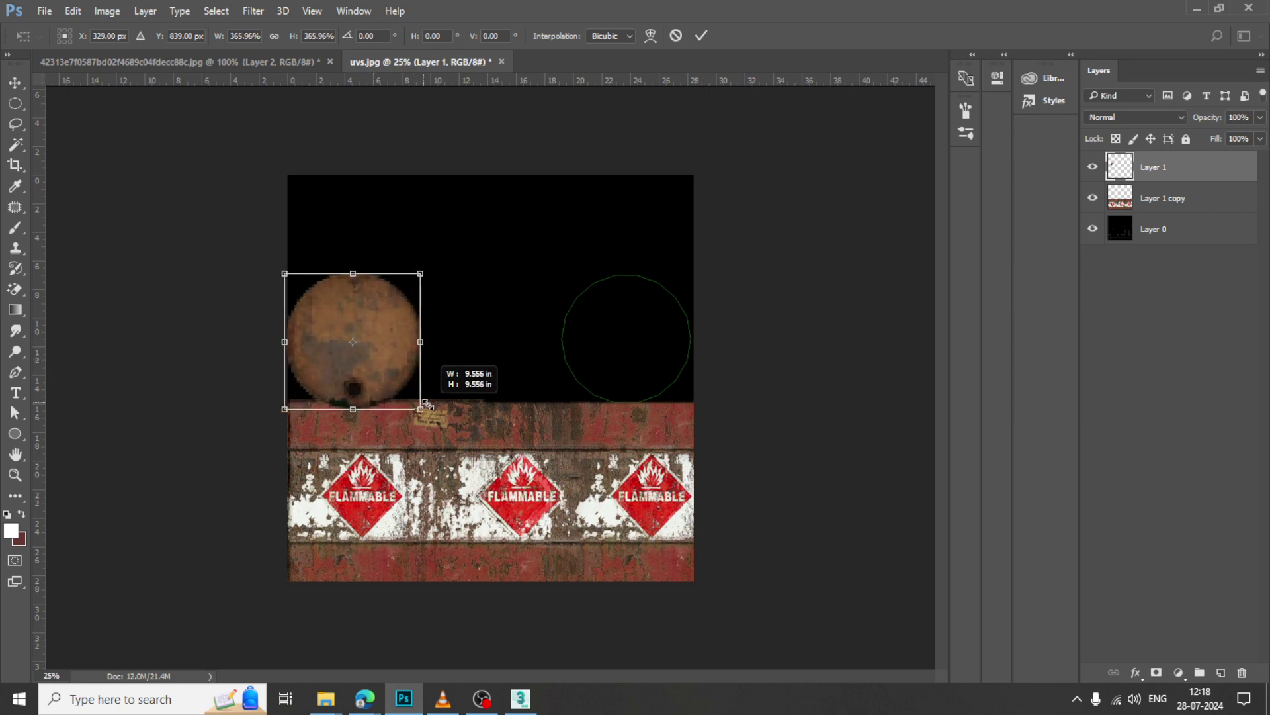
drag(391, 369, 386, 368)
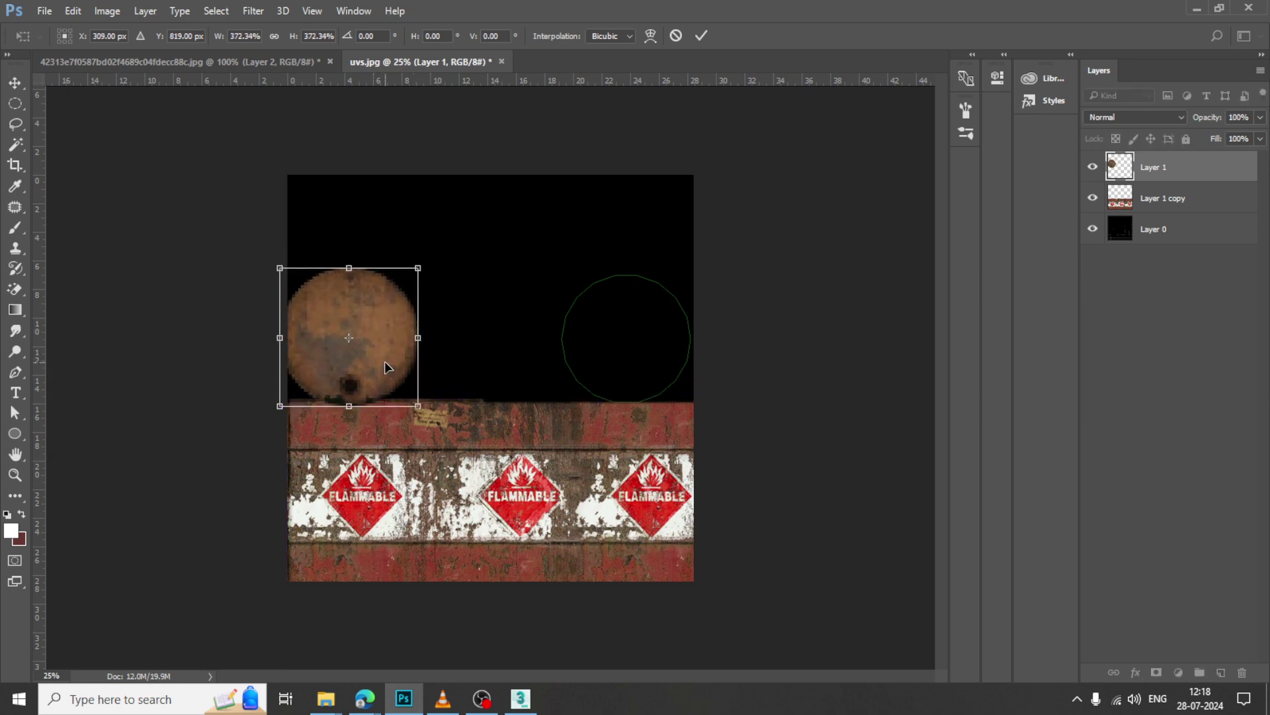
key(Return)
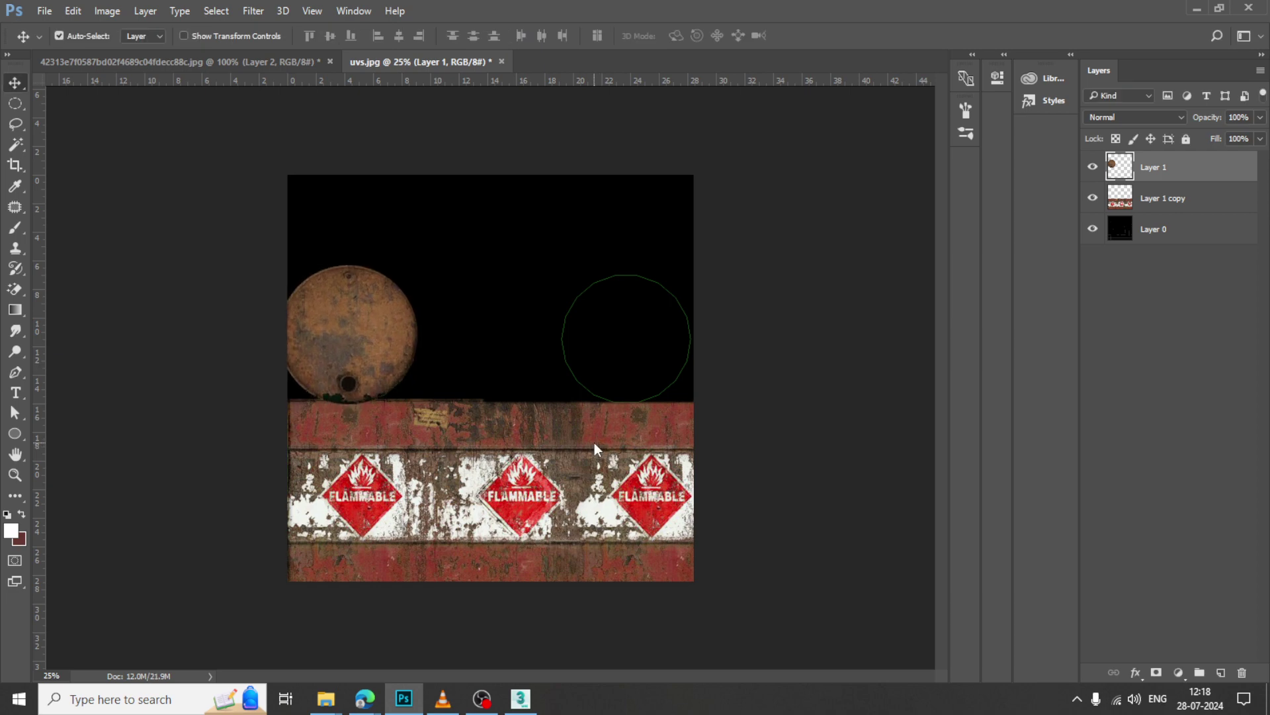
key(Down)
key(Down)
key(Down)
key(Down)
key(Down)
key(Down)
key(Down)
key(Down)
key(Down)
key(Down)
key(Right)
key(Right)
key(Right)
key(Right)
key(Right)
key(Right)
key(Right)
key(Right)
key(Right)
key(Right)
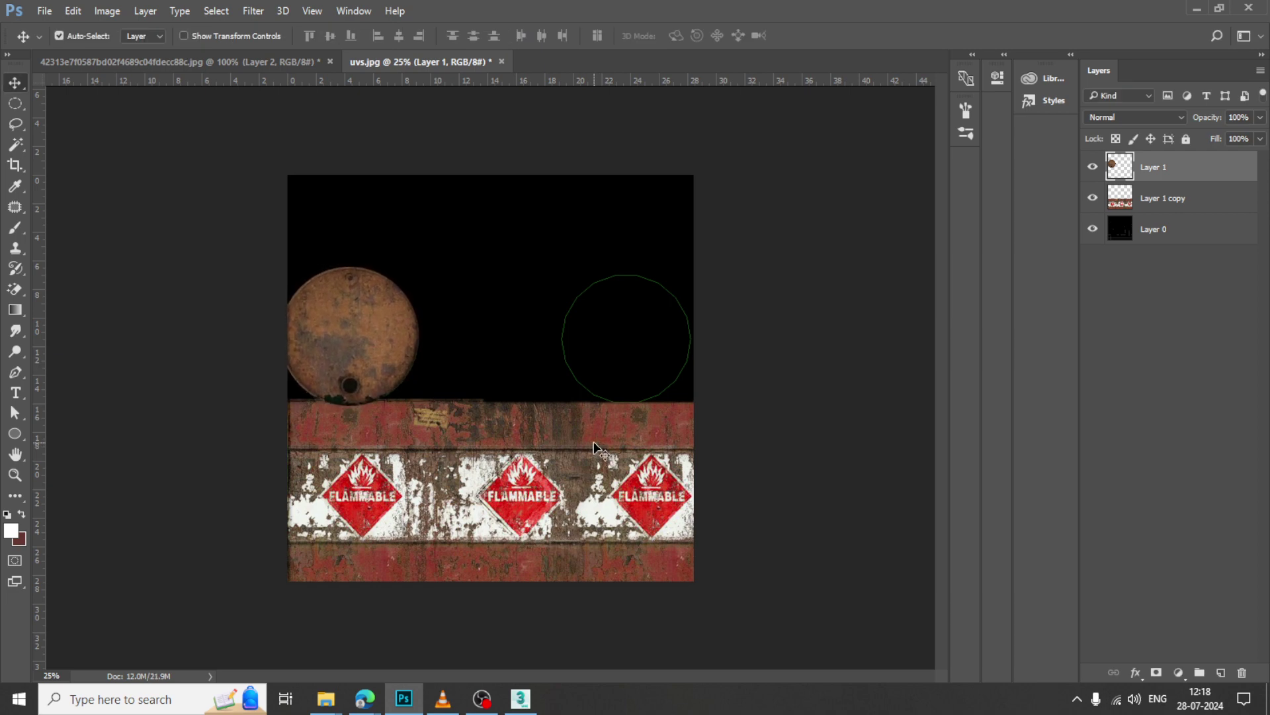
key(Down)
key(Down)
key(Down)
In the flammable barrel image, select the dark lid with a circular marquee and copy it from the Background to a new layer.
click(252, 61)
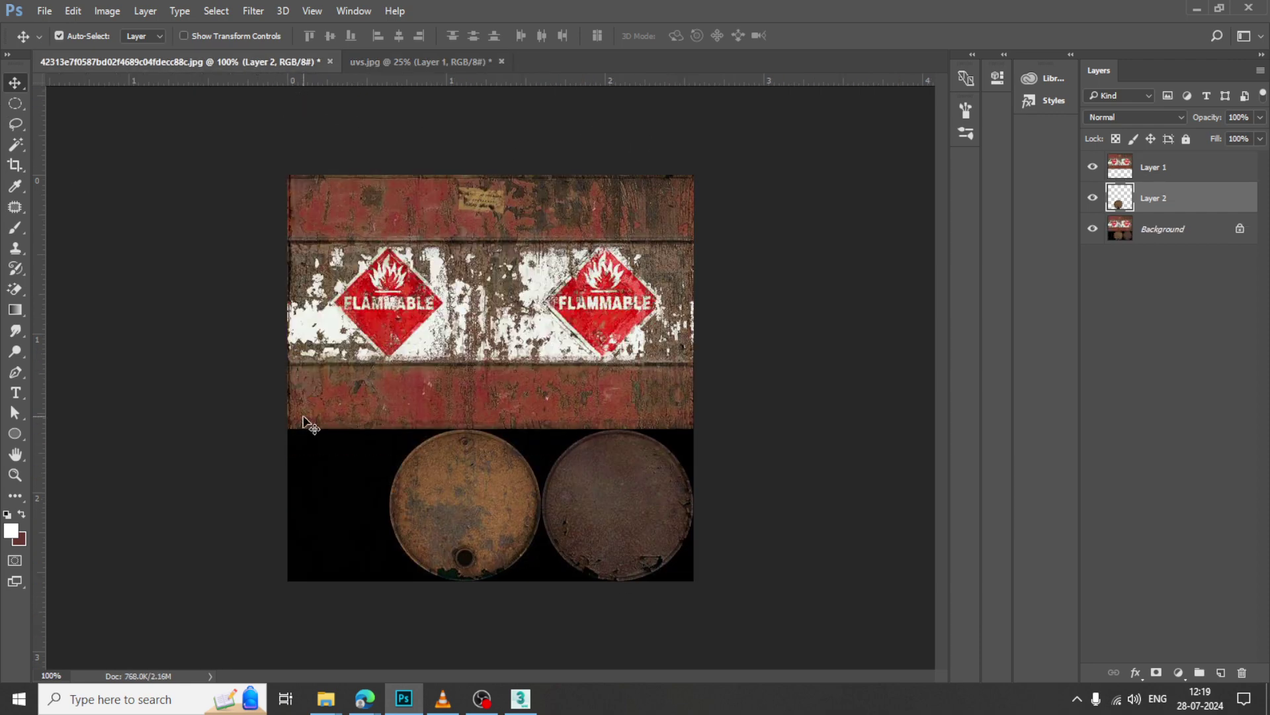
click(16, 104)
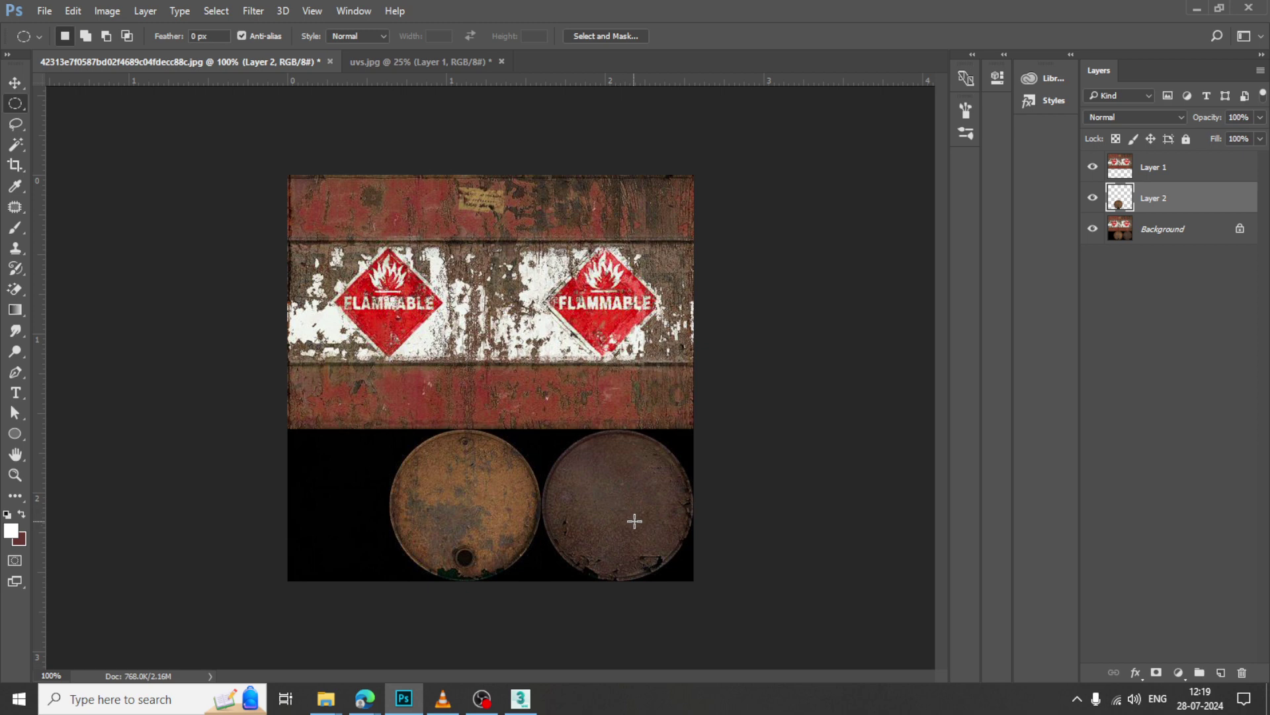
alt+shift+drag(618, 503, 704, 577)
click(1184, 235)
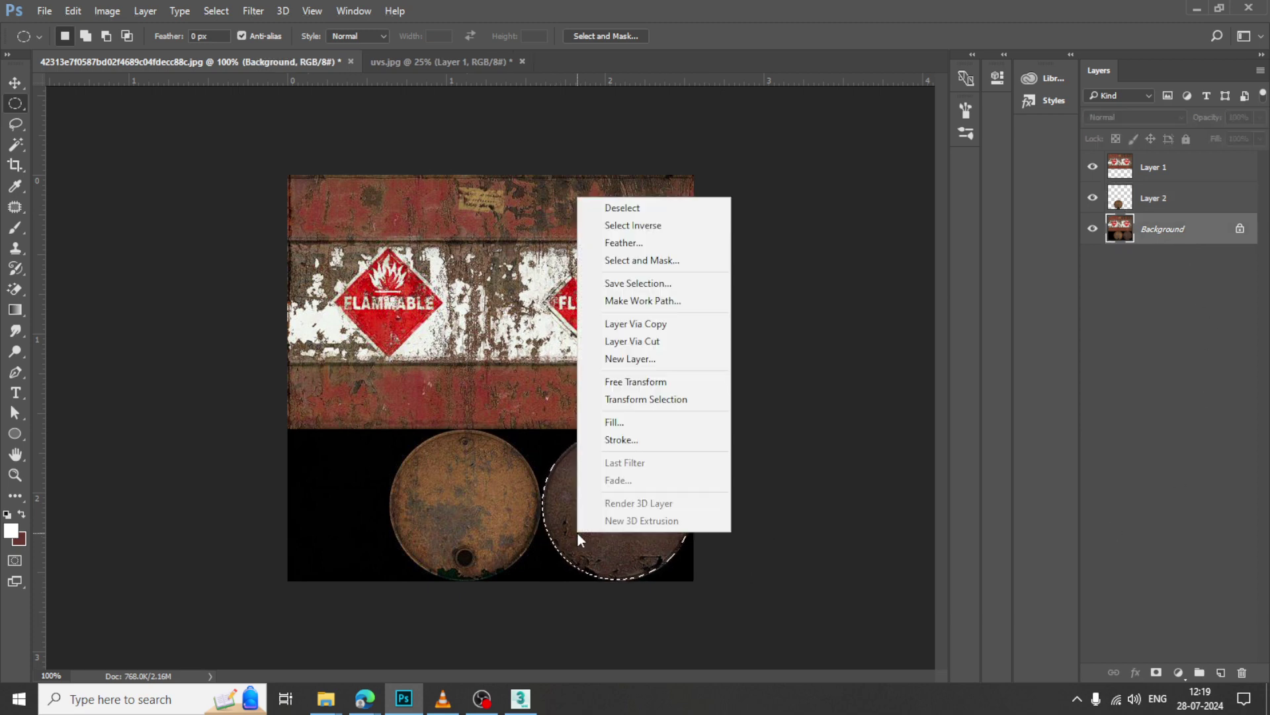
right_click(577, 532)
click(659, 324)
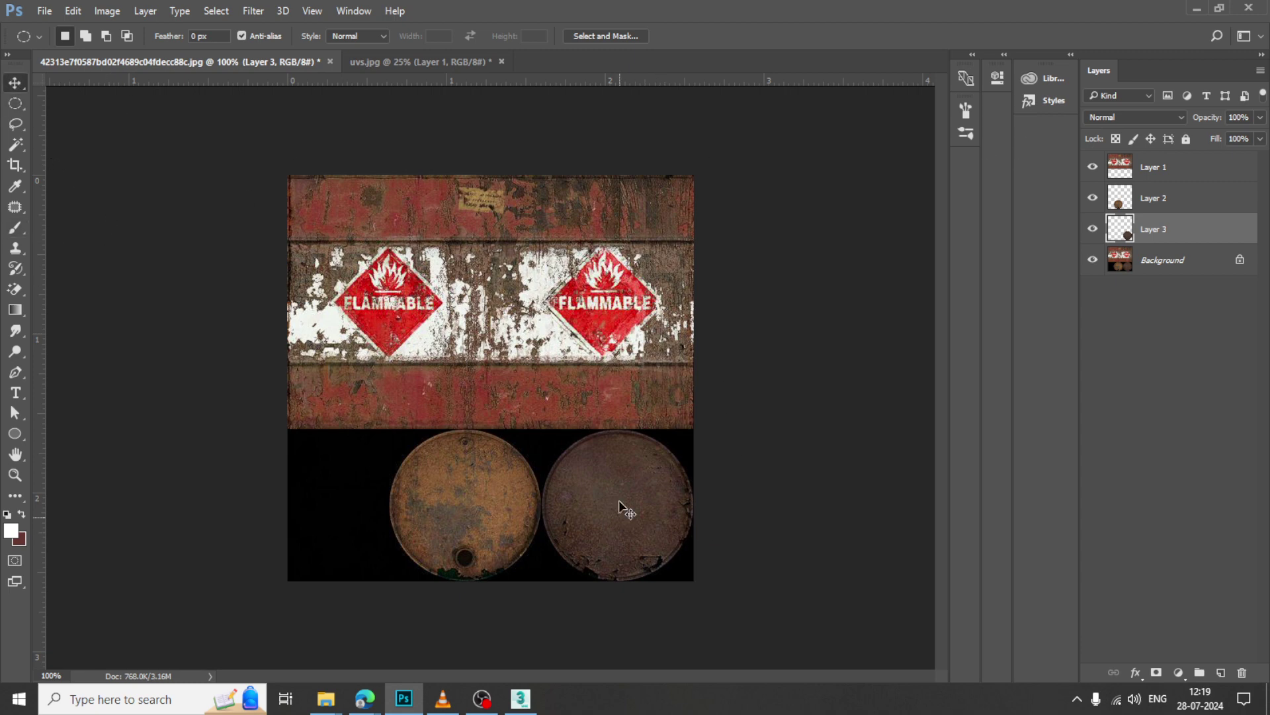
Move the dark lid into uvs.jpg and scale it to cover the right circular outline.
ctrl+drag(618, 499, 705, 401)
key(ctrl+t)
key(Return)
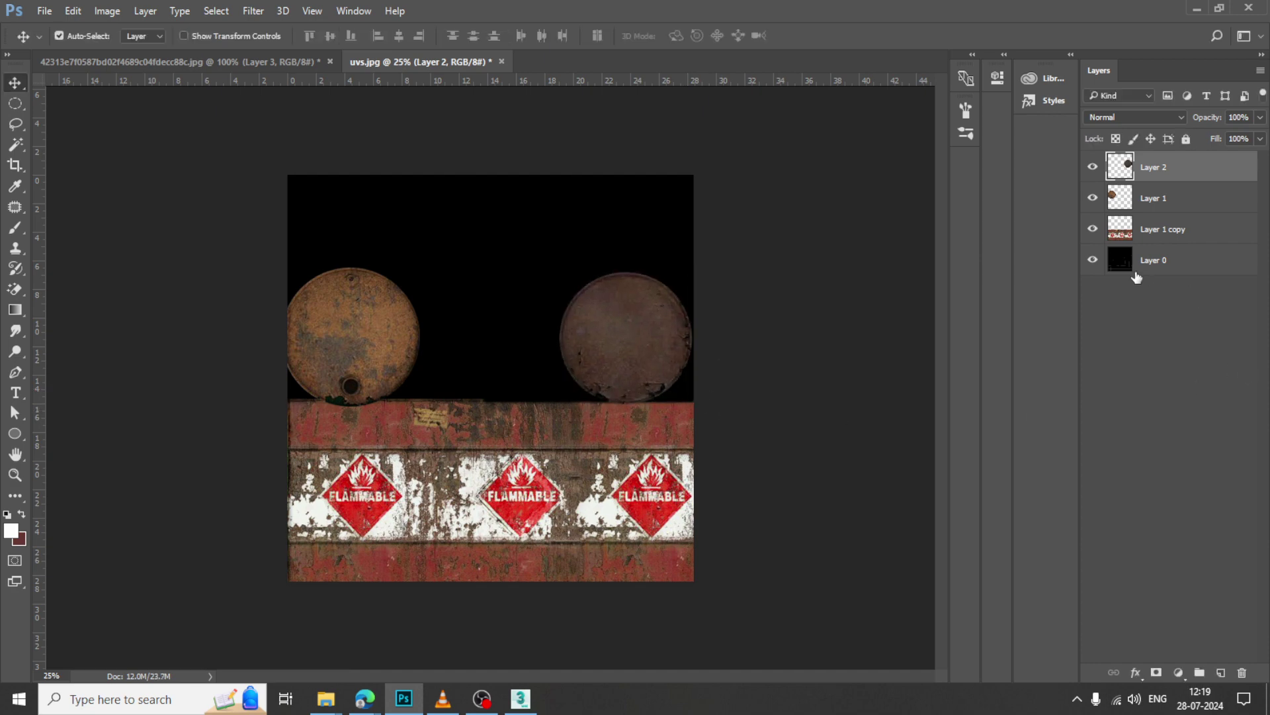
Hide the black template layer, Layer 0, and save the texture as drum.jpg in JPEG format at quality 12.
click(1093, 261)
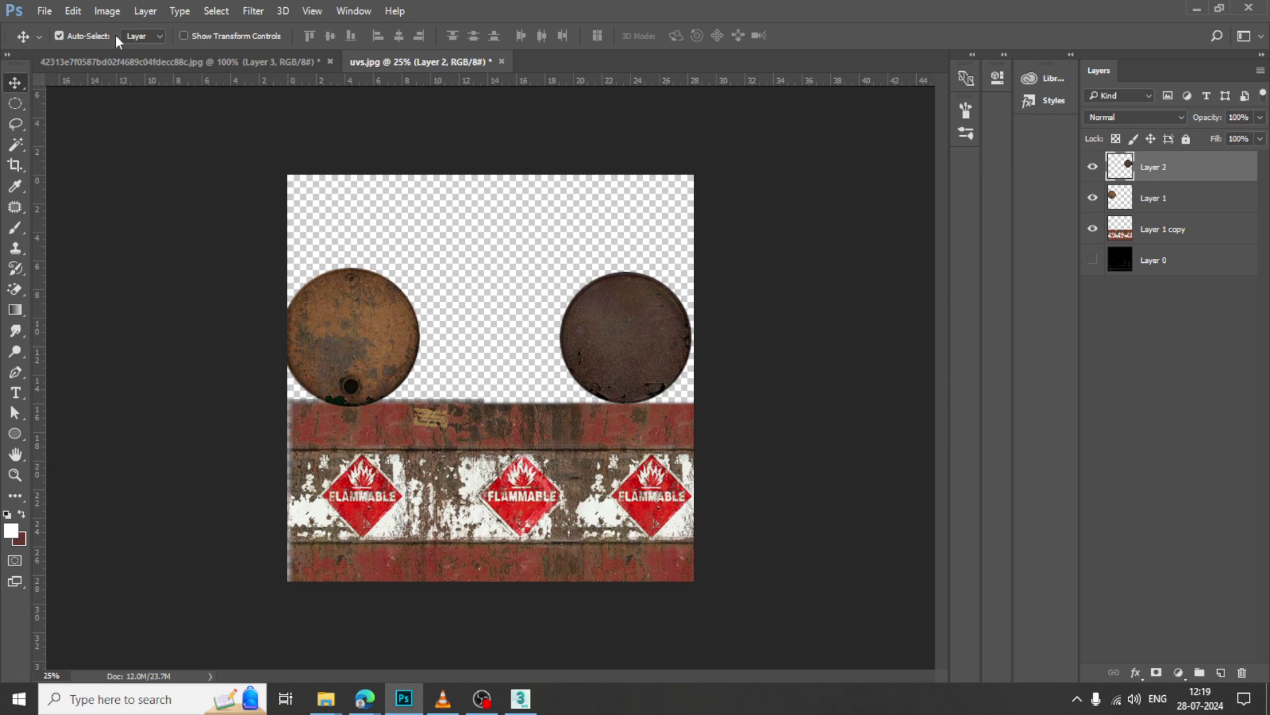
click(41, 11)
mouse_move(74, 107)
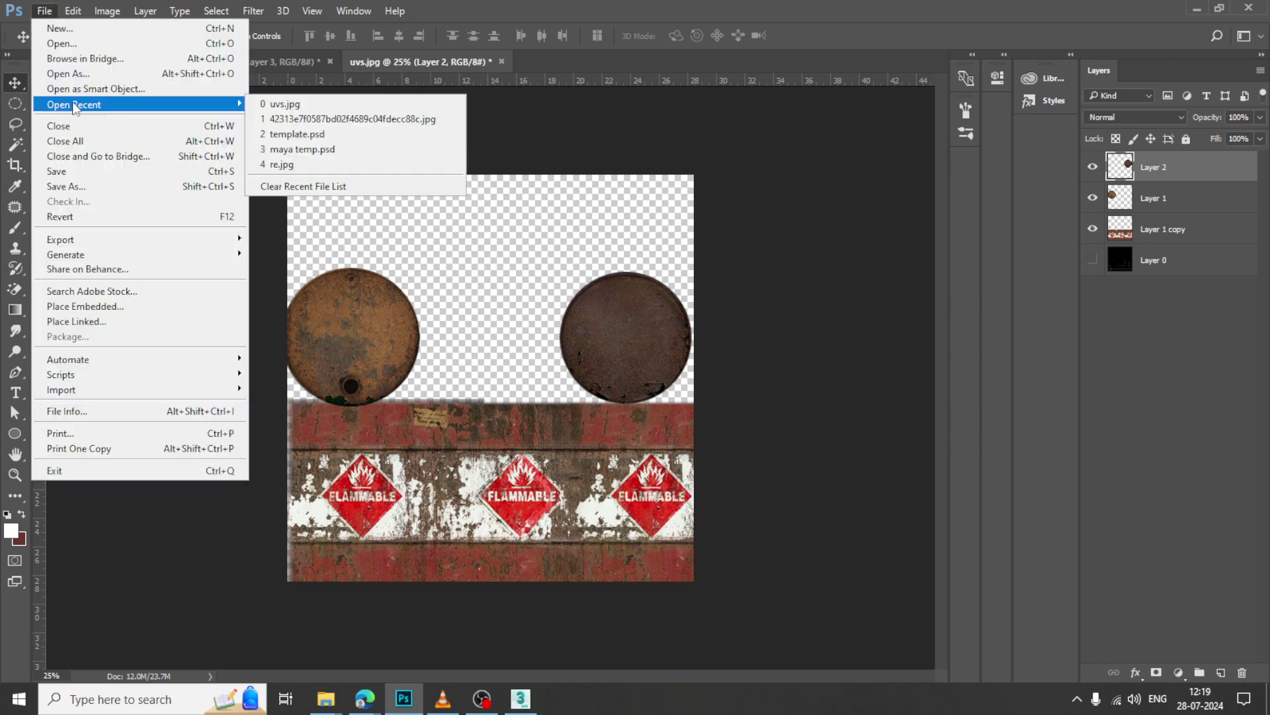
click(101, 184)
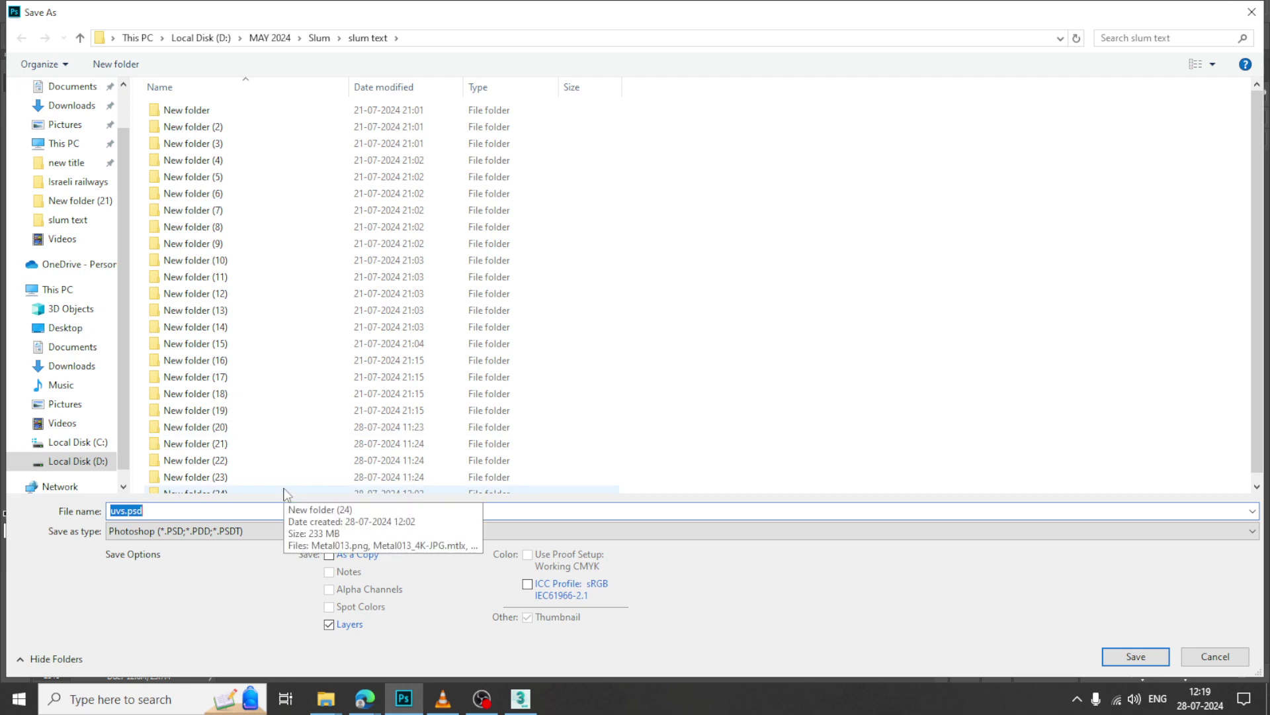
text(drum)
key(Tab)
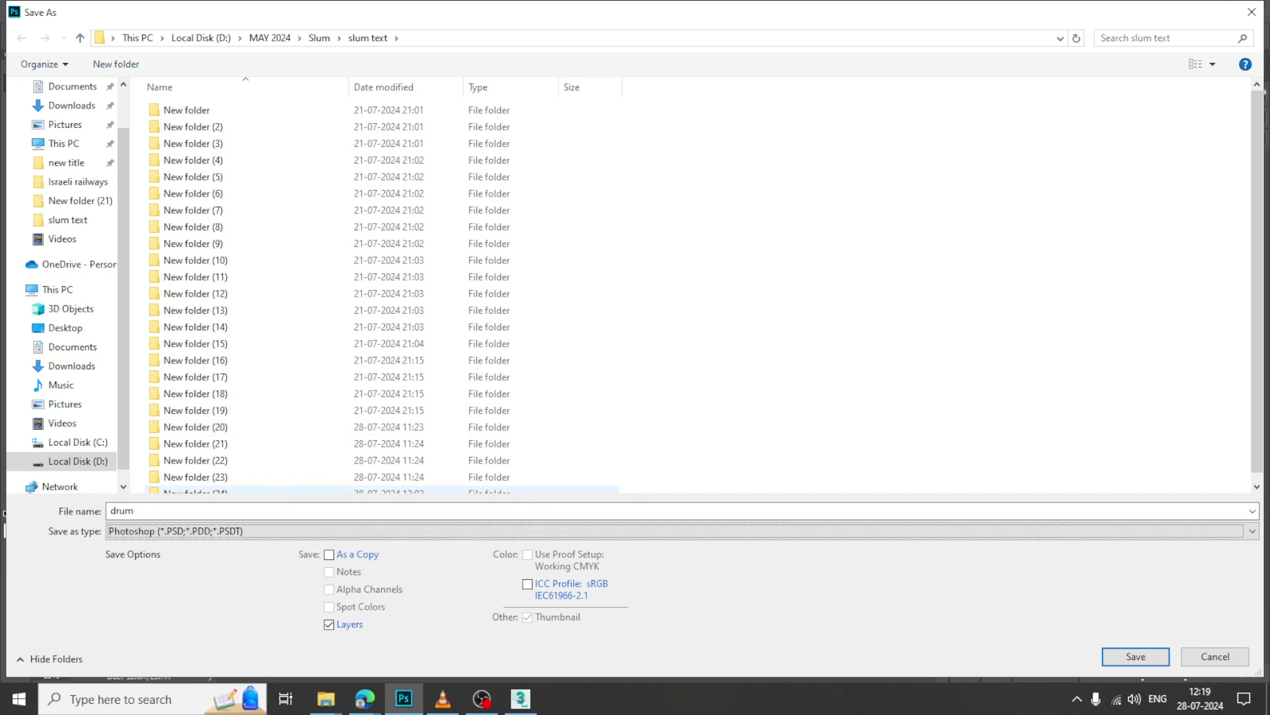
key(j)
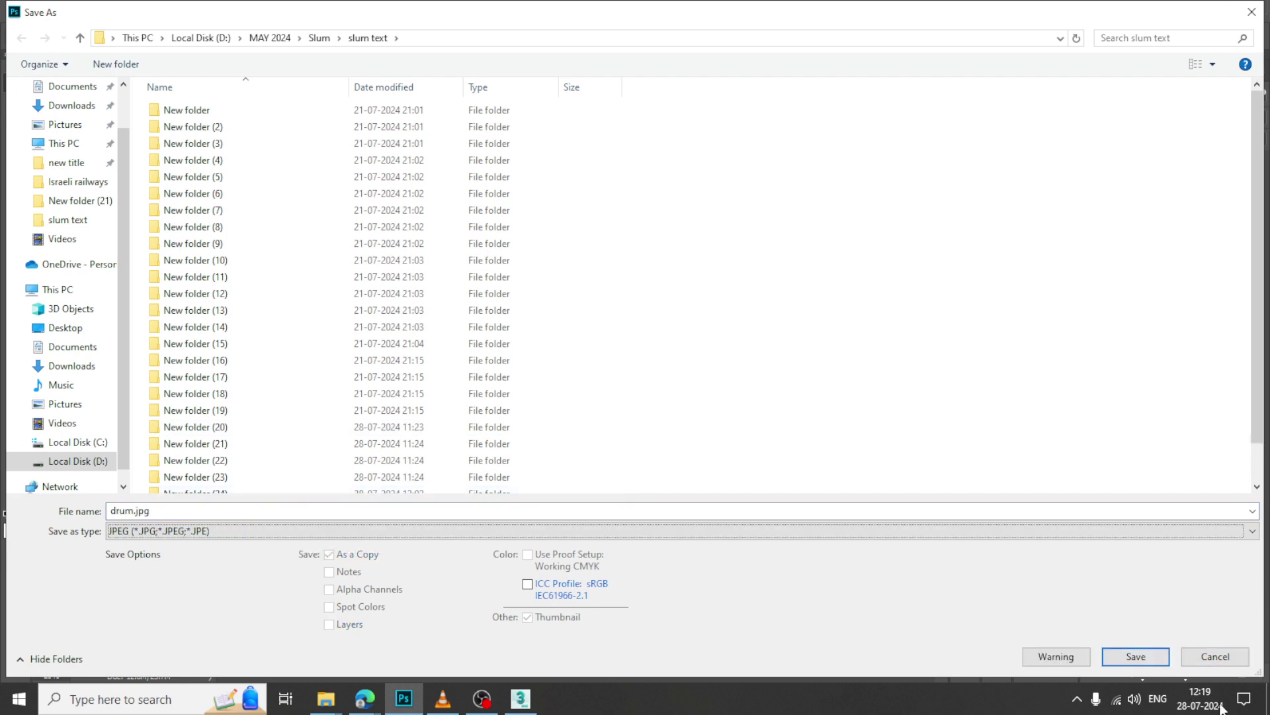
click(1136, 656)
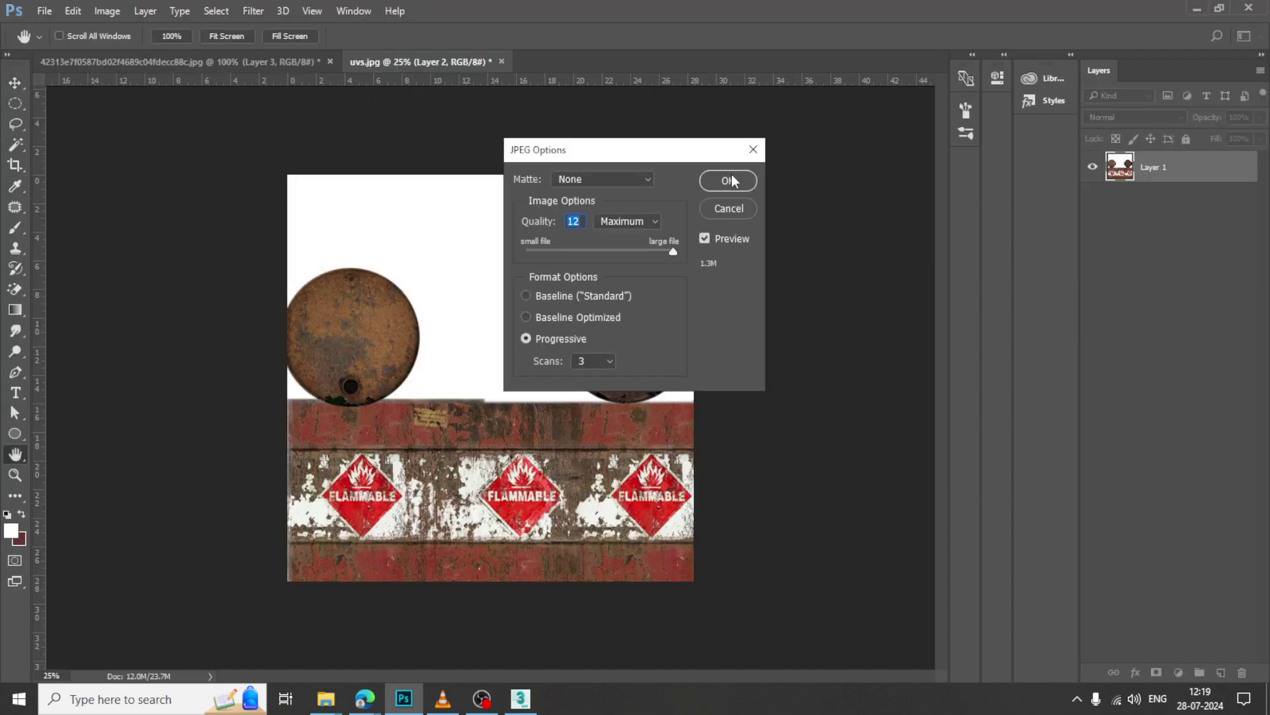
click(730, 180)
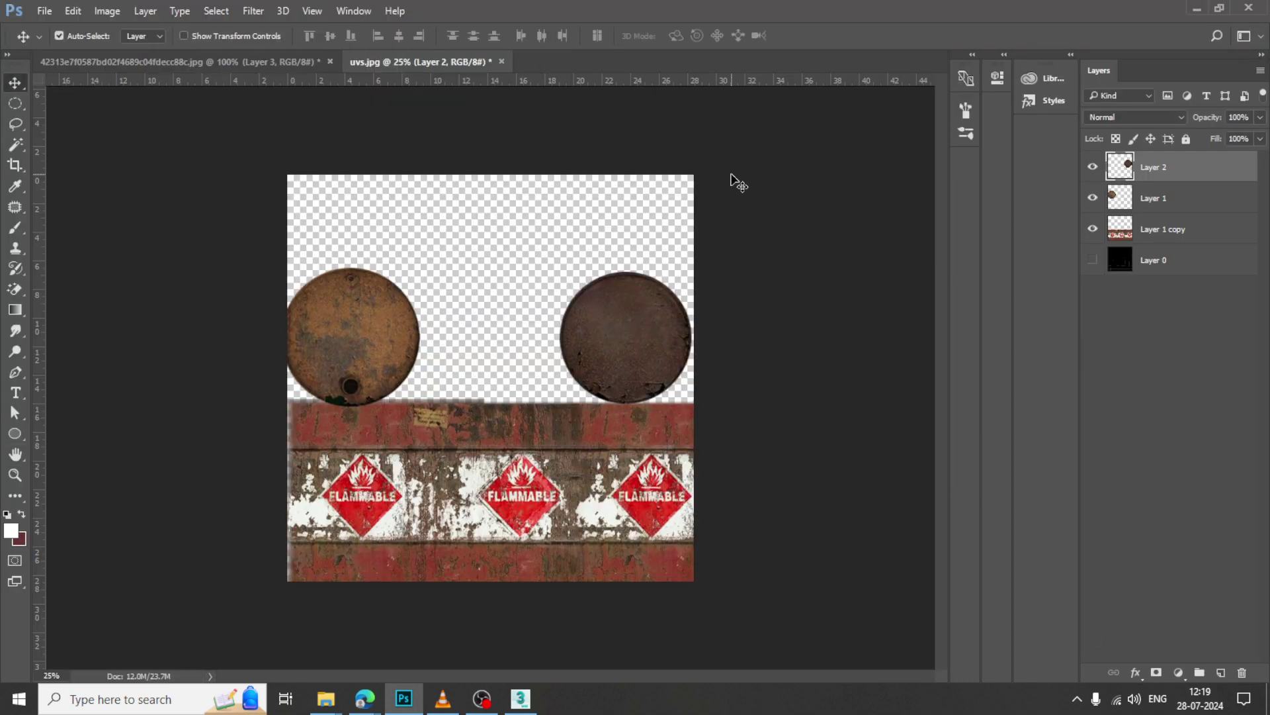
Switch to 3ds Max, minimize the UV render and Edit UVWs windows, and leave the Polygon level of the Unwrap UVW modifier.
click(521, 698)
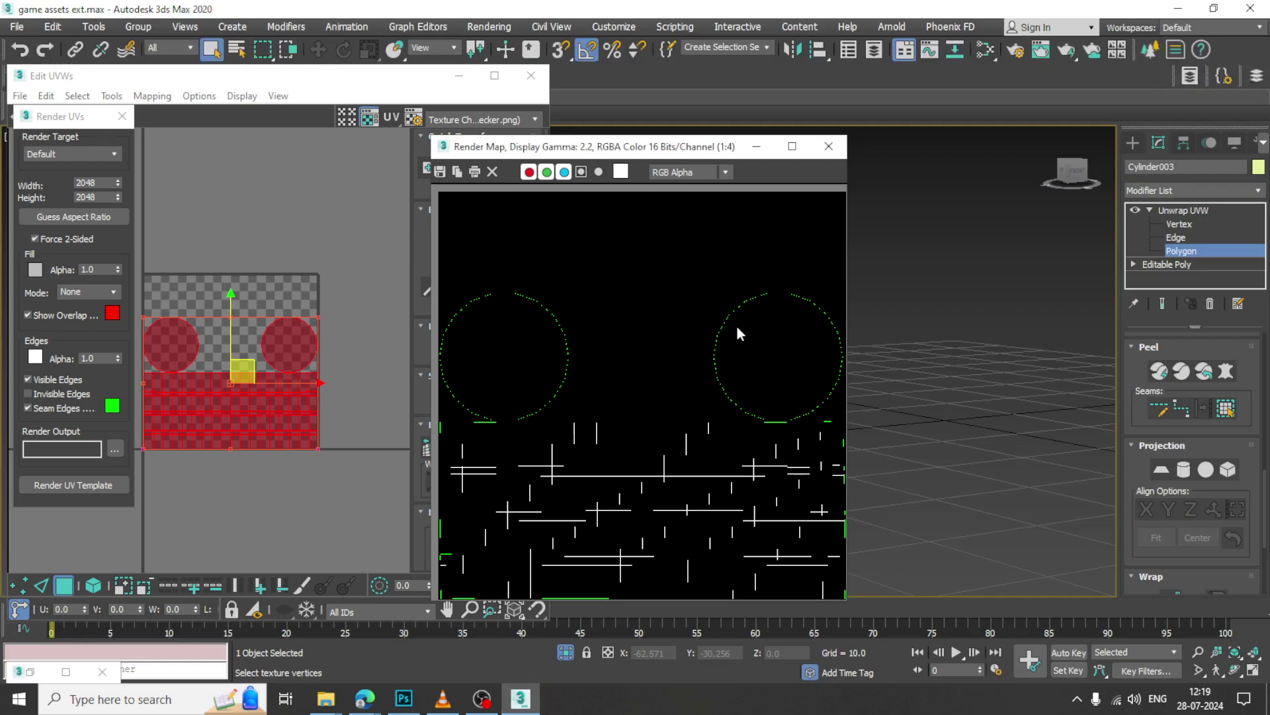
click(756, 147)
click(460, 82)
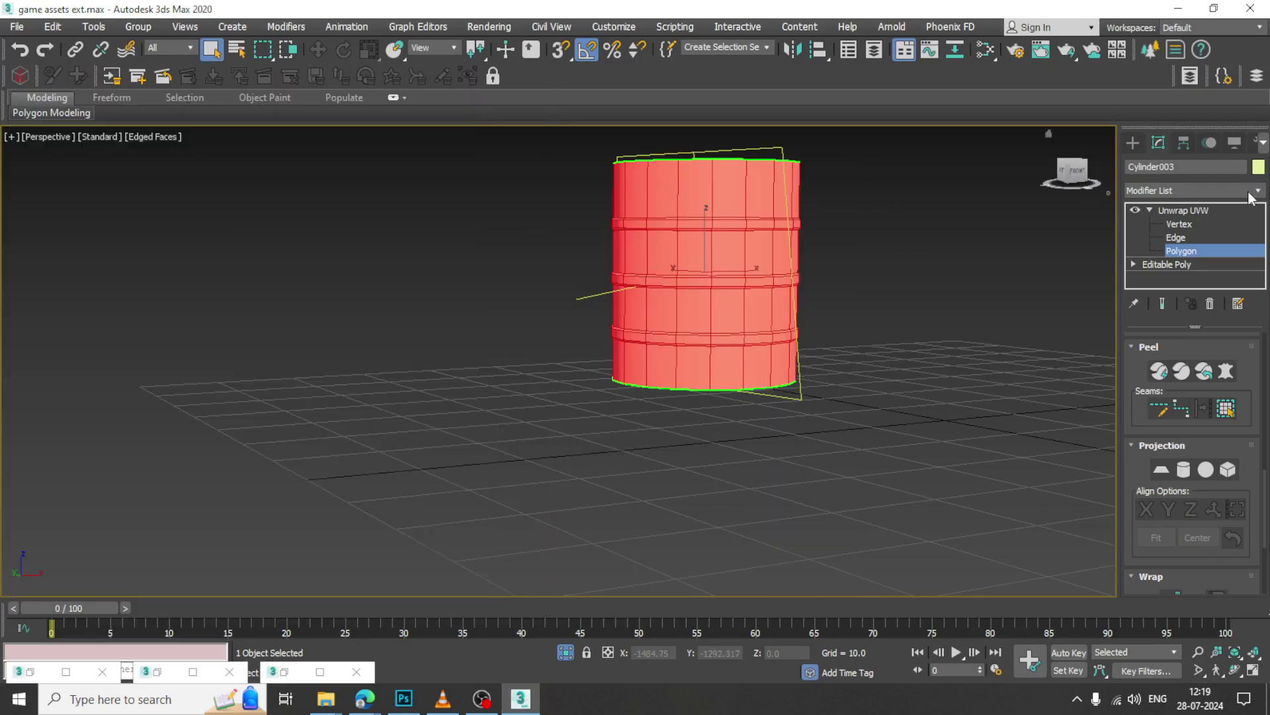
click(1206, 211)
Add a new VRayMtl to an empty area of the Slate Material Editor view and display its parameters.
key(m)
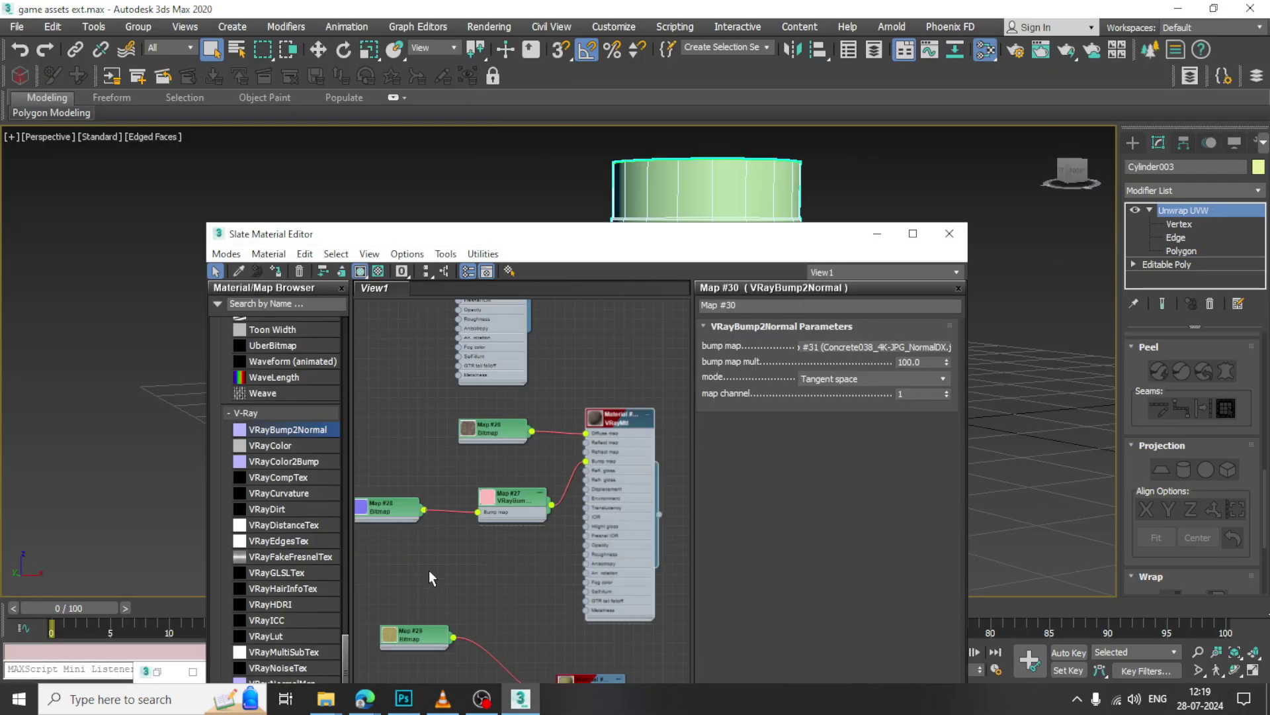
middle_drag(429, 570, 437, 313)
middle_drag(548, 502, 532, 301)
scroll(279, 528, up, 4)
scroll(279, 533, up, 6)
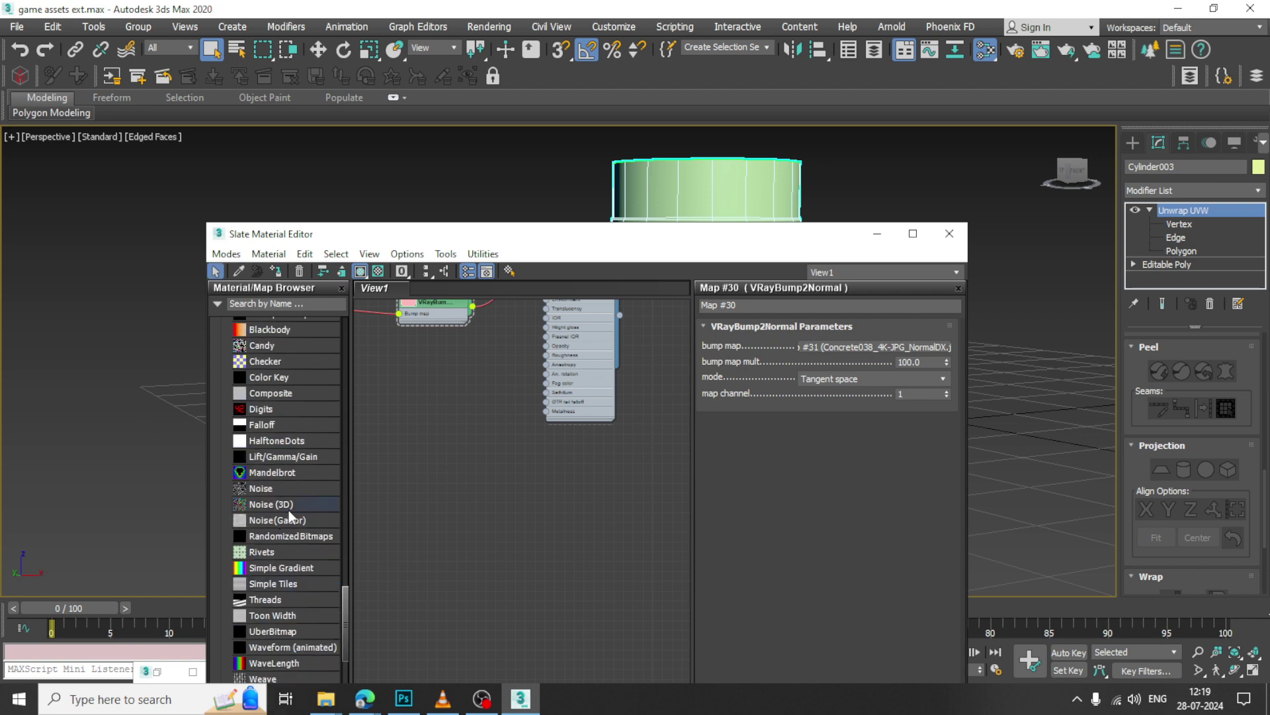
scroll(287, 422, up, 6)
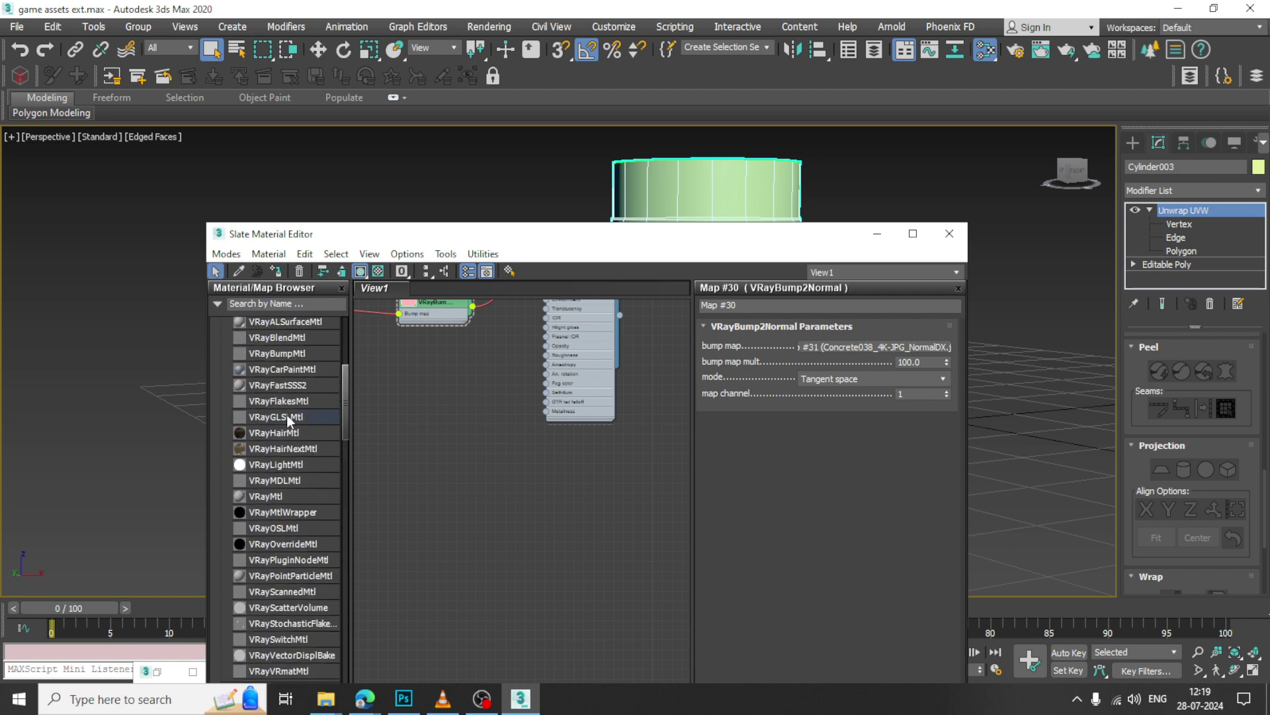
drag(468, 471, 467, 471)
double_click(467, 472)
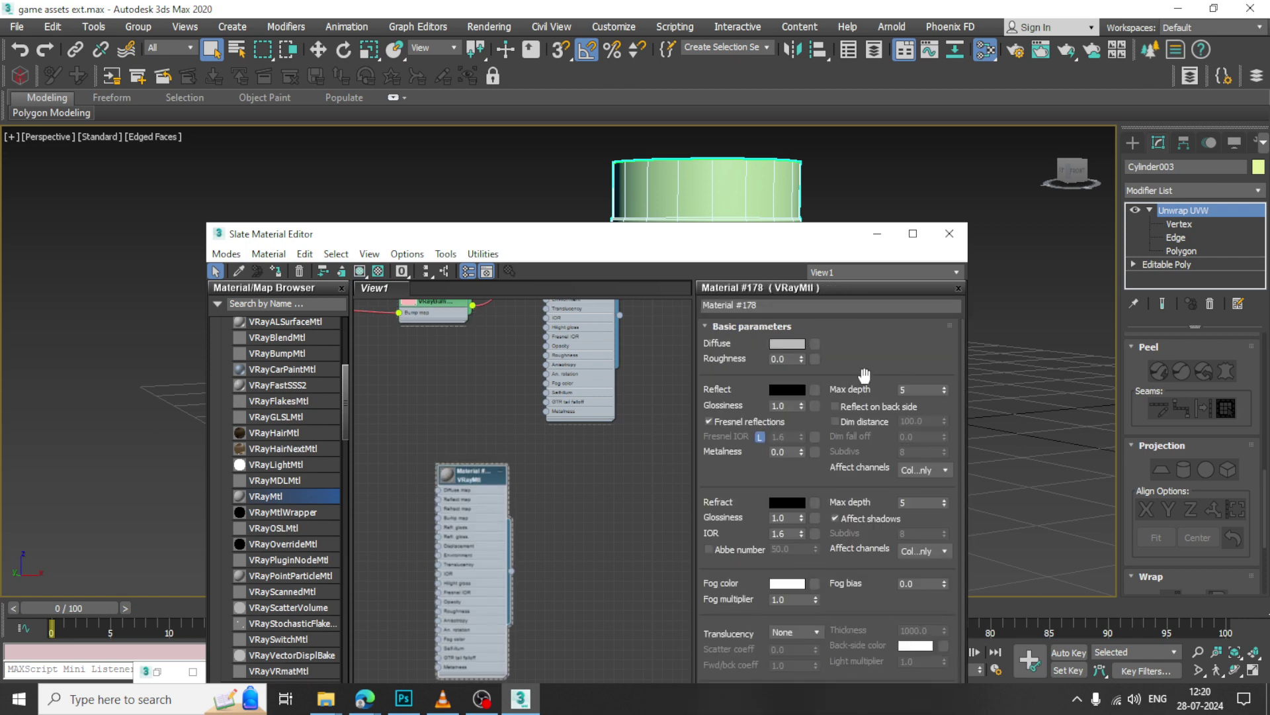
Load drum.jpg from the slum text folder as a Bitmap for the new material's Diffuse map.
click(815, 344)
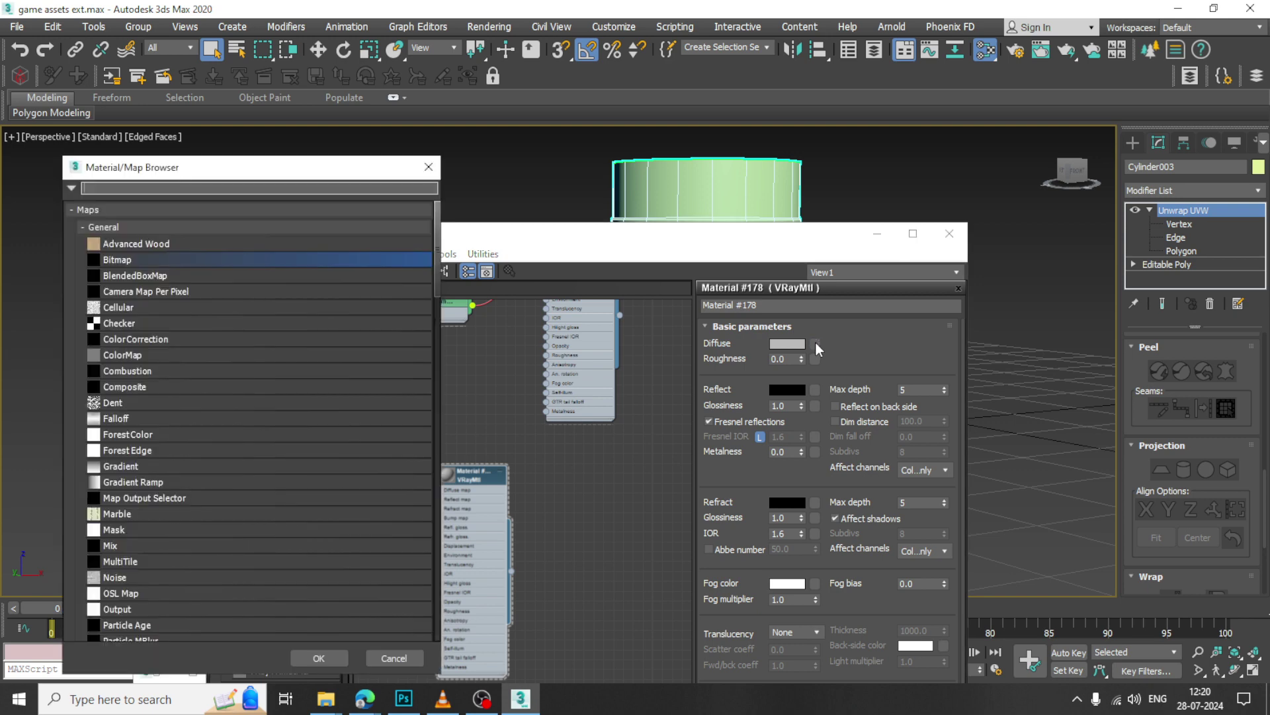
double_click(176, 261)
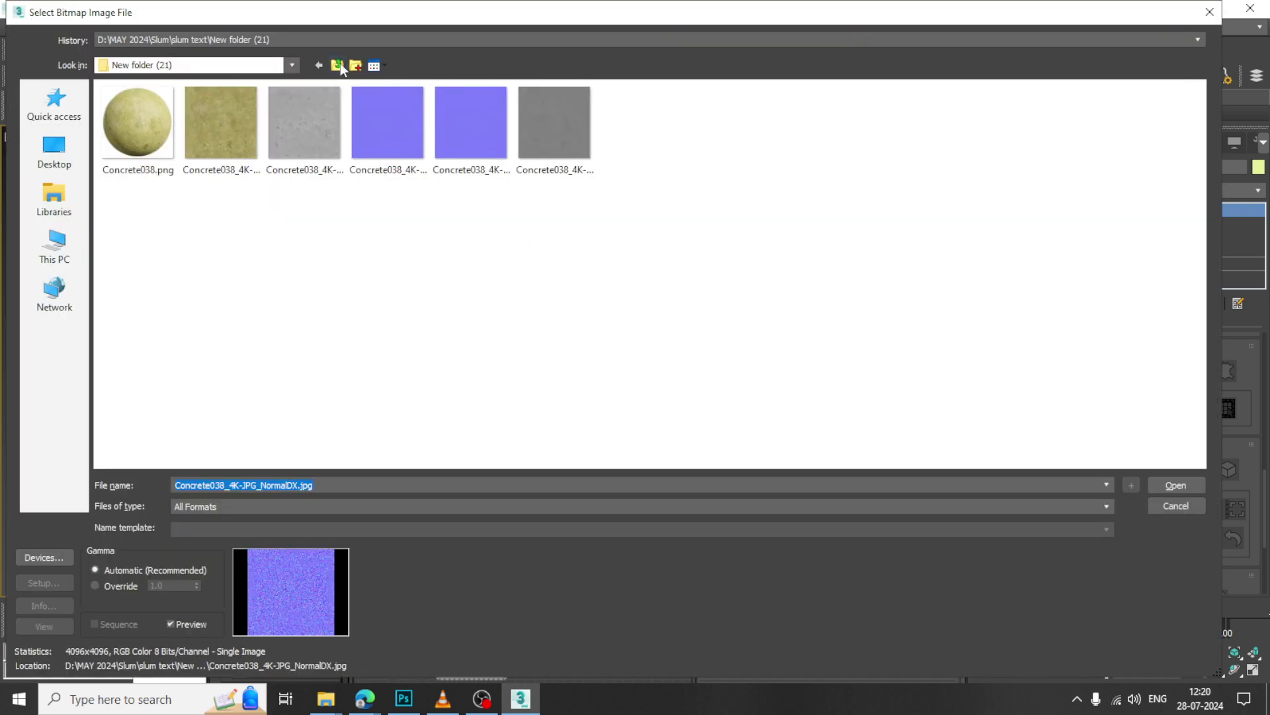
click(340, 62)
click(340, 62)
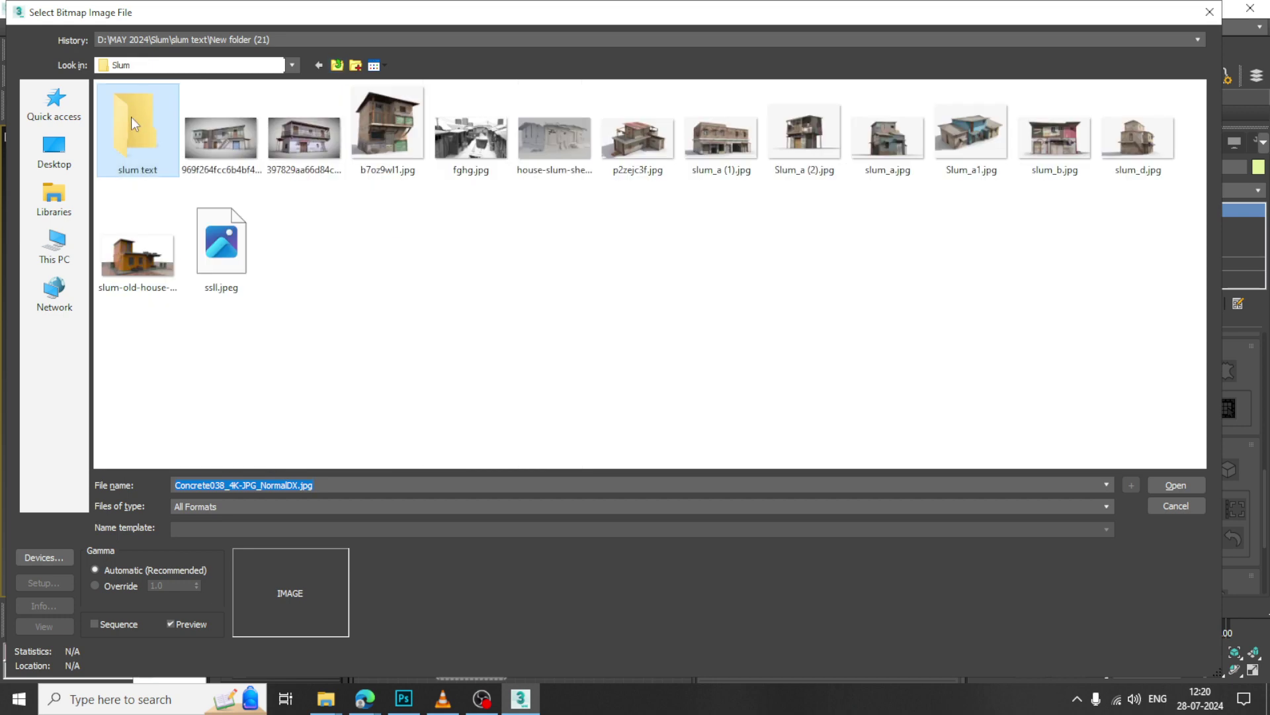
double_click(131, 116)
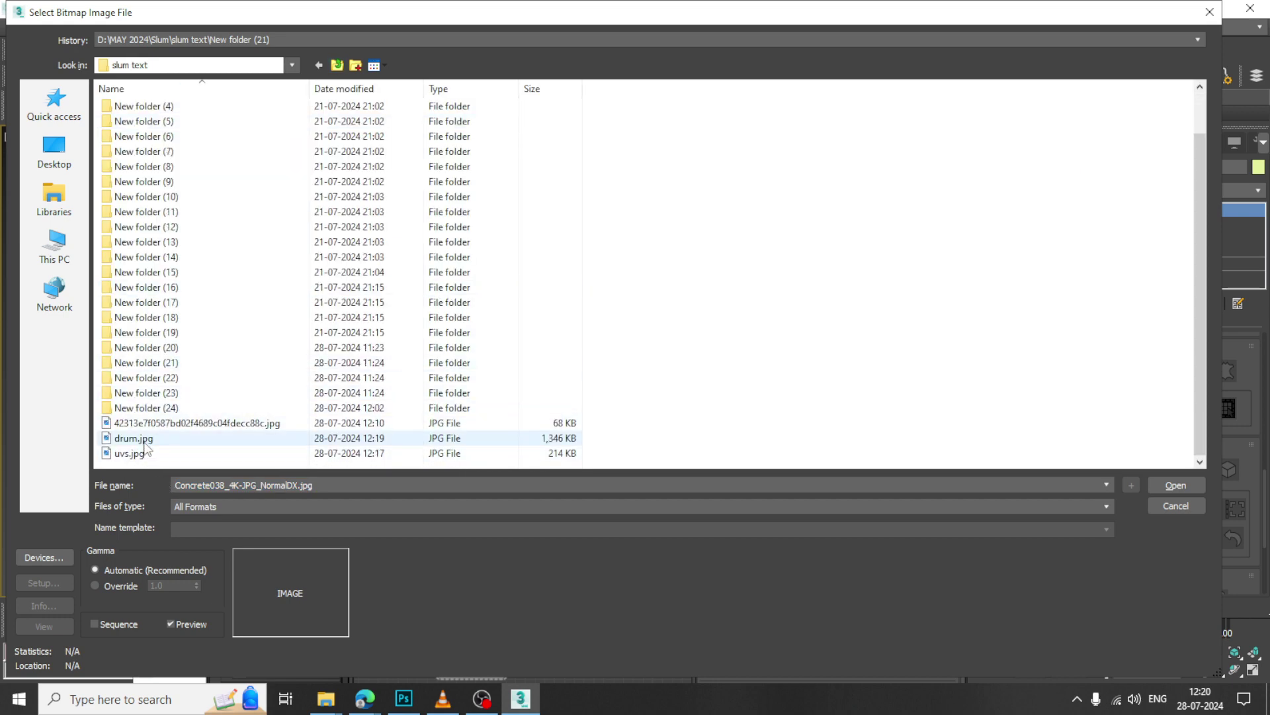
double_click(144, 442)
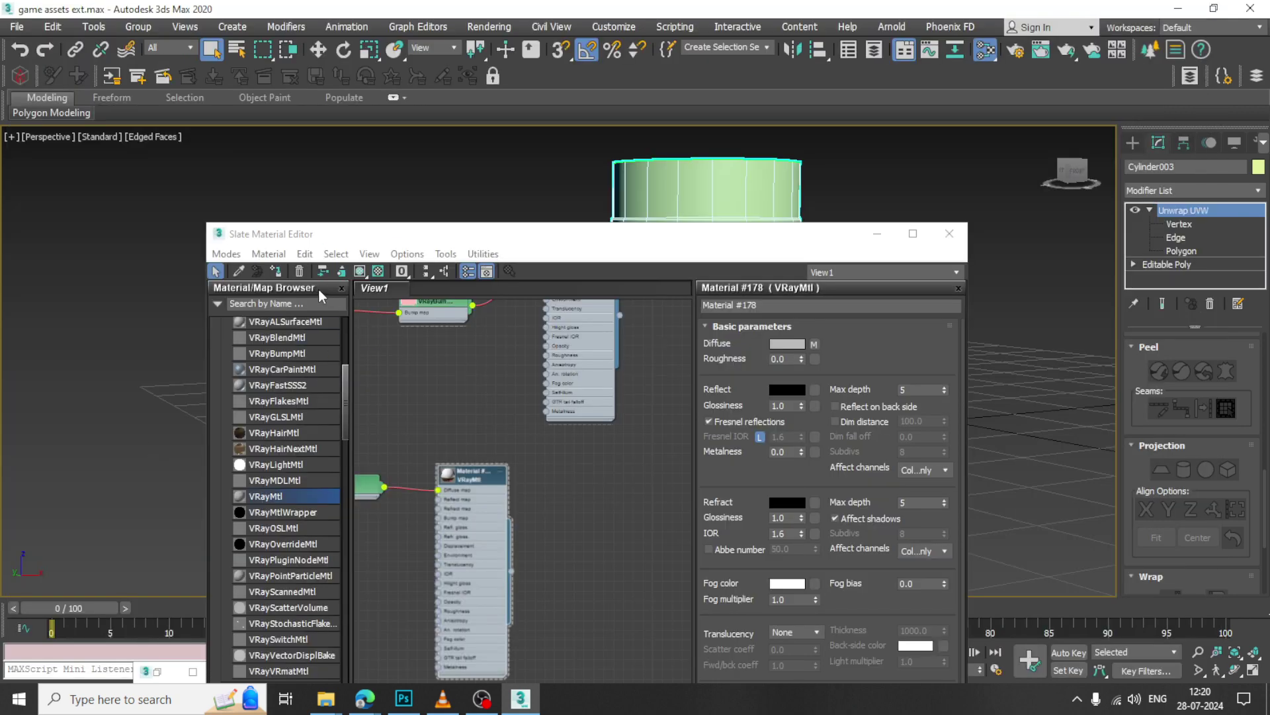
Assign the drum material to the selected barrel, show its texture in the viewport, and close the material editor.
click(275, 270)
click(360, 270)
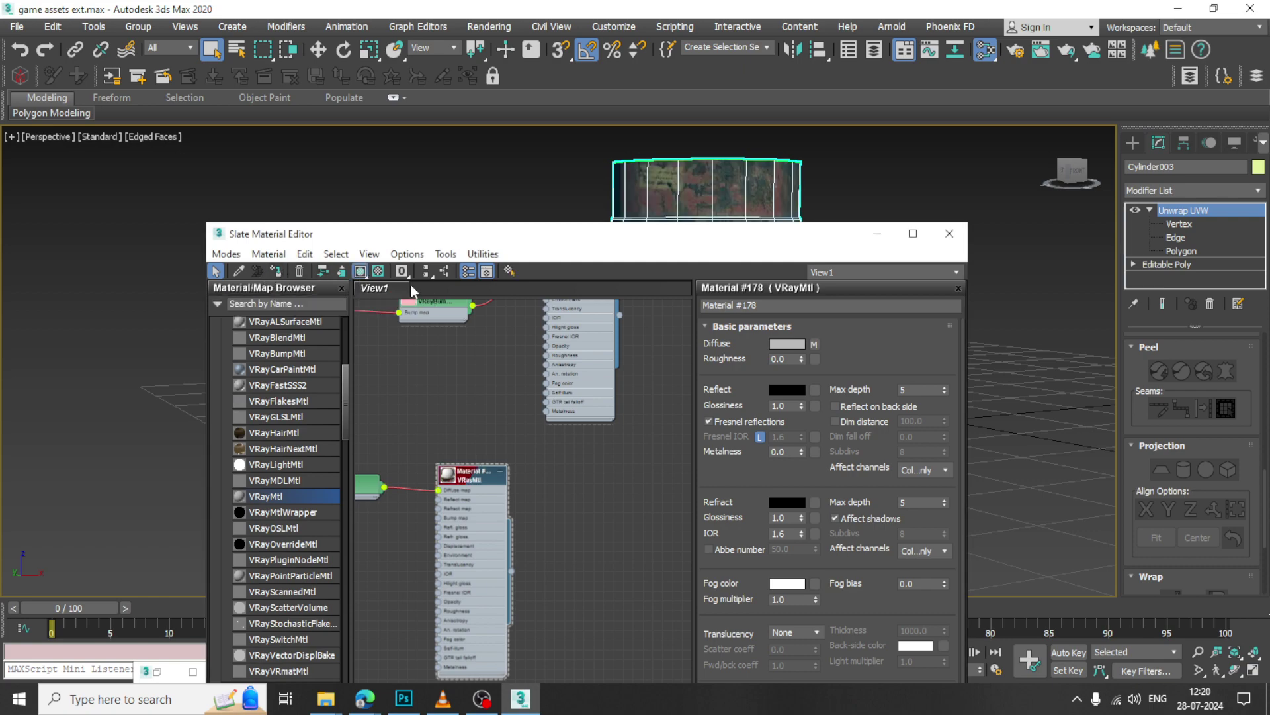
click(948, 233)
Deselect the textured barrel and end isolation to bring back the whole slum street scene.
click(919, 213)
alt+middle_drag(919, 213, 912, 248)
right_click(911, 241)
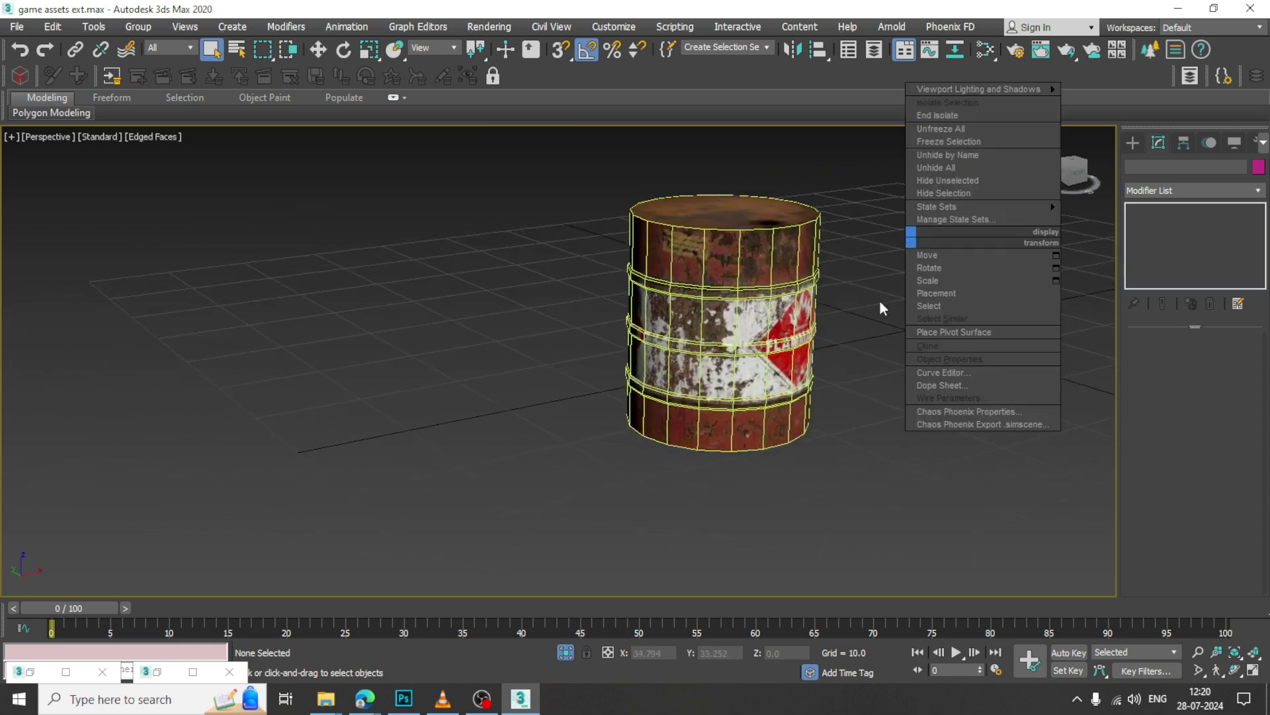
click(972, 117)
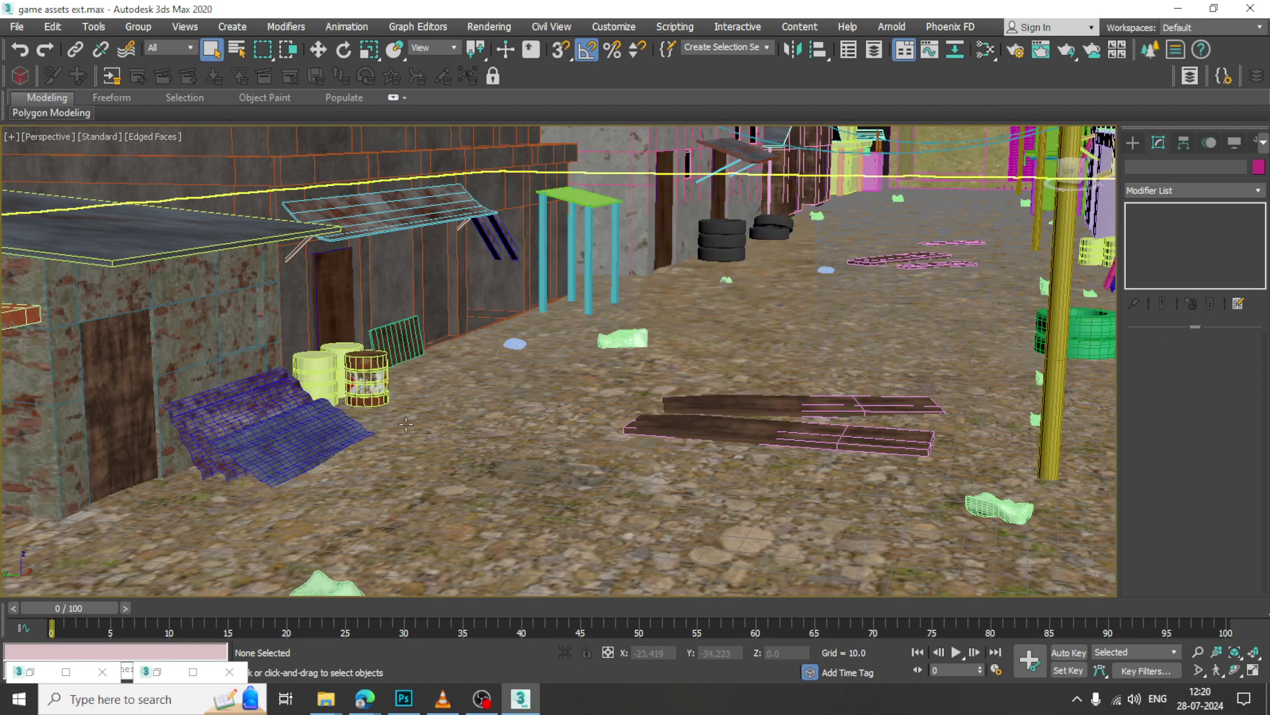
Turn off angle snap and rotate the textured barrel about 63 degrees around its vertical axis so the FLAMMABLE label faces the street.
click(367, 377)
key(e)
scroll(371, 380, up, 4)
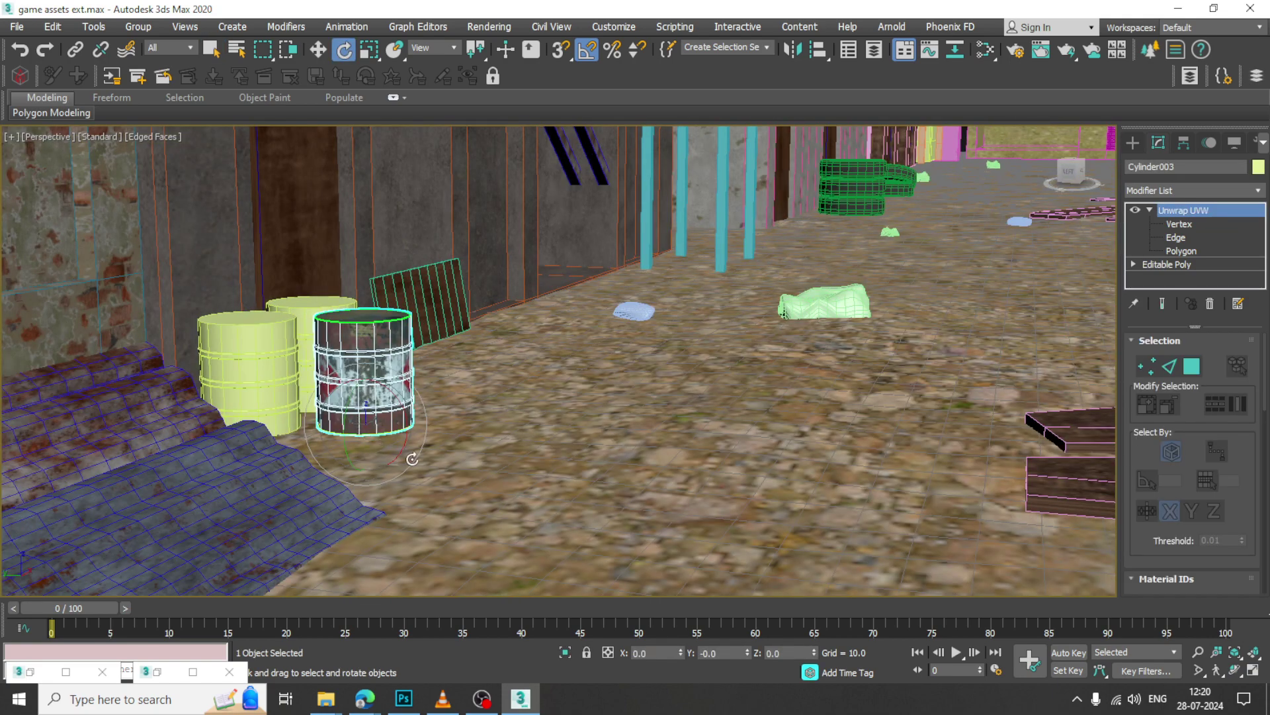
alt+middle_drag(412, 459, 397, 425)
drag(371, 418, 456, 402)
key(ctrl+z)
scroll(395, 436, up, 4)
click(594, 53)
click(452, 404)
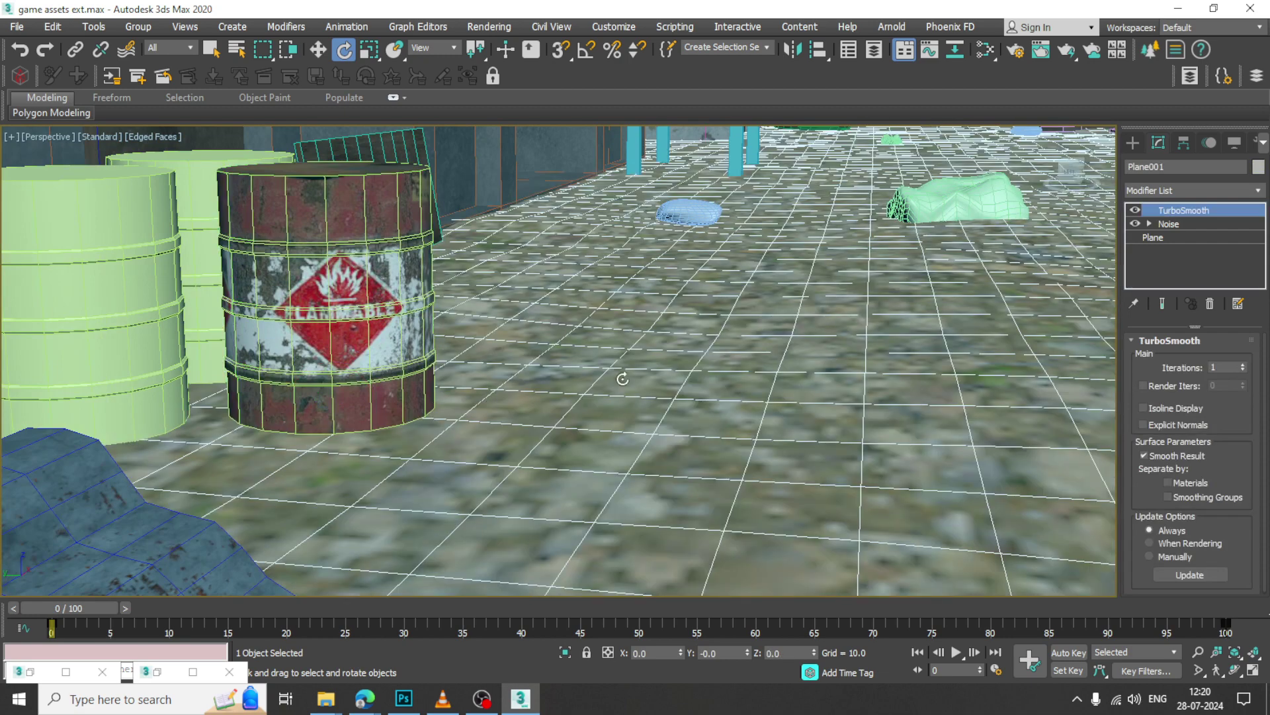
Delete the two untextured barrels beside the textured one.
click(120, 318)
scroll(397, 397, down, 3)
middle_drag(495, 361, 507, 485)
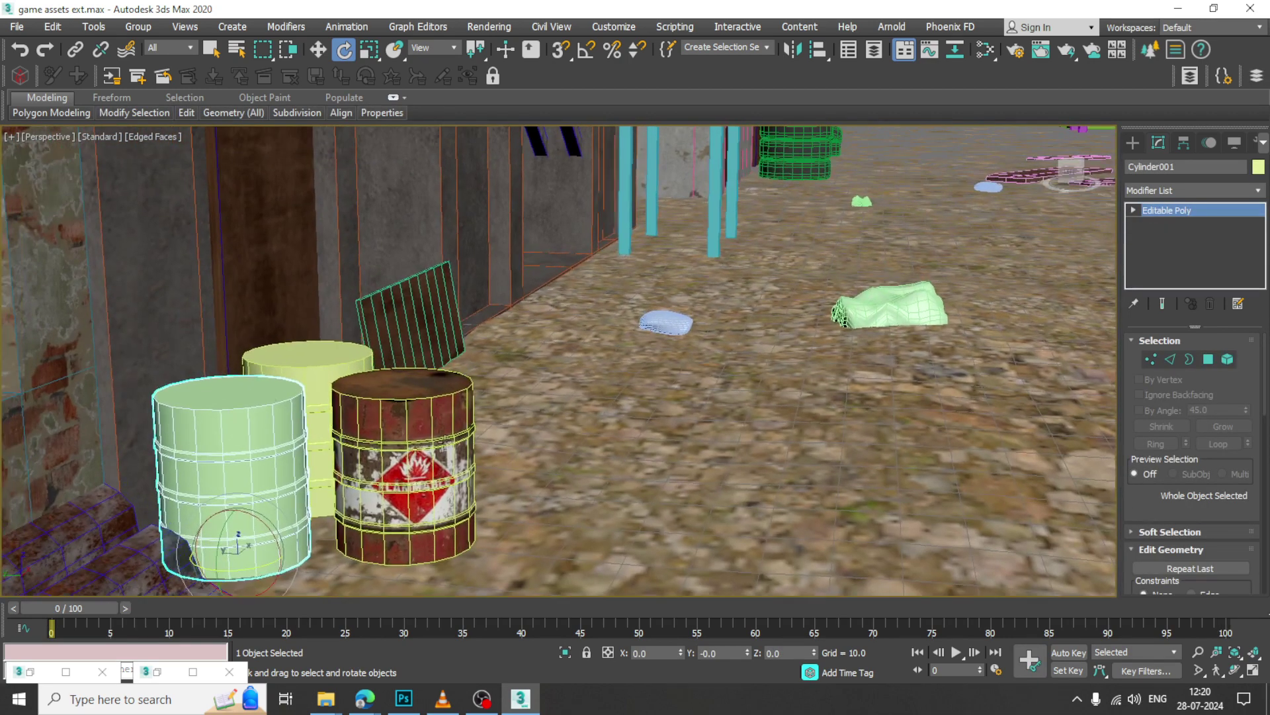
key(Delete)
click(309, 372)
key(Delete)
Turn off the edged-faces display and clone the textured barrel about 13 units along the Y axis.
click(400, 483)
key(F4)
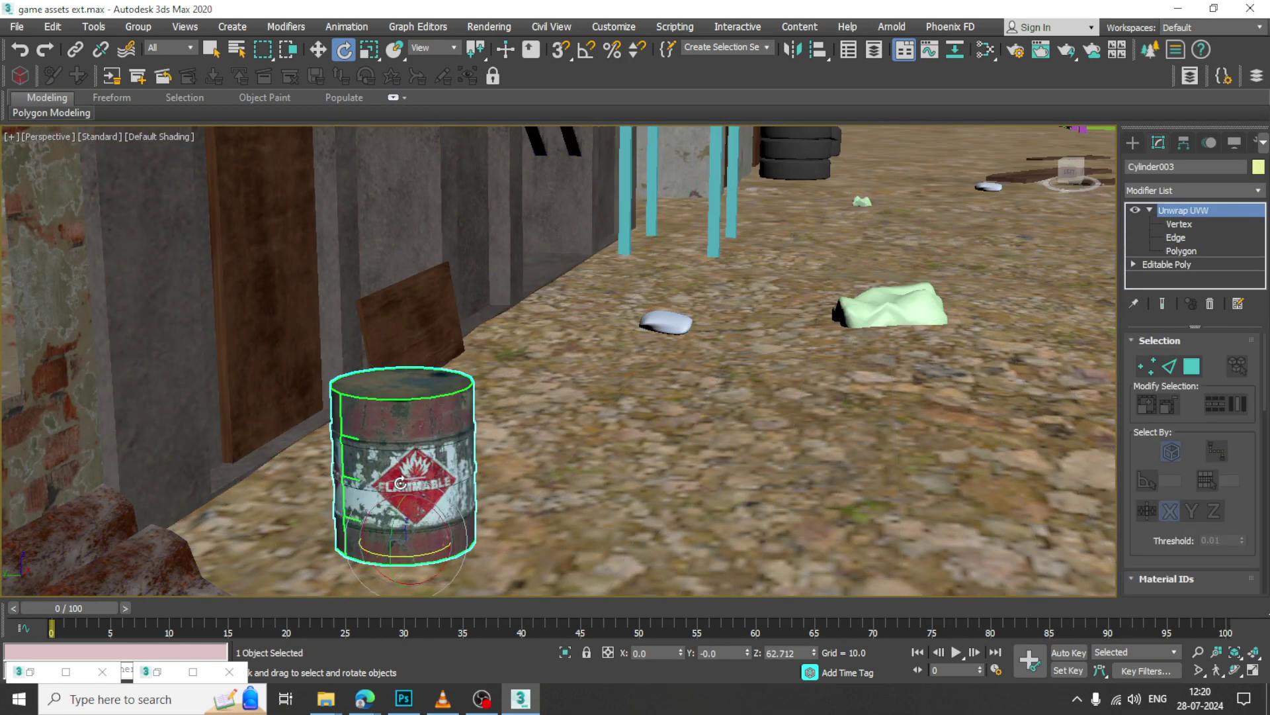
click(401, 483)
key(w)
click(432, 461)
alt+middle_drag(431, 461, 461, 505)
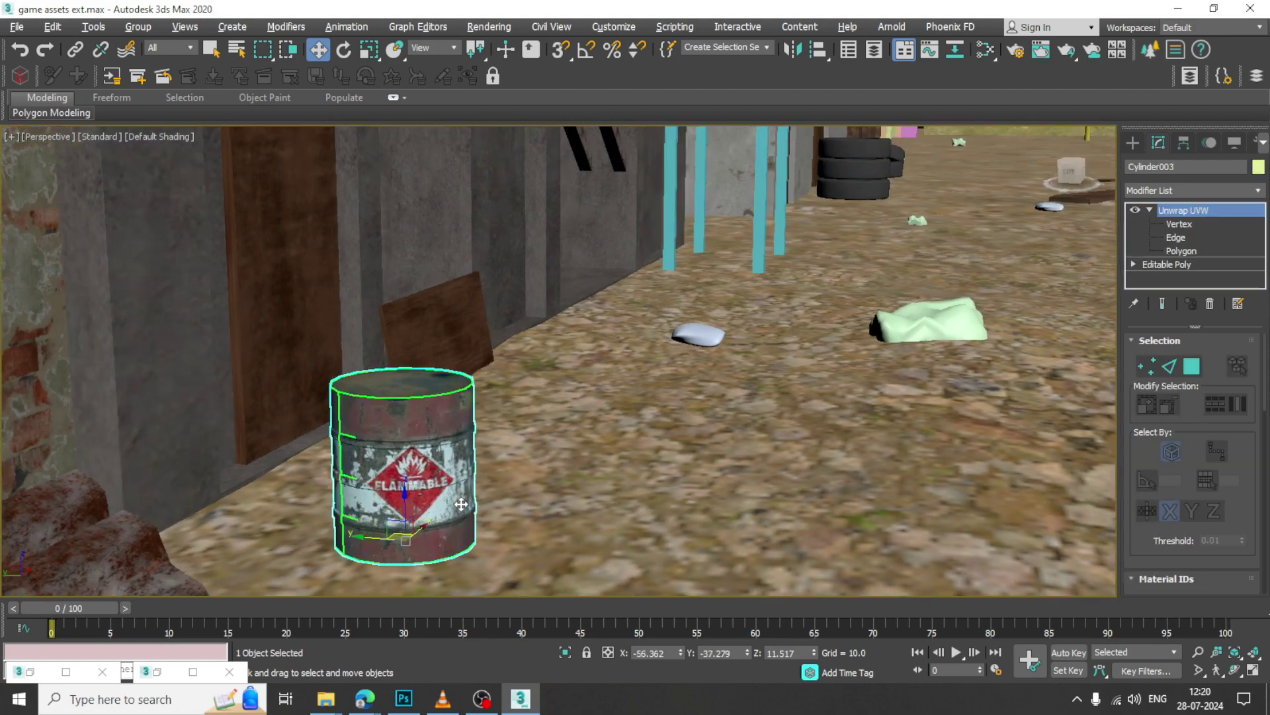
mouse_move(364, 538)
shift+mouse_down()
mouse_move(213, 530)
mouse_move(225, 548)
shift+mouse_up()
click(640, 418)
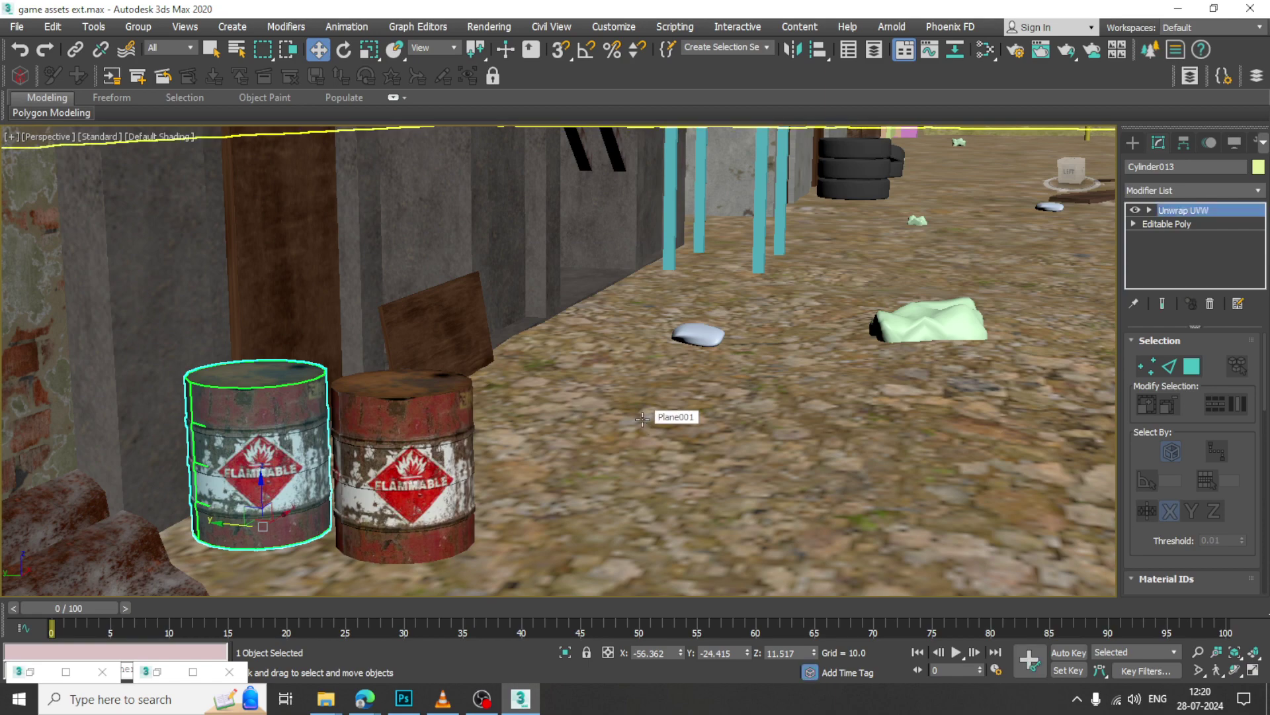
Rotate the cloned barrel slightly around its vertical axis so its label differs from the original's.
key(e)
drag(284, 537, 252, 538)
alt+middle_drag(252, 539, 228, 575)
Clone the second barrel about 13 units along the X axis as a single Copy and clear the selection.
key(w)
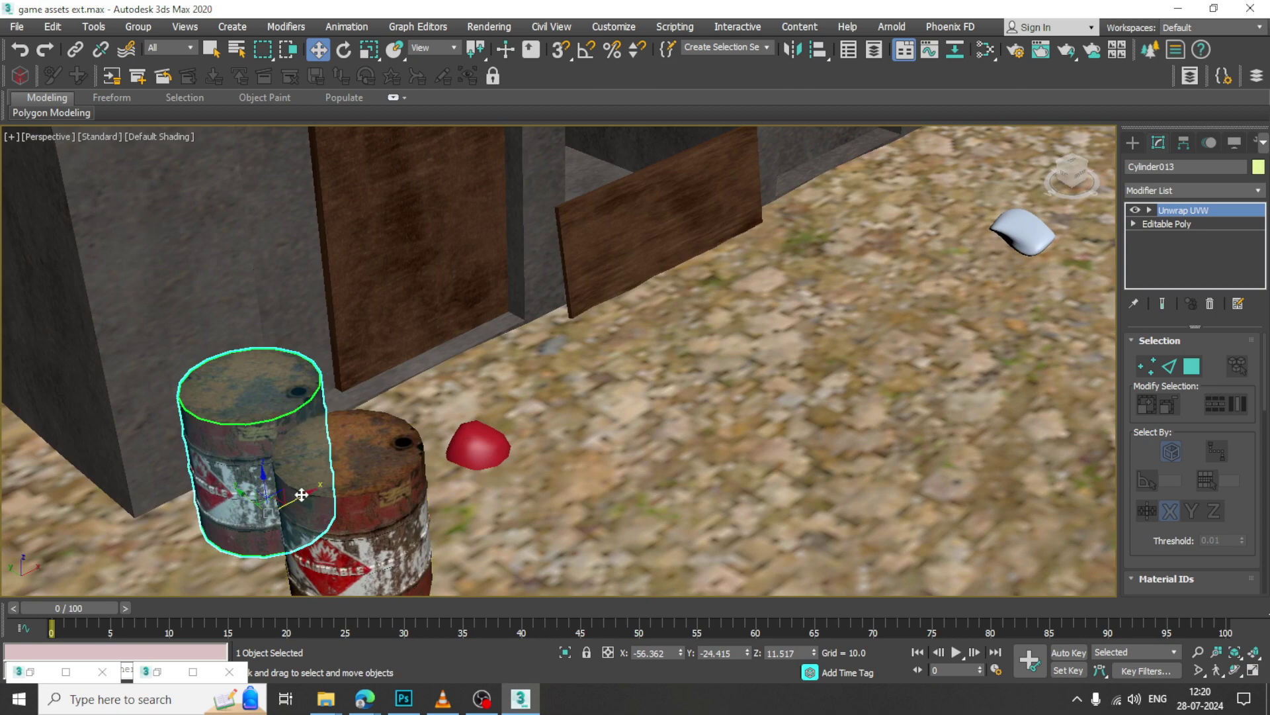
shift+drag(300, 492, 427, 465)
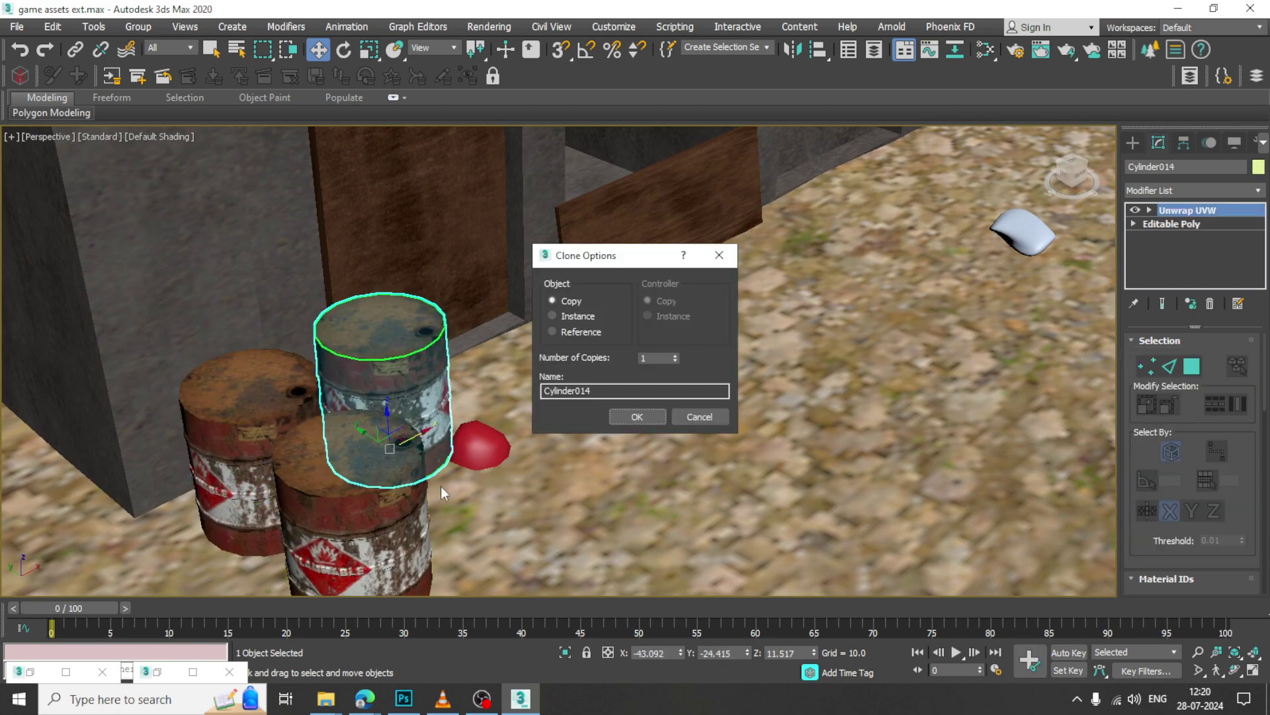
click(642, 421)
scroll(670, 411, down, 4)
mouse_move(667, 404)
alt+middle_down()
mouse_move(653, 364)
mouse_move(644, 385)
mouse_move(675, 387)
mouse_move(563, 391)
mouse_move(675, 398)
mouse_move(583, 331)
alt+middle_up()
scroll(650, 376, down, 2)
scroll(646, 388, down, 4)
click(341, 173)
Select all five green tires, three on the flat roof and two stacked beside the building.
scroll(752, 396, up, 3)
scroll(563, 391, up, 5)
scroll(601, 400, down, 5)
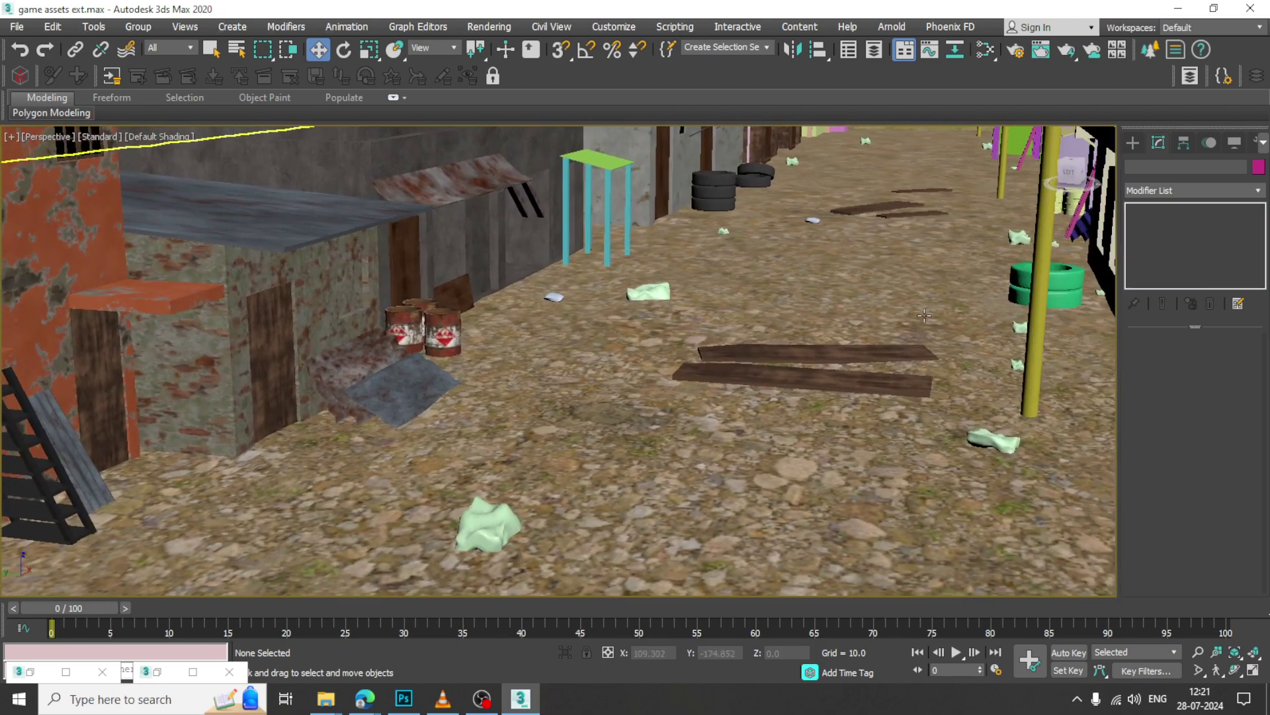
middle_drag(927, 324, 751, 387)
middle_drag(629, 324, 457, 378)
click(845, 343)
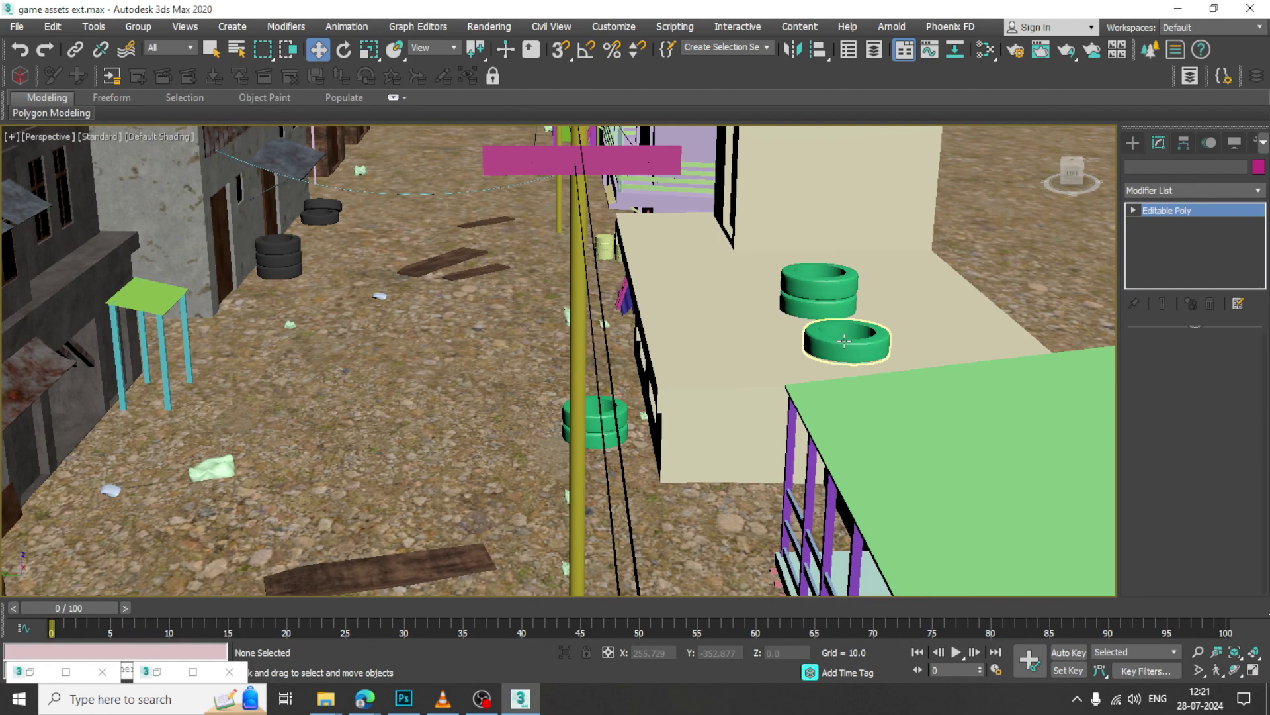
ctrl+click(819, 307)
ctrl+click(816, 283)
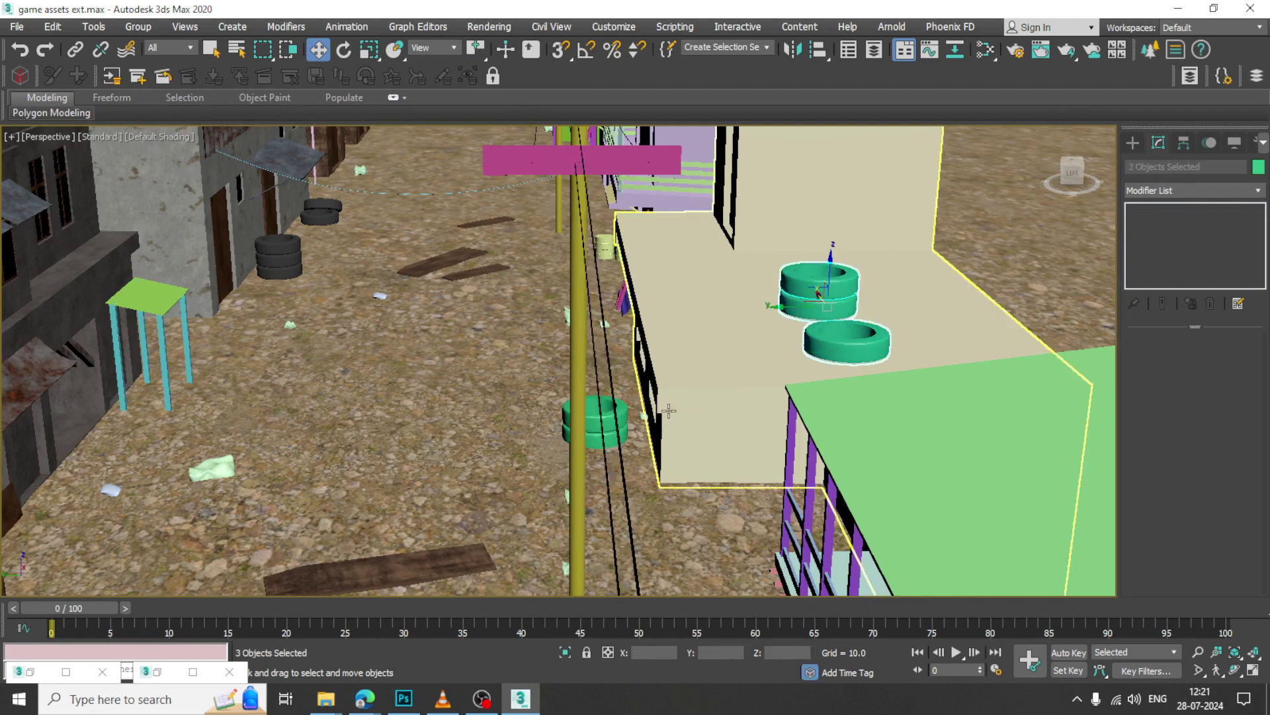
alt+middle_drag(667, 411, 708, 413)
ctrl+click(552, 447)
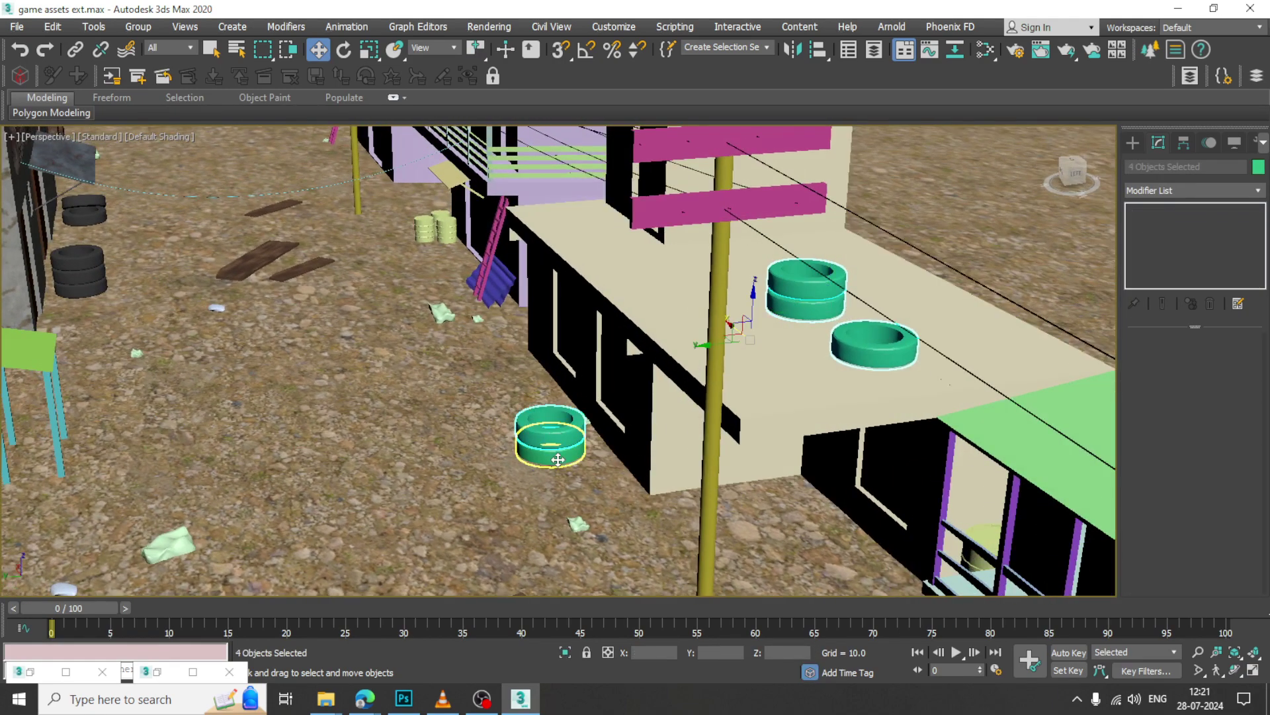
ctrl+click(558, 459)
Assign the existing dark grey Material #173 to the selected tires and clear the selection.
key(m)
middle_drag(523, 336, 590, 583)
middle_drag(554, 319, 476, 498)
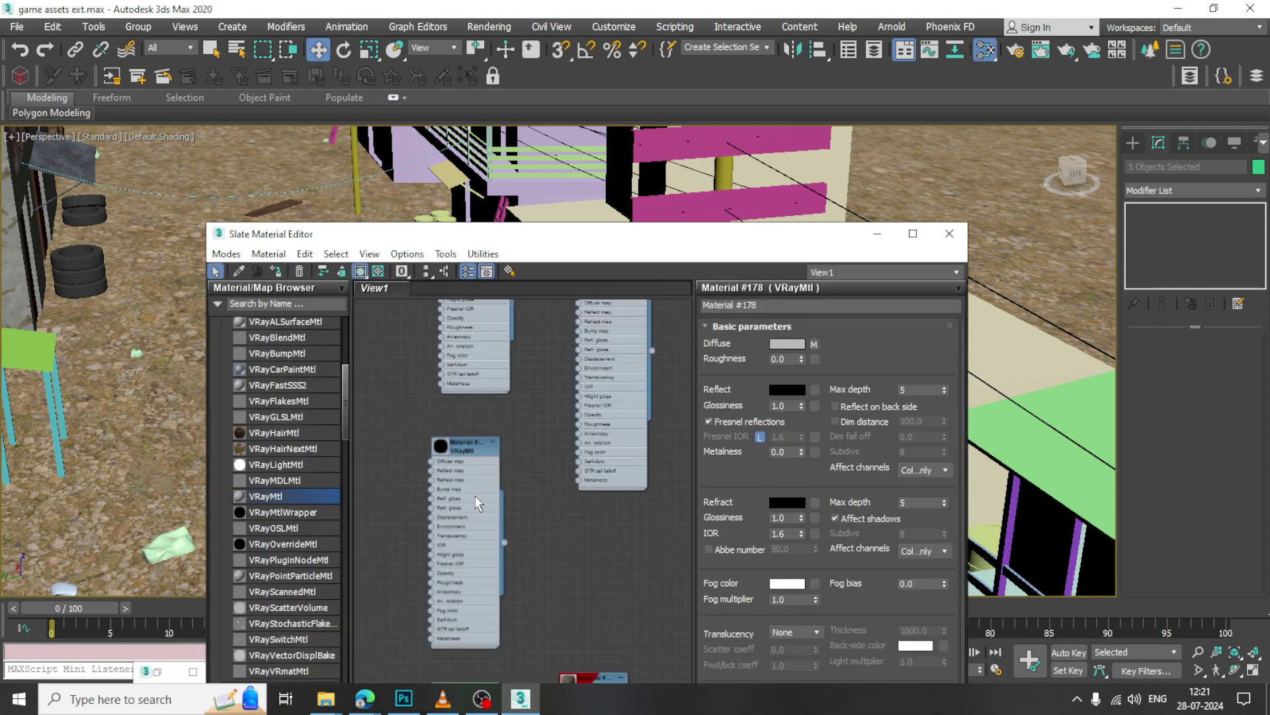
click(454, 446)
middle_drag(521, 402, 476, 371)
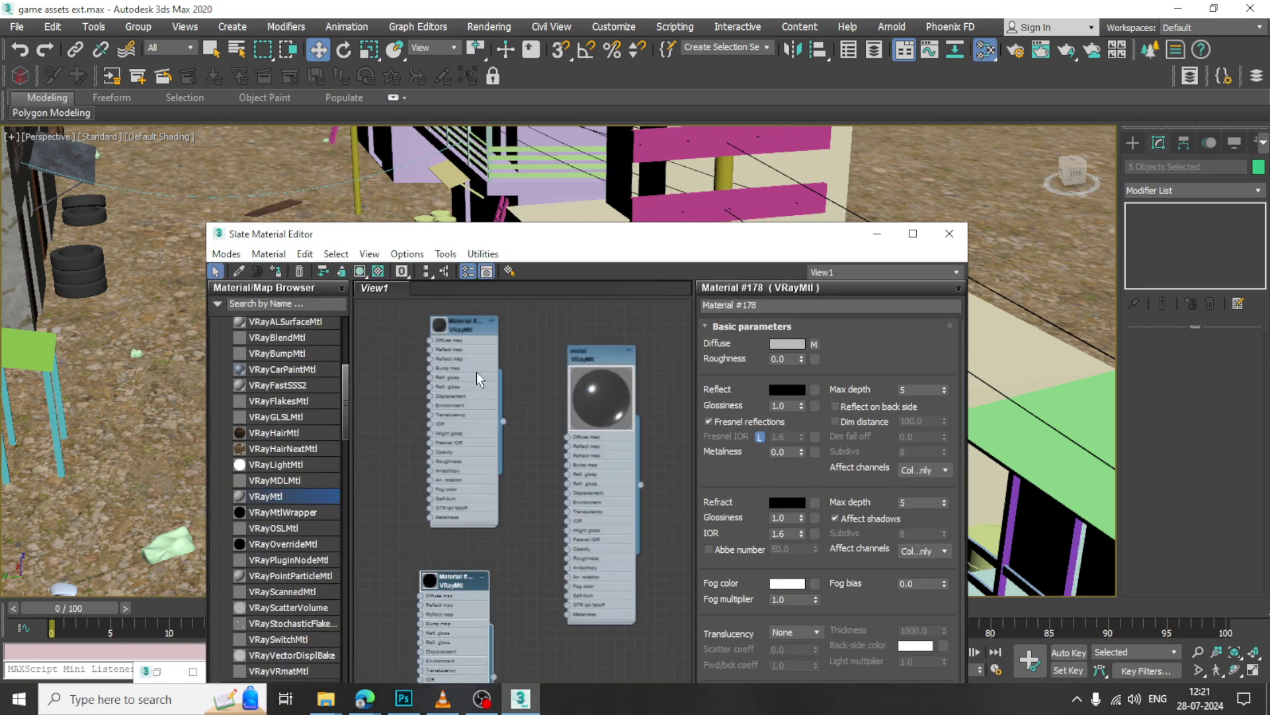
double_click(463, 349)
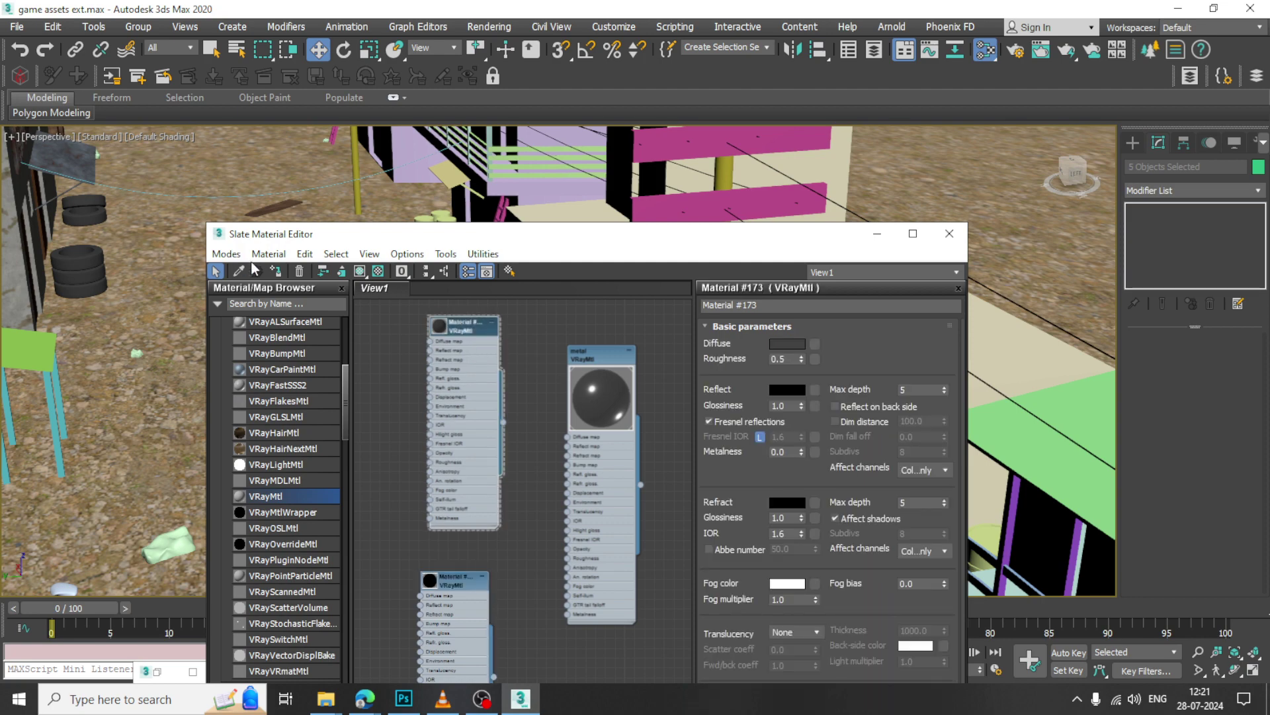
click(877, 233)
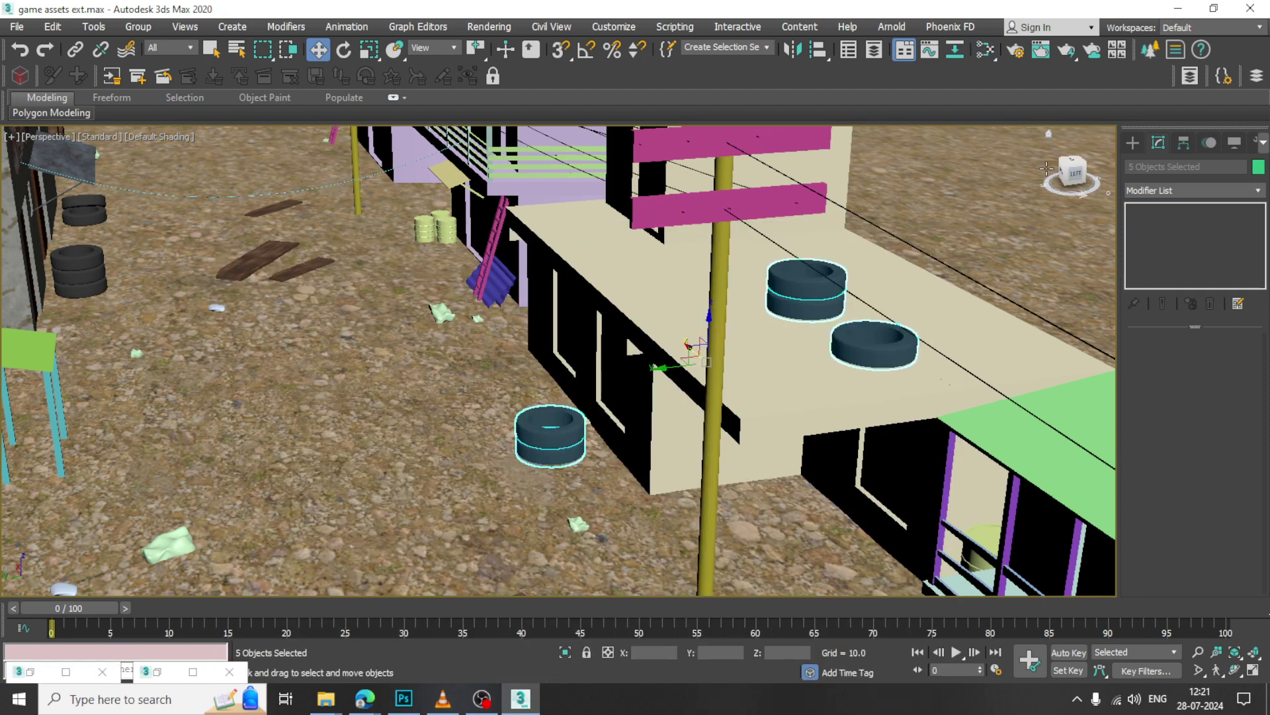
click(1045, 168)
Select the untextured, green-roofed building group at the end of the street and create a new VRayMtl, opening its parameters.
middle_drag(583, 405, 397, 222)
scroll(423, 252, down, 6)
alt+middle_drag(833, 390, 689, 419)
click(756, 423)
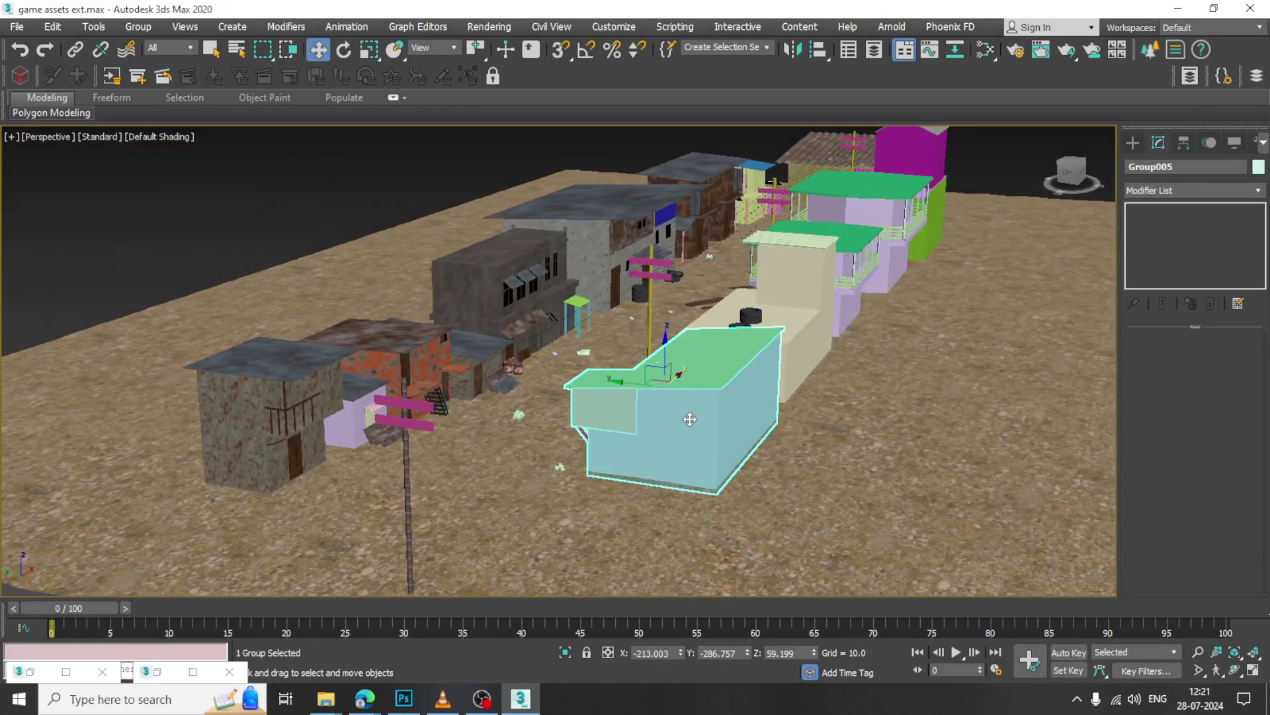
key(m)
middle_drag(550, 599, 549, 361)
middle_drag(493, 609, 487, 407)
middle_drag(507, 582, 495, 381)
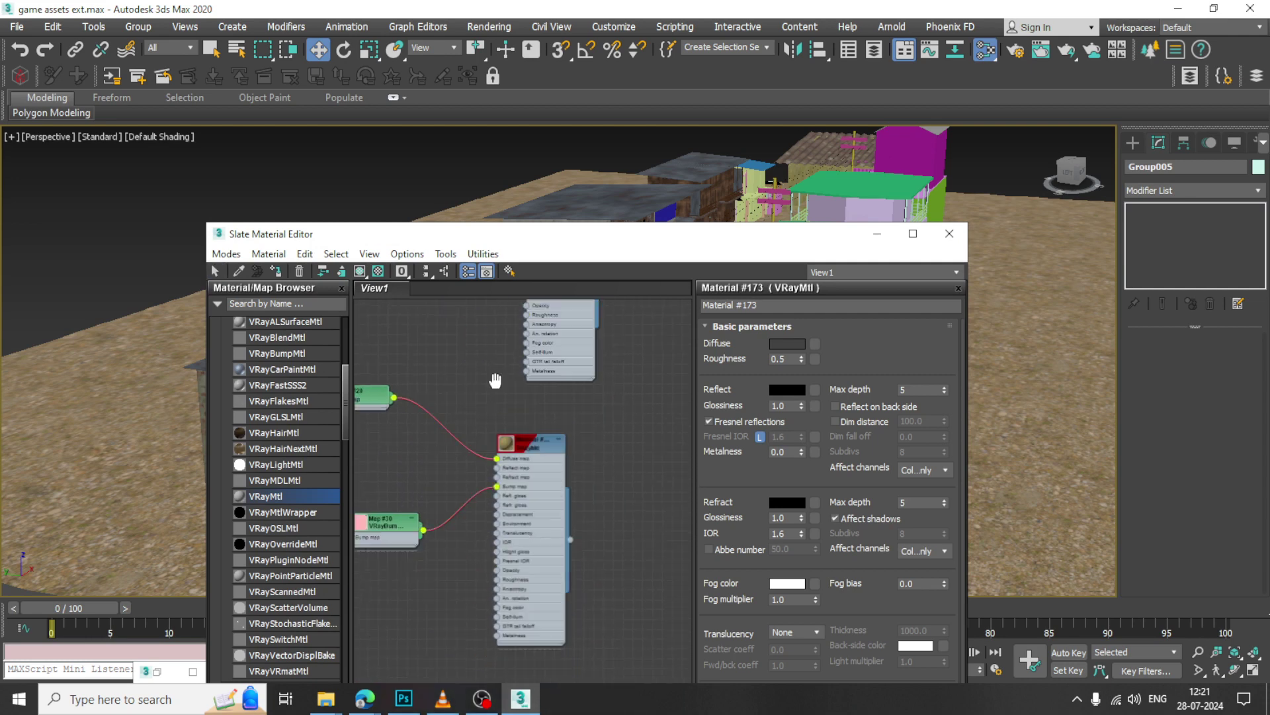
middle_drag(678, 504, 645, 385)
middle_drag(607, 597, 654, 442)
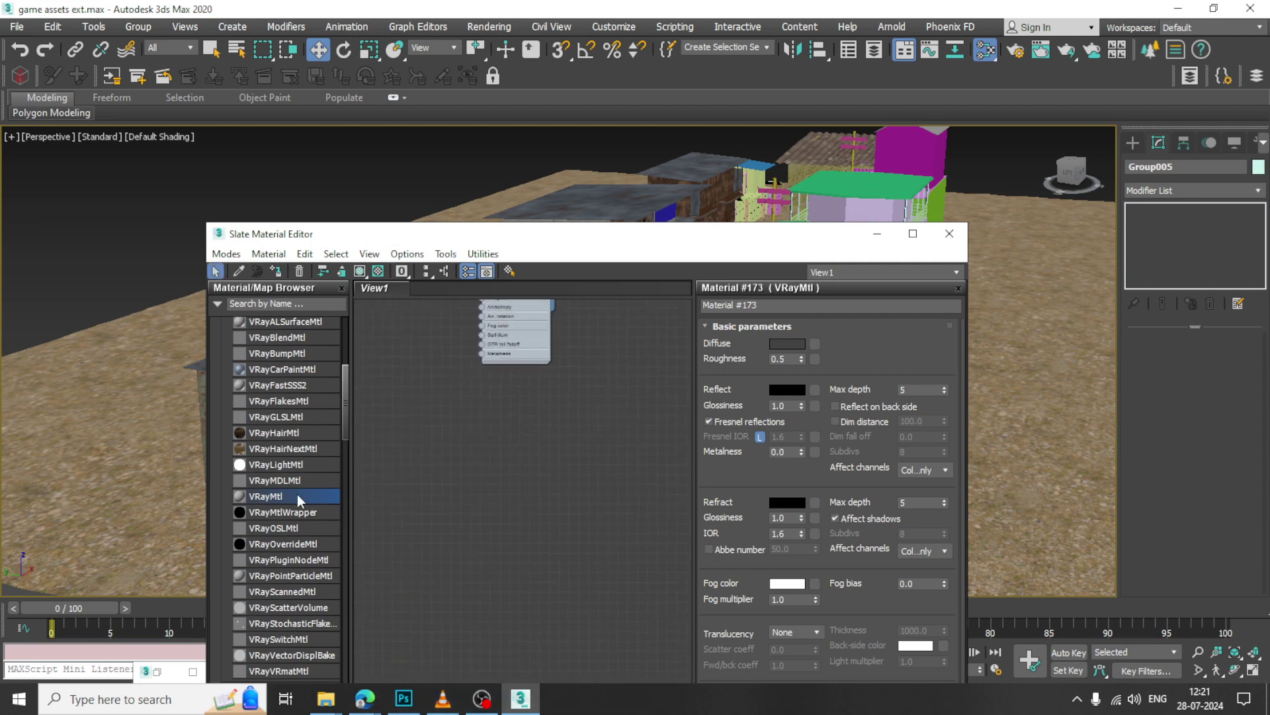
drag(537, 426, 540, 426)
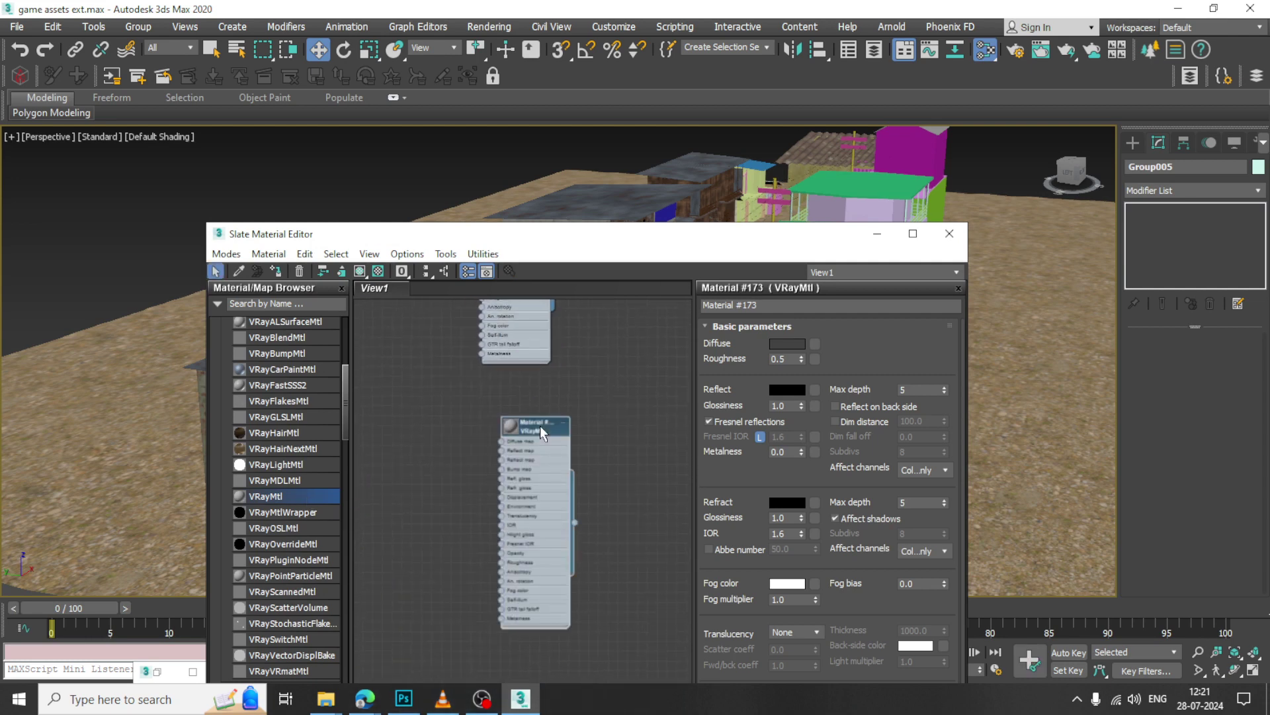
double_click(540, 426)
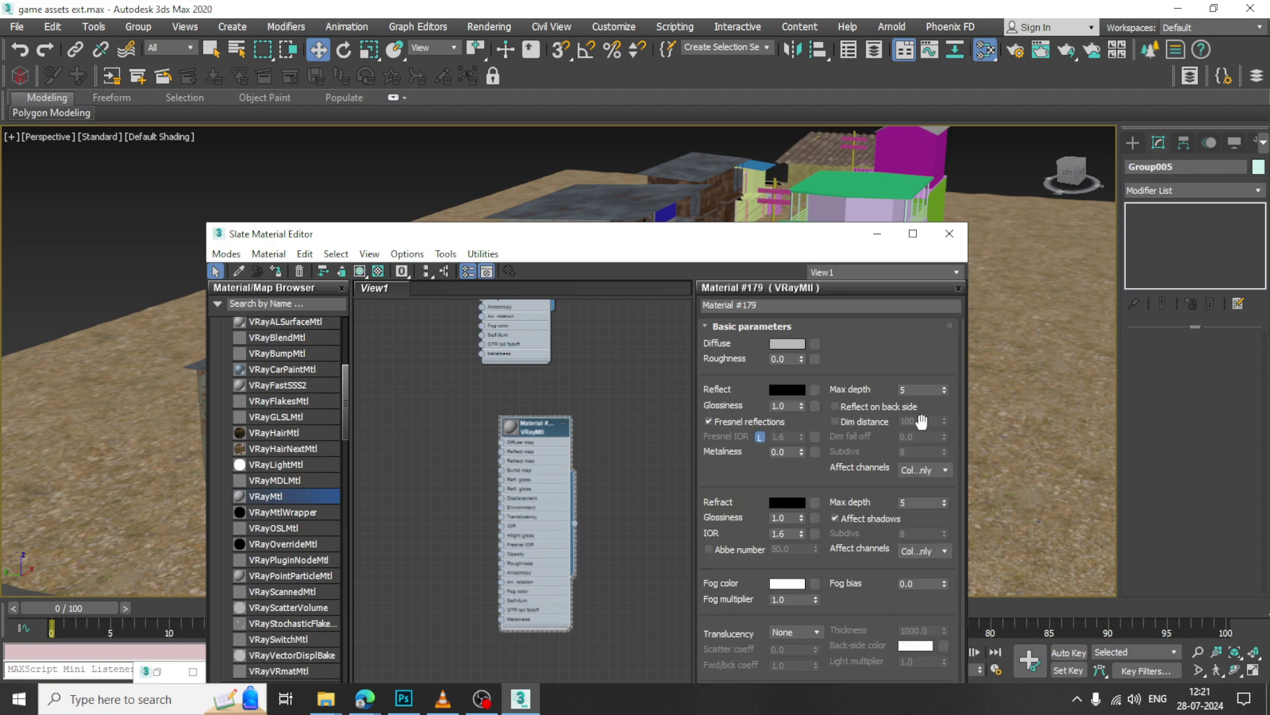
Load the brown Concrete043C color image from New folder (22) as the new material's diffuse bitmap.
click(819, 345)
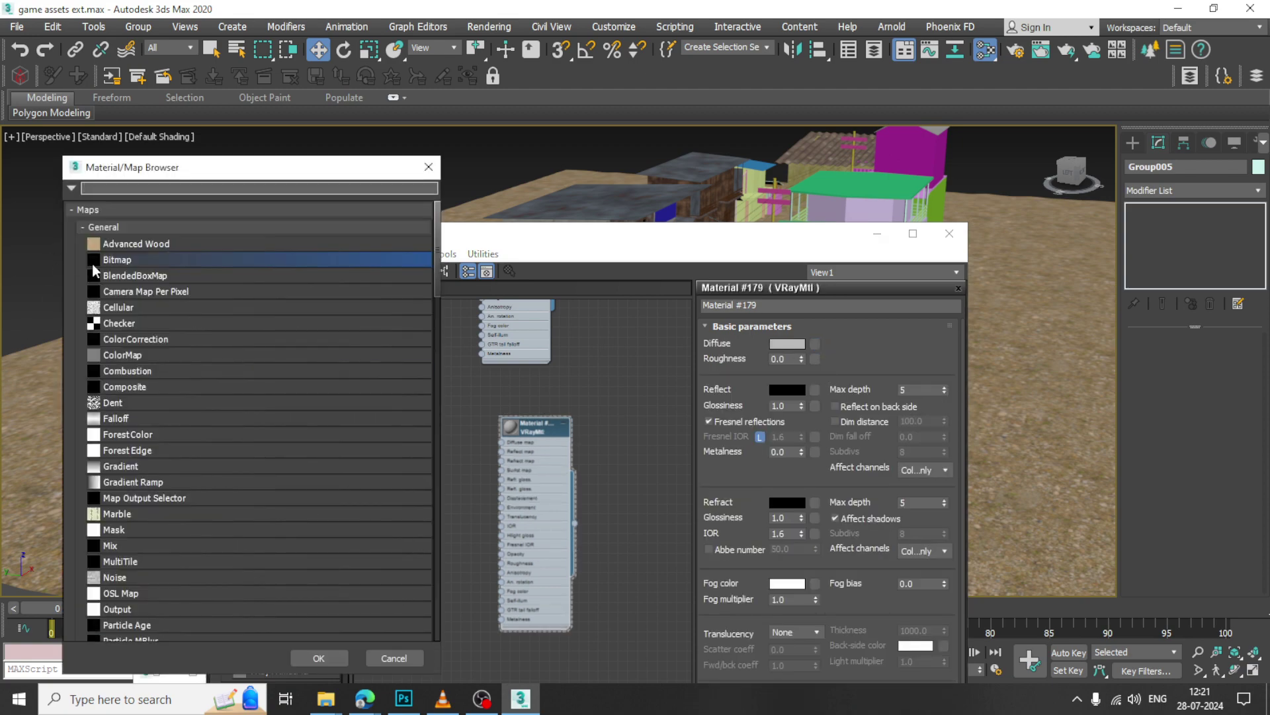
double_click(188, 259)
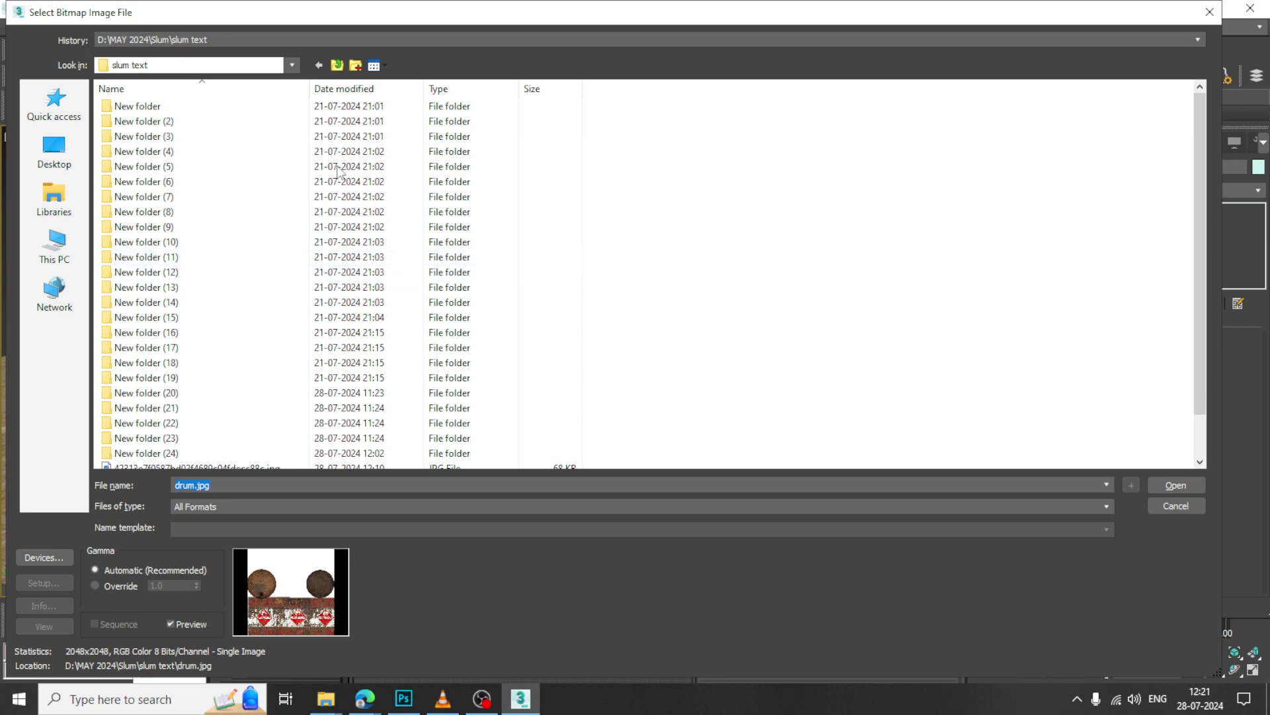
scroll(266, 391, down, 1)
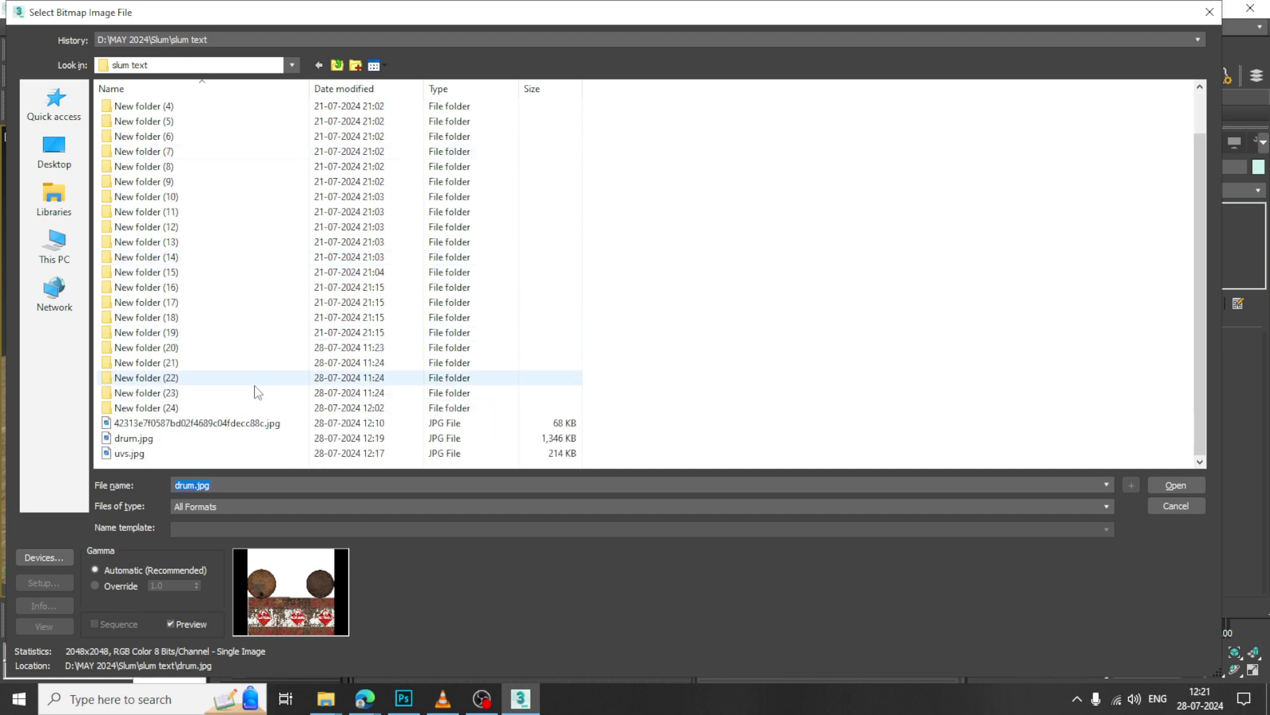
double_click(203, 397)
key(BackSpace)
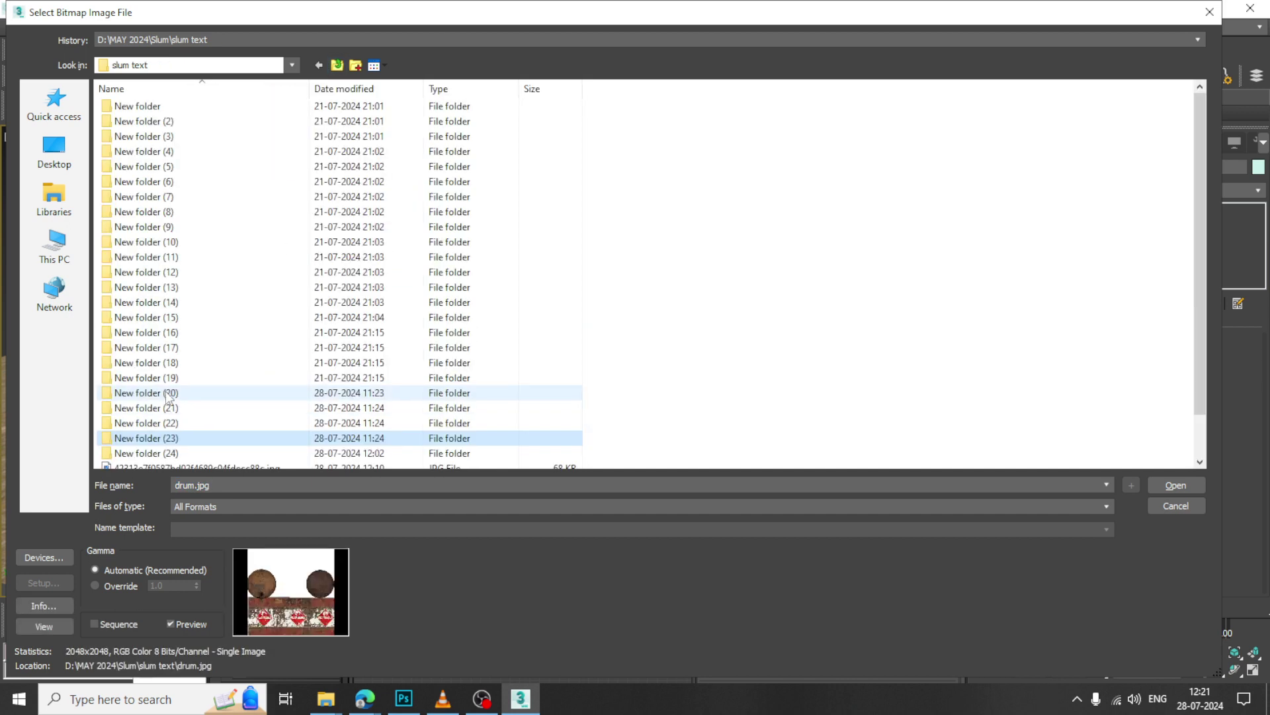
double_click(177, 408)
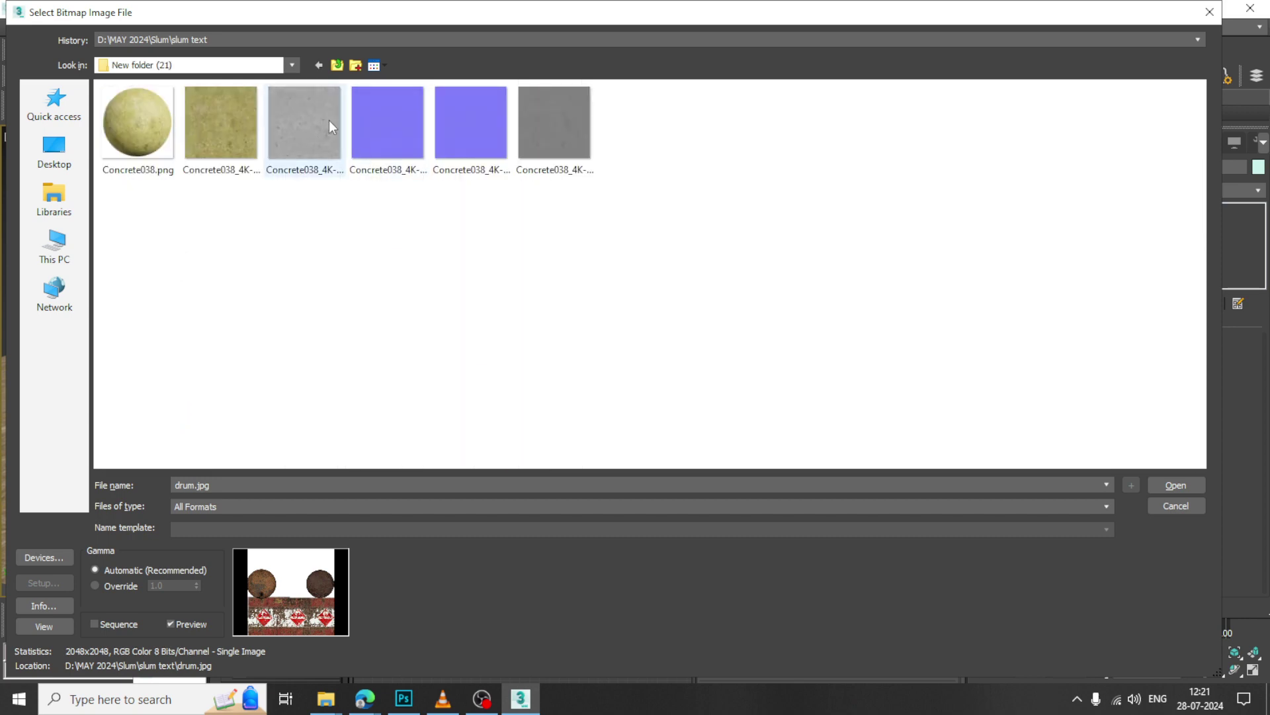
click(337, 65)
click(177, 424)
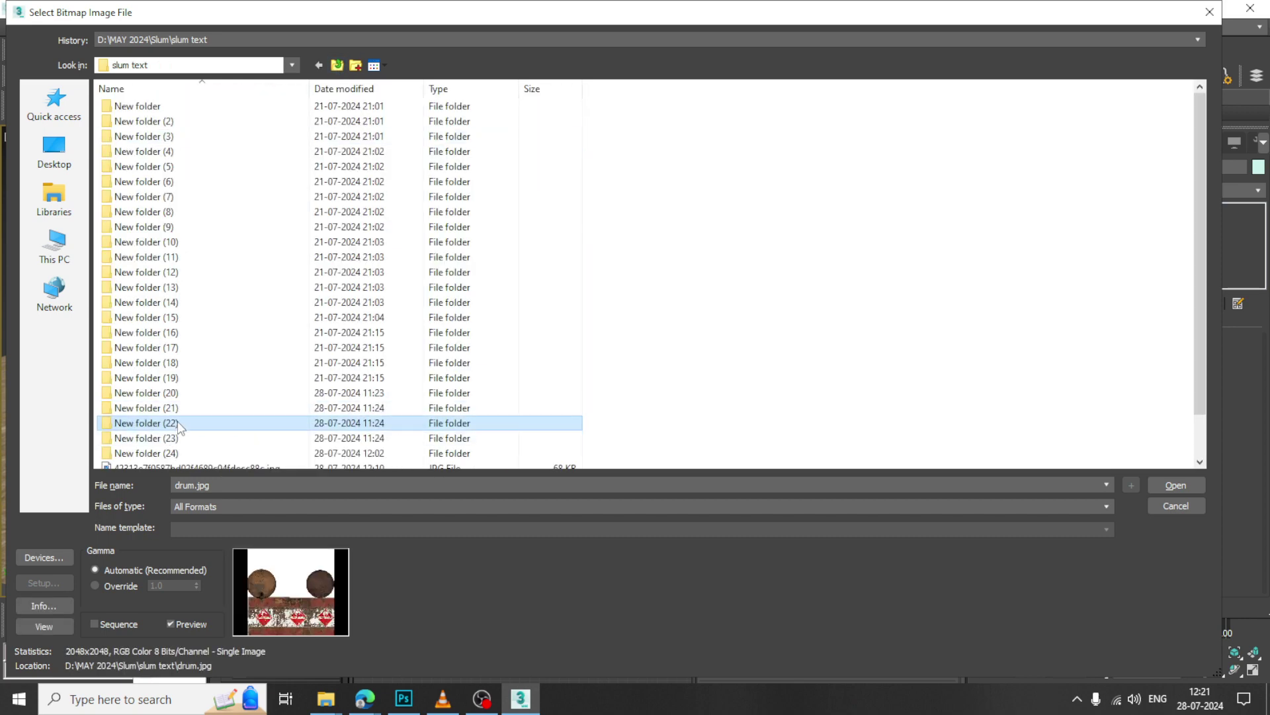
double_click(177, 424)
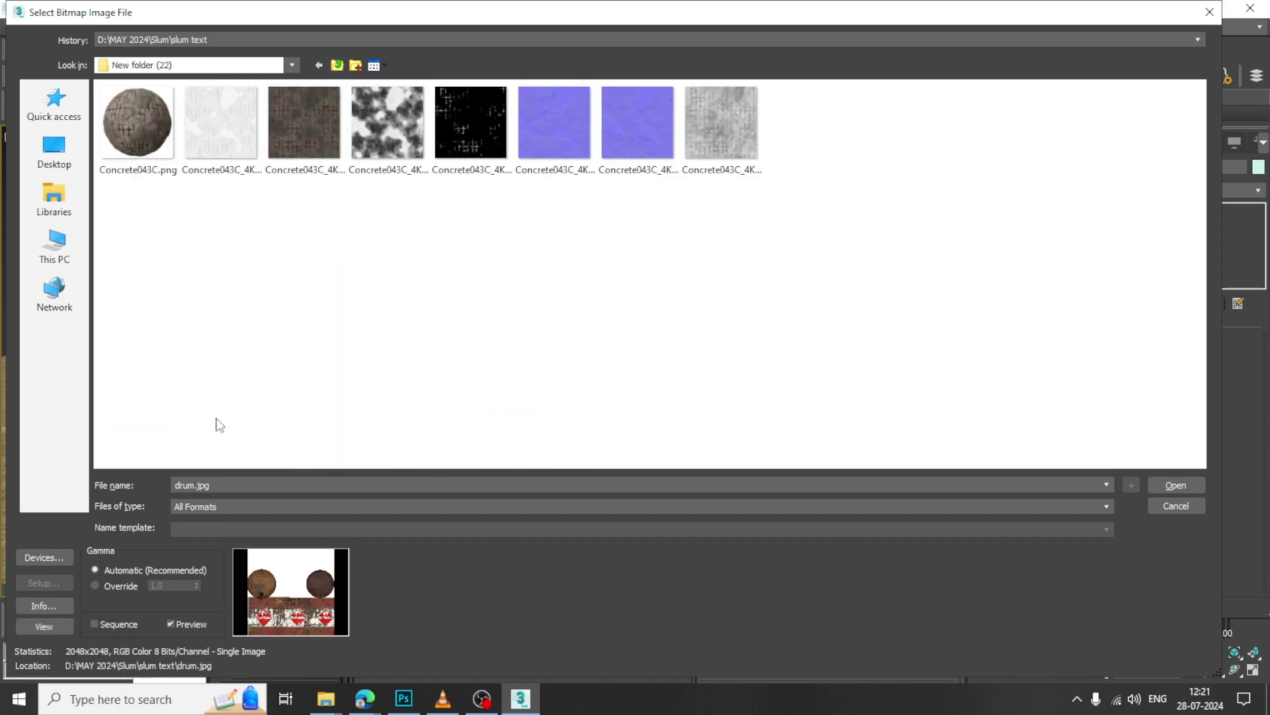
click(307, 117)
double_click(308, 121)
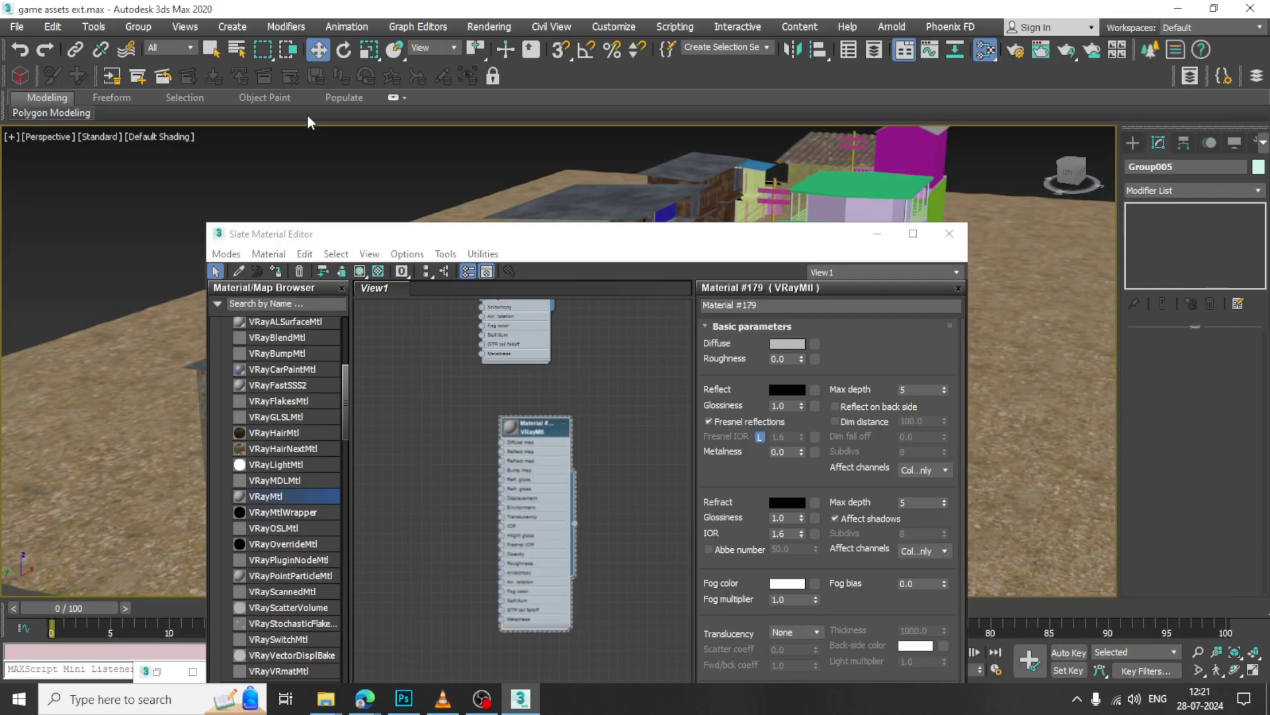
Try the concrete material on the whole building group with its map shown in the viewport, and undo the assignment.
click(278, 270)
click(360, 273)
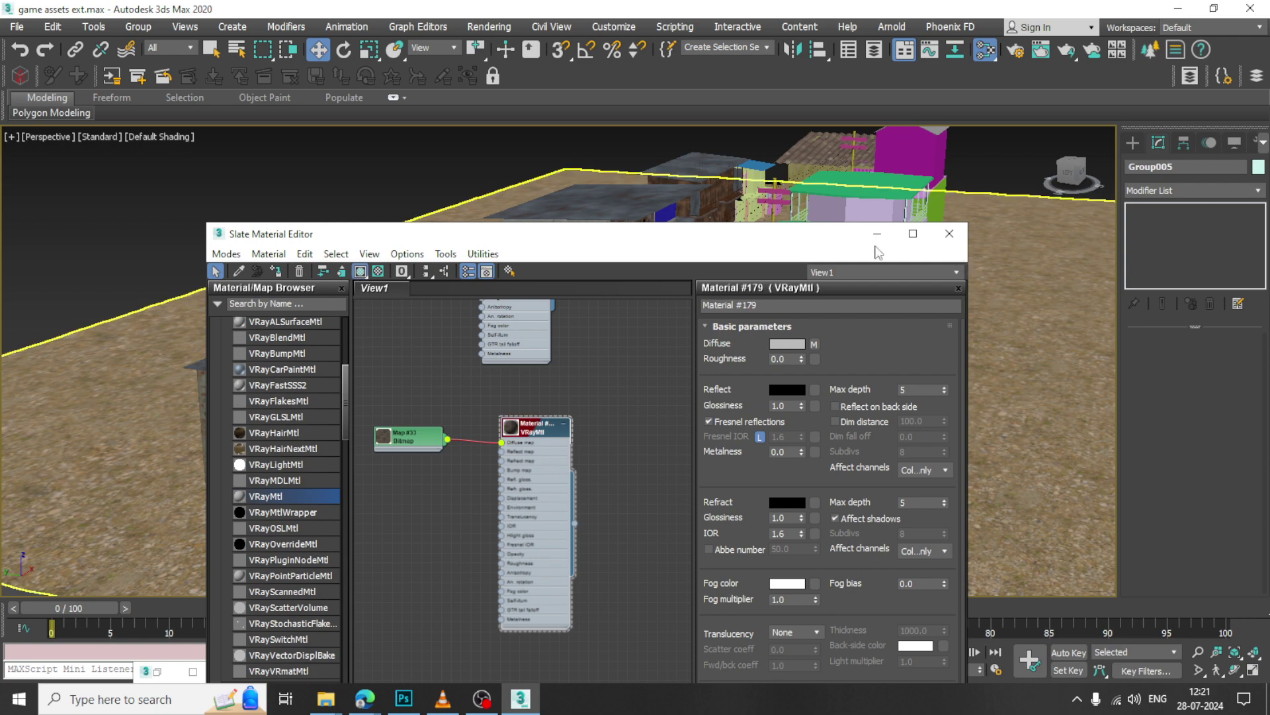
click(877, 235)
mouse_move(731, 373)
alt+middle_down()
mouse_move(817, 377)
mouse_move(715, 351)
mouse_move(946, 264)
alt+middle_up()
scroll(716, 351, up, 5)
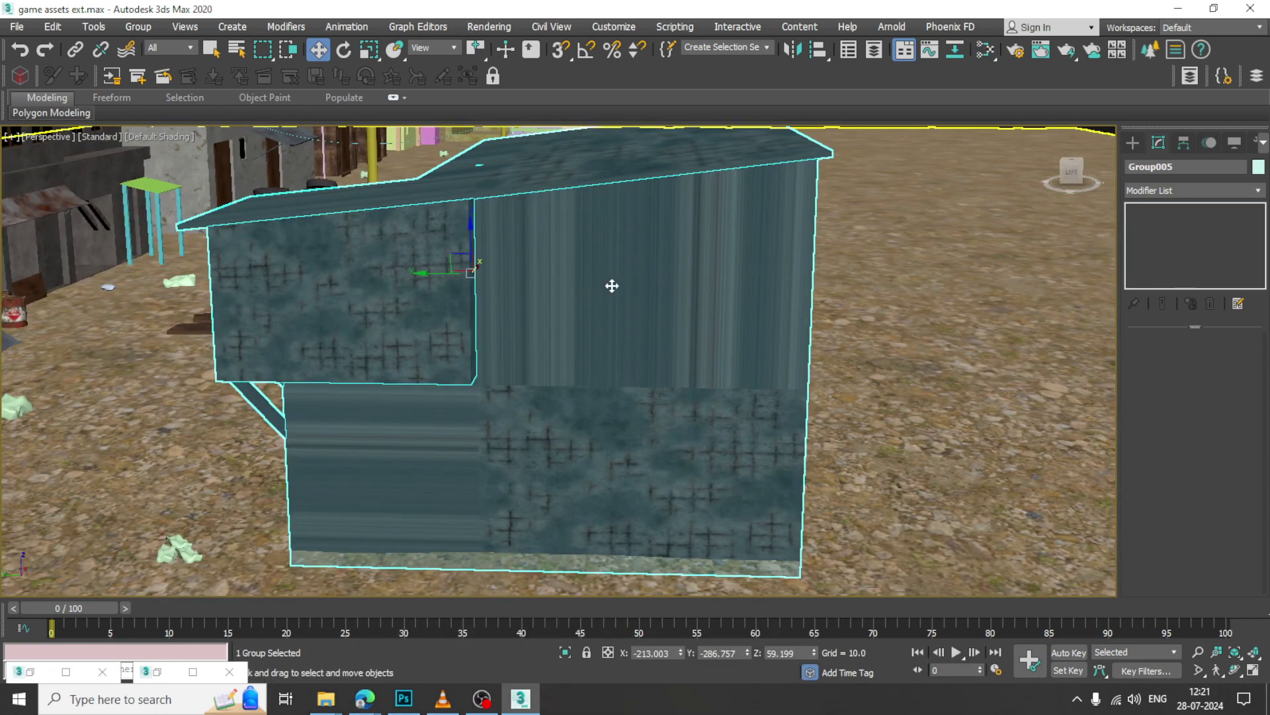
key(ctrl+z)
Make the building group's parts individually selectable and select its main wall body.
alt+middle_drag(596, 289, 619, 296)
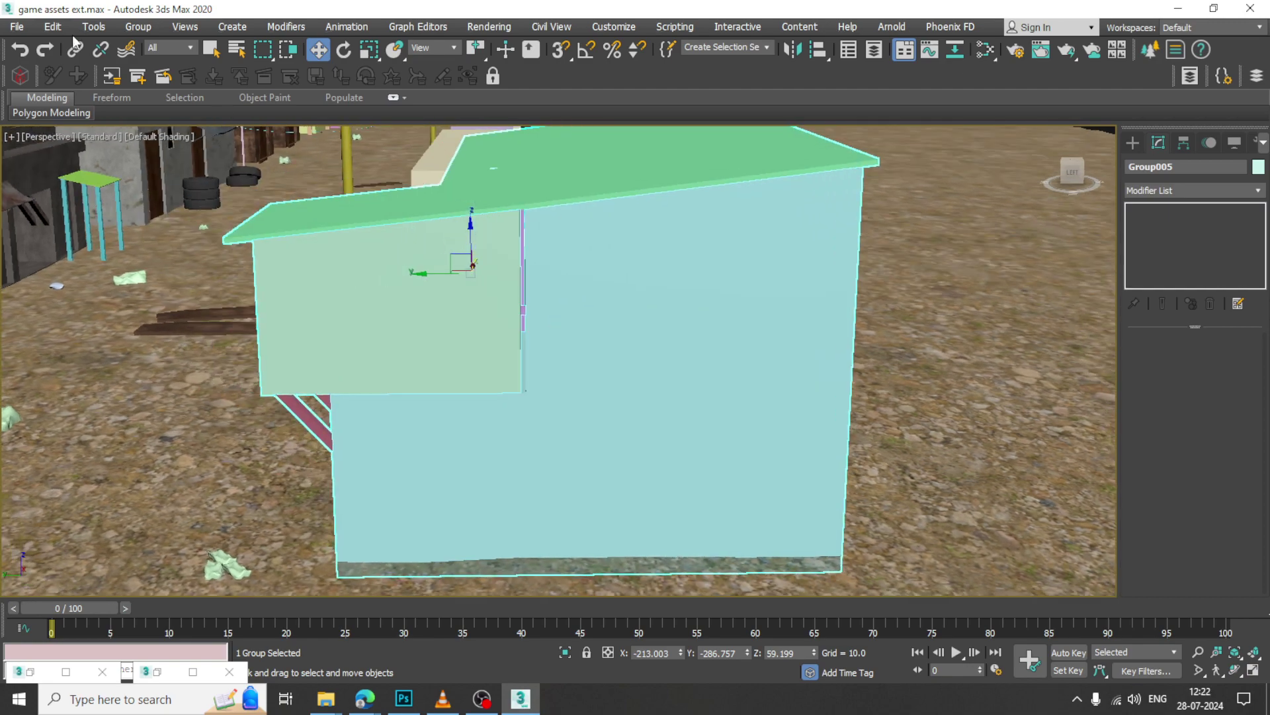
click(137, 26)
click(626, 306)
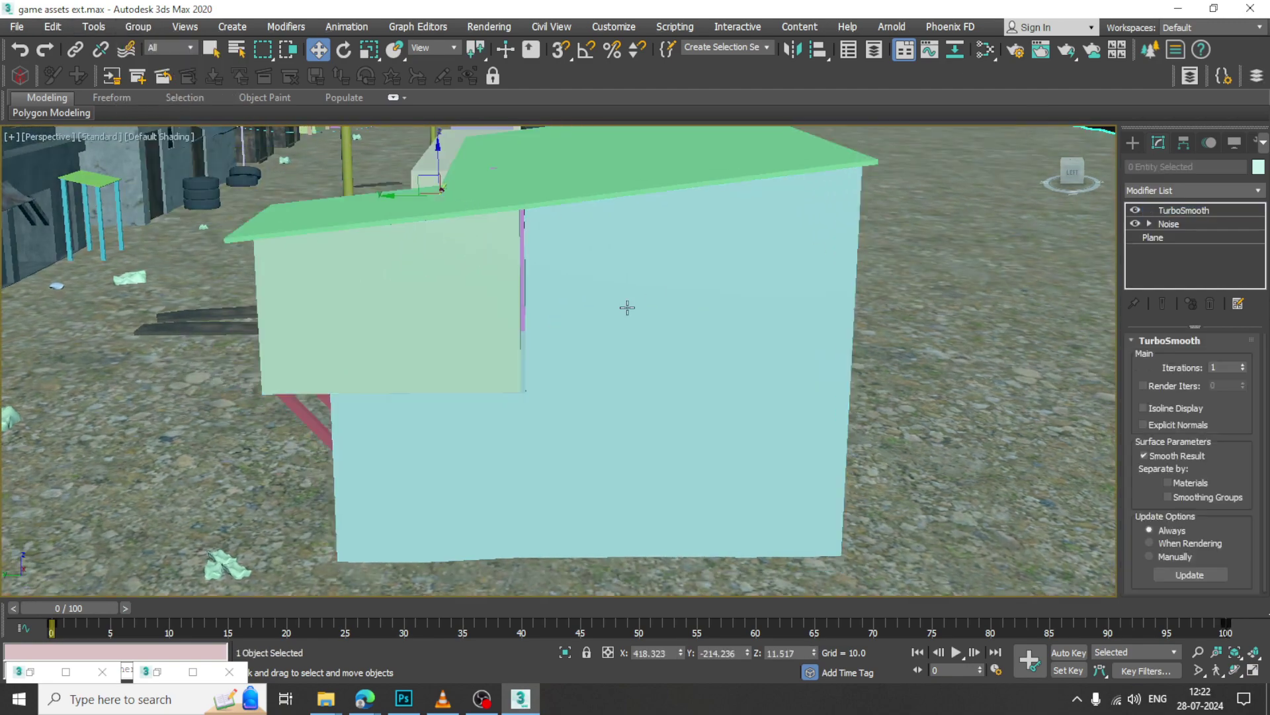
click(626, 306)
Assign the concrete material to the main wall body only.
key(m)
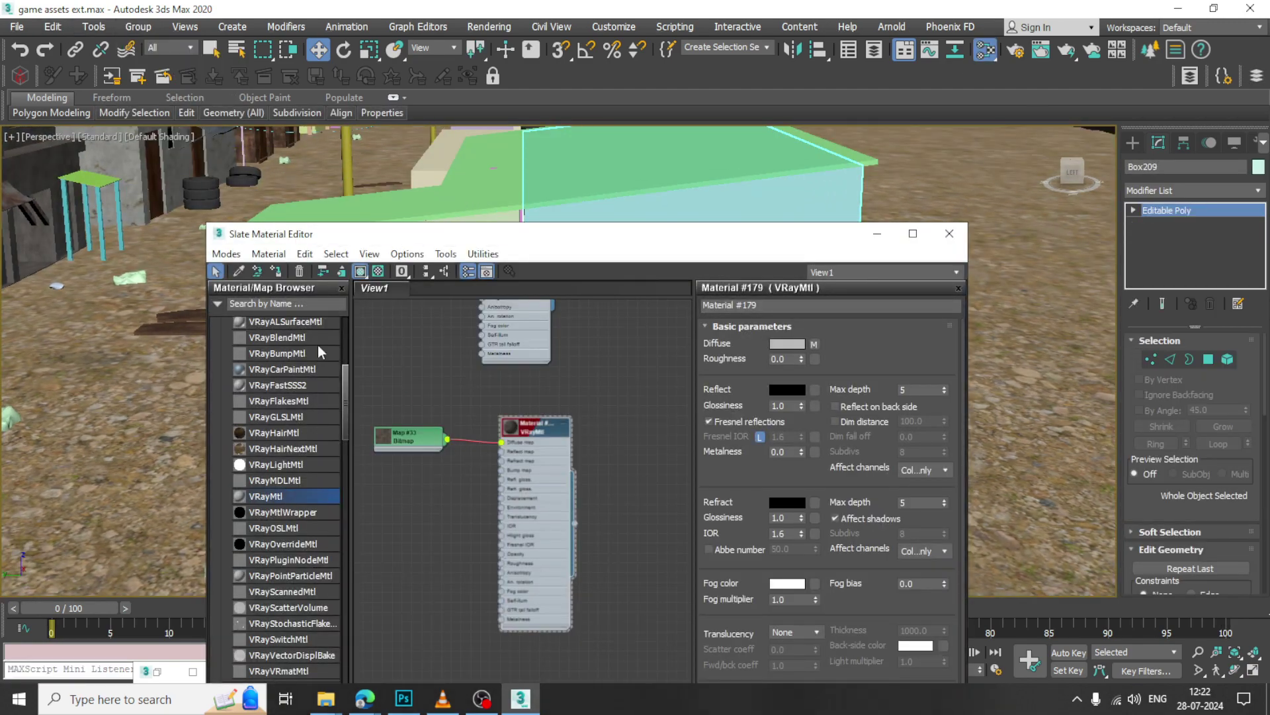
click(276, 270)
click(877, 234)
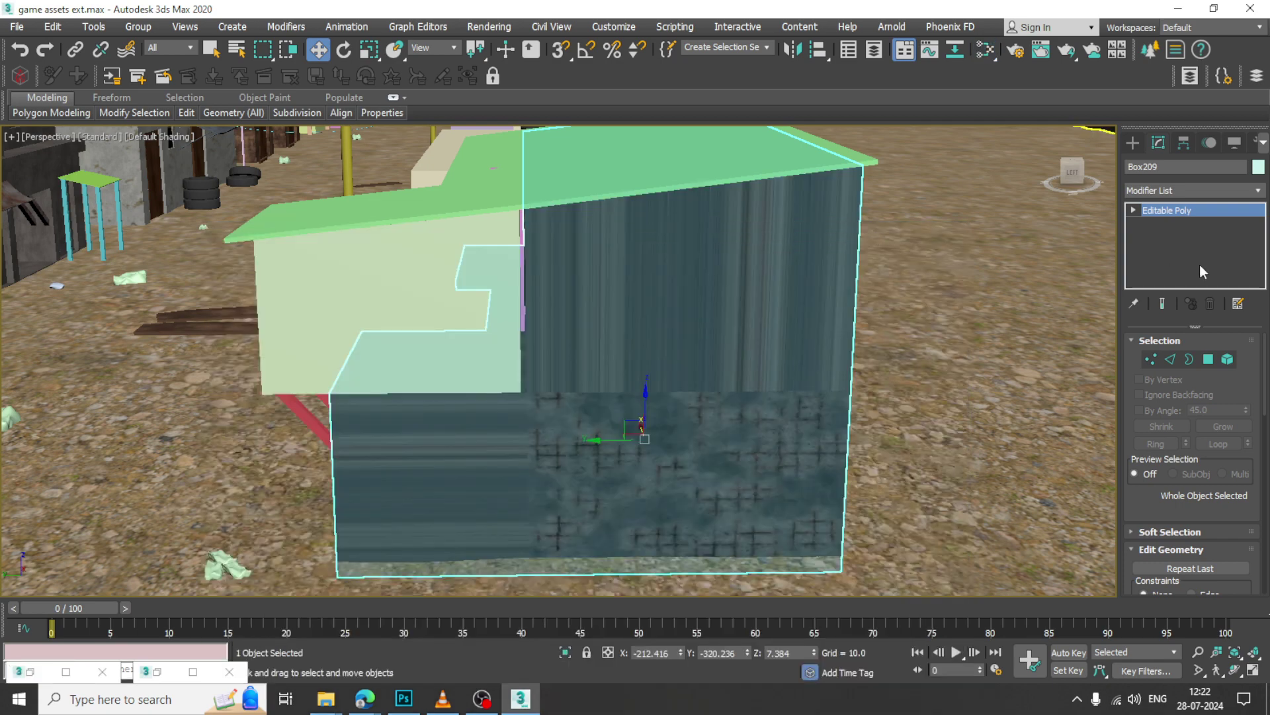
Add a UVW Map modifier to the wall body and set its mapping to Box.
click(1201, 191)
key(u)
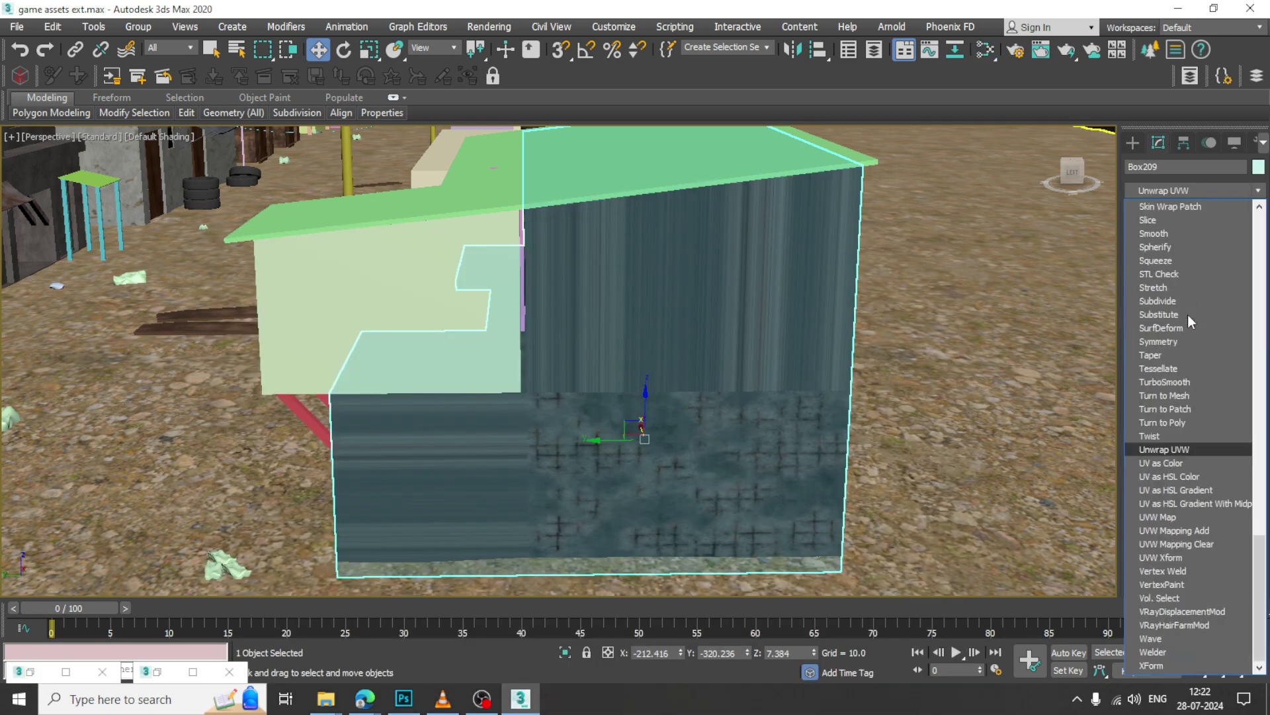
click(1185, 516)
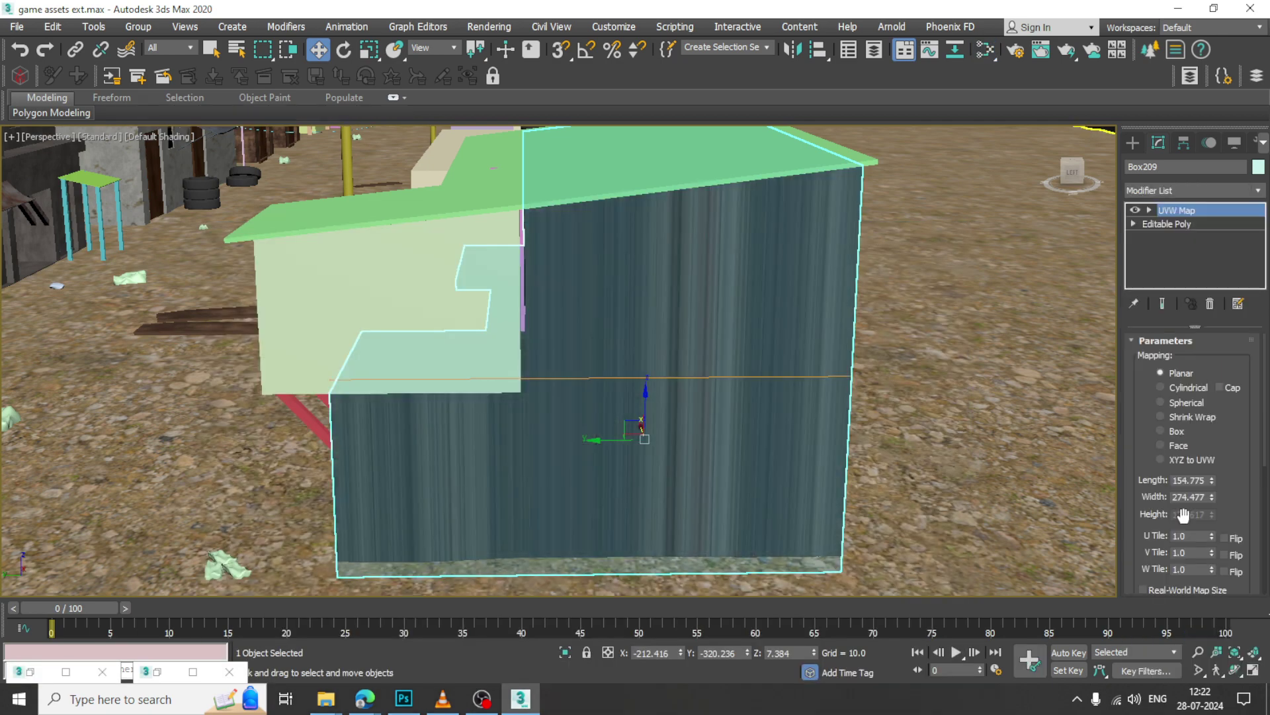
click(1176, 433)
alt+middle_drag(748, 423, 737, 423)
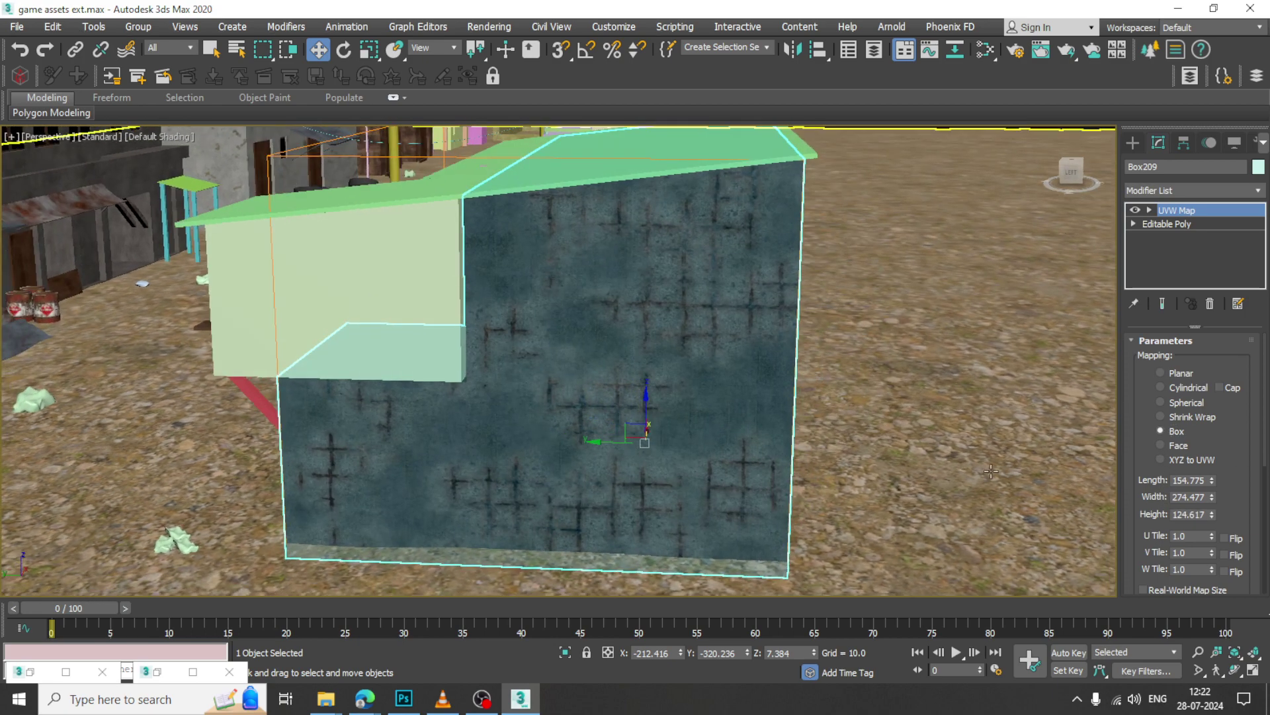
Set the concrete bitmap's U and V tiling to 3.0 and clear the wall body's selection.
key(m)
click(815, 344)
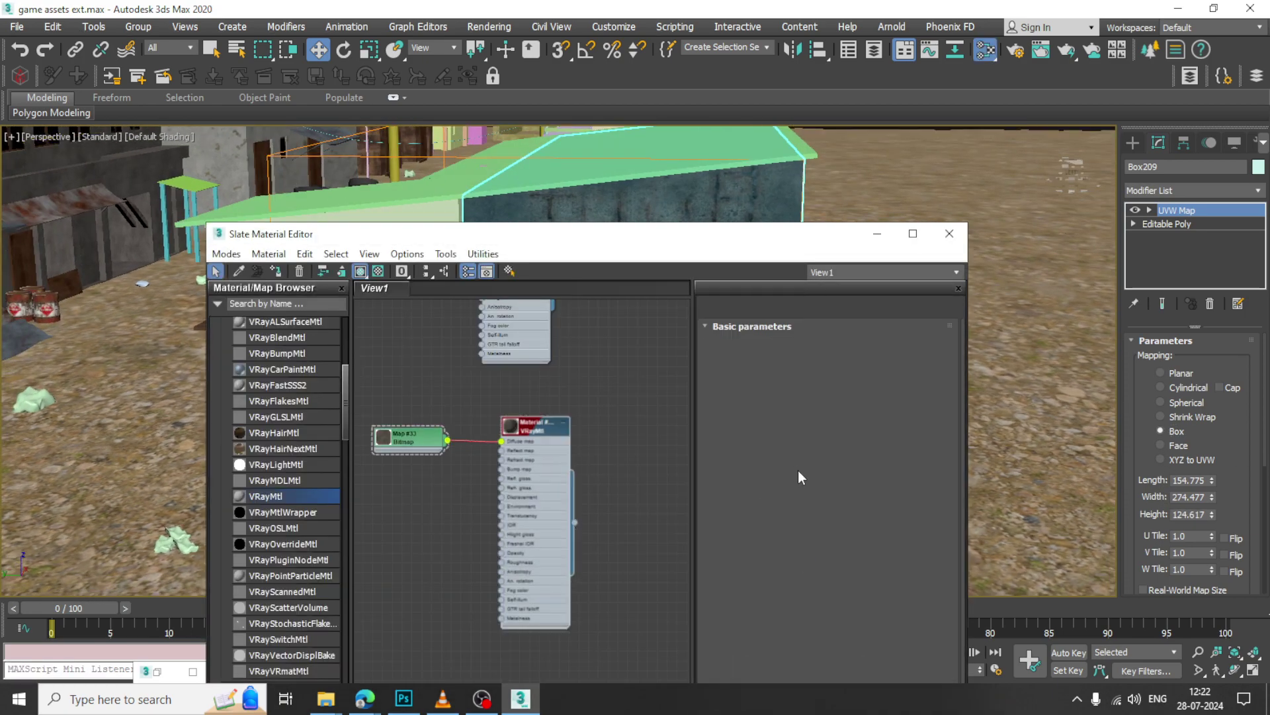
drag(586, 239, 970, 355)
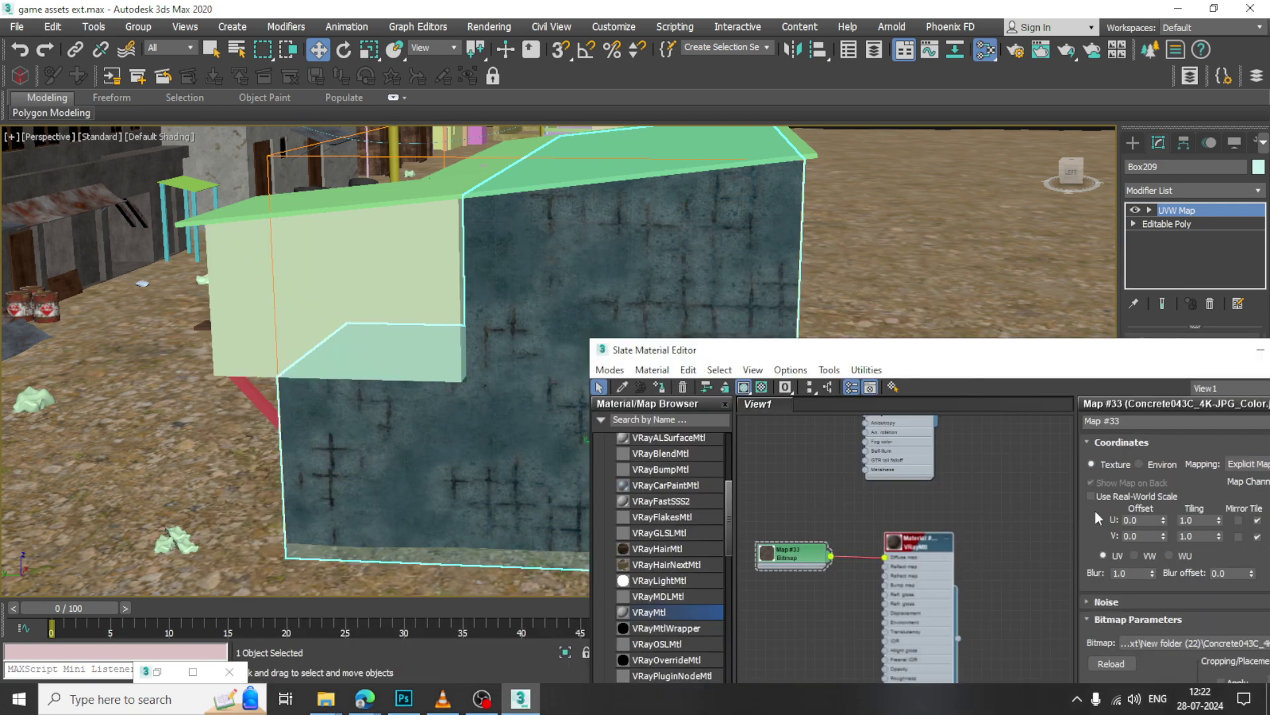
text(2)
key(Return)
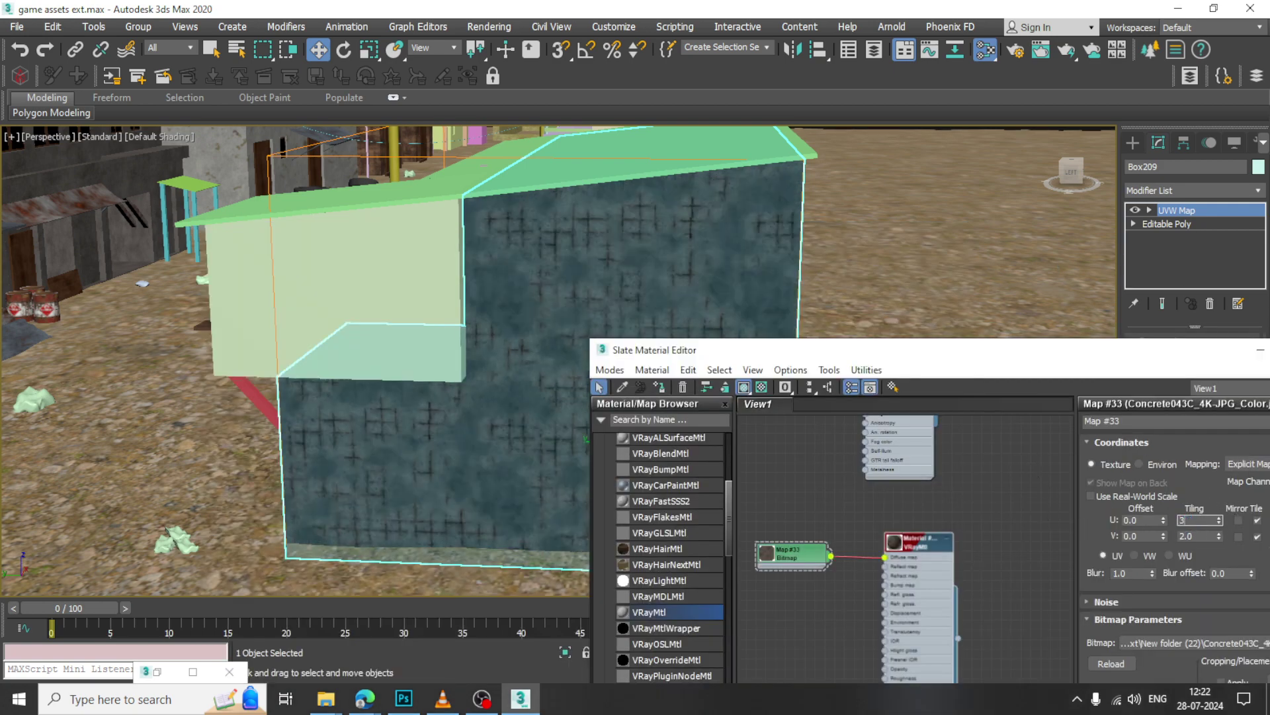
key(Tab)
text(3)
key(Return)
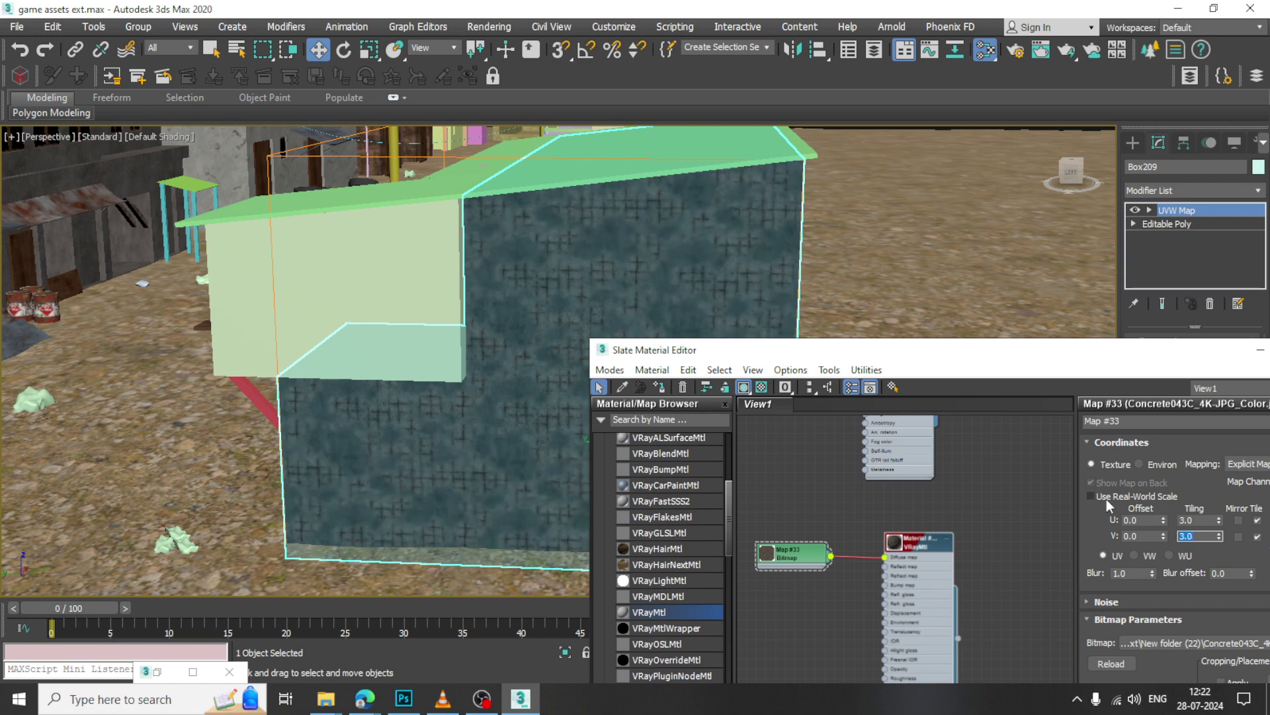
alt+middle_drag(425, 439, 277, 425)
scroll(278, 426, up, 3)
middle_drag(677, 320, 488, 391)
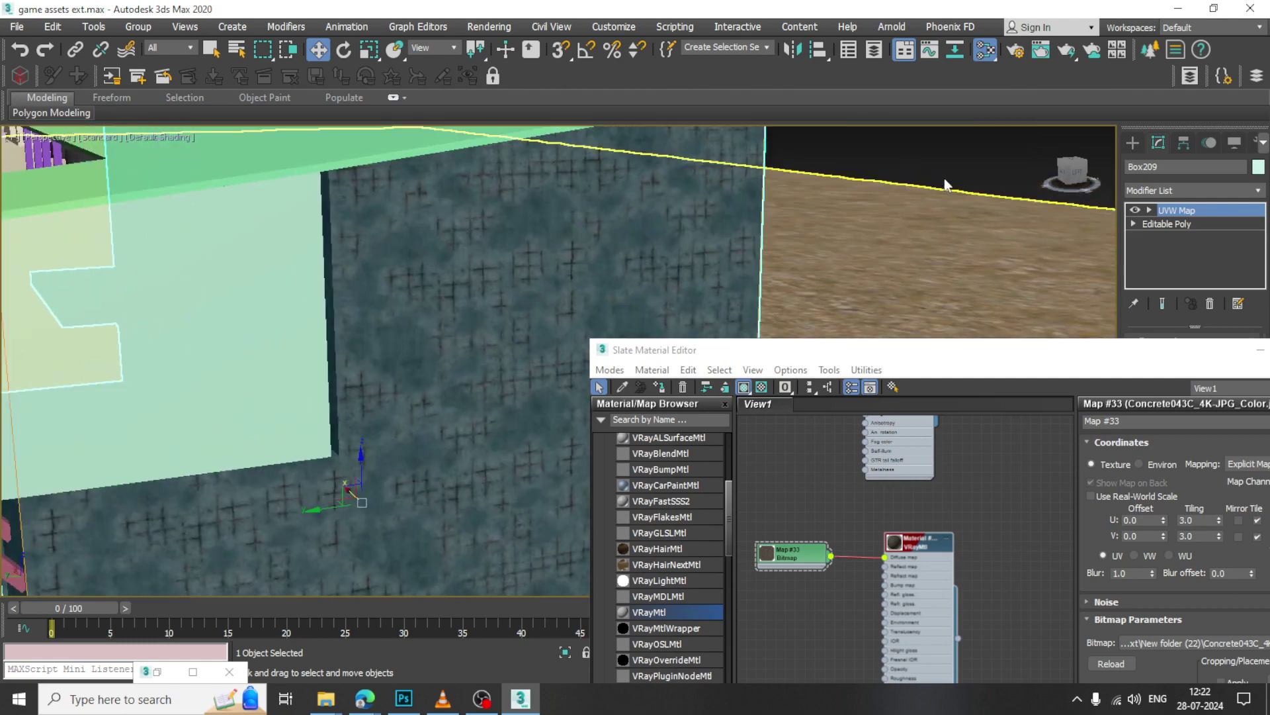
click(938, 159)
scroll(576, 291, down, 2)
scroll(574, 294, up, 1)
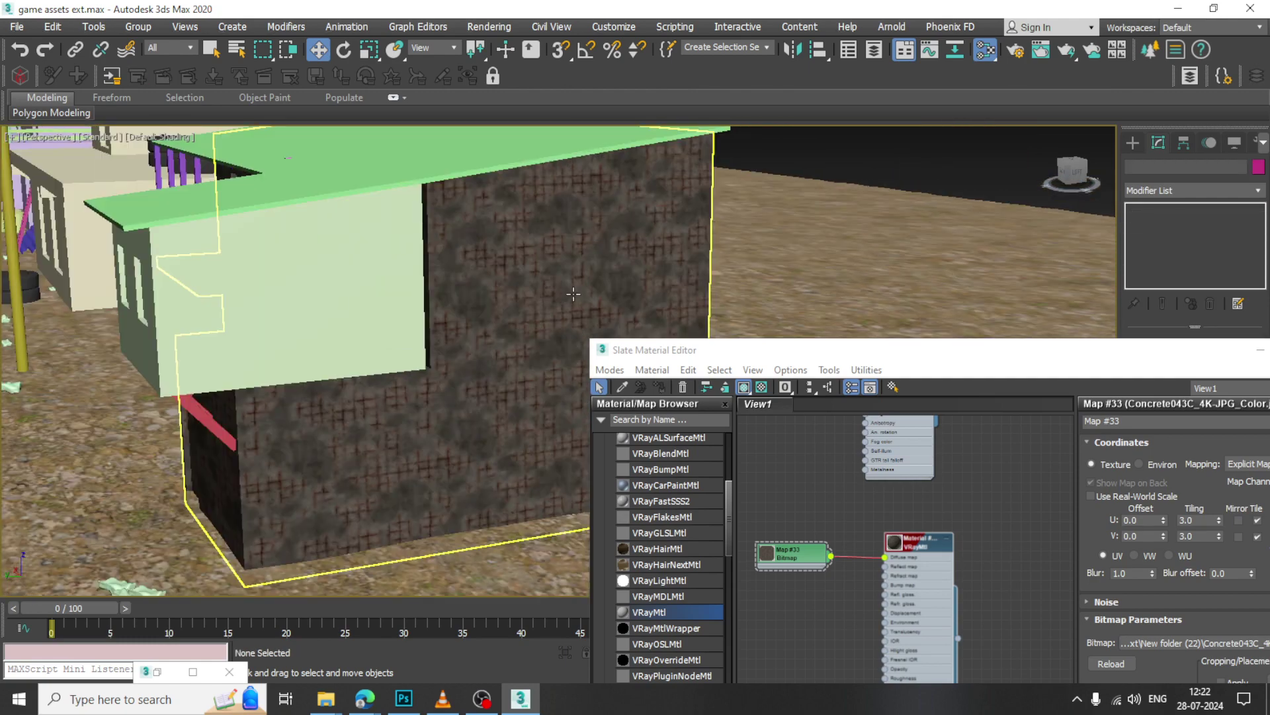
Add a VRayBump2Normal map and connect it to the concrete VRayMtl's Bump map input.
middle_drag(845, 591, 913, 483)
scroll(700, 605, down, 8)
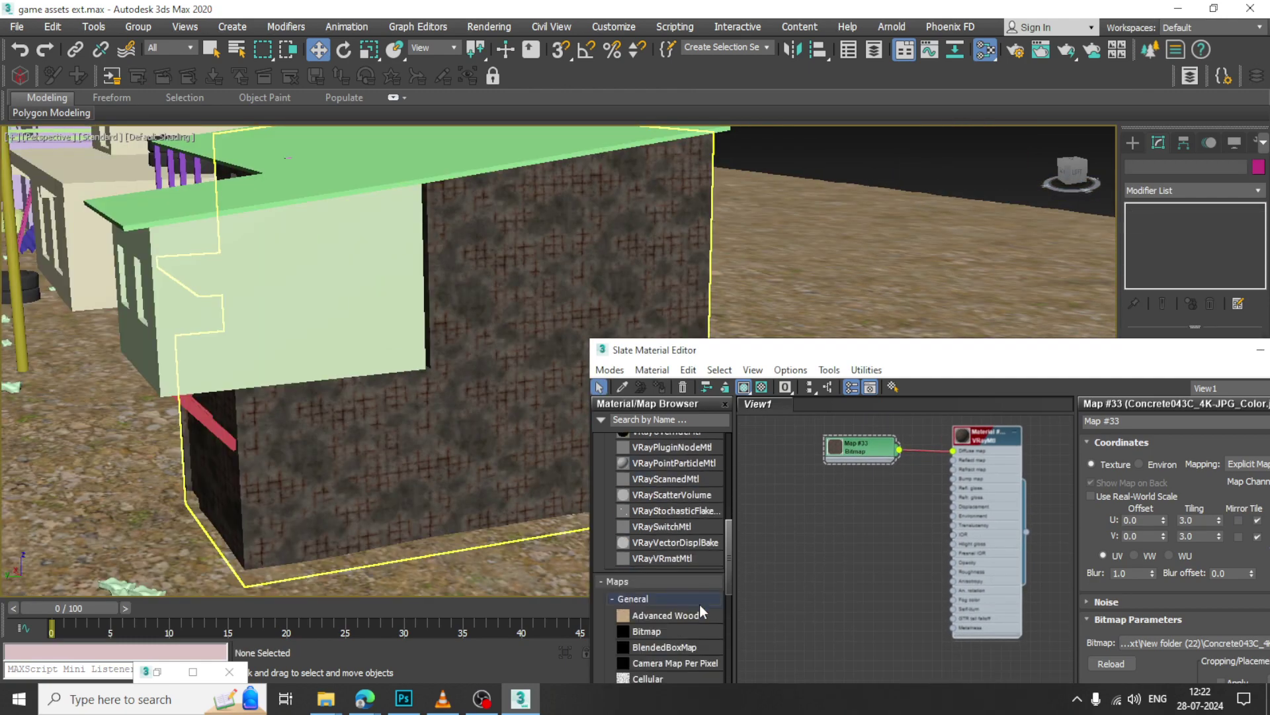
scroll(700, 605, down, 15)
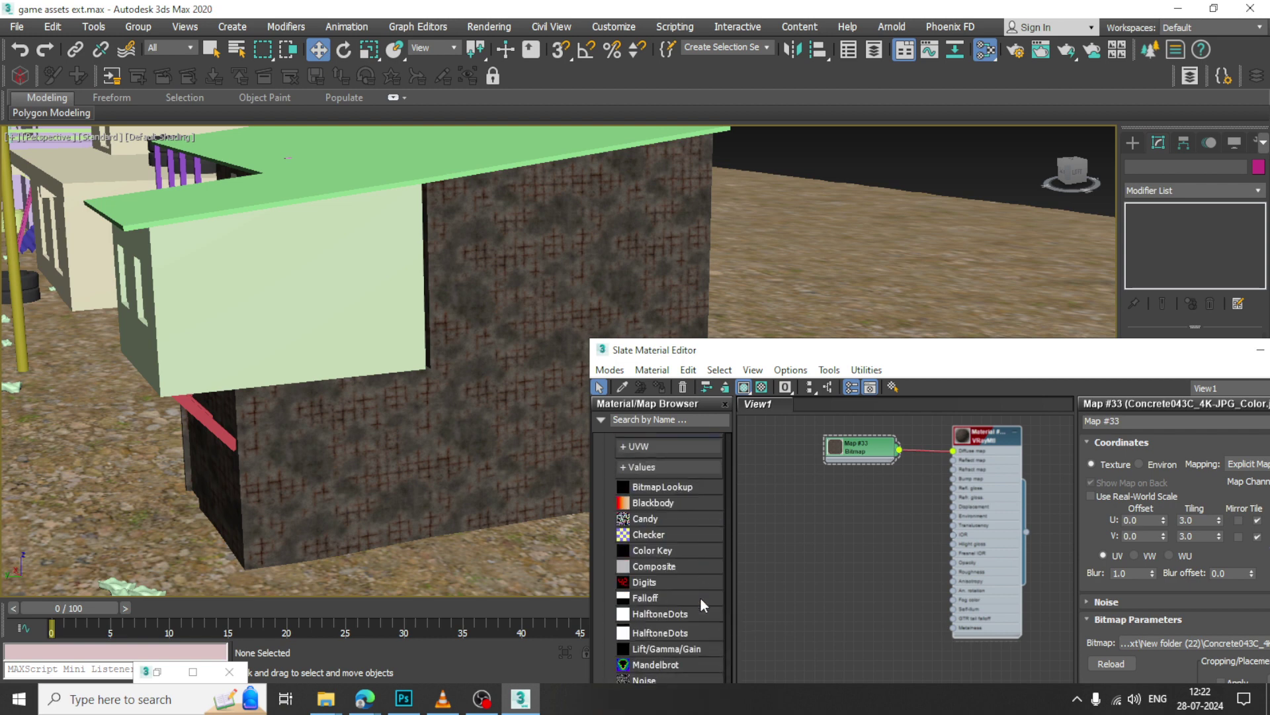
scroll(701, 594, down, 5)
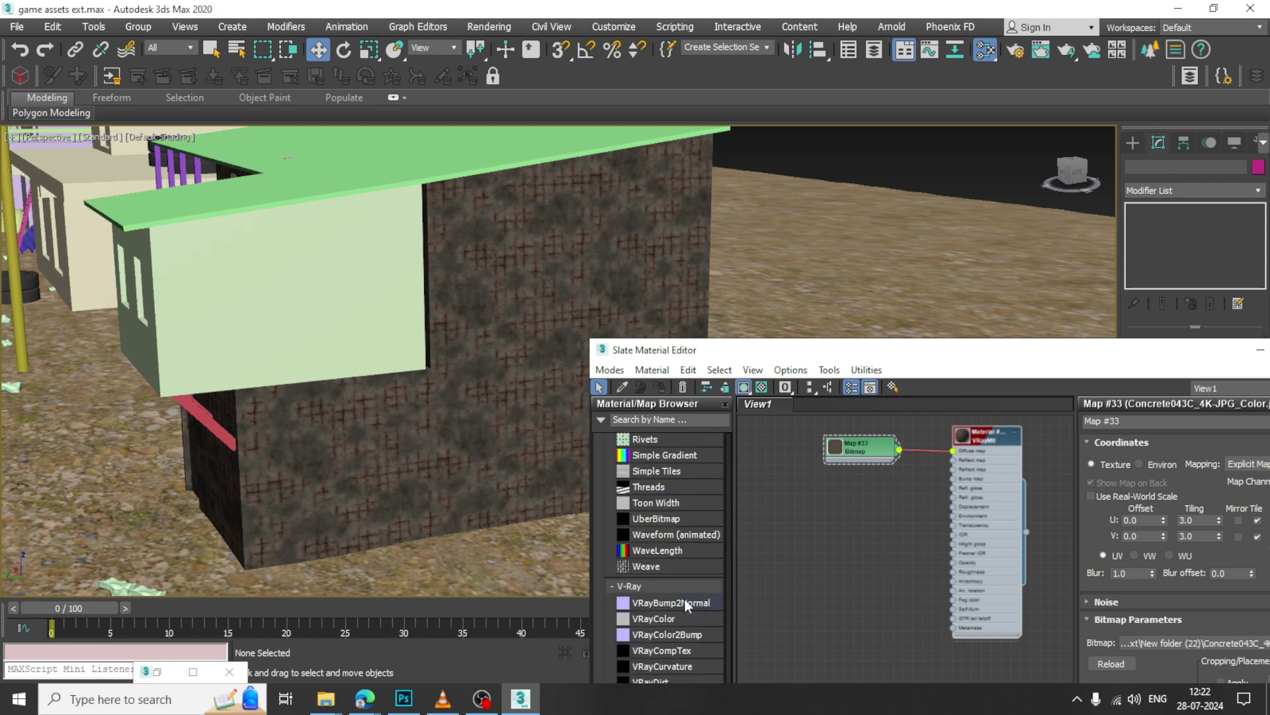
drag(684, 601, 851, 530)
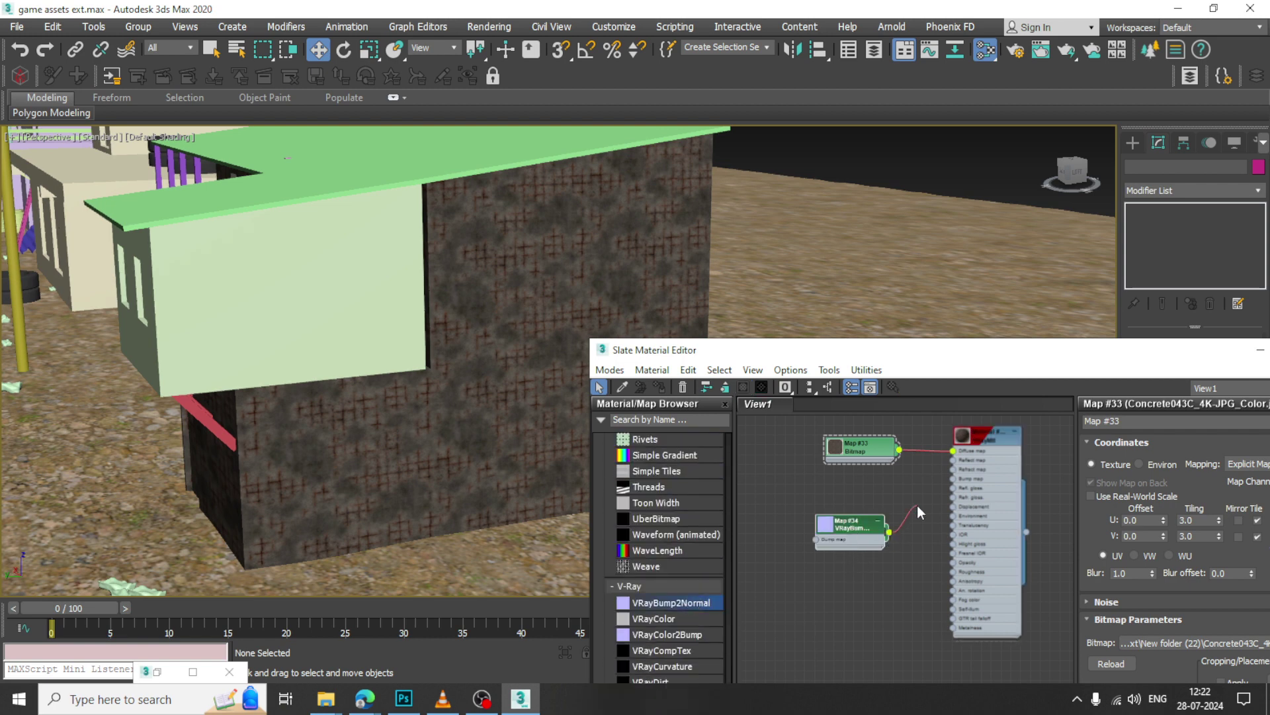
drag(952, 487, 954, 479)
drag(851, 531, 883, 529)
Load Concrete043C_4K-JPG_NormalDX.jpg as the VRayBump2Normal node's bump map.
double_click(893, 526)
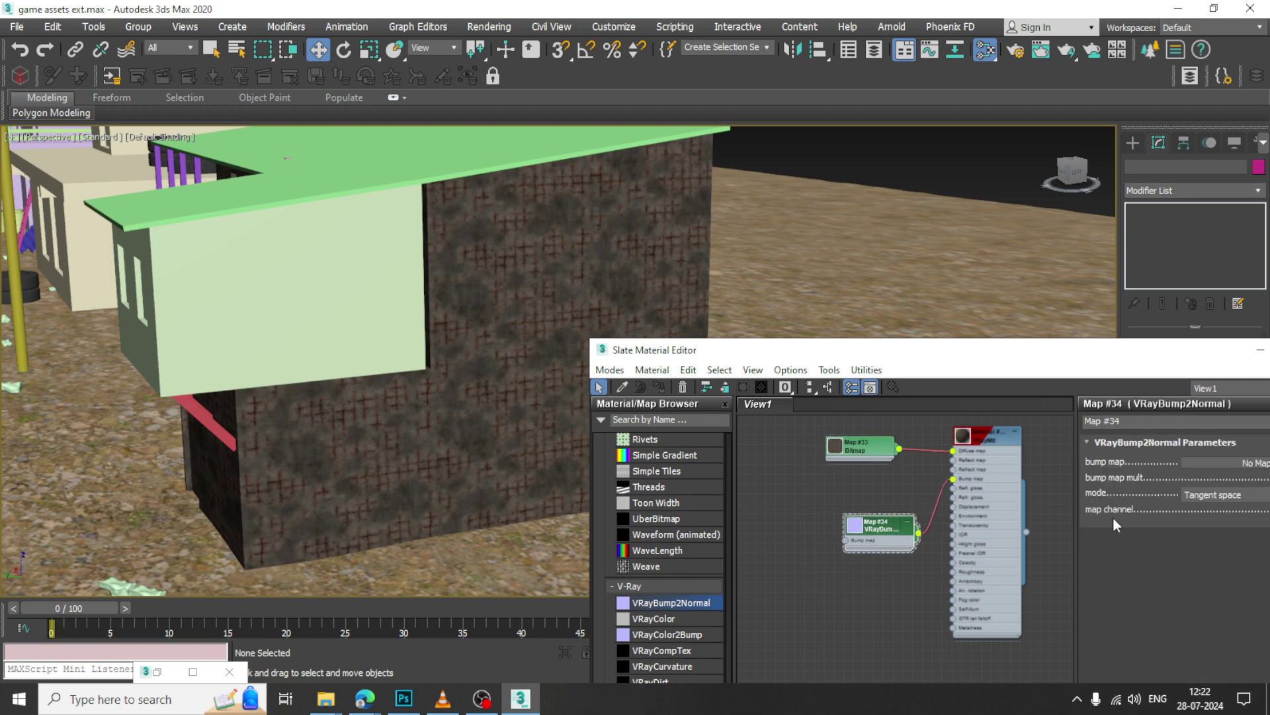
click(1249, 463)
double_click(138, 256)
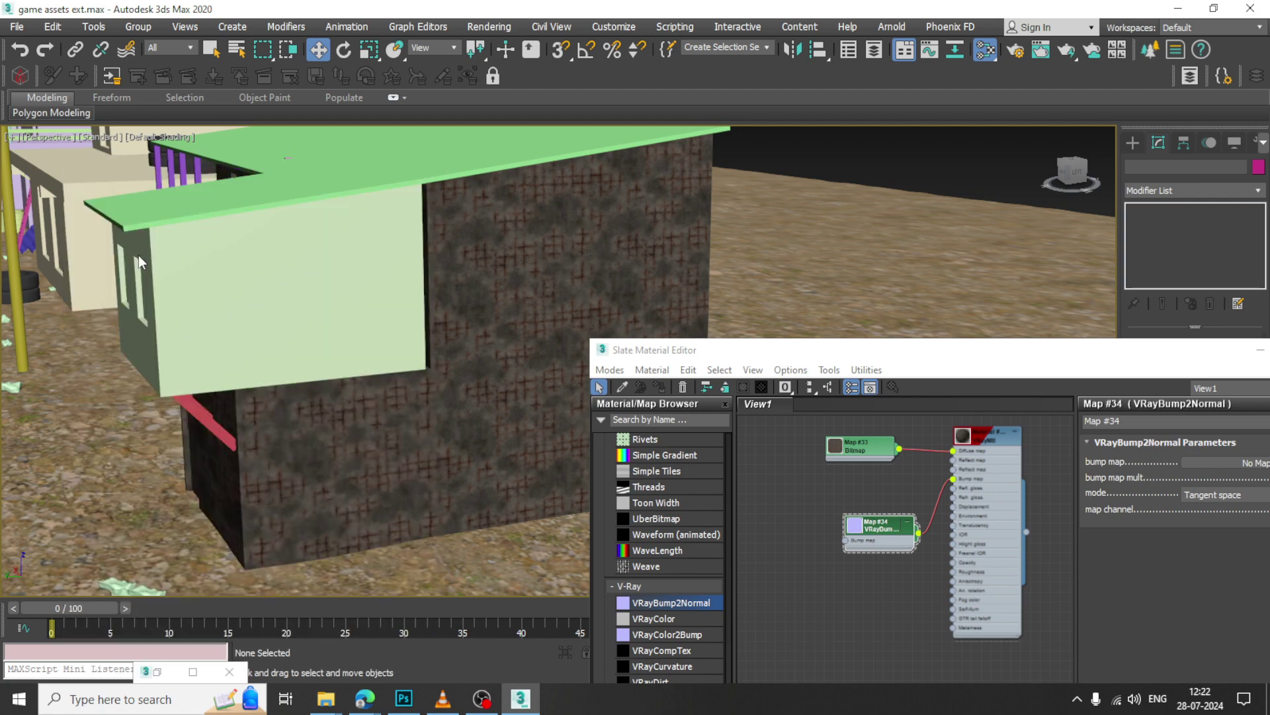
click(575, 113)
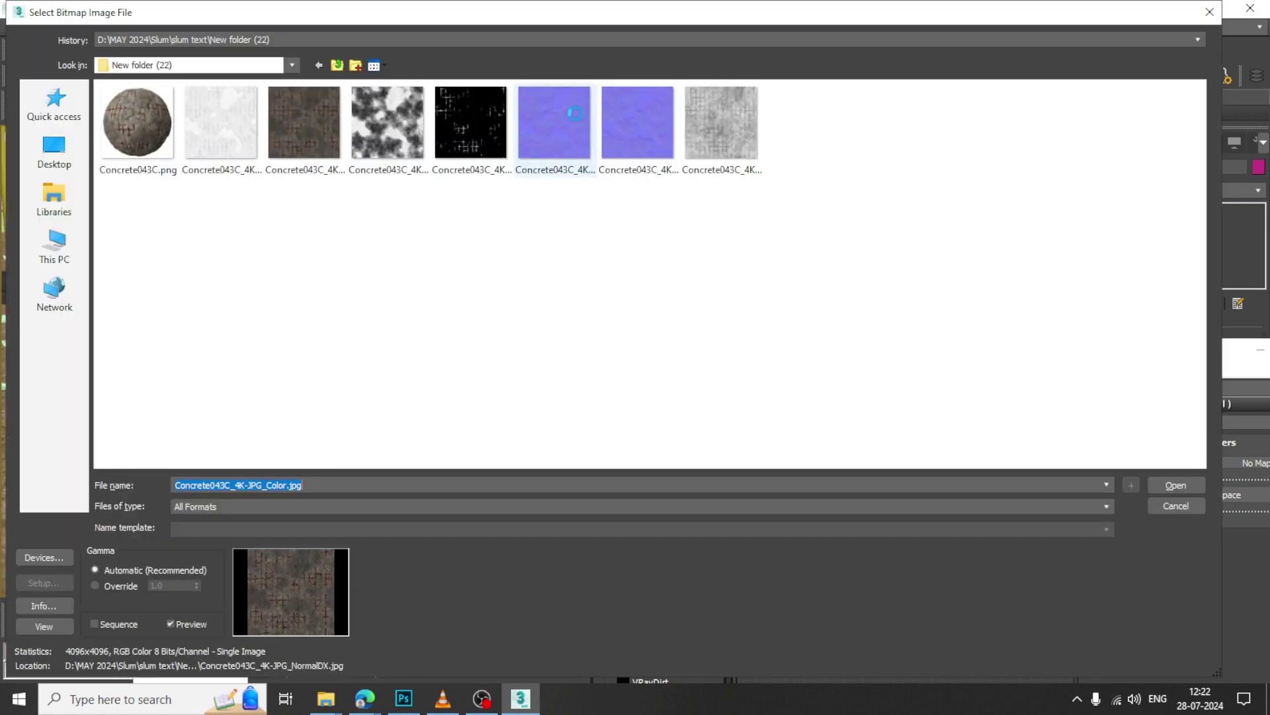
double_click(575, 113)
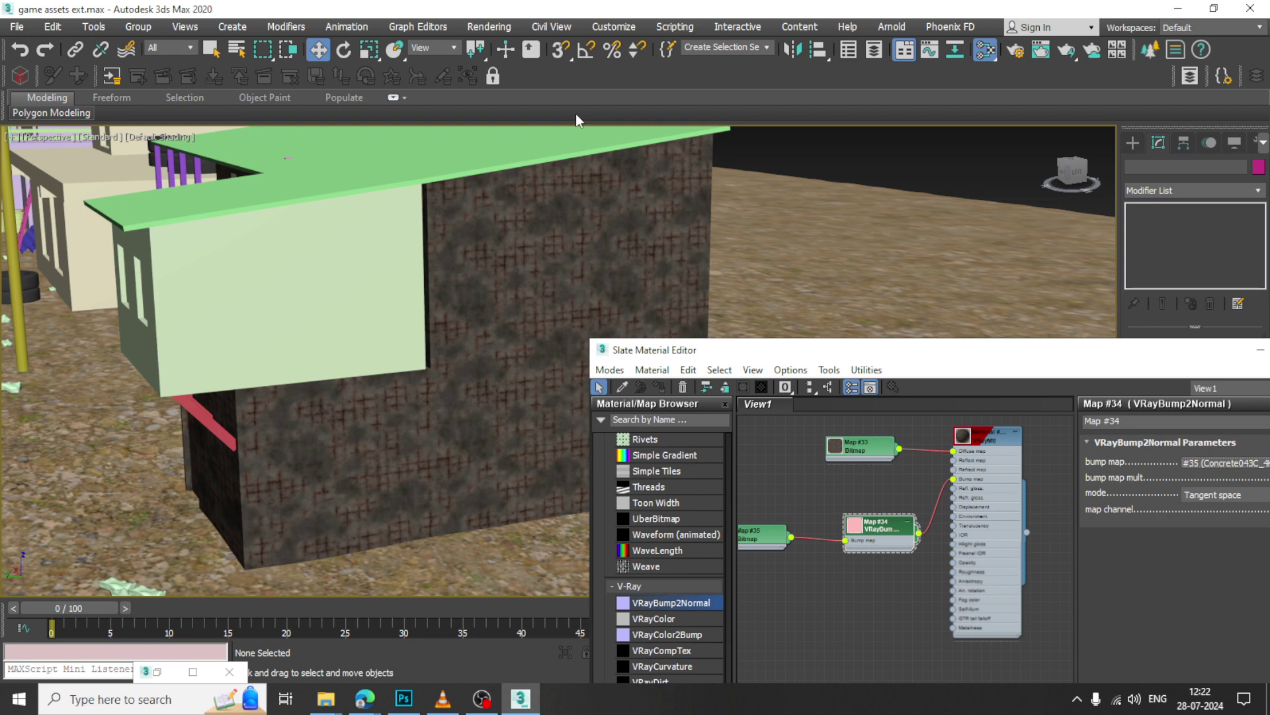
drag(768, 534, 771, 533)
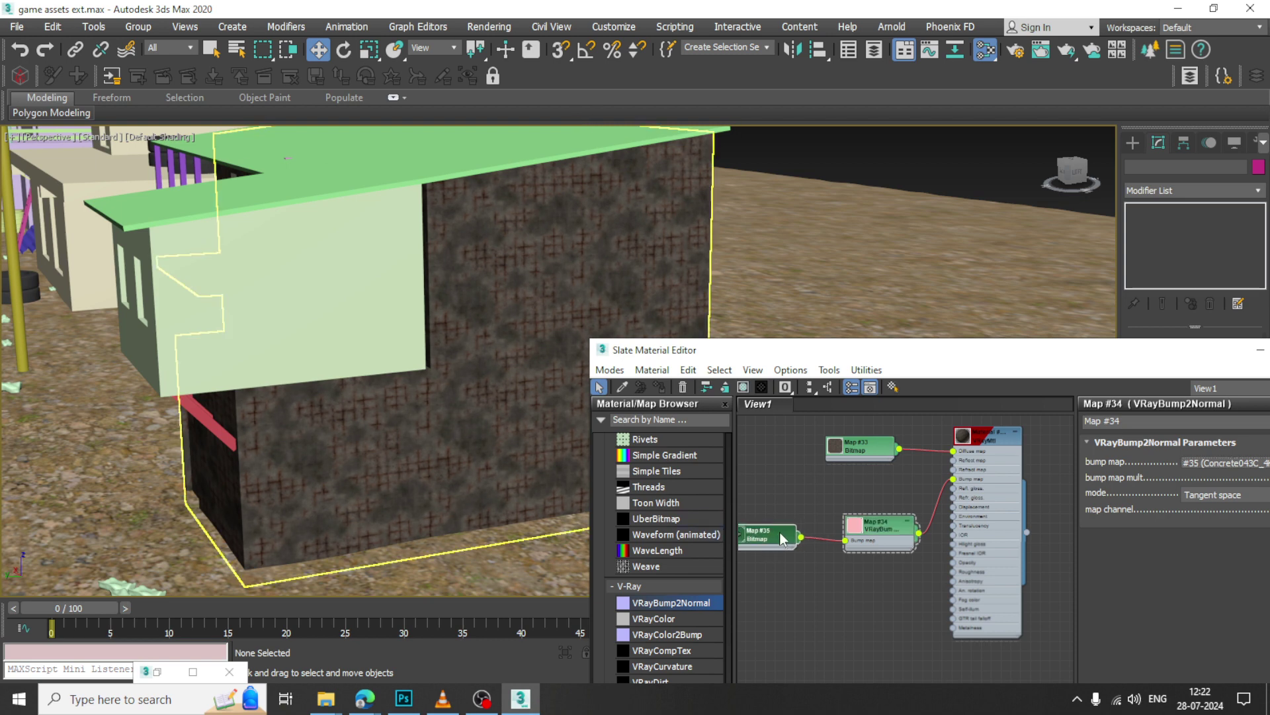
Set the concrete normal bitmap's U and V tiling to 3.0, matching the color bitmap.
double_click(781, 538)
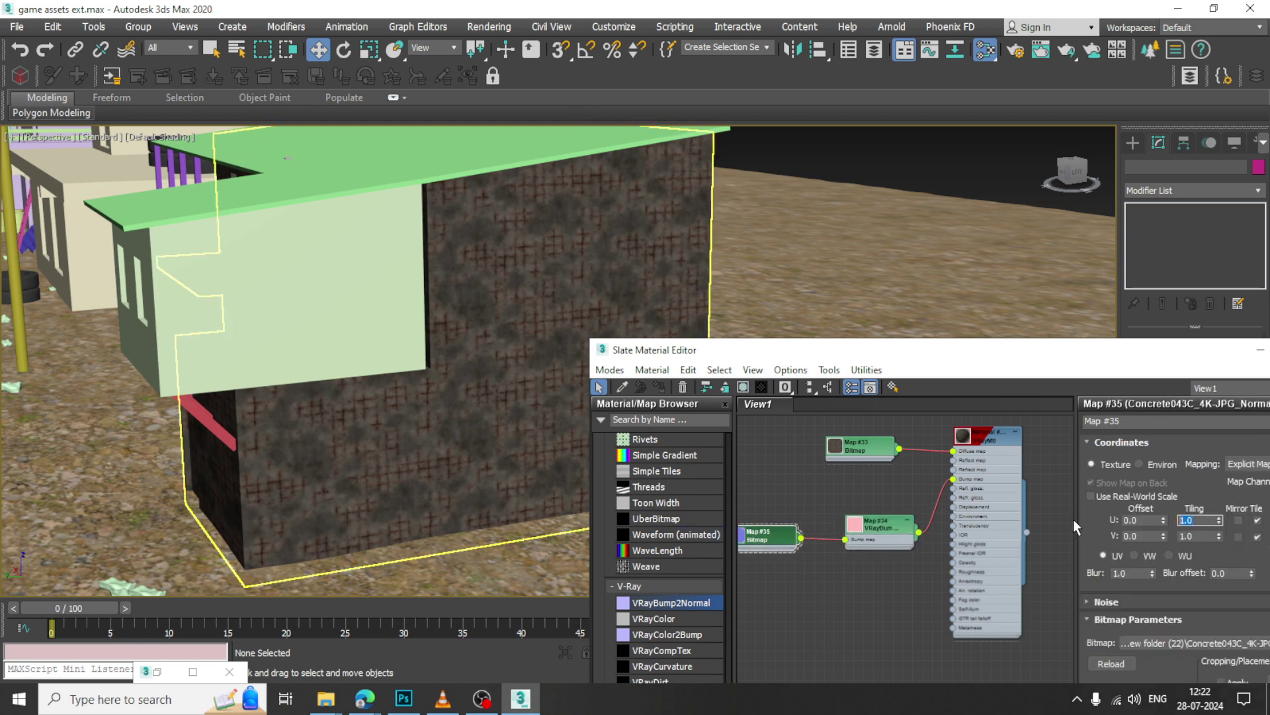
double_click(870, 442)
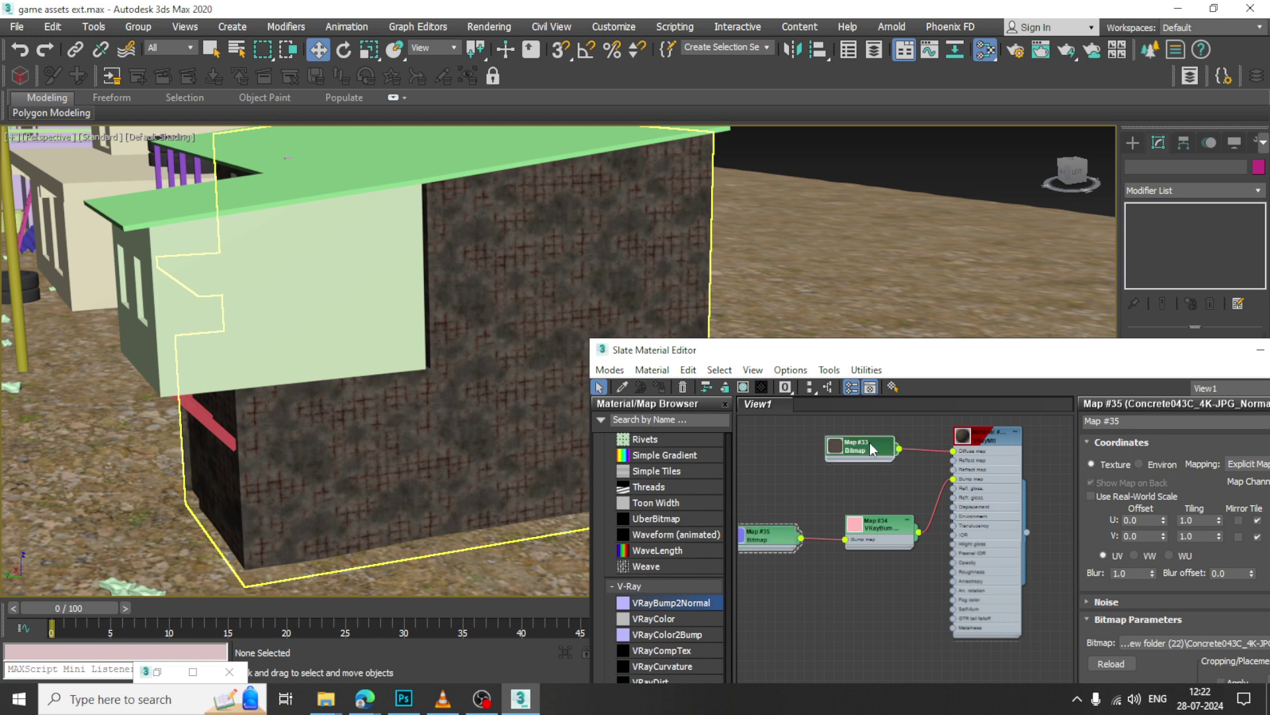
double_click(789, 538)
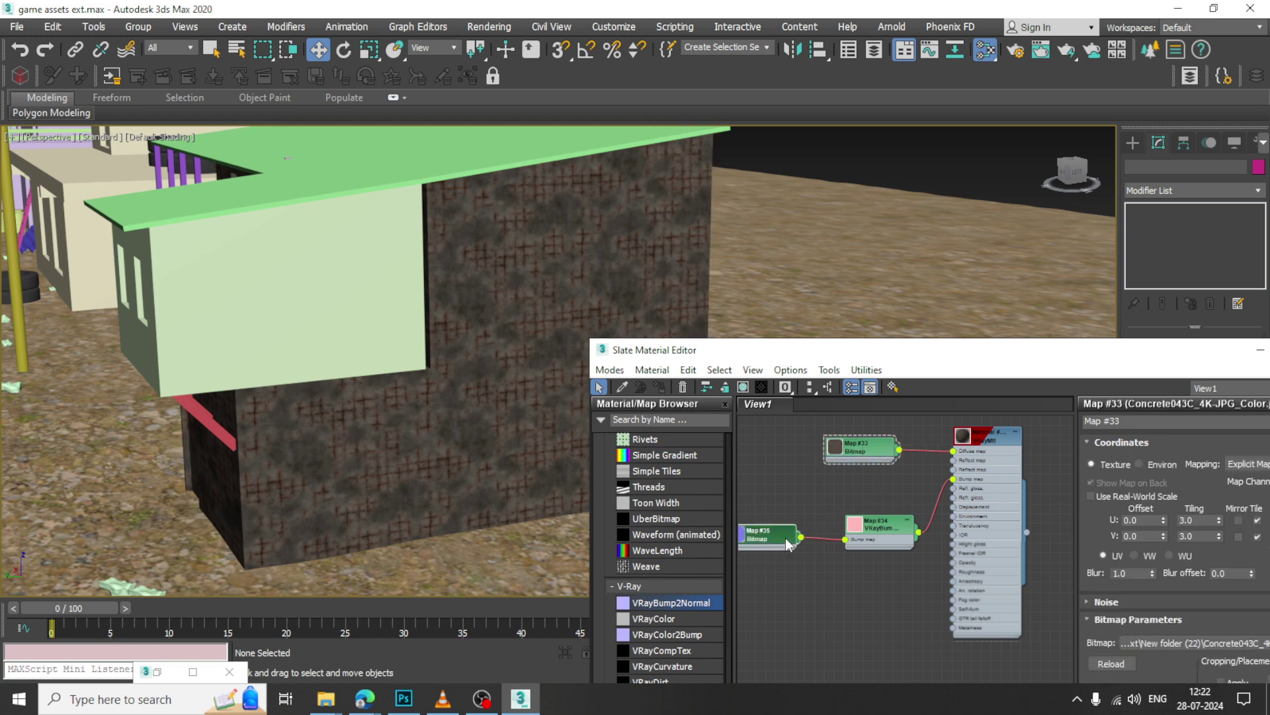
double_click(1202, 518)
text(3)
key(Tab)
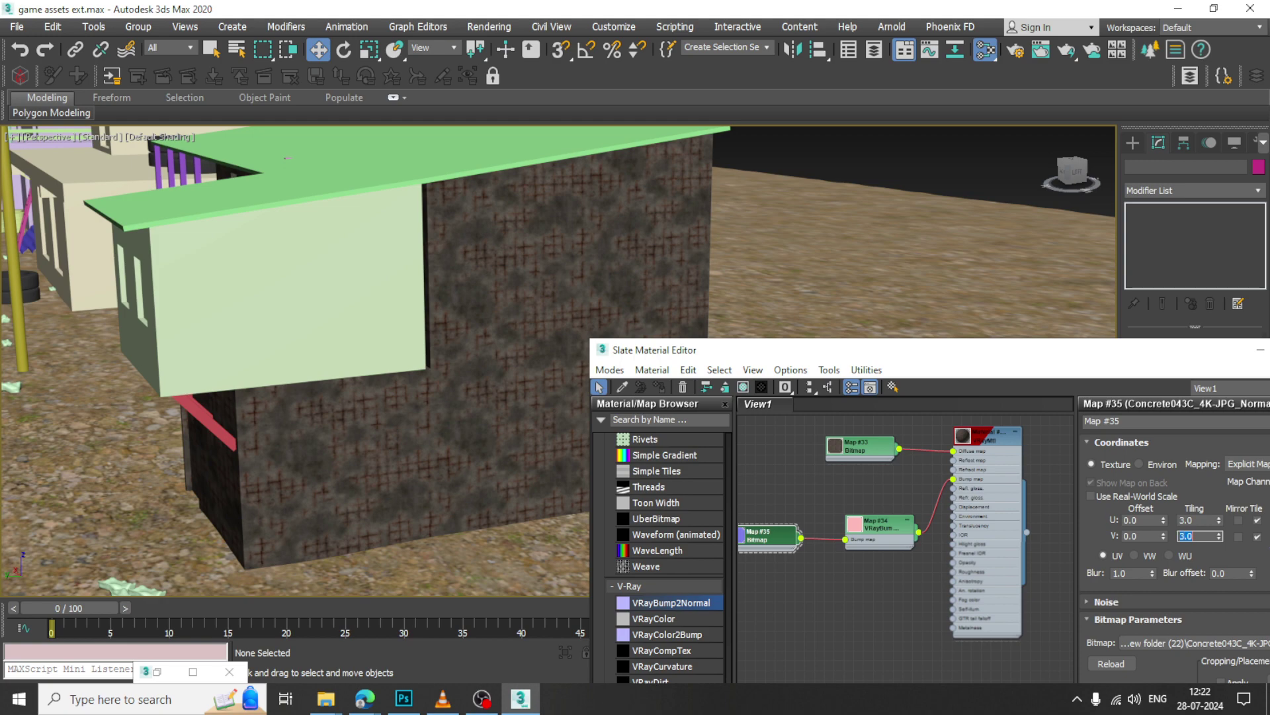
Assign the concrete material to the overhanging upper room of the end building.
click(357, 299)
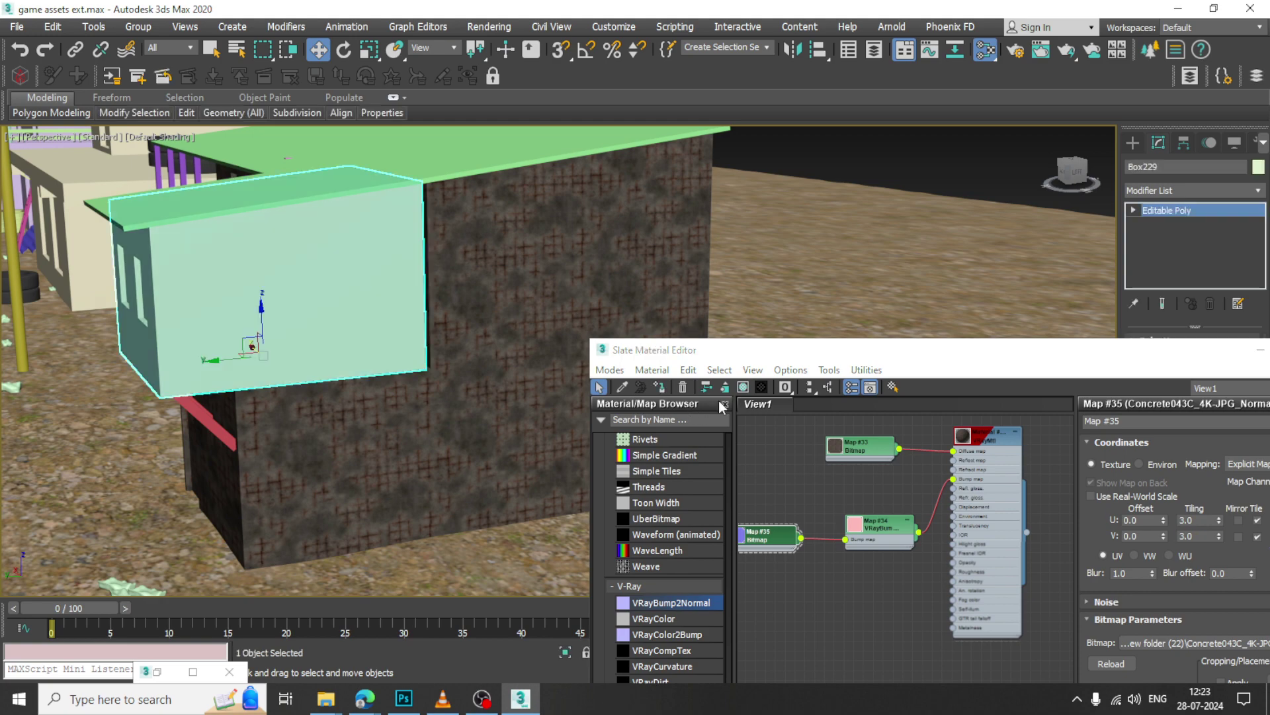
click(979, 442)
click(660, 387)
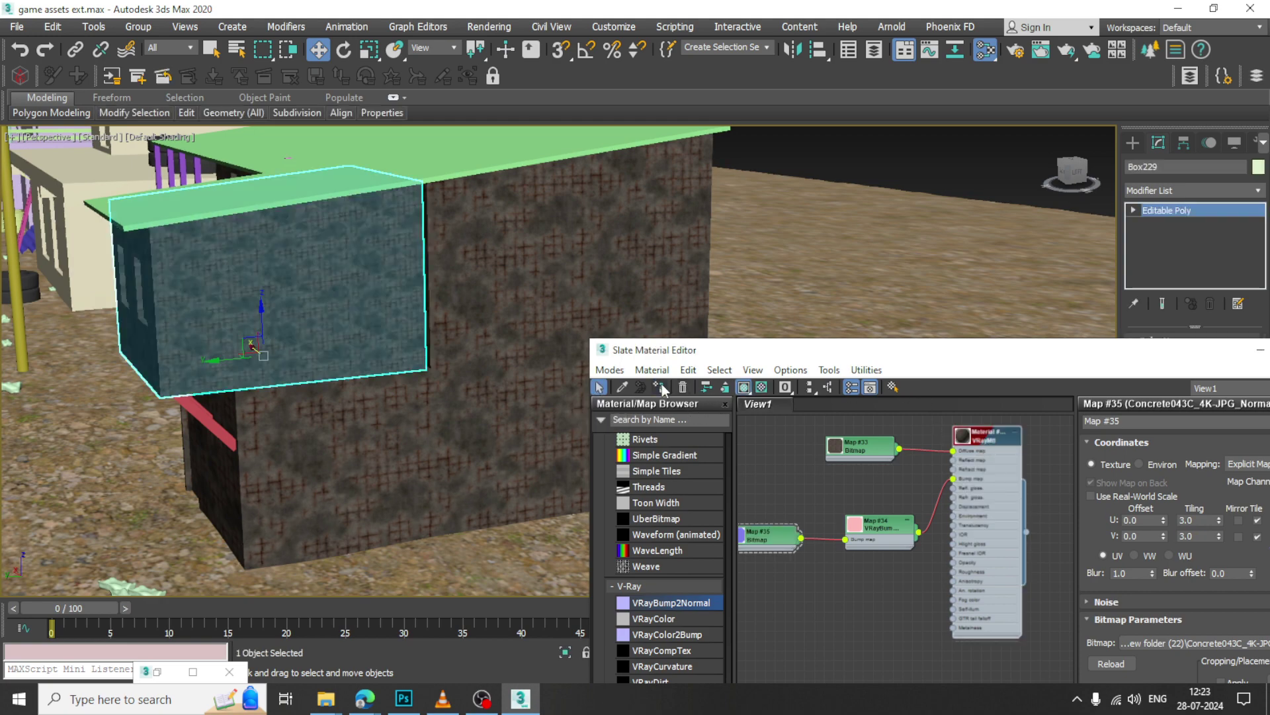
Assign the existing weathered VRayMtl fed by Map #26 and Map #27 to the end building's green roof.
alt+middle_drag(486, 296, 507, 226)
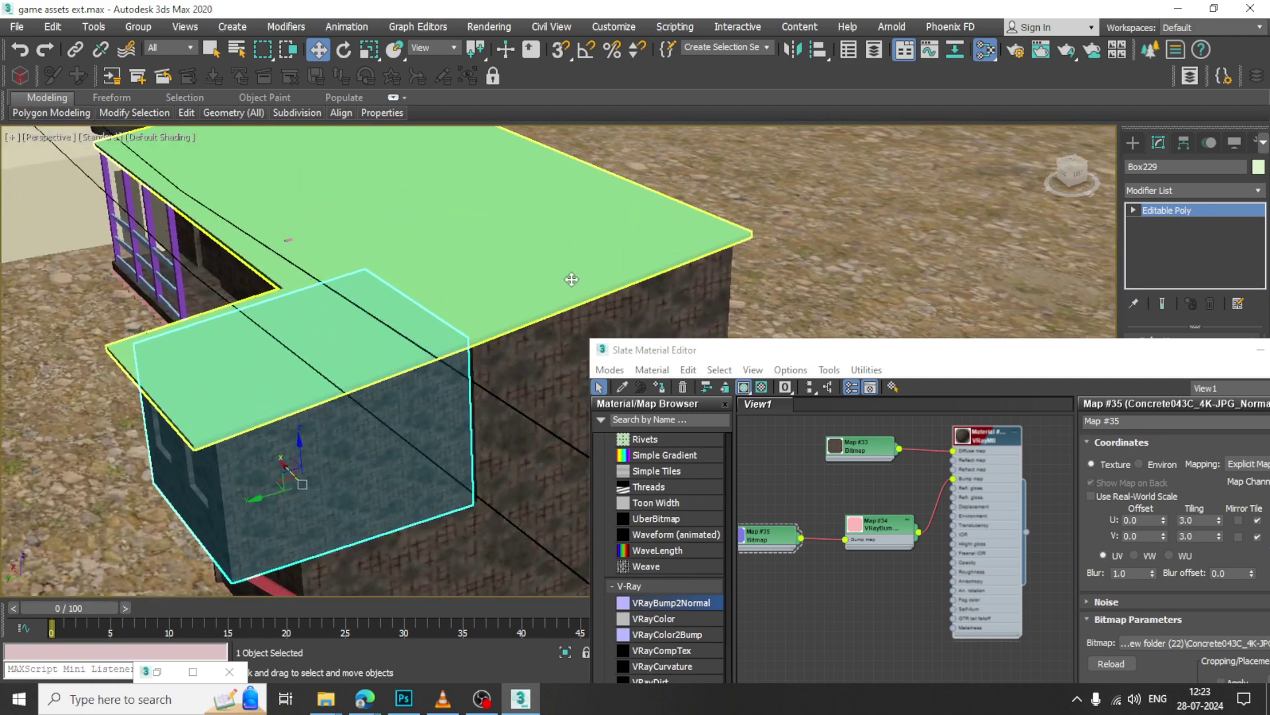
click(572, 279)
alt+middle_drag(571, 279, 183, 326)
scroll(920, 527, down, 1)
middle_drag(933, 665, 884, 531)
middle_drag(882, 606, 883, 551)
middle_drag(853, 639, 966, 622)
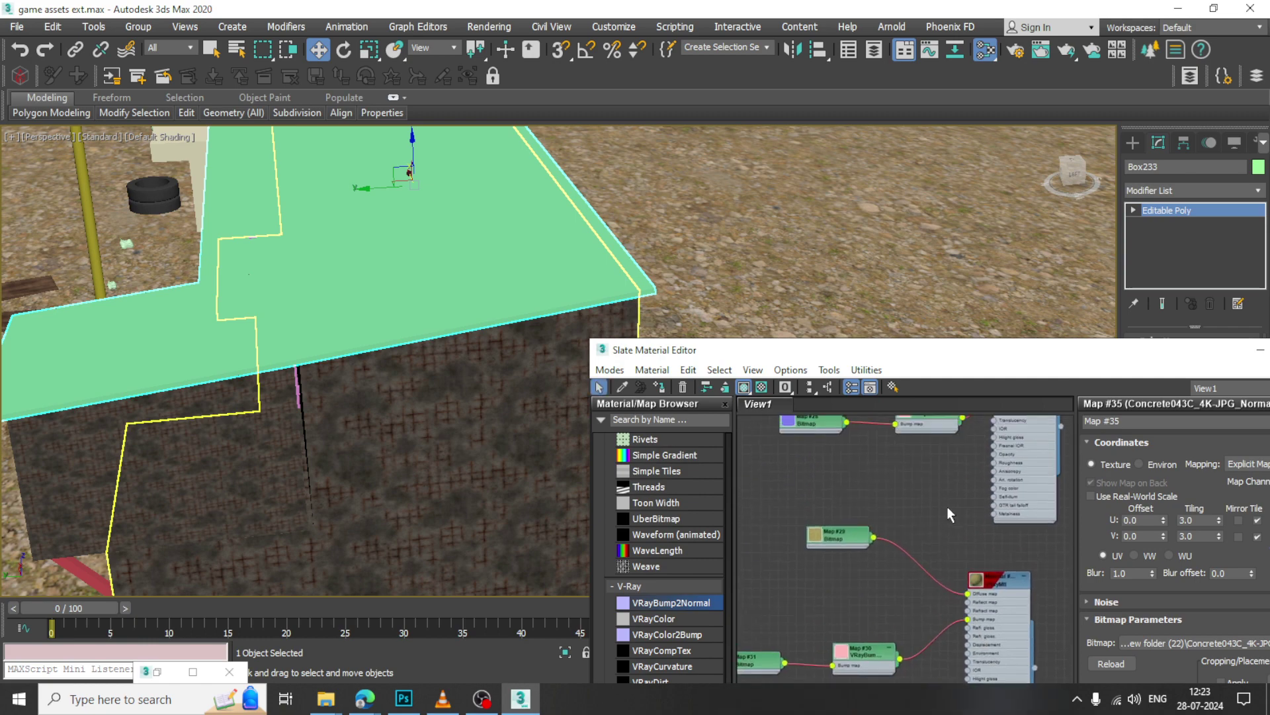
middle_drag(950, 512, 907, 620)
click(979, 449)
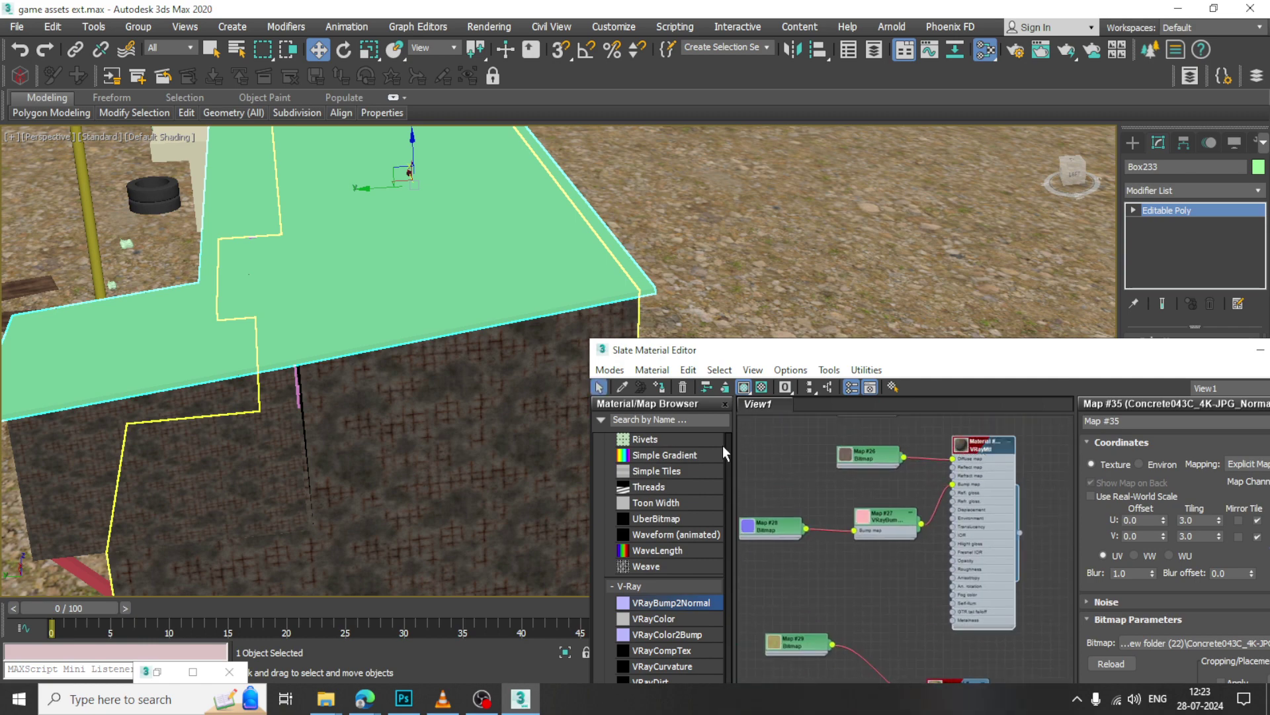
click(660, 387)
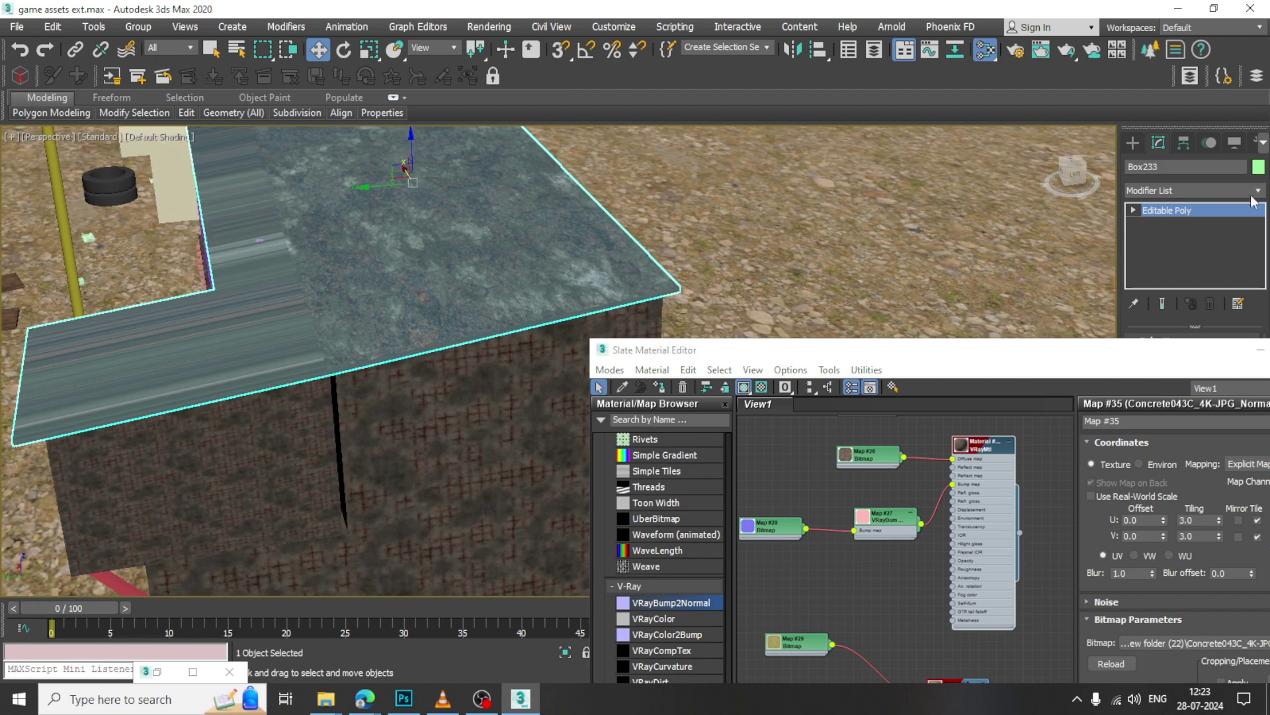
Add a UVW Map modifier to the end building's roof slab and clear the selection.
click(1223, 189)
key(u)
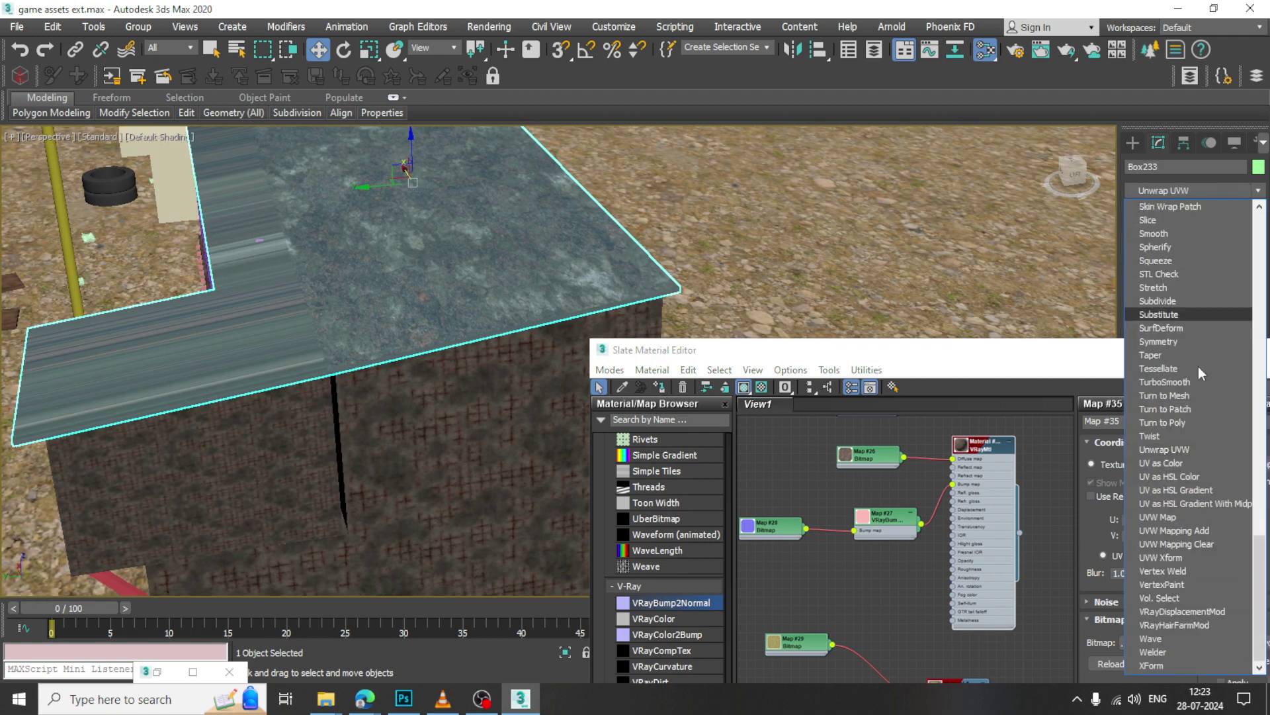
click(1180, 517)
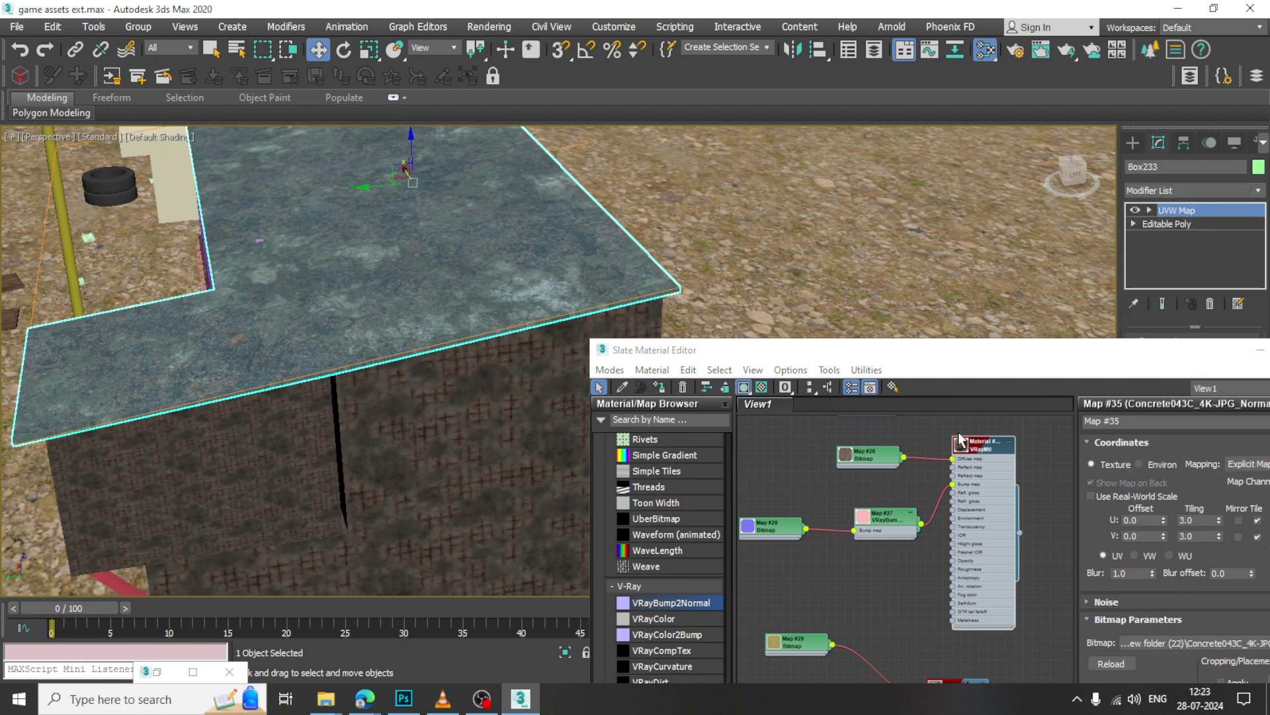
scroll(657, 320, down, 5)
alt+middle_drag(657, 320, 827, 264)
click(215, 149)
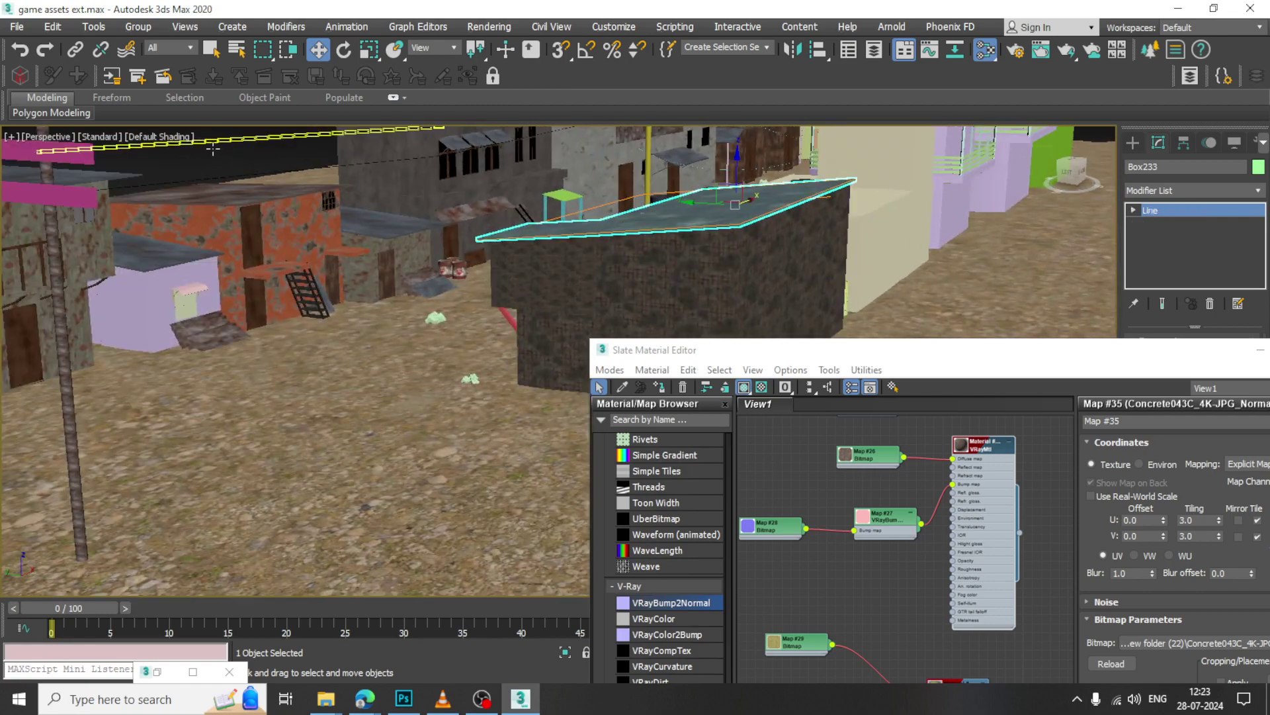
alt+middle_drag(769, 319, 835, 325)
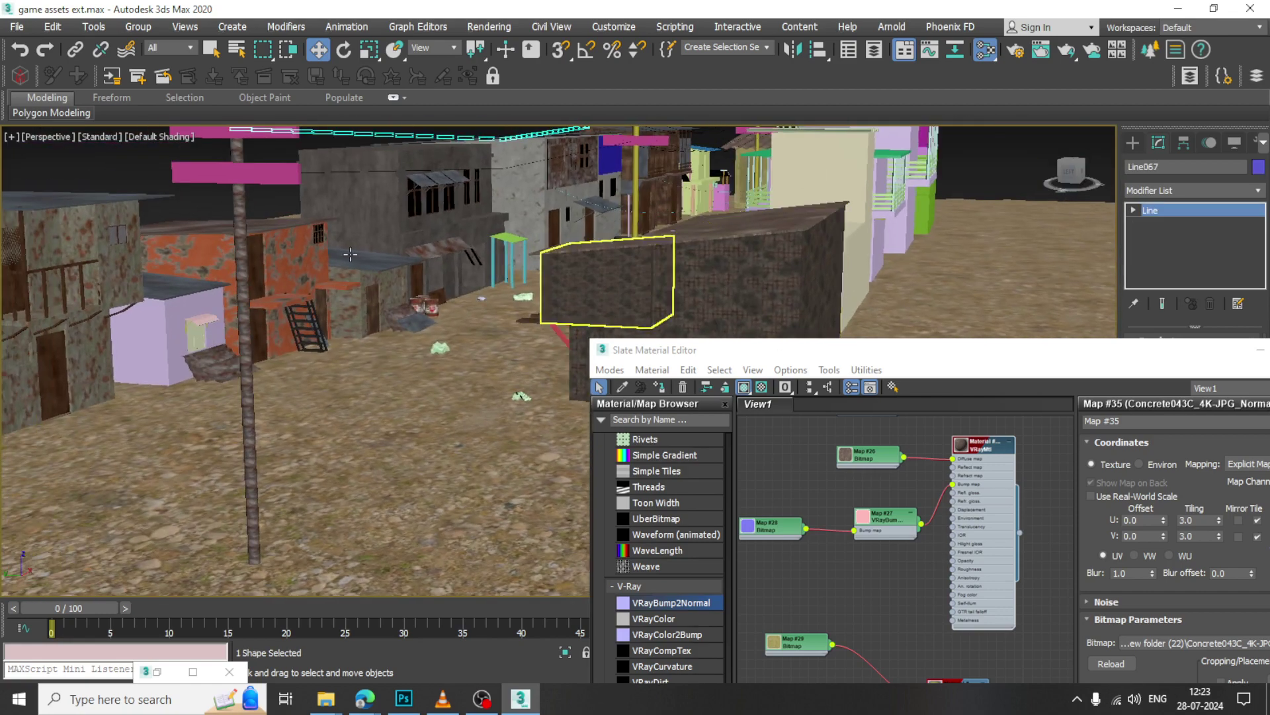
click(109, 153)
Assign the roof's weathered material to the three slanted red braces under the overhanging room and clear the selection.
alt+middle_drag(432, 344, 472, 284)
scroll(435, 323, up, 3)
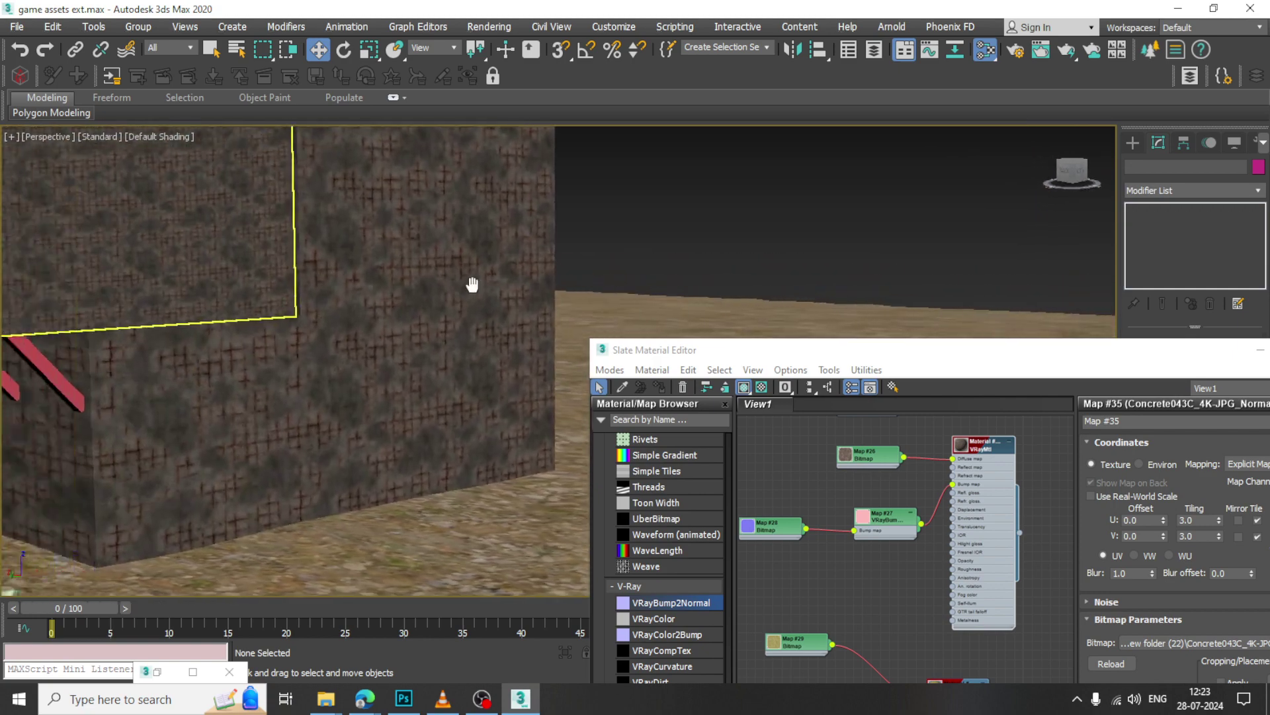
scroll(471, 284, down, 5)
click(308, 332)
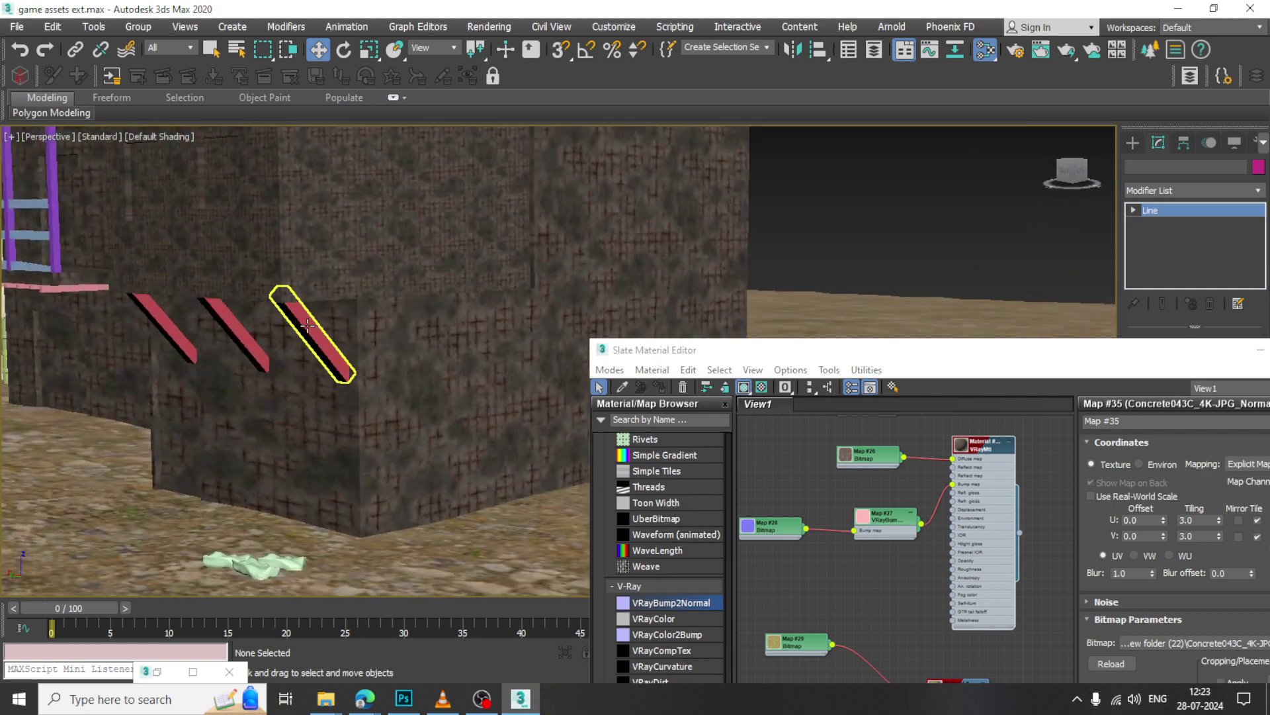
ctrl+click(236, 332)
ctrl+click(162, 325)
middle_drag(878, 516, 871, 621)
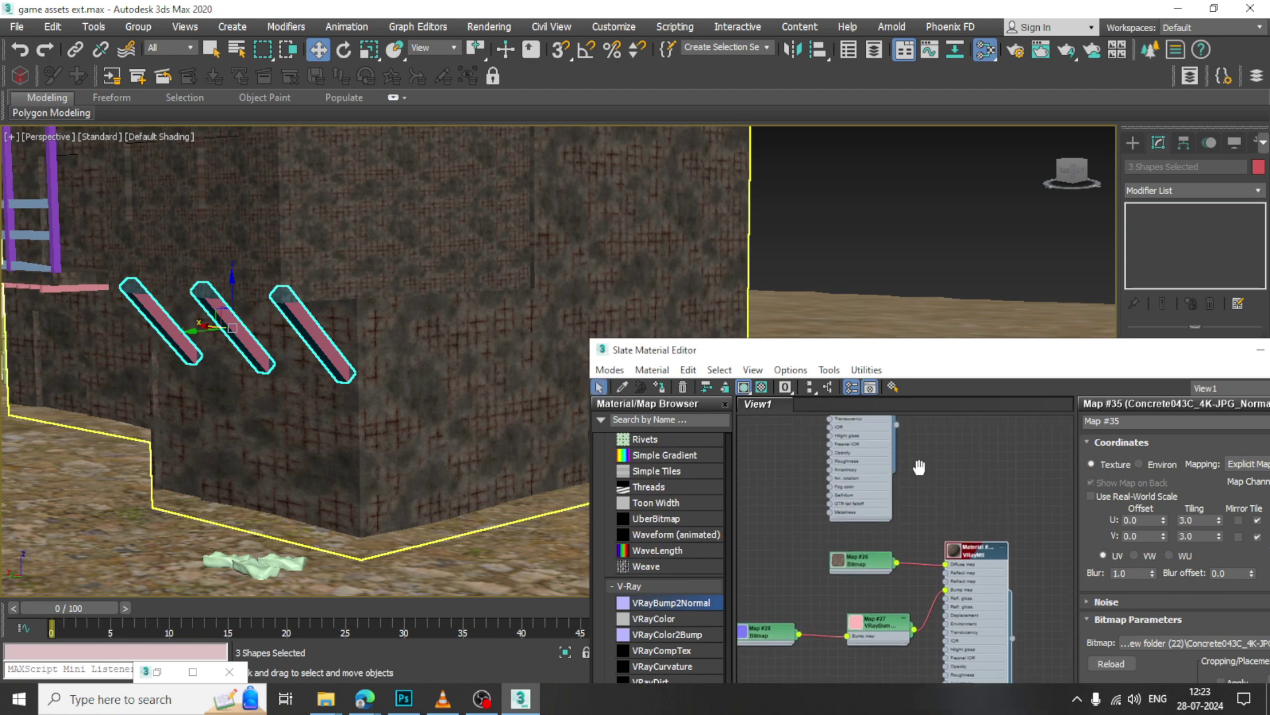
middle_drag(919, 467, 919, 474)
click(662, 390)
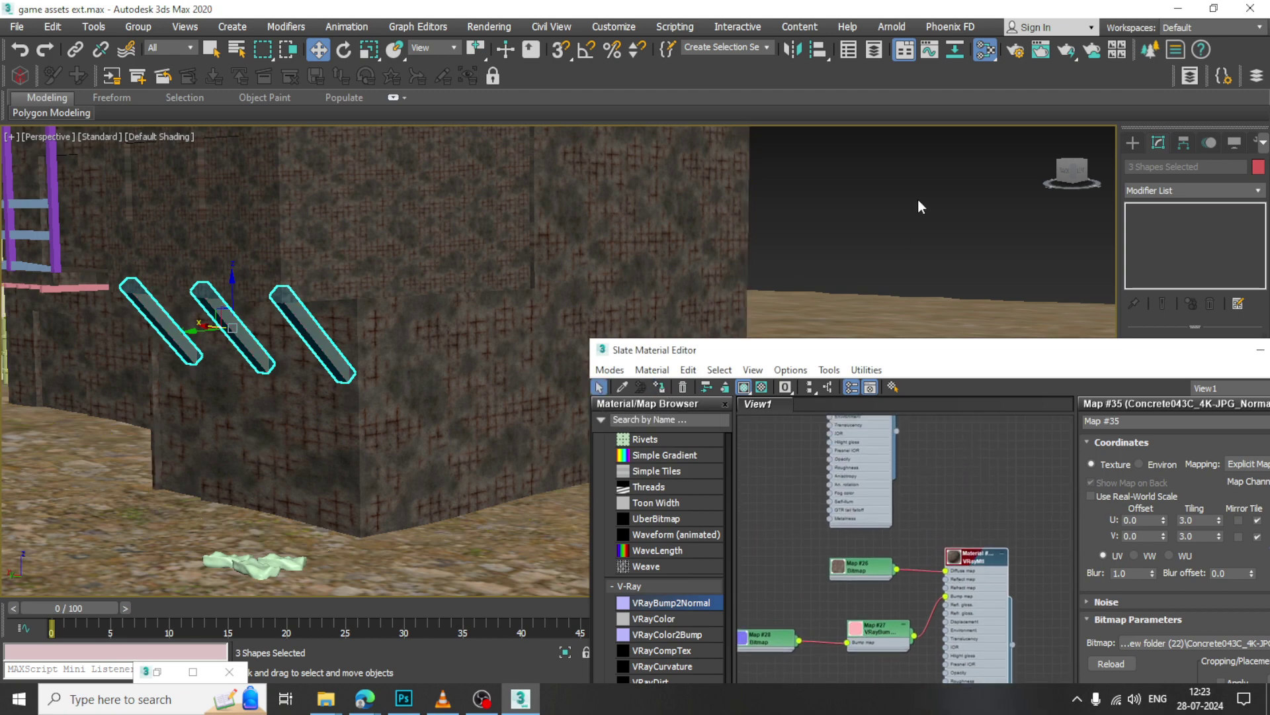
click(919, 205)
Add a UVW Map modifier to the slanted brace nearest the wall corner and set its mapping to Box.
middle_drag(447, 291, 529, 305)
click(395, 346)
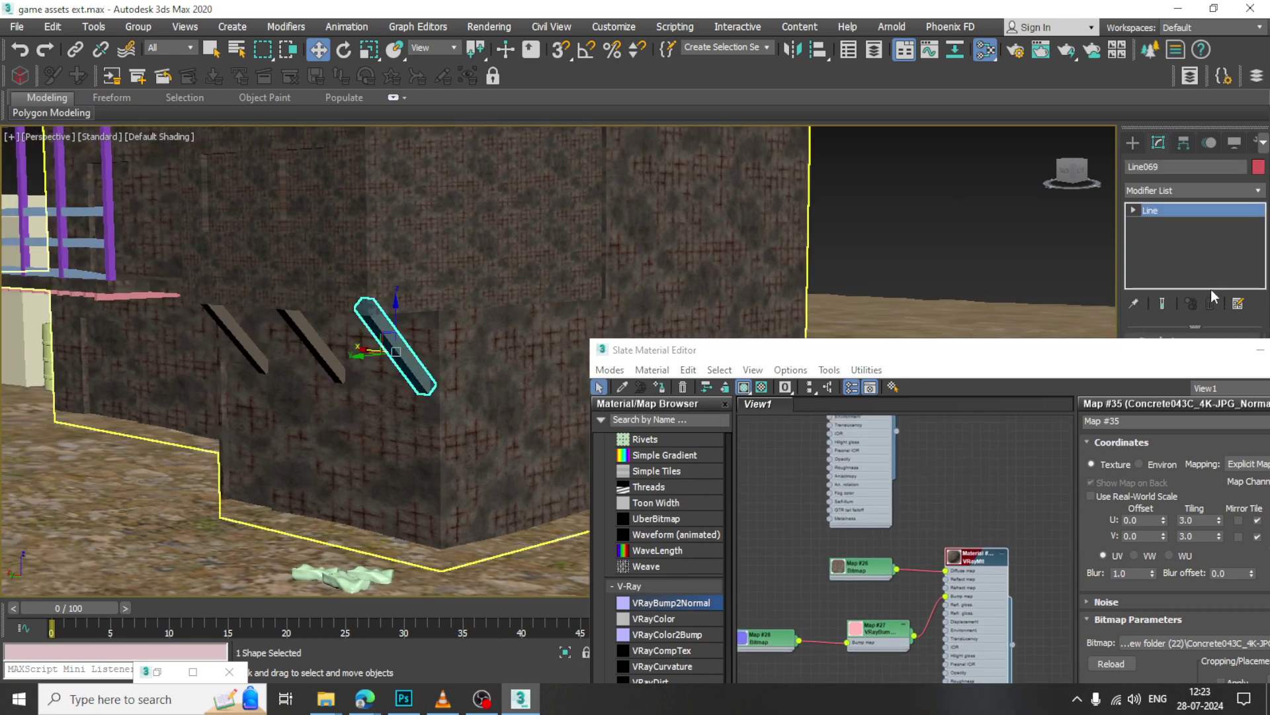
click(1200, 191)
key(u)
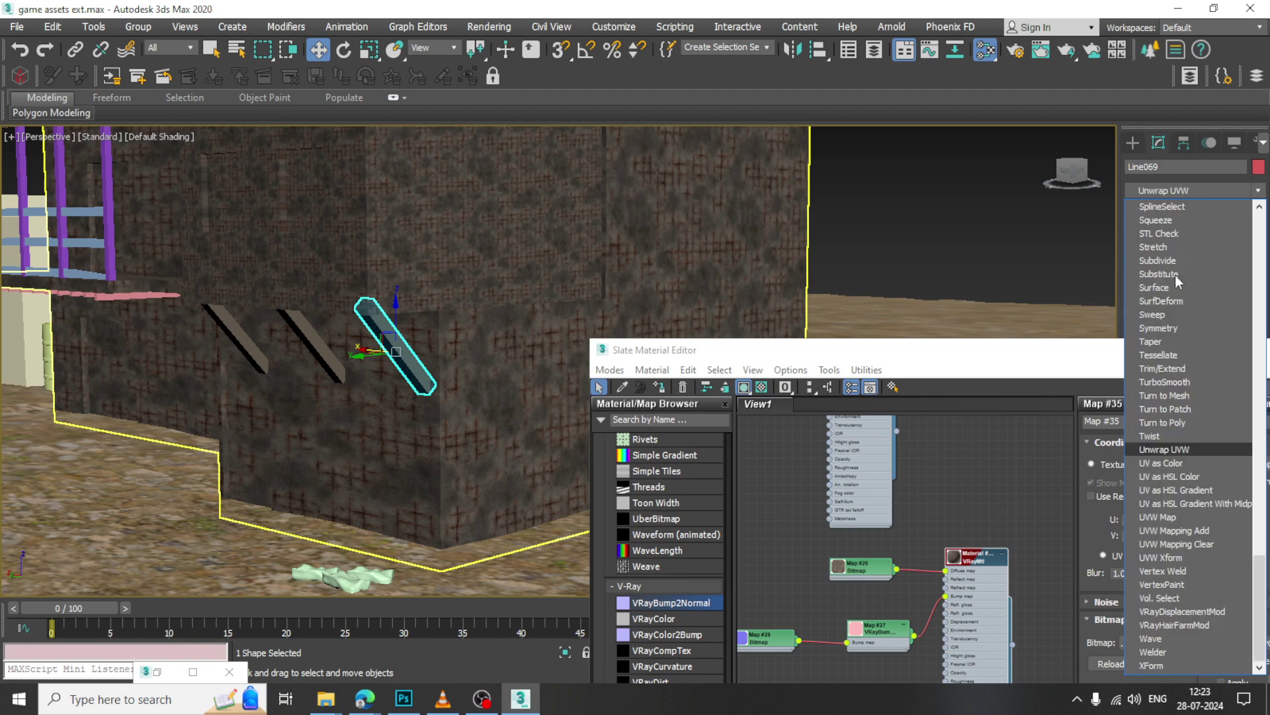
click(1195, 514)
drag(1119, 424, 1028, 565)
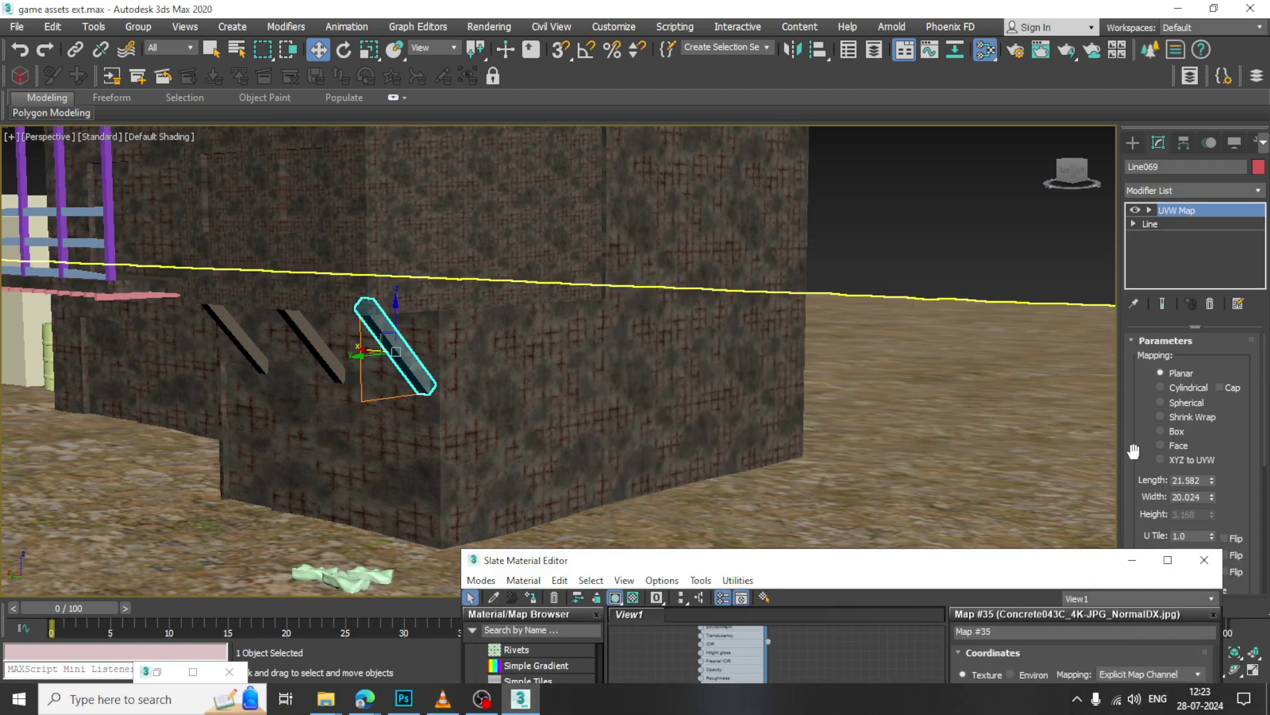
click(1168, 431)
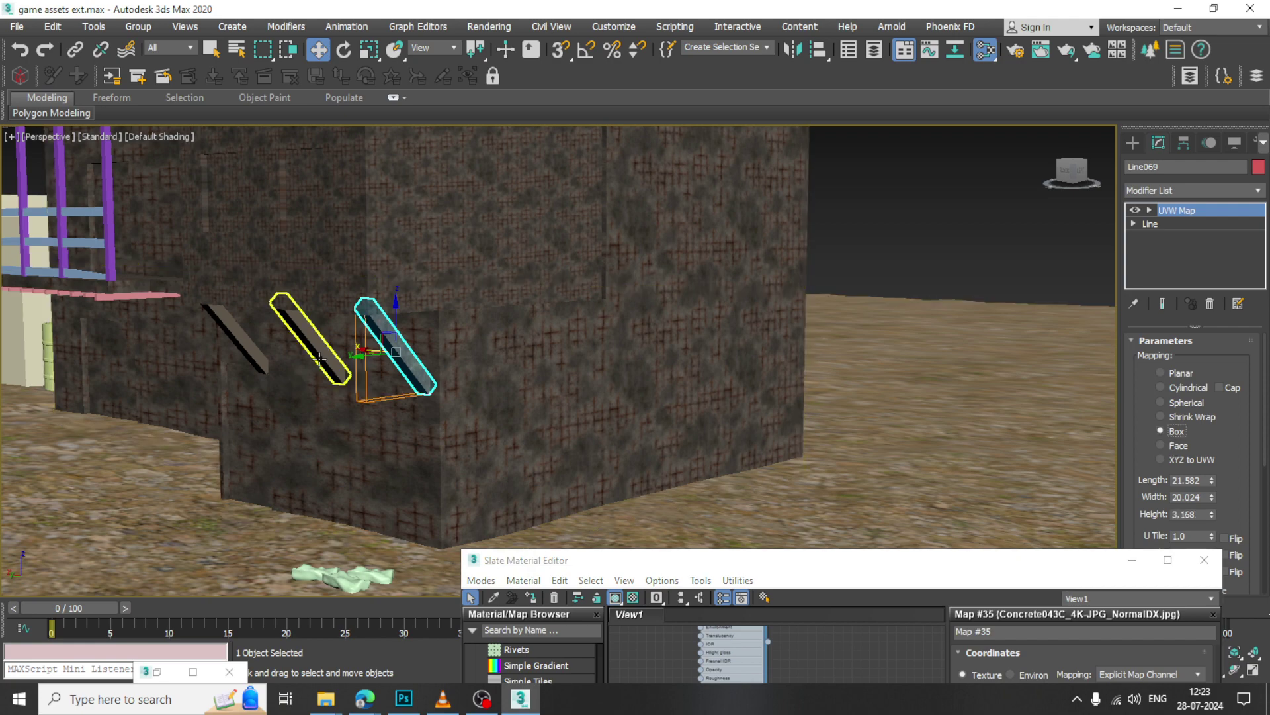
Give the middle slanted brace a UVW Map modifier with Box mapping.
click(310, 337)
middle_drag(331, 381, 419, 405)
scroll(419, 406, up, 4)
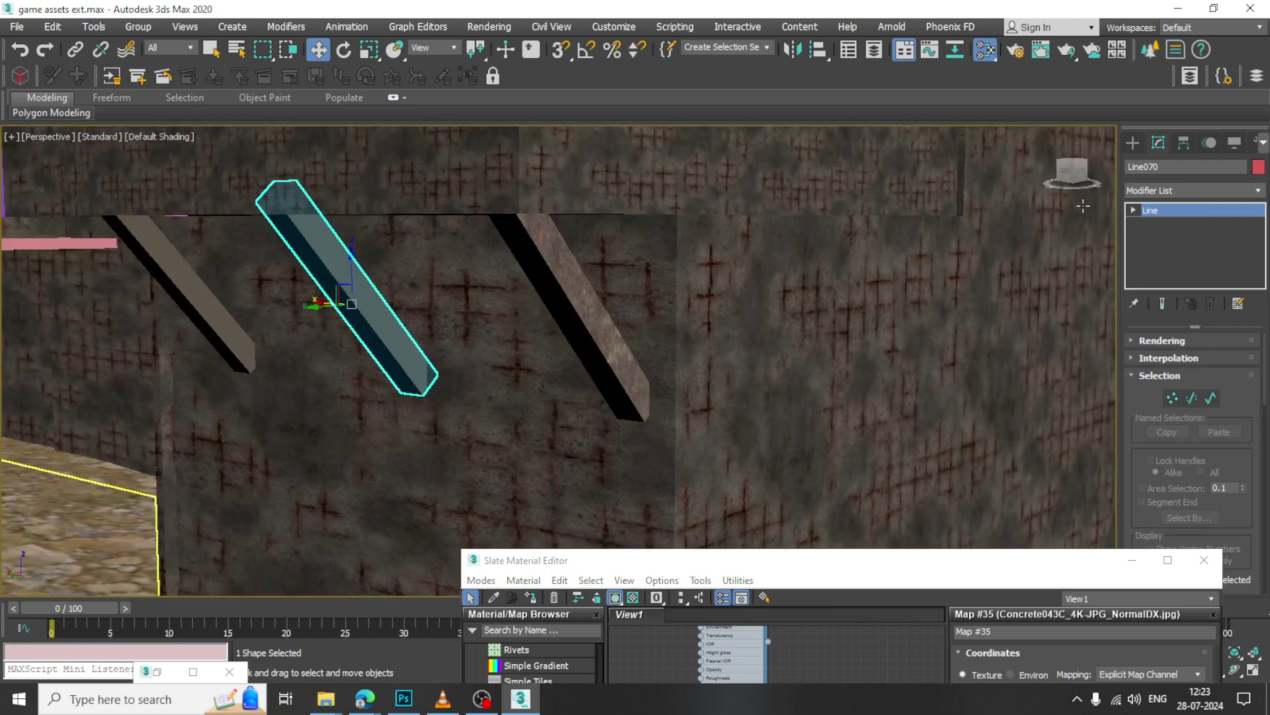
click(1136, 191)
scroll(1178, 292, down, 10)
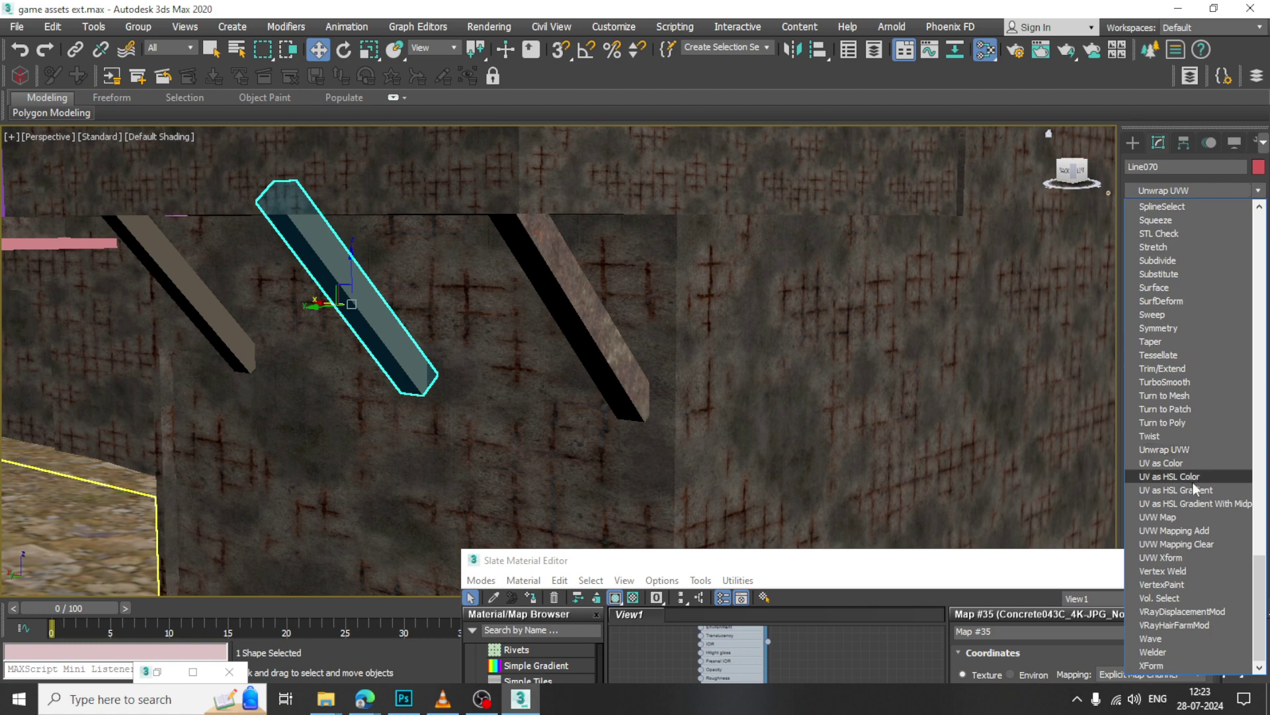
click(1186, 515)
click(1162, 431)
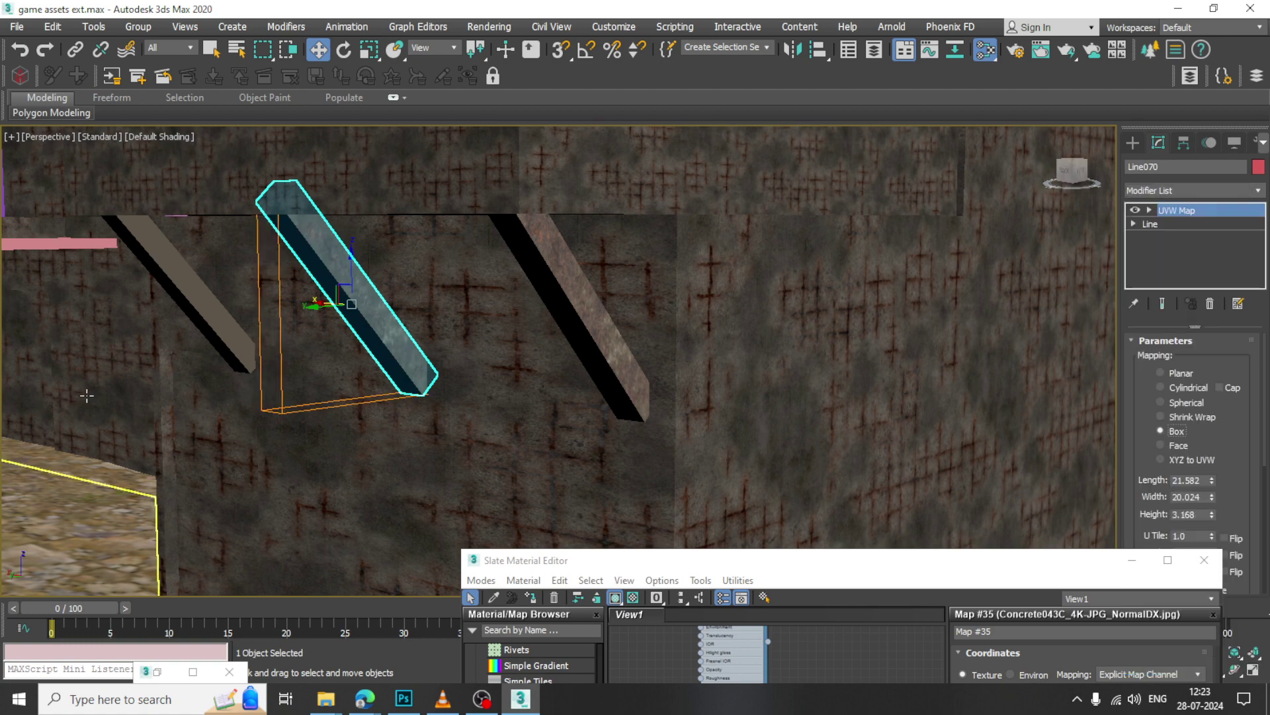
Add a UVW Map modifier to the last slanted brace, farthest from the wall corner, and set its mapping to Box.
click(233, 310)
click(1175, 192)
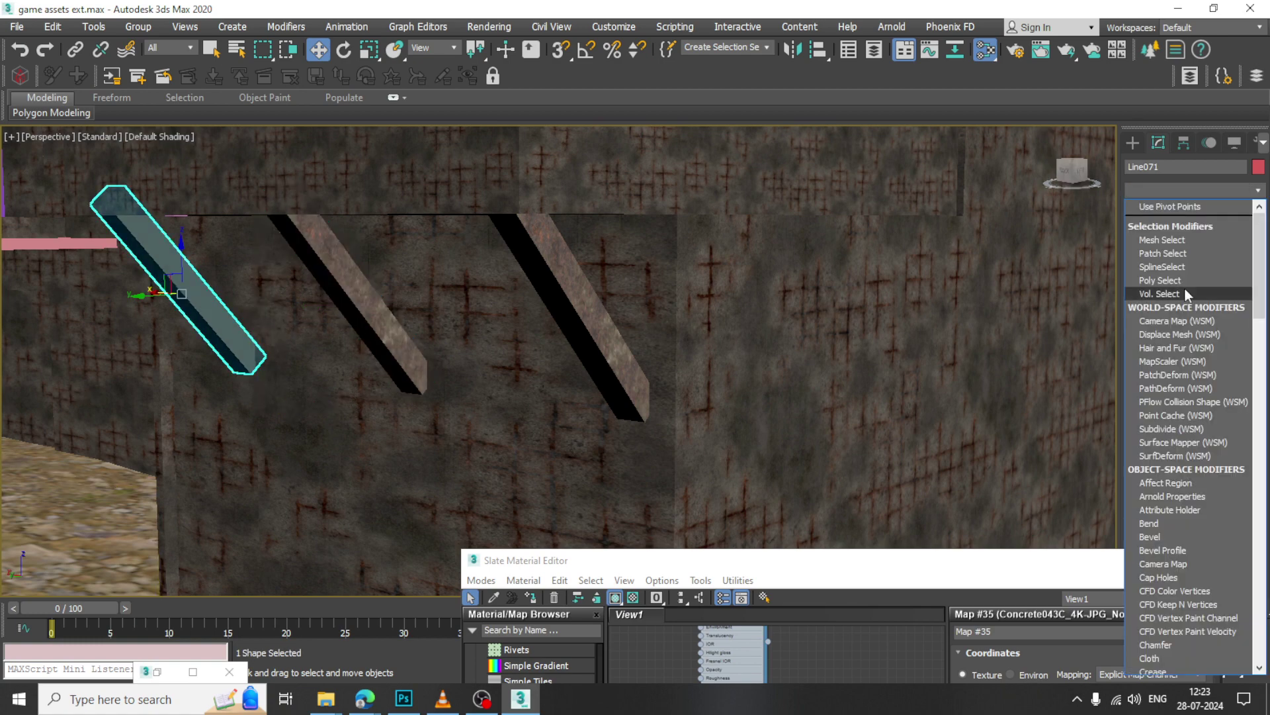
scroll(1185, 289, down, 10)
click(1167, 518)
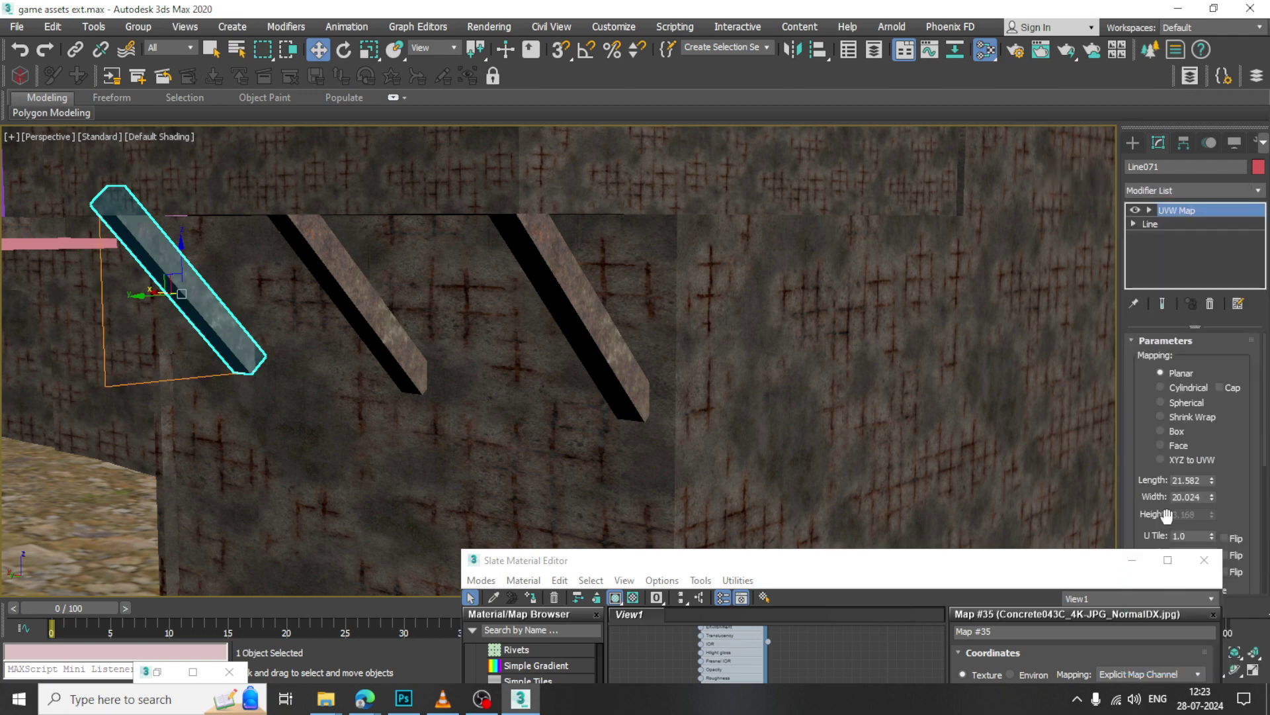
click(1170, 426)
Make one independent copy of the two-pane window on the peeling green building, placed out in the street.
scroll(491, 425, down, 4)
middle_drag(577, 414, 817, 423)
scroll(738, 382, down, 3)
middle_drag(692, 329, 511, 372)
middle_drag(511, 372, 634, 468)
scroll(400, 293, up, 5)
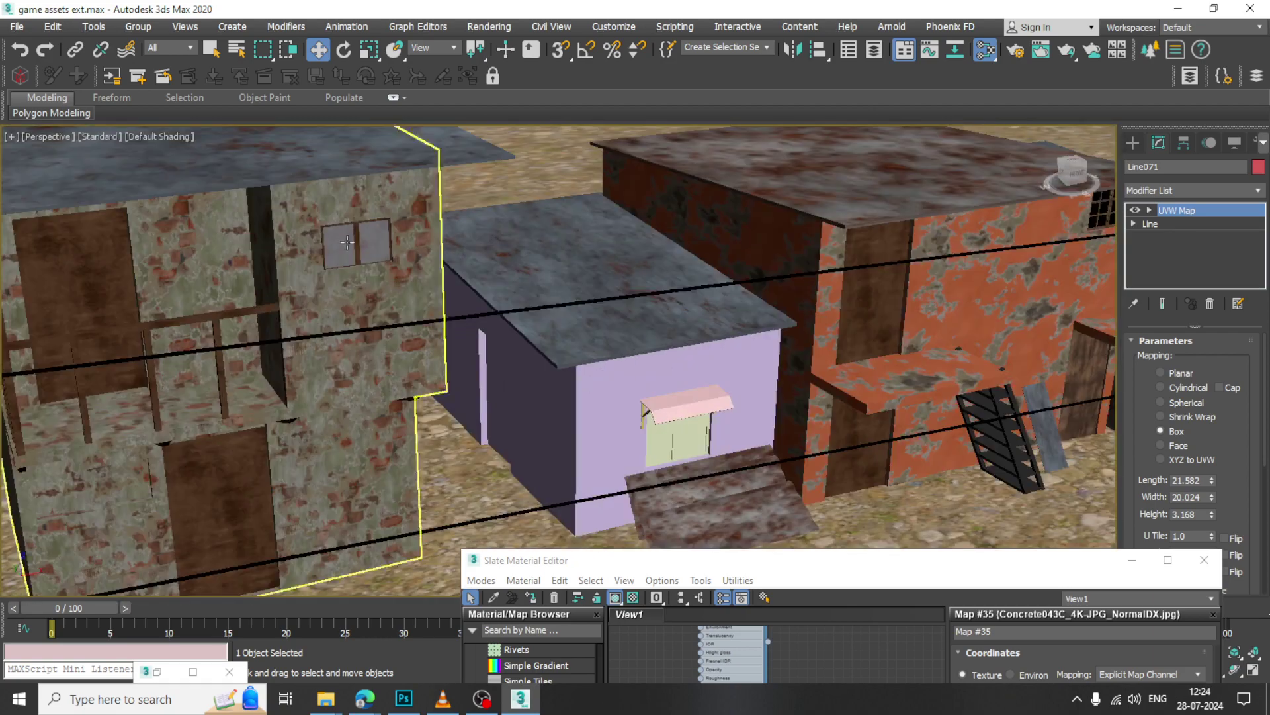
click(346, 237)
click(347, 237)
mouse_move(346, 236)
alt+middle_down()
mouse_move(440, 269)
mouse_move(345, 231)
alt+middle_up()
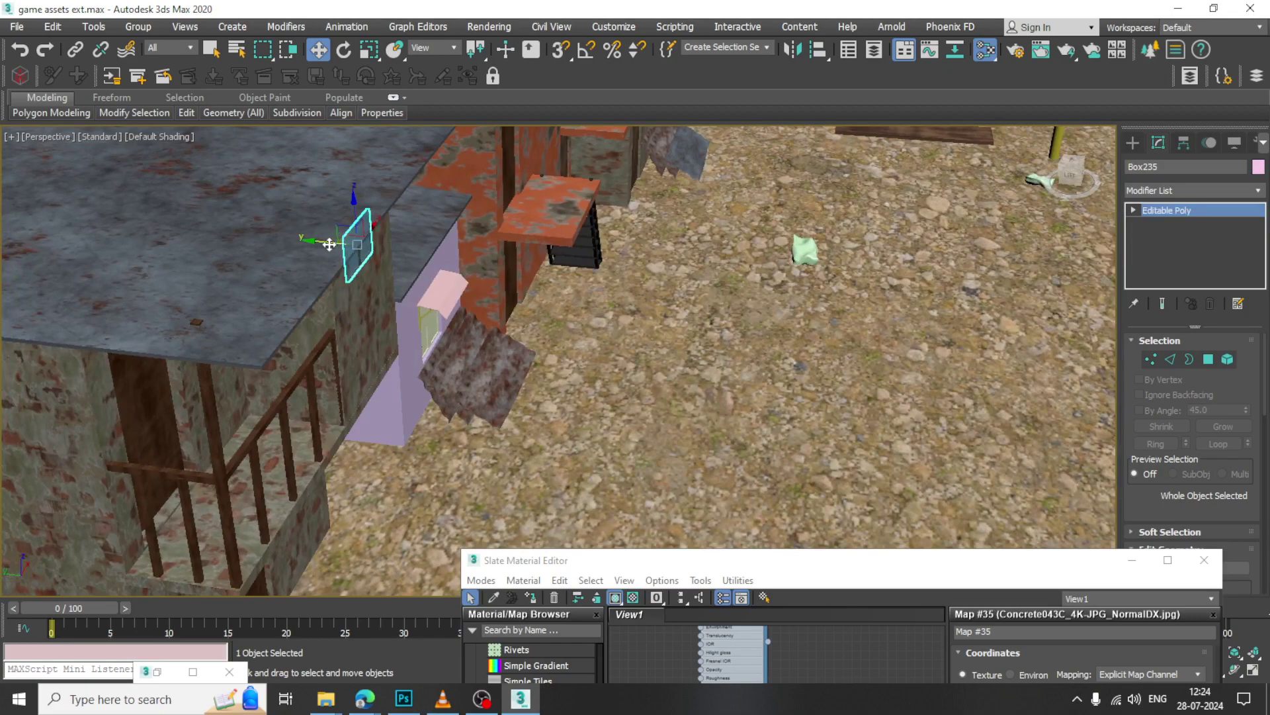
shift+drag(946, 303, 1038, 302)
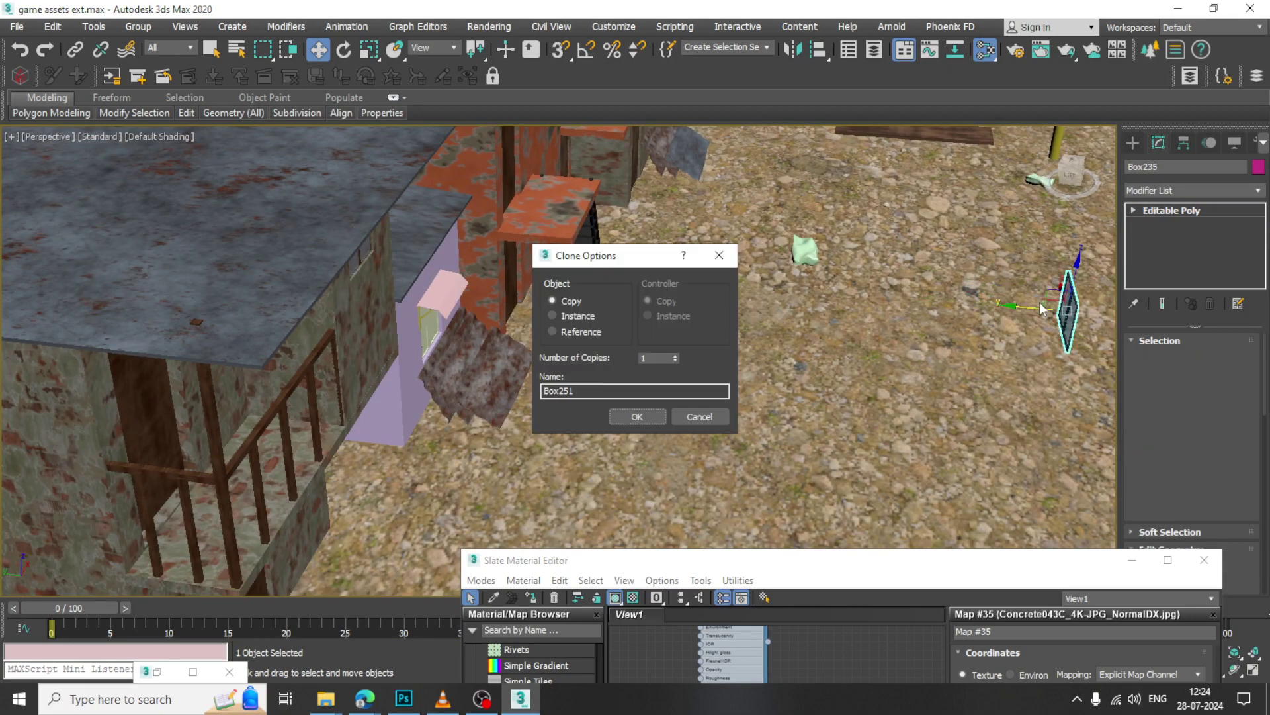
click(640, 415)
Move the copied window across the ground to the concrete end building's overhanging room.
alt+middle_drag(950, 373, 958, 395)
middle_drag(807, 357, 563, 361)
scroll(563, 362, down, 4)
alt+middle_drag(562, 361, 659, 380)
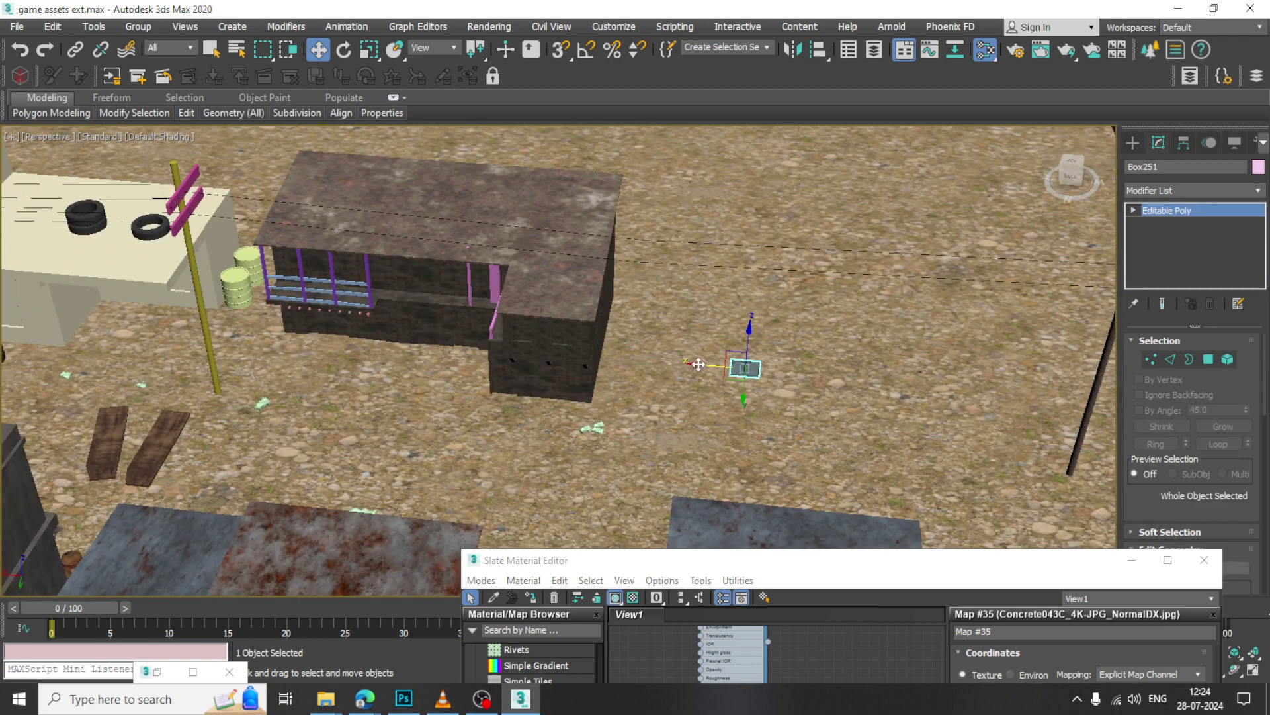
drag(698, 365, 477, 347)
key(z)
alt+middle_drag(483, 349, 720, 330)
scroll(615, 337, down, 4)
Lower the copied window and place it against the overhanging room's outer wall, undoing the misplaced move.
drag(745, 310, 755, 410)
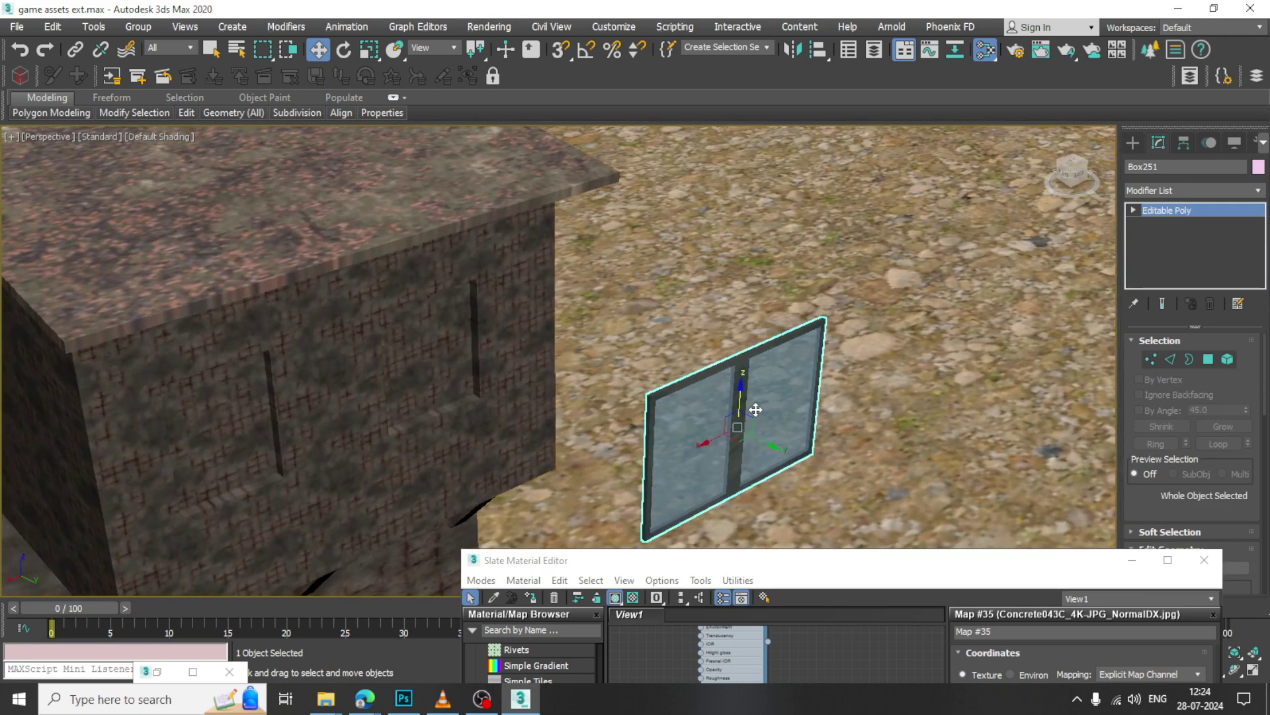
drag(764, 458, 396, 238)
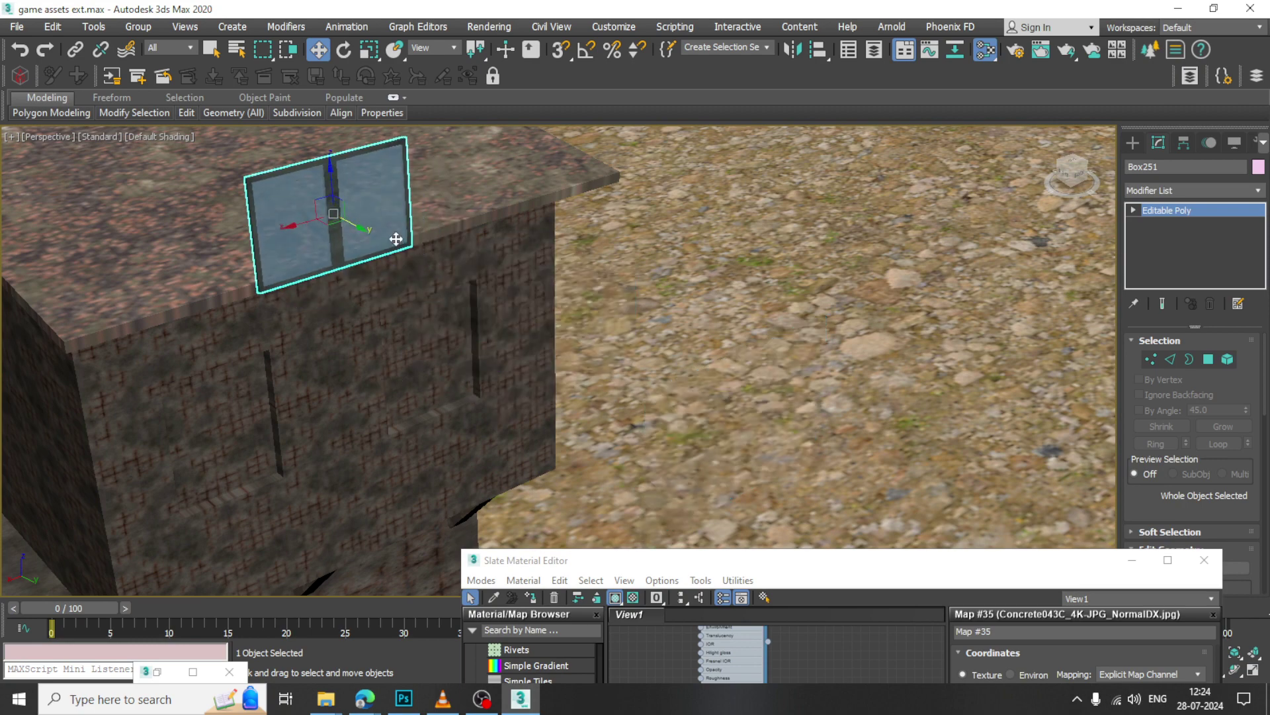
drag(331, 192, 138, 439)
key(ctrl+z)
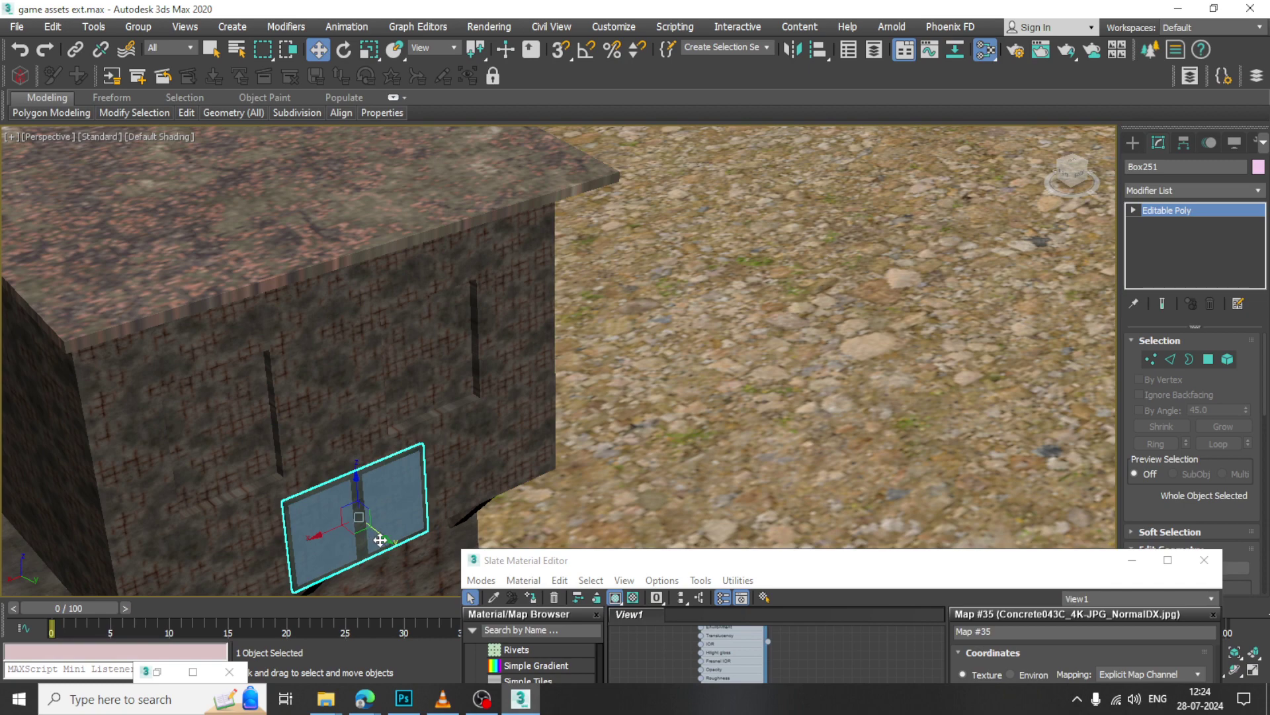
drag(380, 539, 247, 490)
scroll(289, 459, down, 5)
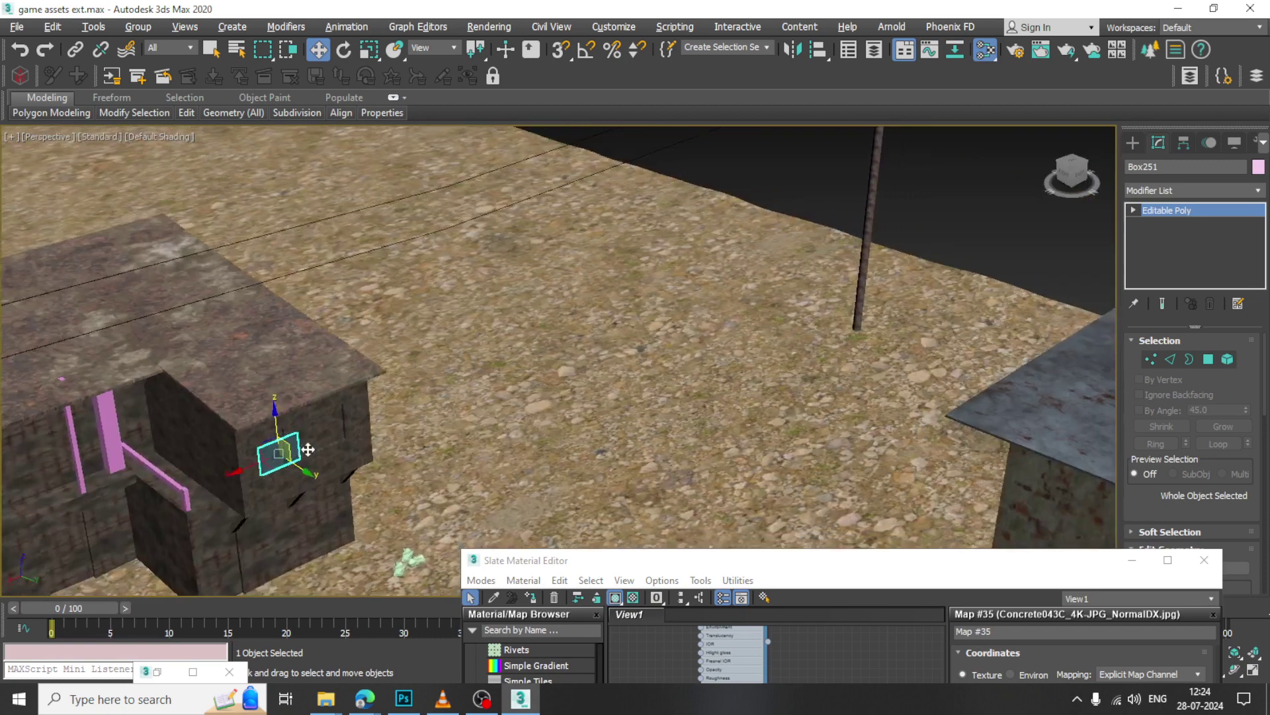
Slide the window along the wall and in depth until it sits in the opening farther from the pink railing.
alt+middle_drag(308, 449, 260, 471)
scroll(265, 463, up, 3)
alt+middle_drag(352, 471, 396, 451)
scroll(355, 442, up, 3)
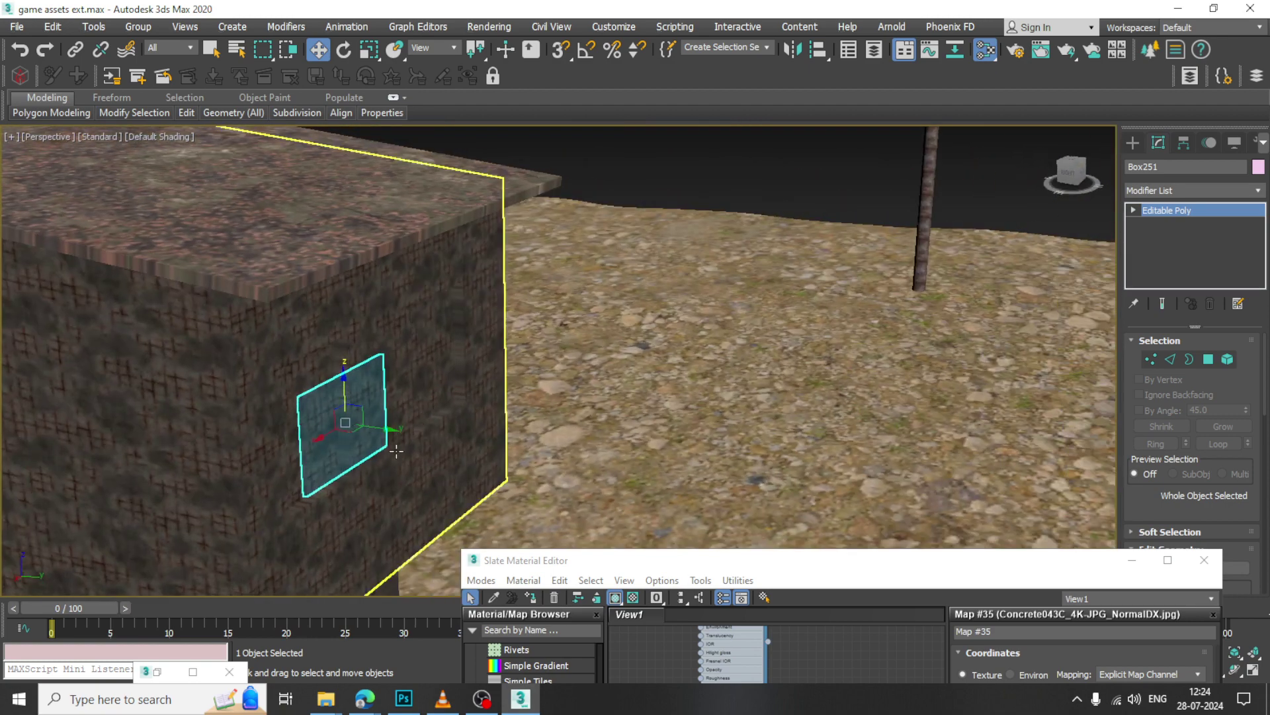
mouse_move(383, 428)
mouse_down()
mouse_move(411, 429)
mouse_move(391, 427)
mouse_up()
alt+middle_drag(417, 430, 384, 438)
drag(311, 431, 459, 419)
alt+middle_drag(459, 418, 501, 423)
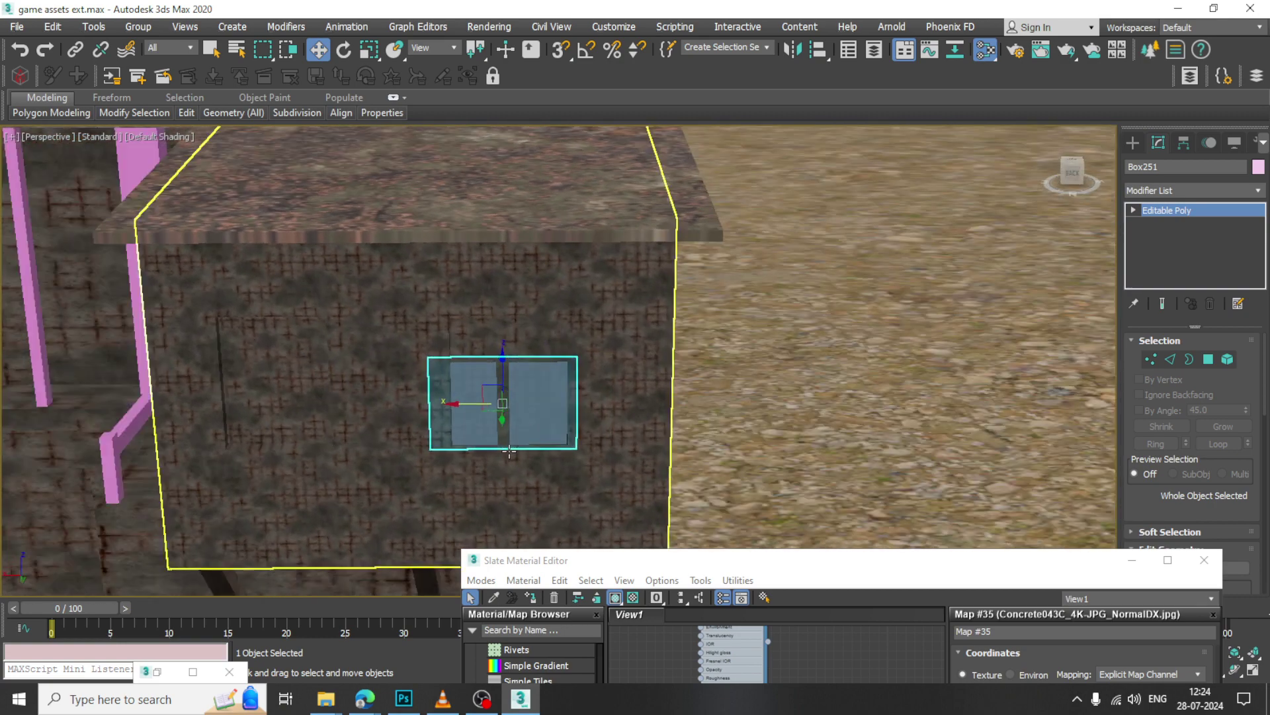
scroll(502, 422, up, 3)
drag(465, 384, 492, 381)
Convert the placed window to an editable poly.
right_click(527, 332)
mouse_move(610, 502)
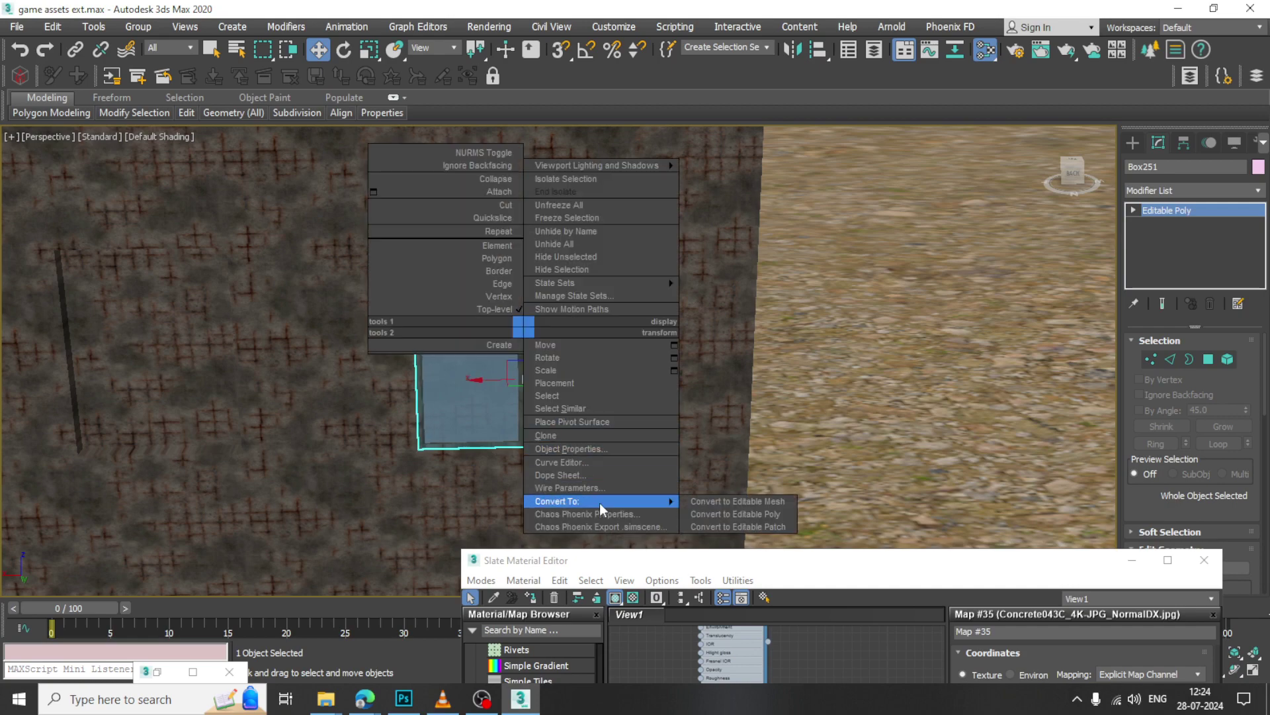
click(760, 511)
right_click(556, 365)
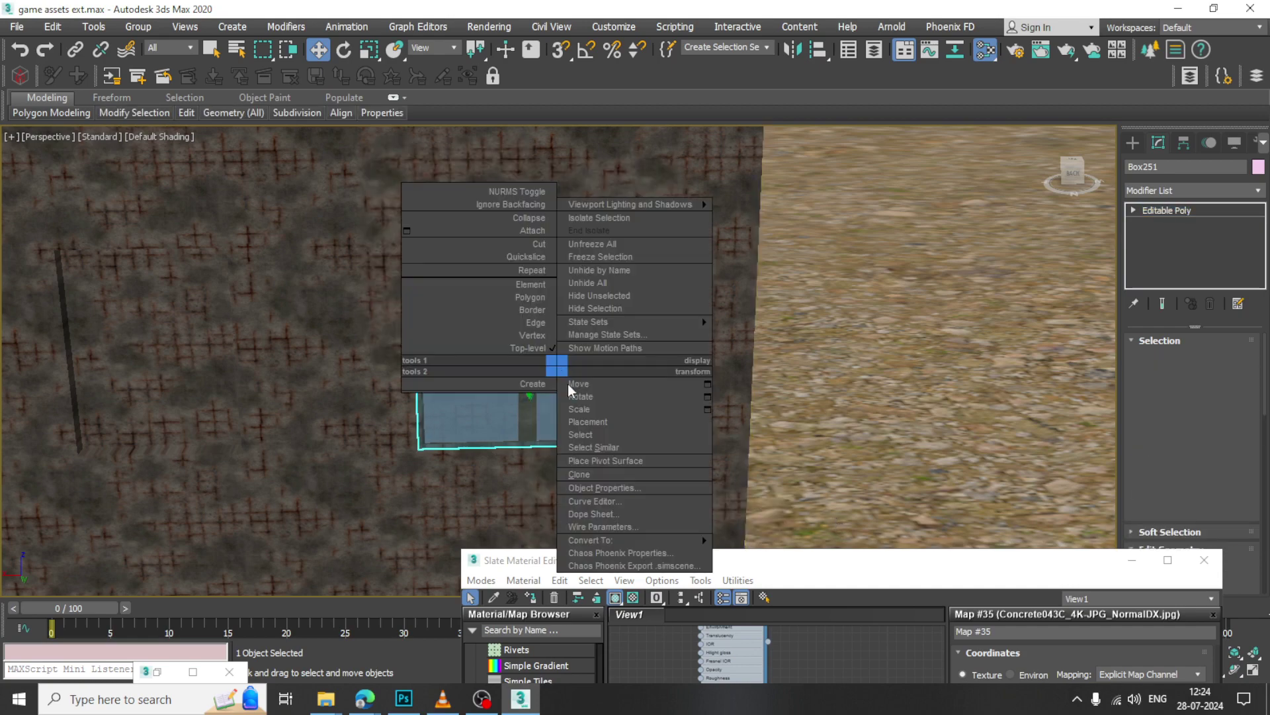
mouse_move(633, 540)
click(818, 554)
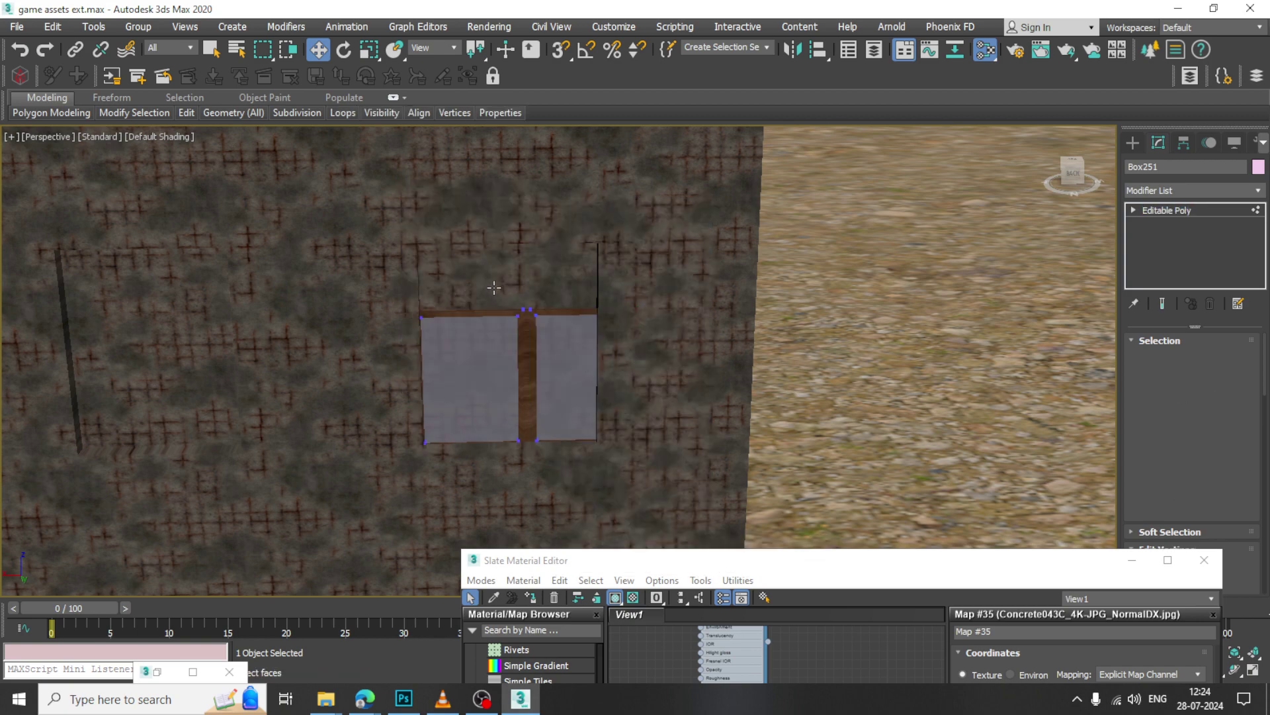
With edged faces shown, move the window's centre bar, top and side vertices to fit the wall opening, and return to object level.
key(1)
key(F4)
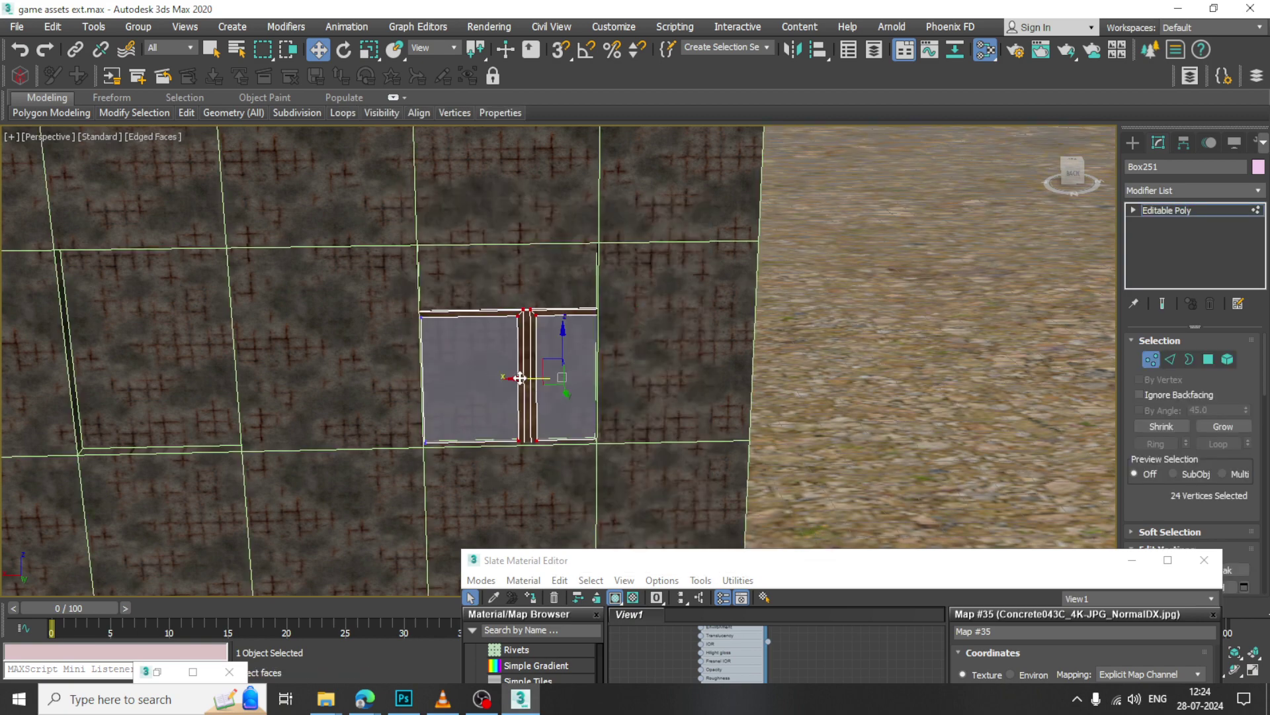
mouse_move(520, 377)
mouse_down()
mouse_move(464, 374)
mouse_move(505, 379)
mouse_up()
alt+middle_drag(748, 368, 509, 316)
drag(513, 258, 514, 253)
drag(334, 238, 427, 533)
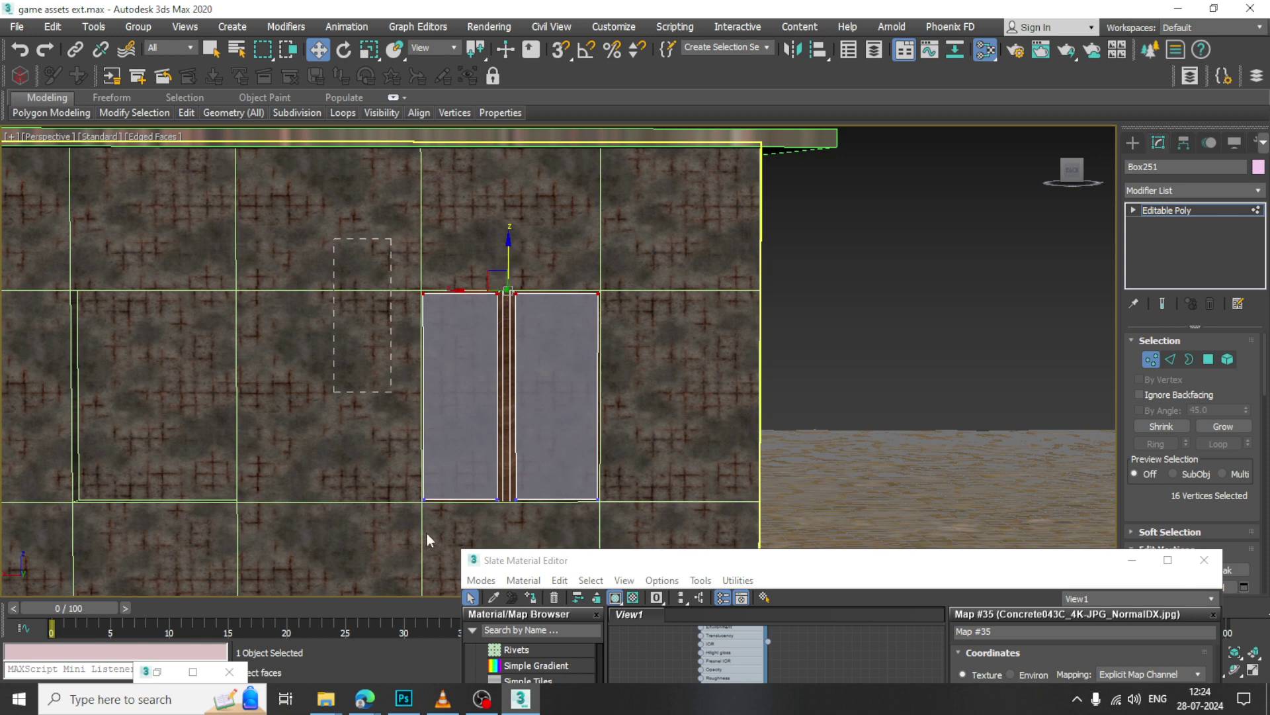
drag(386, 397, 391, 397)
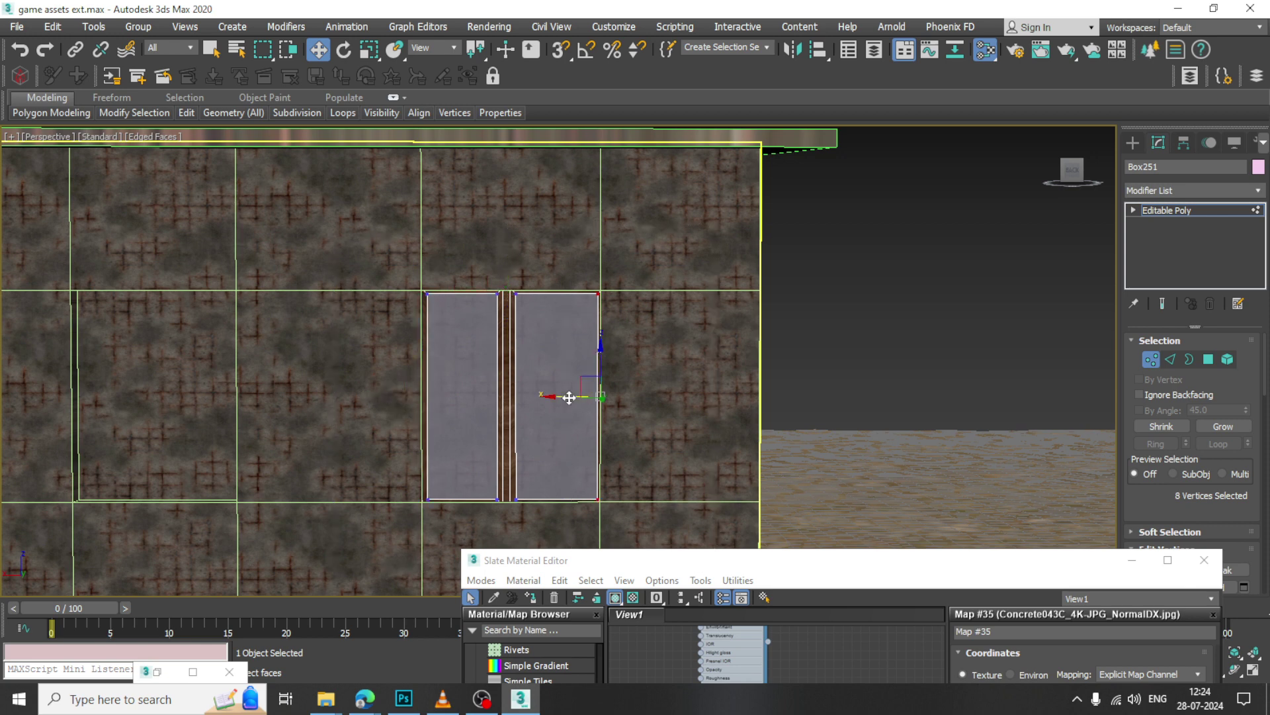
drag(569, 397, 561, 397)
scroll(569, 401, down, 5)
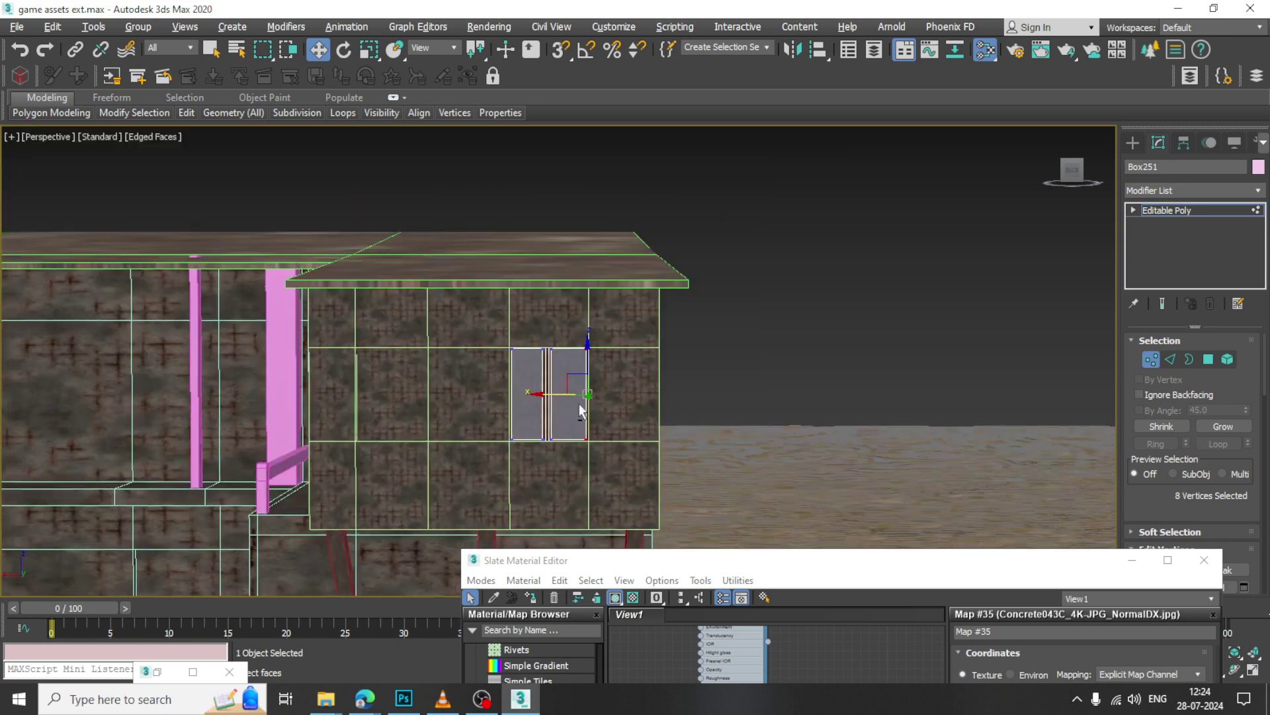
alt+middle_drag(579, 411, 676, 474)
click(1196, 210)
Make one independent copy of the fitted window and position it in the wall's other opening, nearer the pink railing.
alt+middle_drag(556, 391, 642, 377)
scroll(599, 383, up, 3)
mouse_move(383, 379)
shift+mouse_down()
mouse_move(321, 377)
mouse_move(375, 374)
shift+mouse_up()
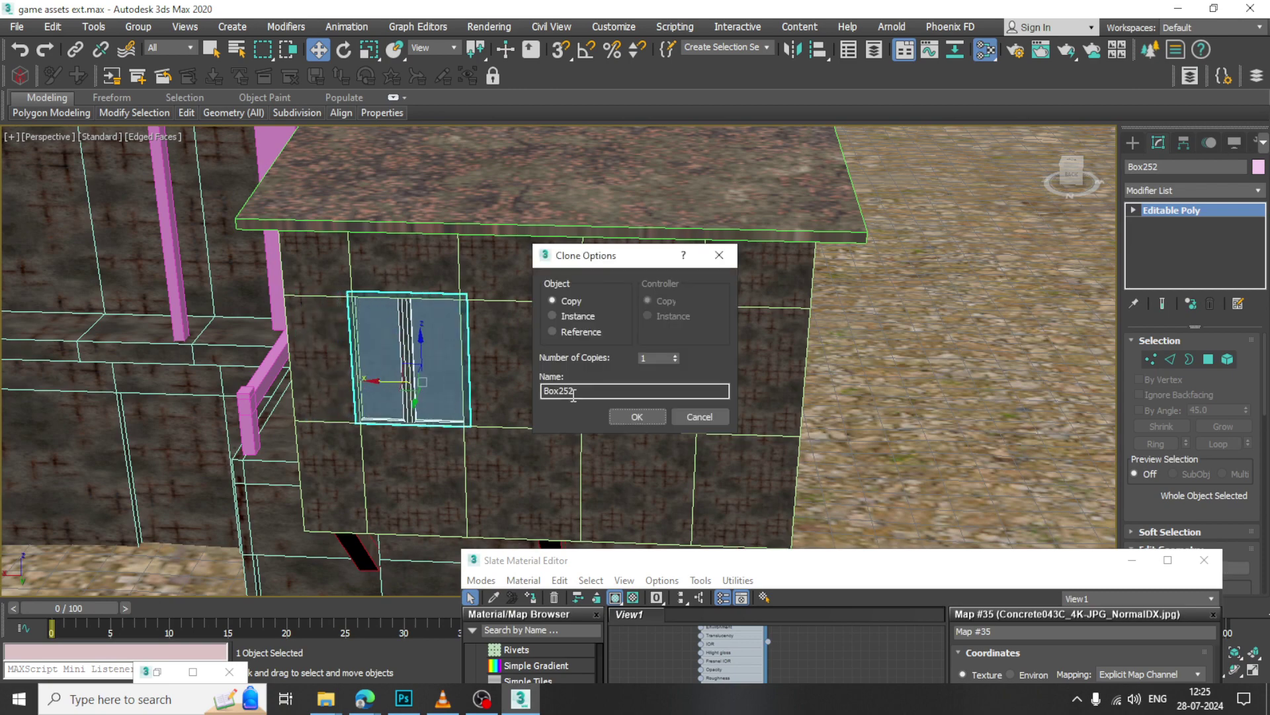
click(630, 417)
scroll(423, 358, up, 4)
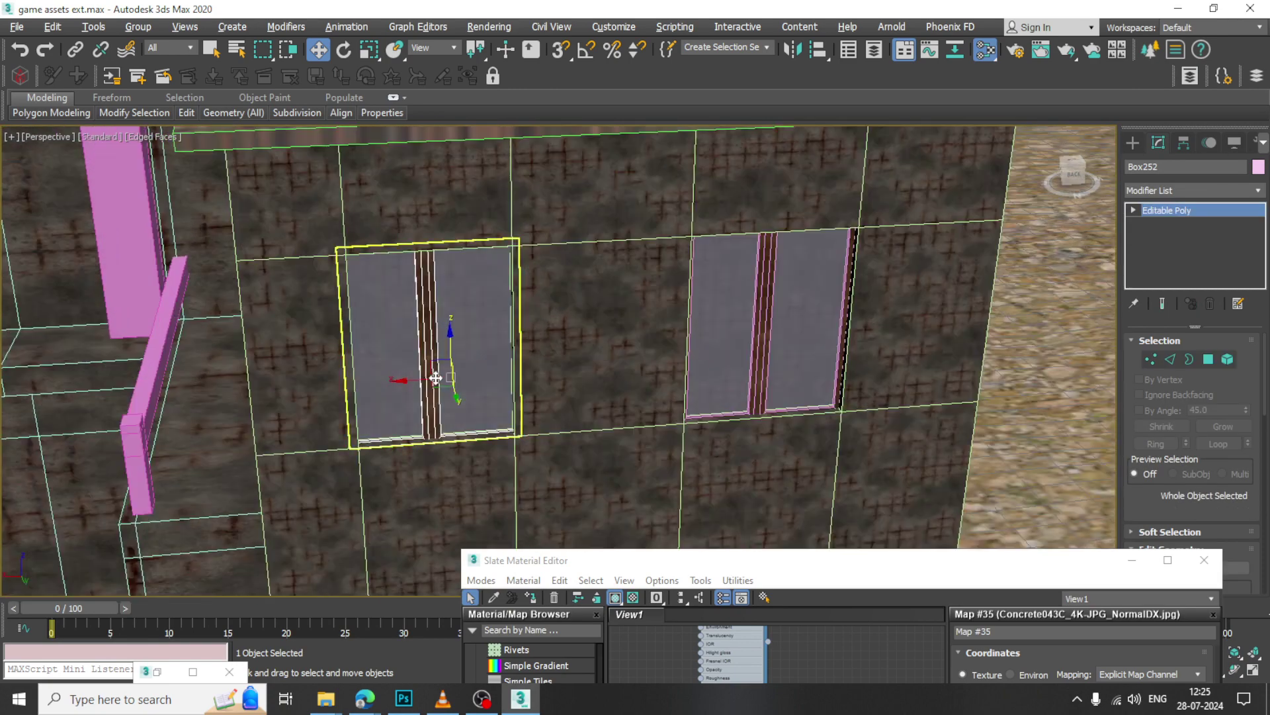
drag(410, 382, 414, 379)
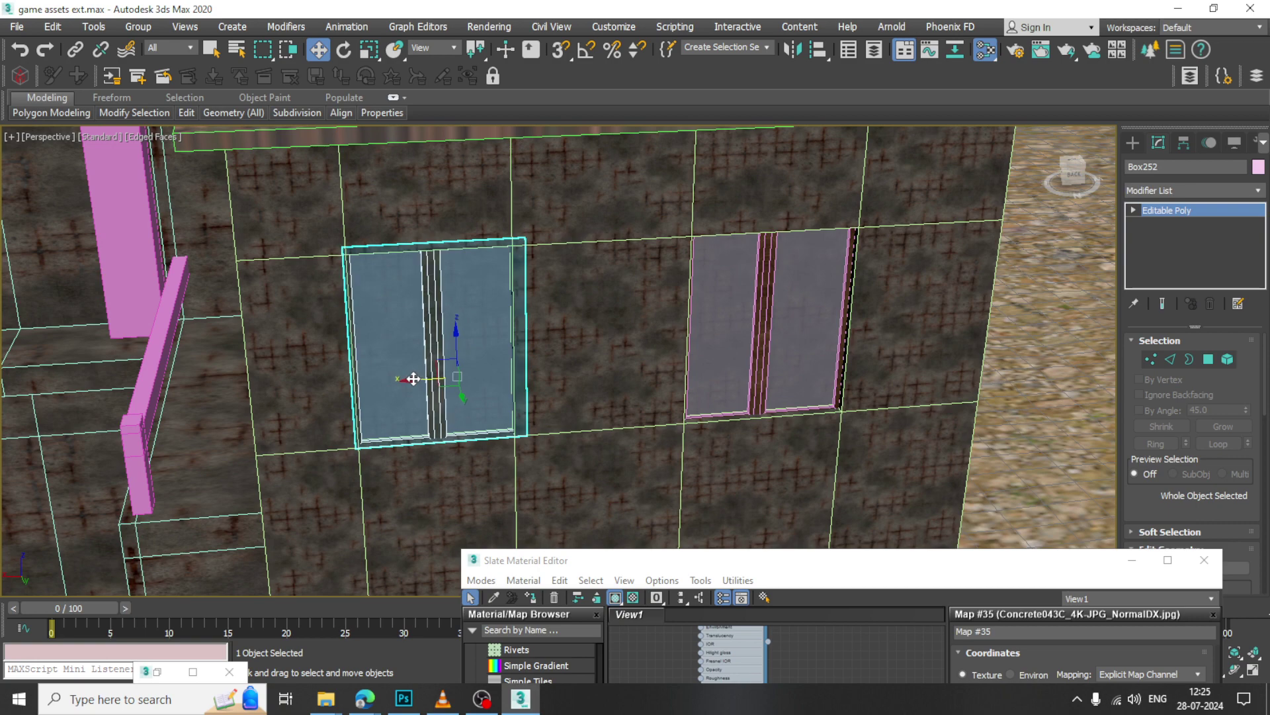
Adjust the second window's side and top vertices to fit its wall opening.
alt+middle_drag(547, 324, 482, 224)
key(1)
alt+middle_drag(562, 365, 596, 437)
drag(483, 345, 472, 343)
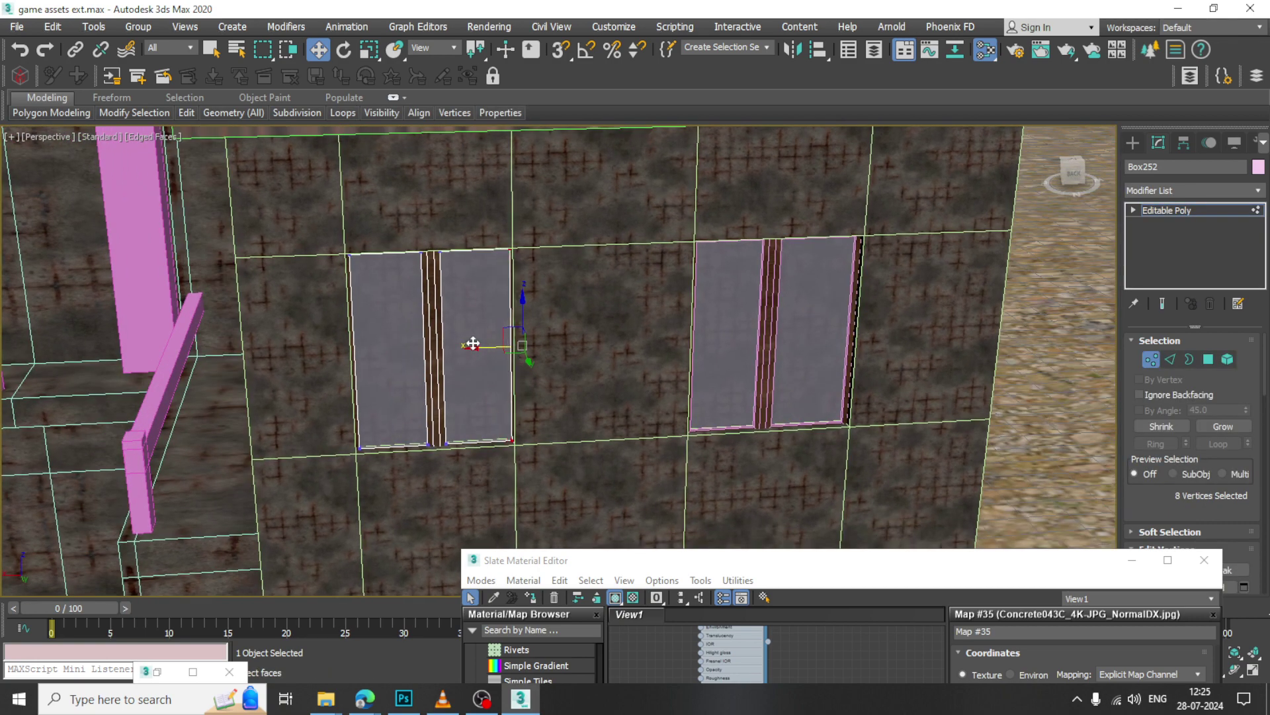
alt+middle_drag(488, 350, 373, 202)
drag(747, 327, 746, 327)
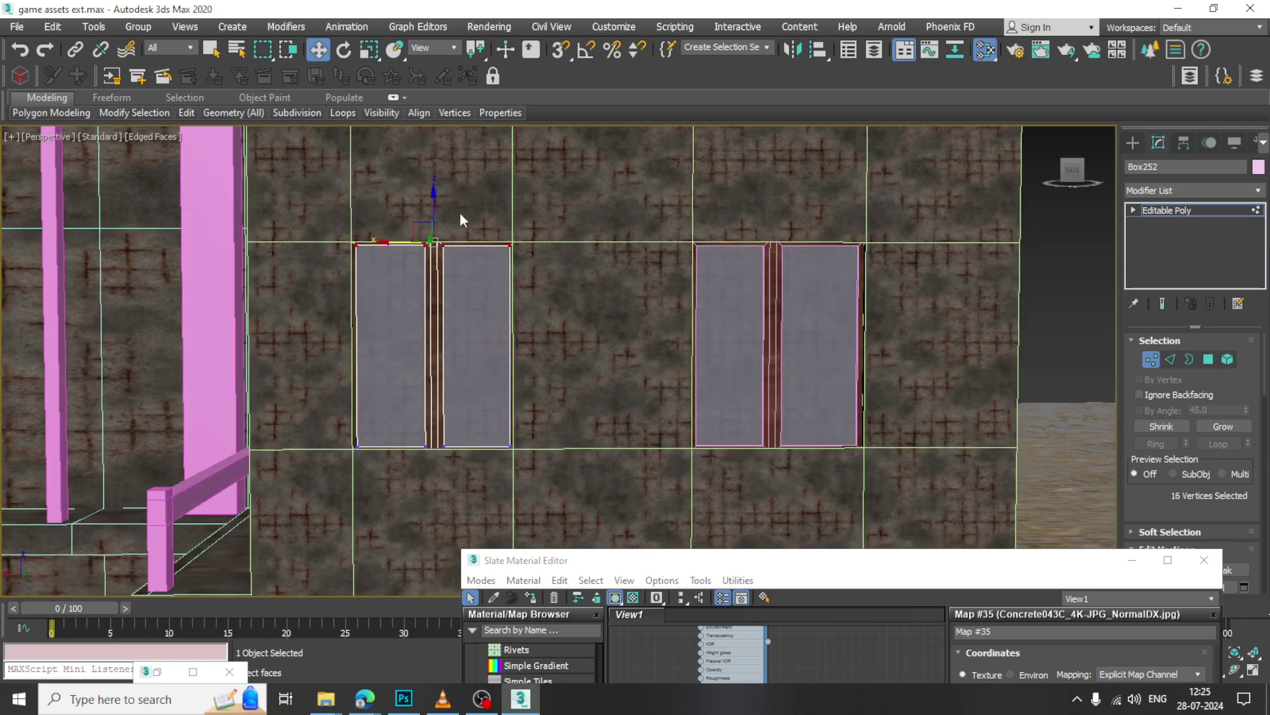
drag(432, 206, 443, 207)
alt+middle_drag(442, 311, 459, 322)
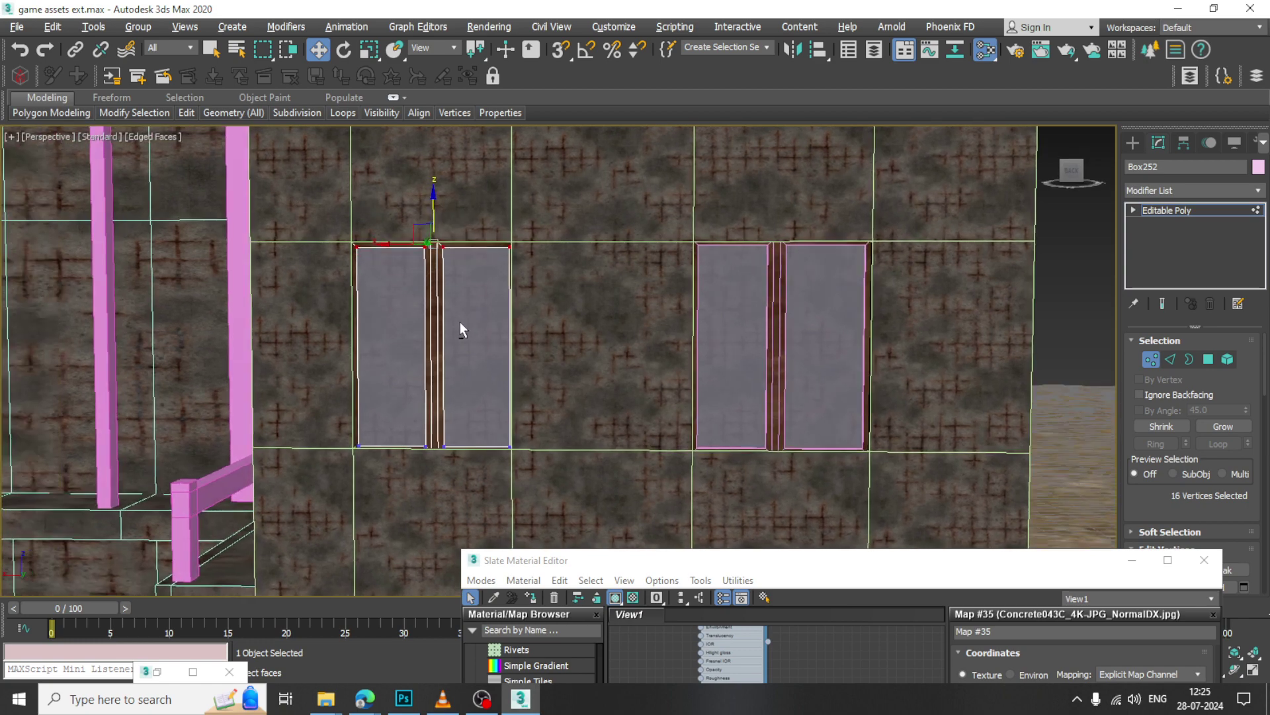
Return the second window to object level and examine the street from ground level with the Slate Material Editor minimized.
scroll(459, 423, down, 4)
alt+middle_drag(463, 423, 692, 303)
scroll(786, 322, down, 3)
scroll(724, 320, up, 3)
scroll(724, 319, down, 5)
scroll(665, 299, up, 5)
scroll(753, 302, down, 3)
scroll(692, 303, up, 1)
scroll(645, 288, down, 5)
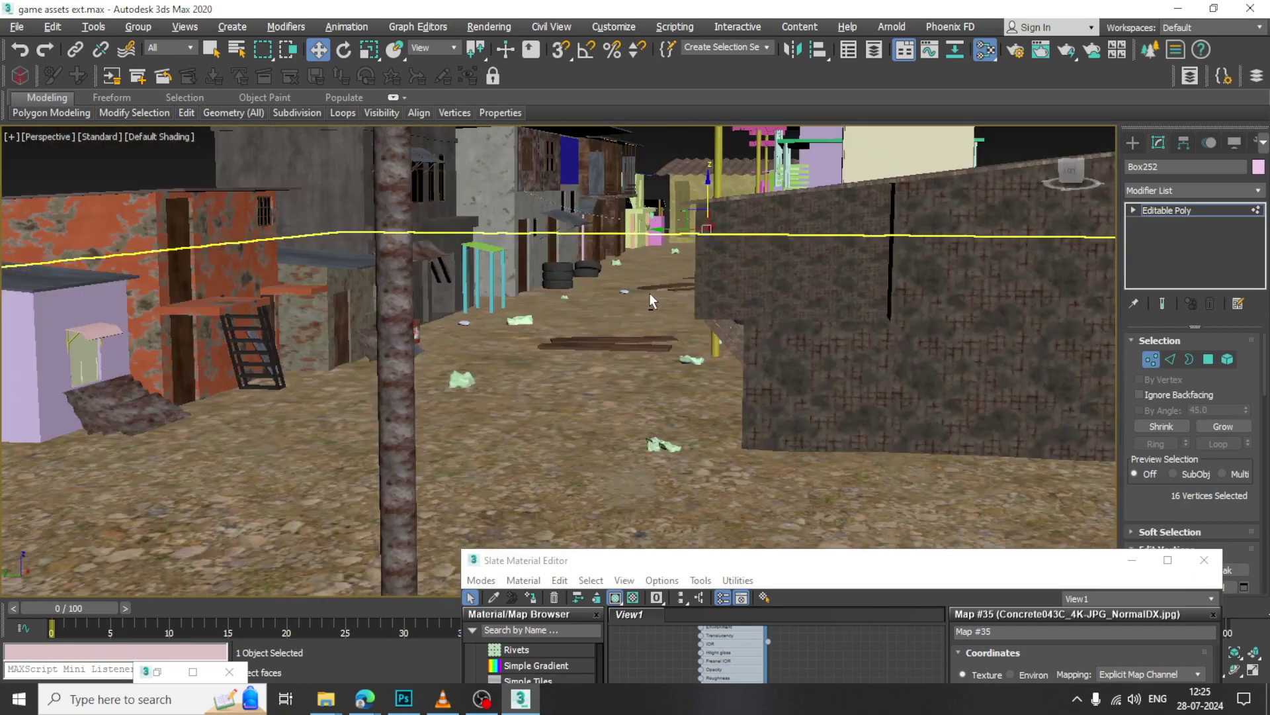
click(1201, 211)
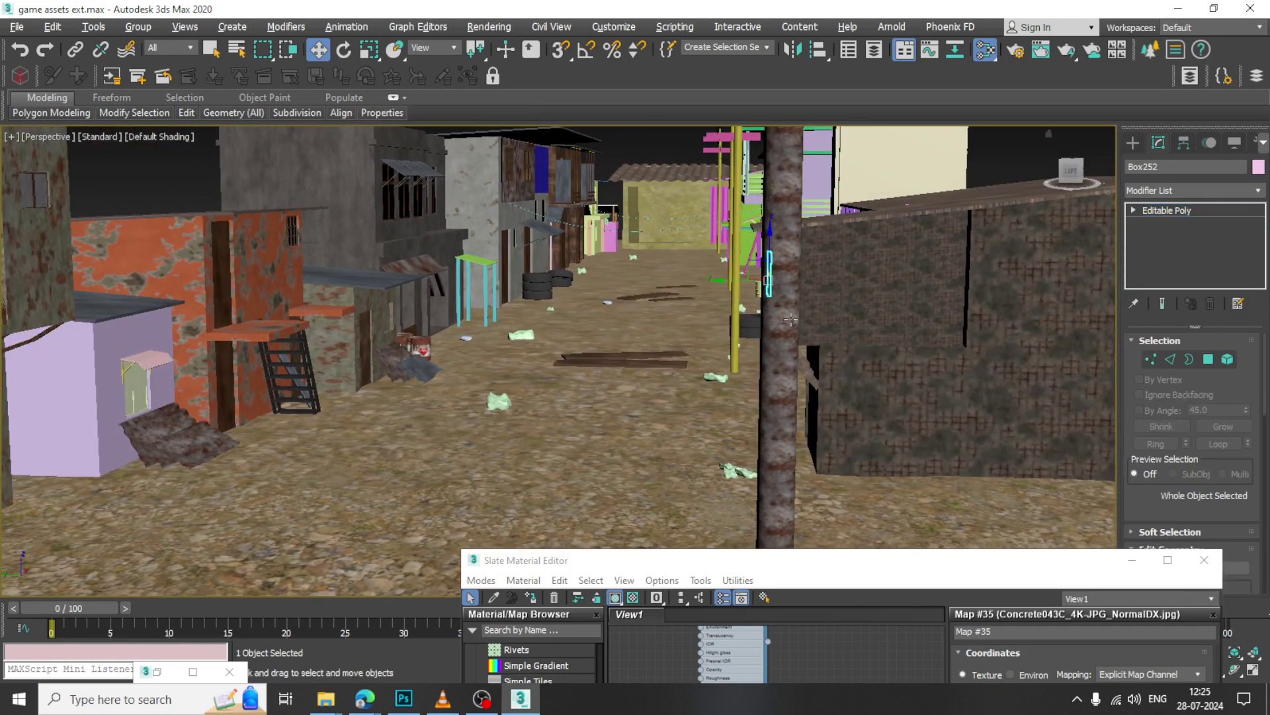
alt+middle_drag(662, 298, 835, 331)
middle_drag(835, 331, 738, 275)
click(1142, 561)
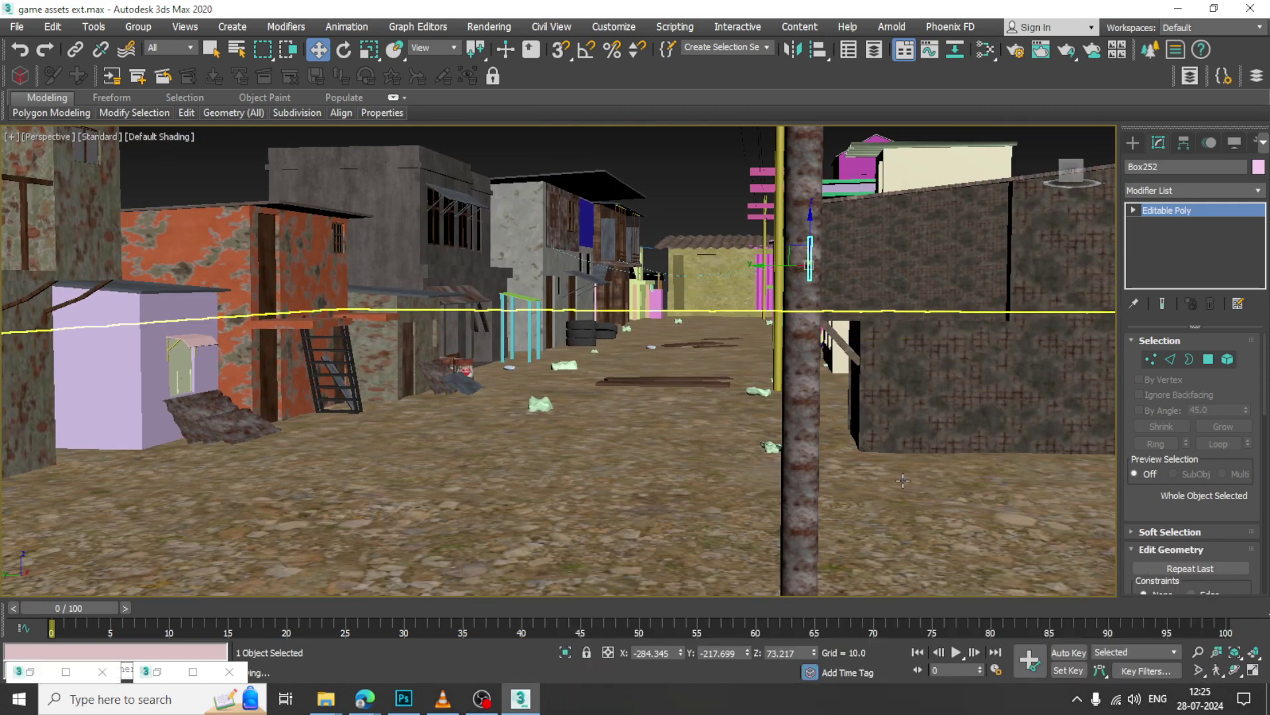
alt+middle_drag(790, 463, 838, 471)
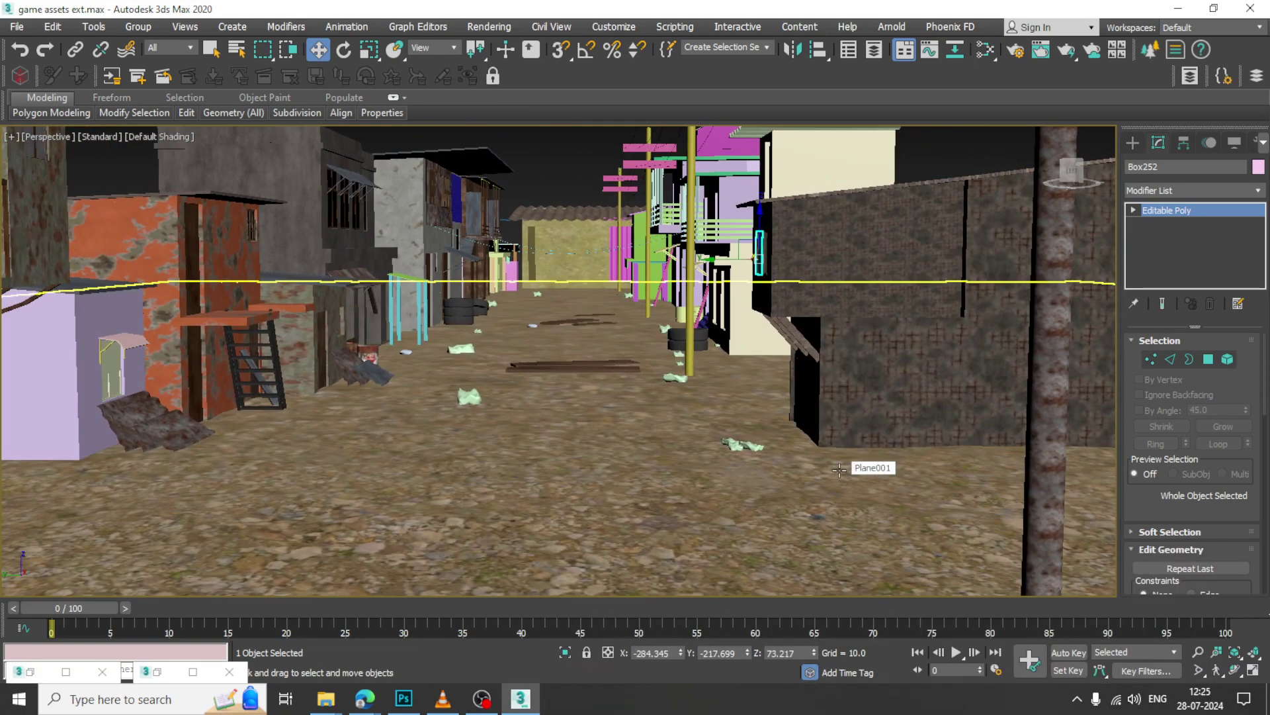